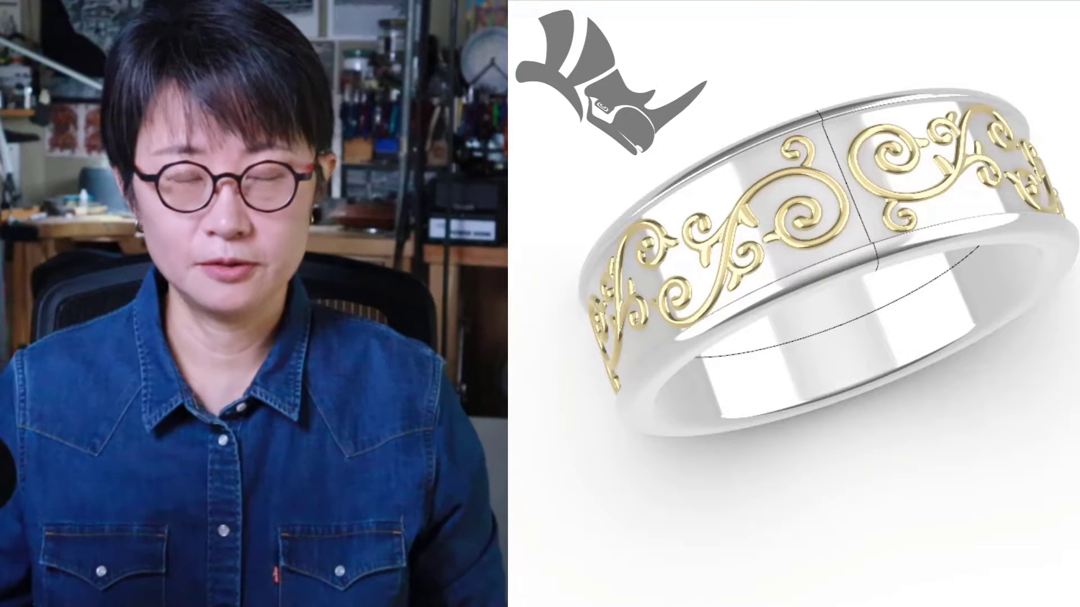
right_click_drag(1069, 225, 876, 290)
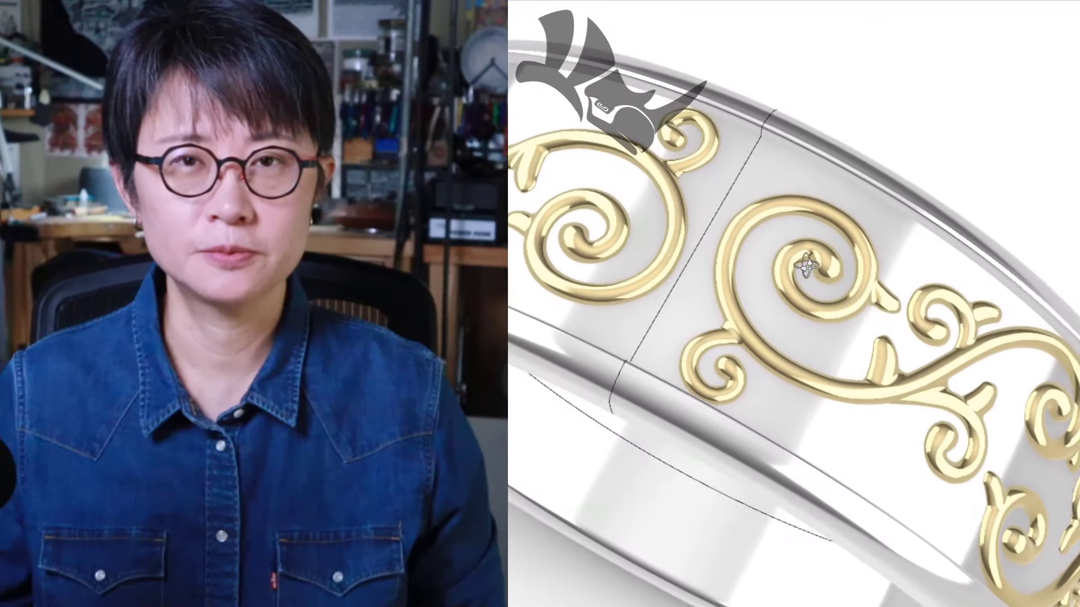
right_click_drag(807, 265, 805, 265)
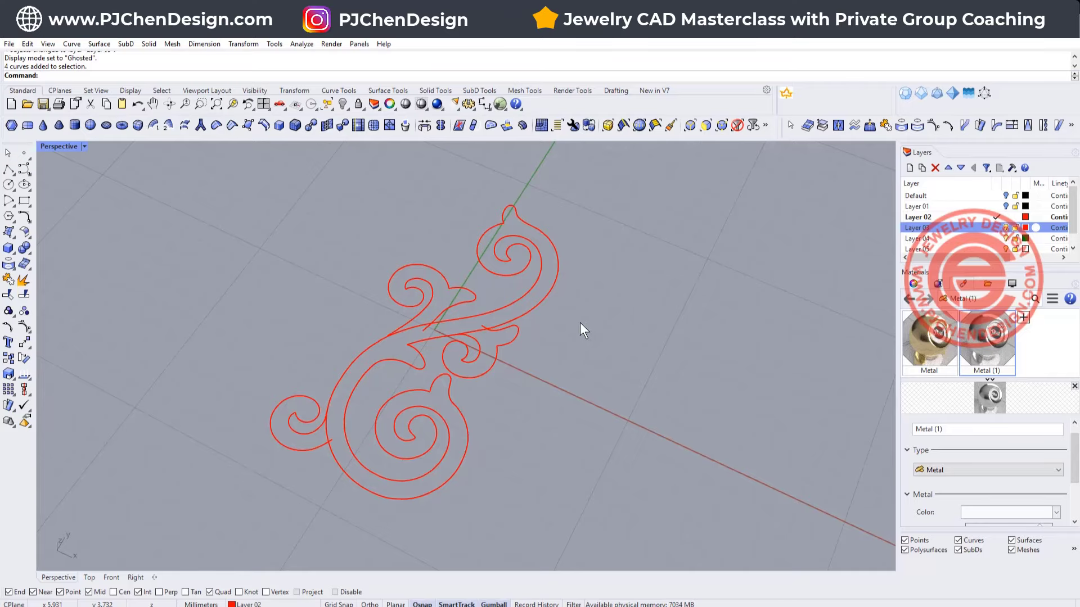
- Switch from the Perspective view to the Top view of the scroll ornament curves
right_click_drag(580, 322, 558, 346)
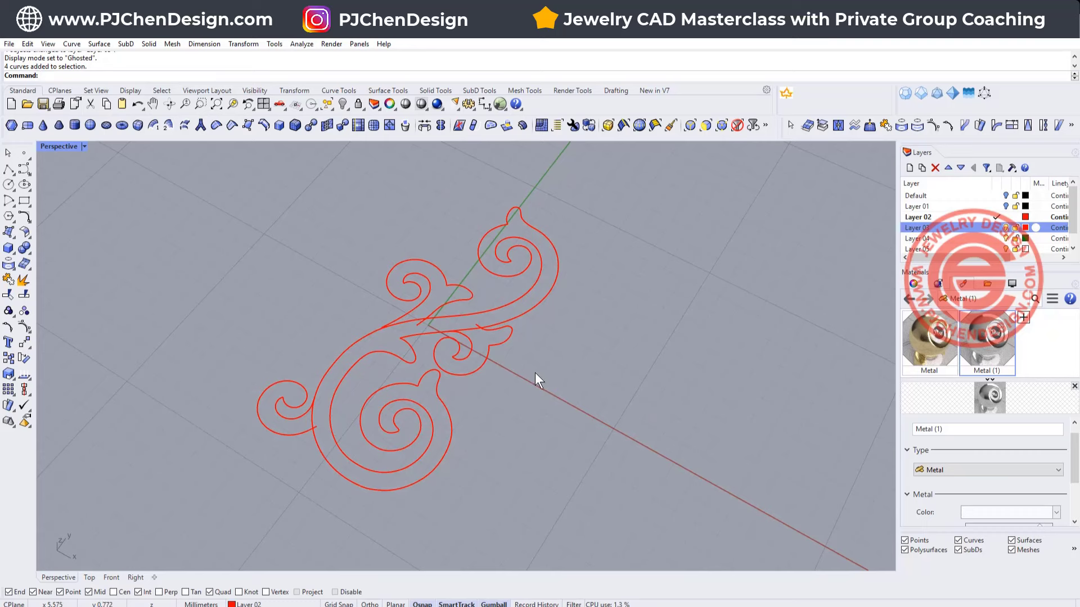
scroll(520, 395, "up", 2)
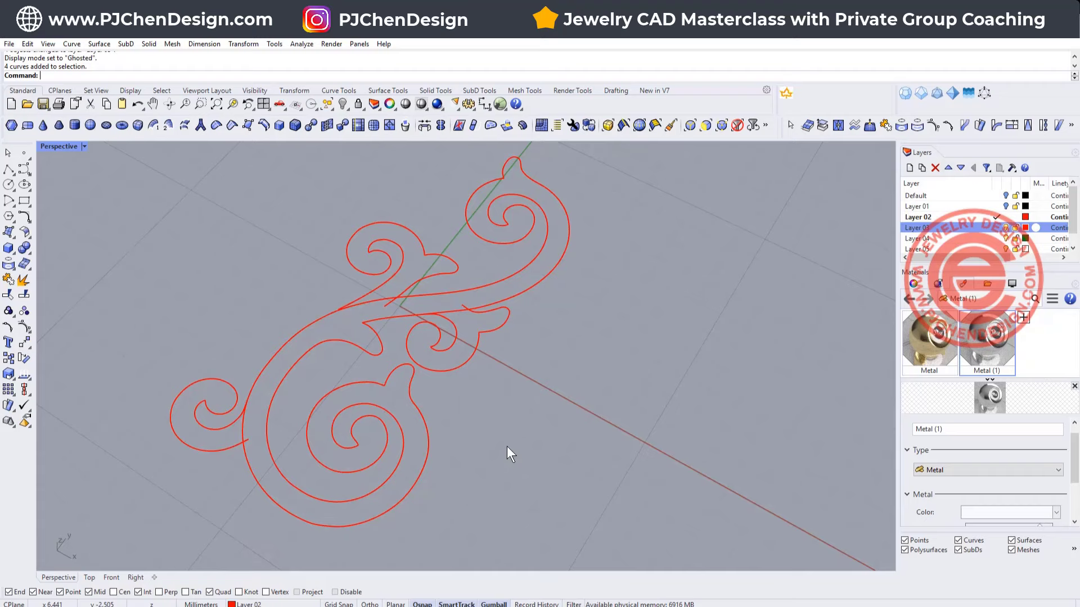
right_click_drag(507, 447, 552, 379)
scroll(551, 379, "down", 5)
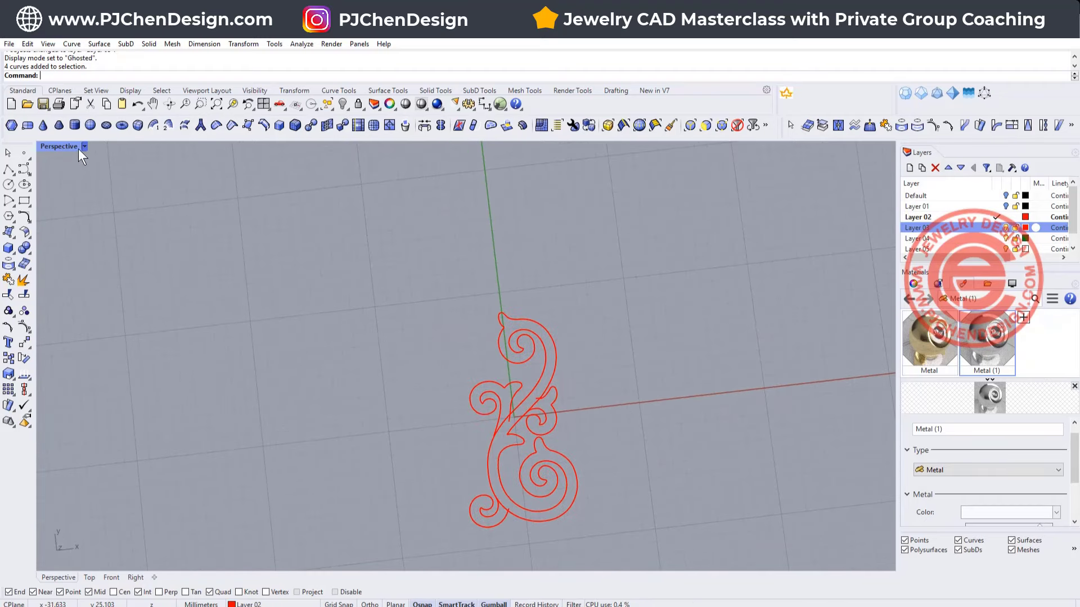
double_click(55, 146)
double_click(52, 145)
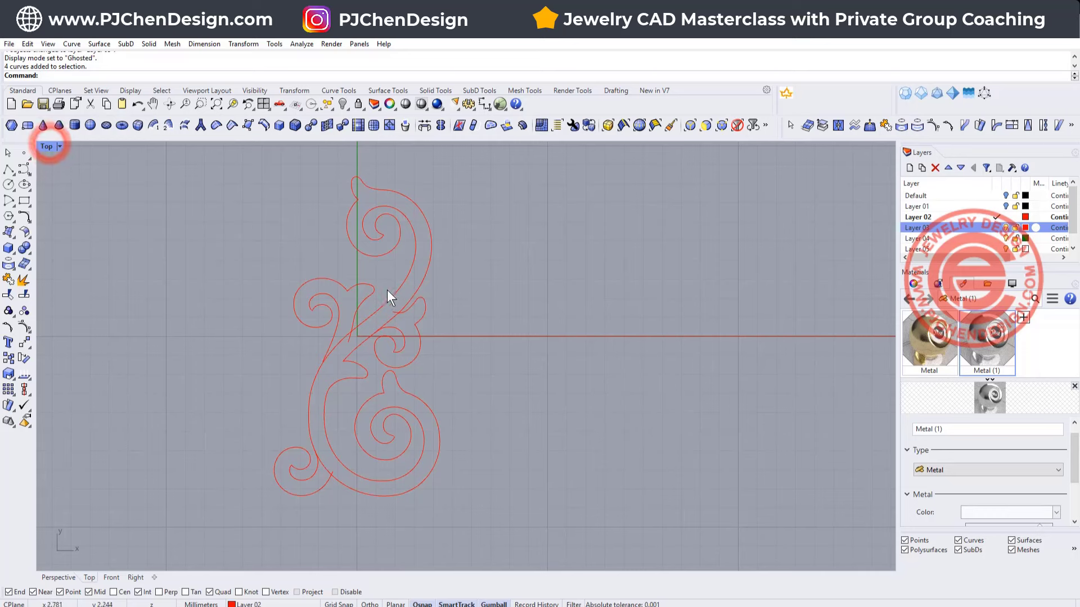
- Examine how the ornament is divided into curves by selecting the main scroll and the smaller side scrolls one at a time
scroll(387, 290, "up", 2)
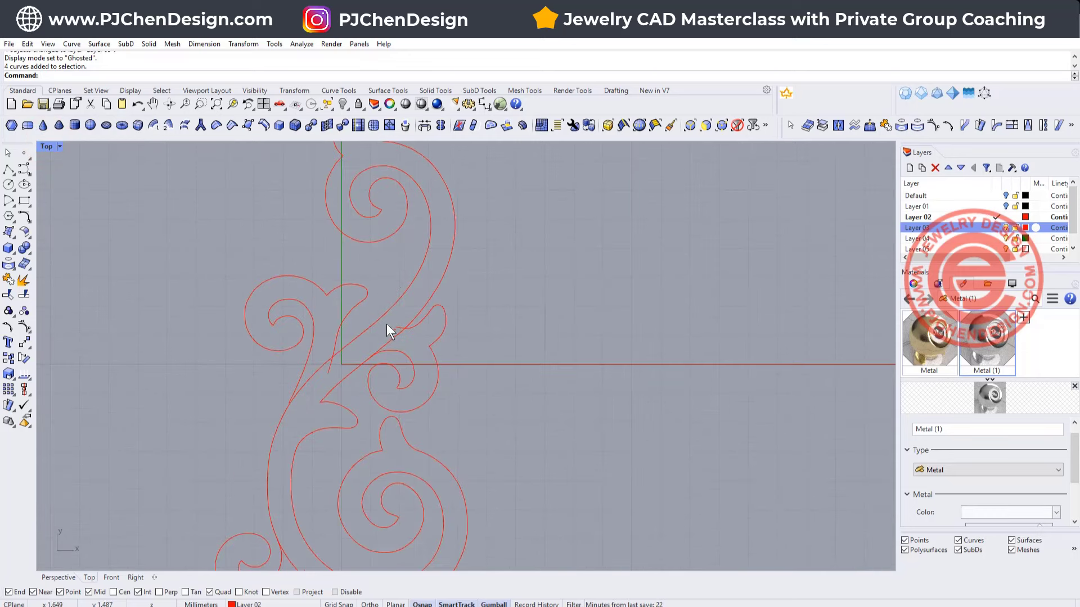
right_click_drag(405, 341, 496, 332)
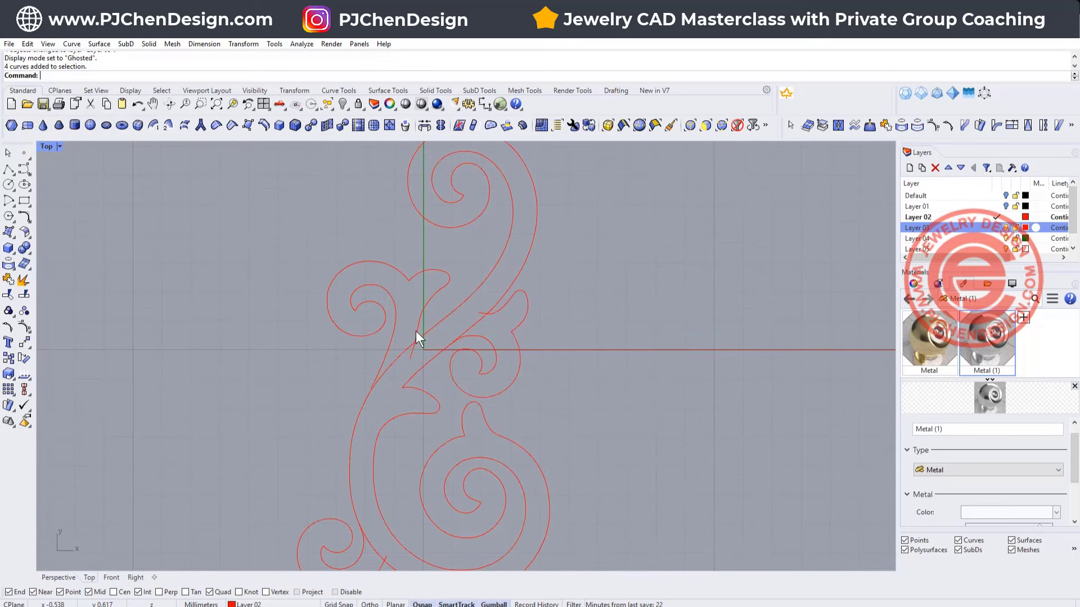
scroll(392, 349, "down", 2)
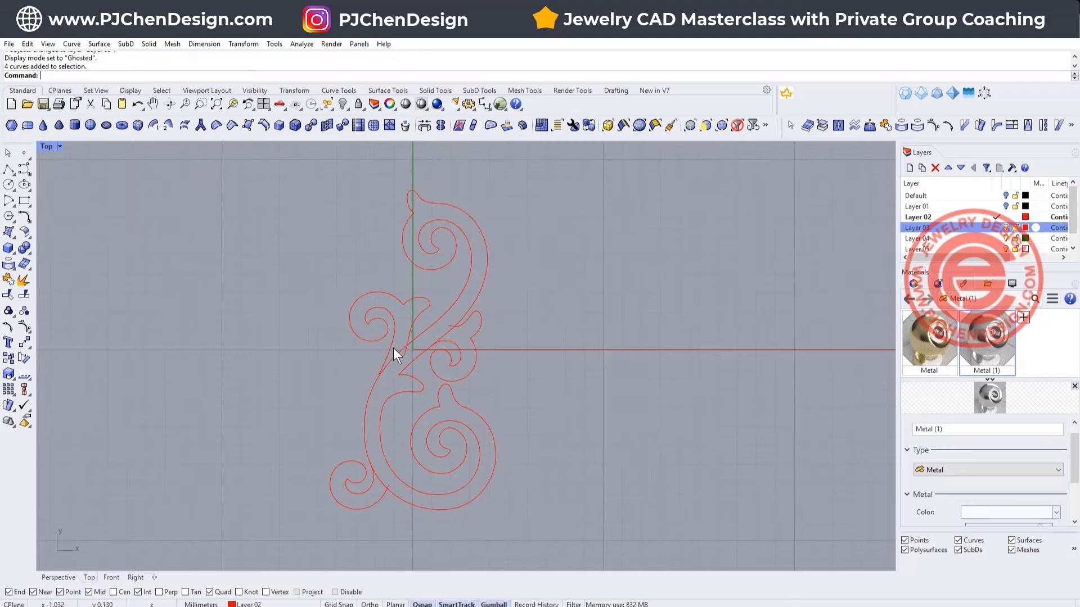
left_click(430, 329)
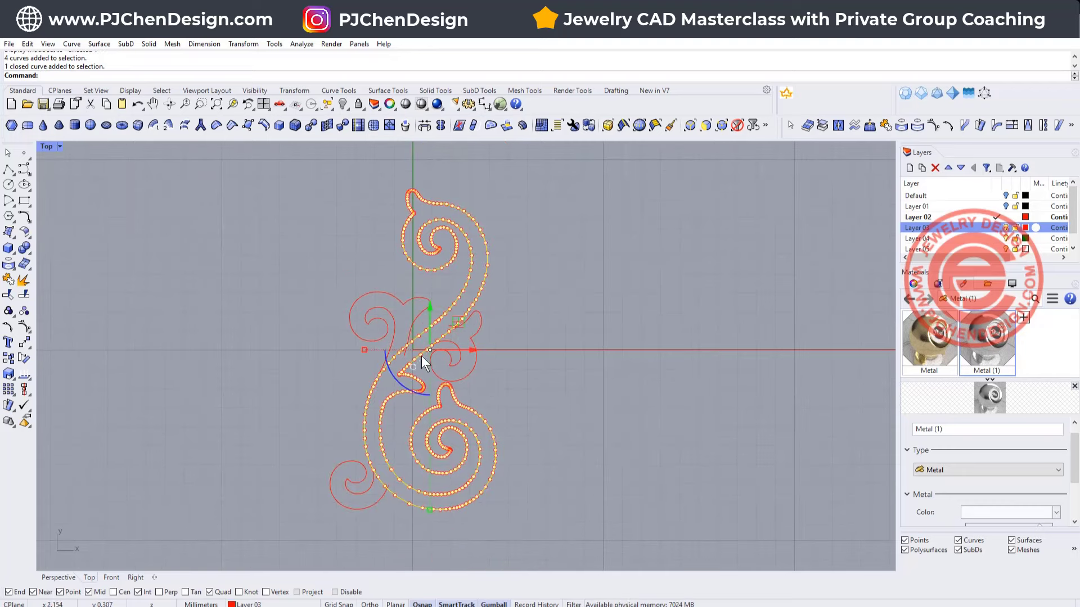
left_click(539, 388)
scroll(484, 359, "up", 3)
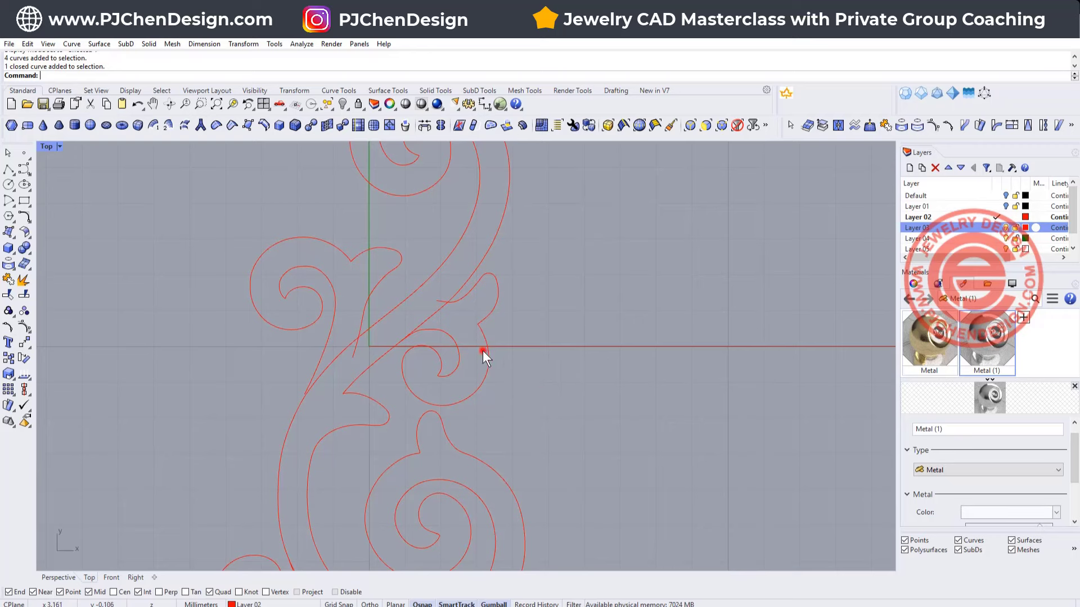
left_click(482, 350)
left_click(377, 278)
scroll(330, 383, "down", 6)
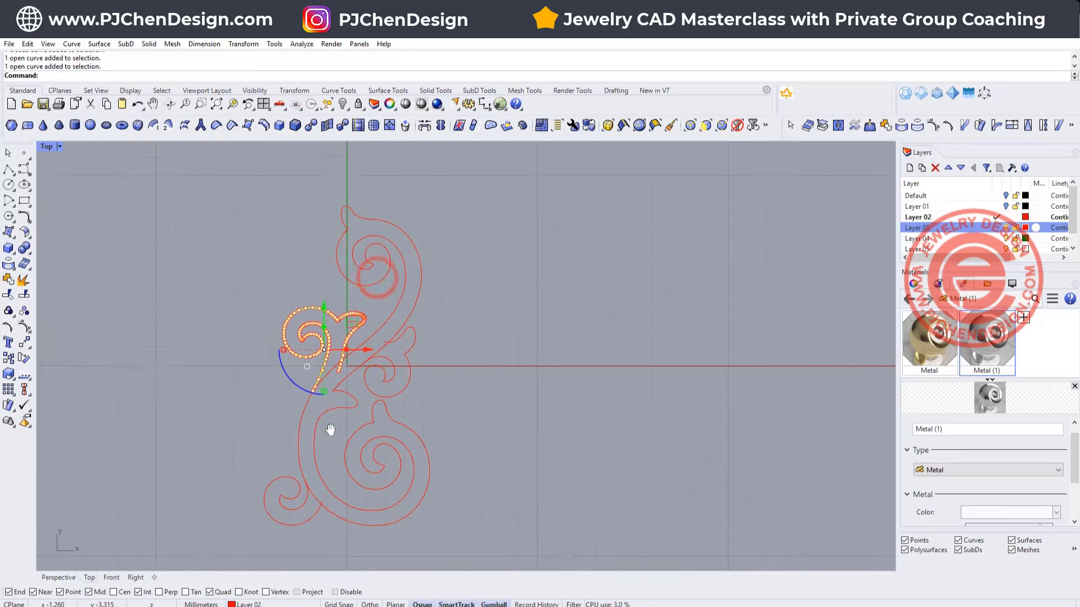
right_click_drag(330, 426, 330, 351)
left_click(288, 408)
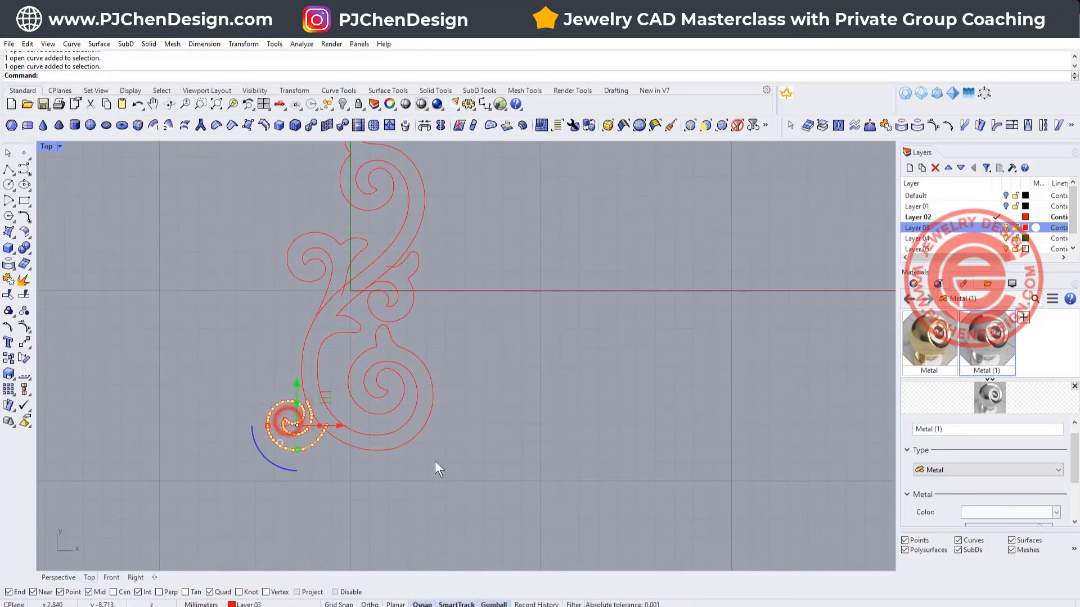
left_click(499, 447)
- Inspect the spirals, the spurs on them and the hooked leaf tip along the main scroll outline
right_click_drag(406, 248, 434, 293)
scroll(421, 239, "up", 3)
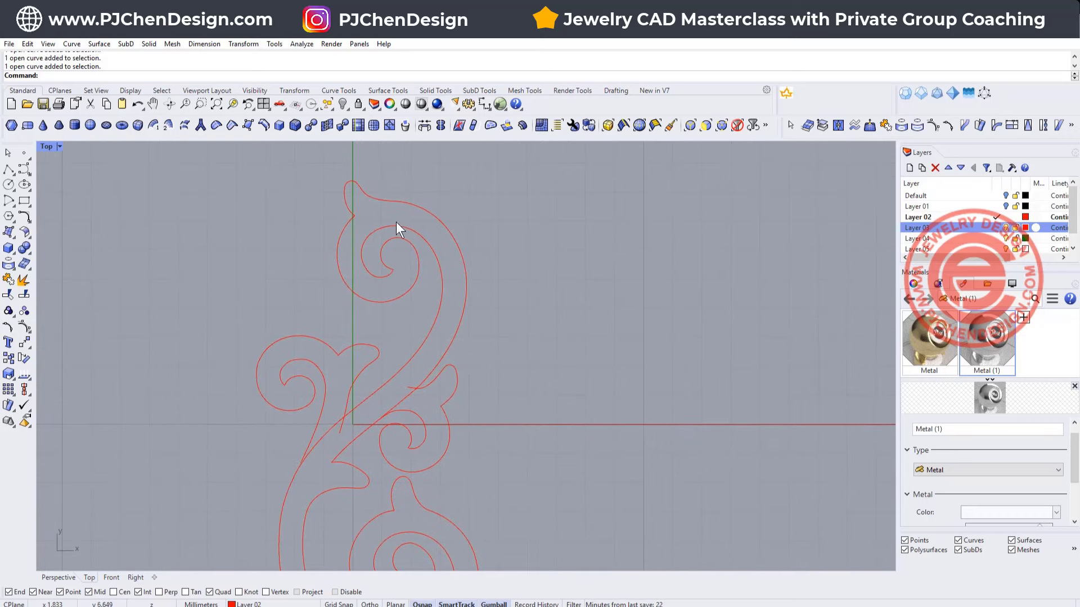
right_click_drag(401, 442, 403, 352)
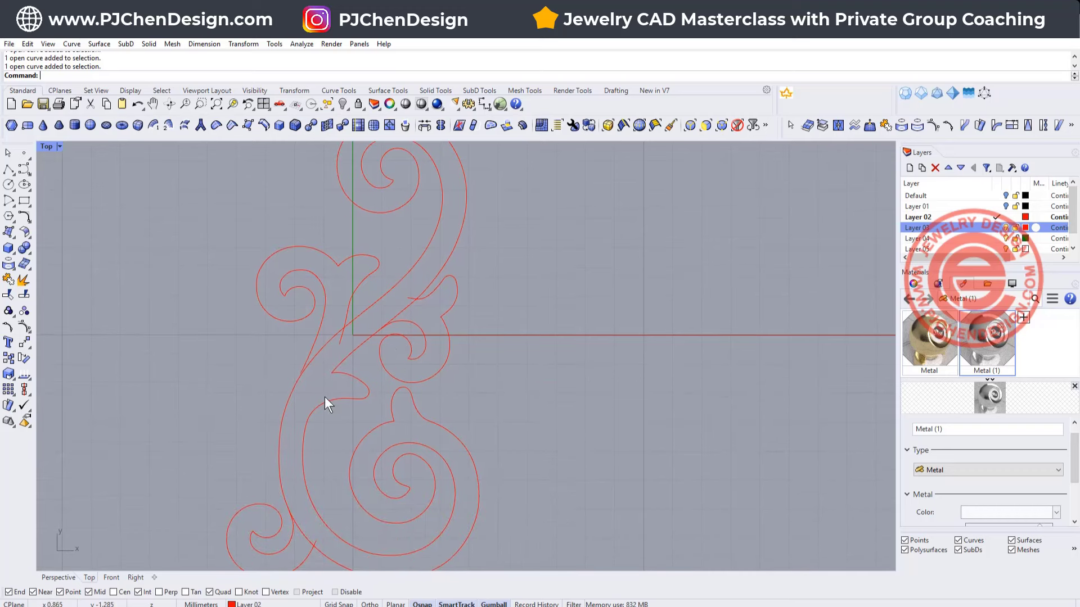
right_click_drag(431, 438, 444, 385)
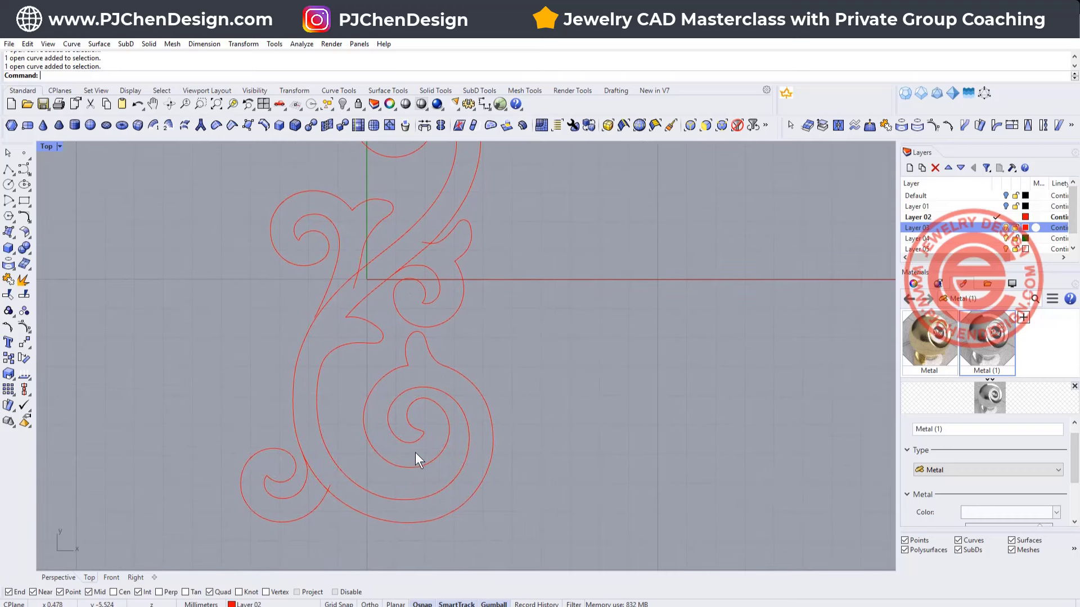
scroll(402, 352, "up", 3)
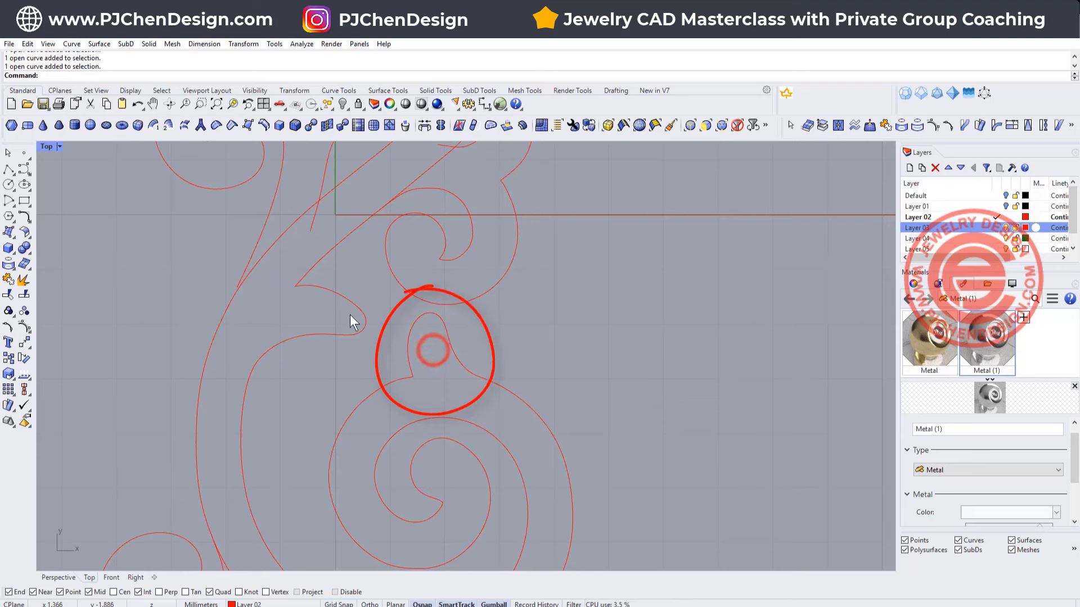
left_click(312, 310)
scroll(452, 404, "down", 3)
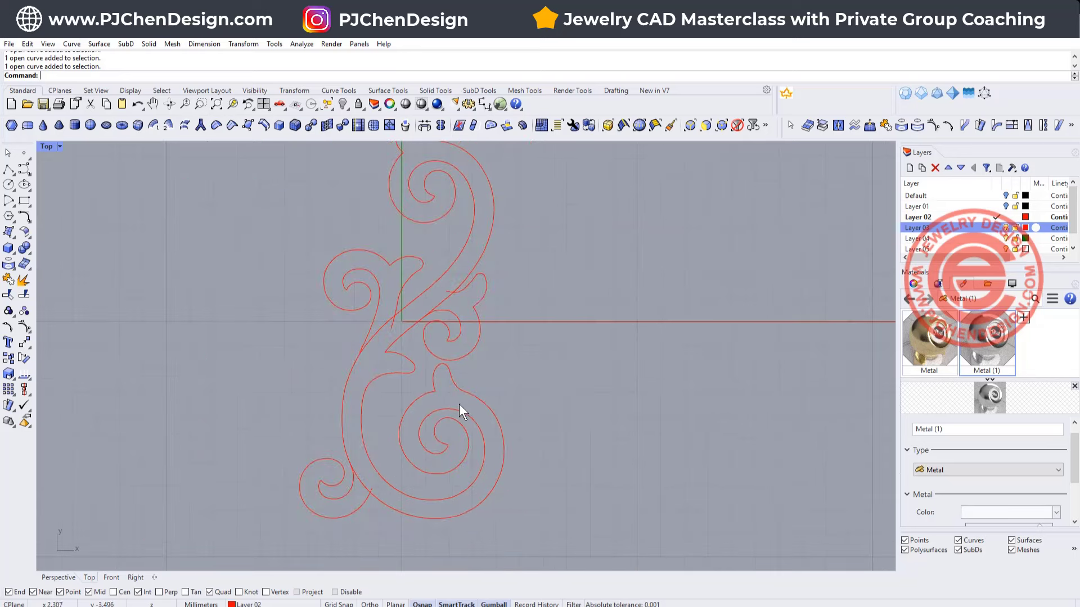
right_click_drag(459, 404, 510, 414)
scroll(464, 379, "up", 2)
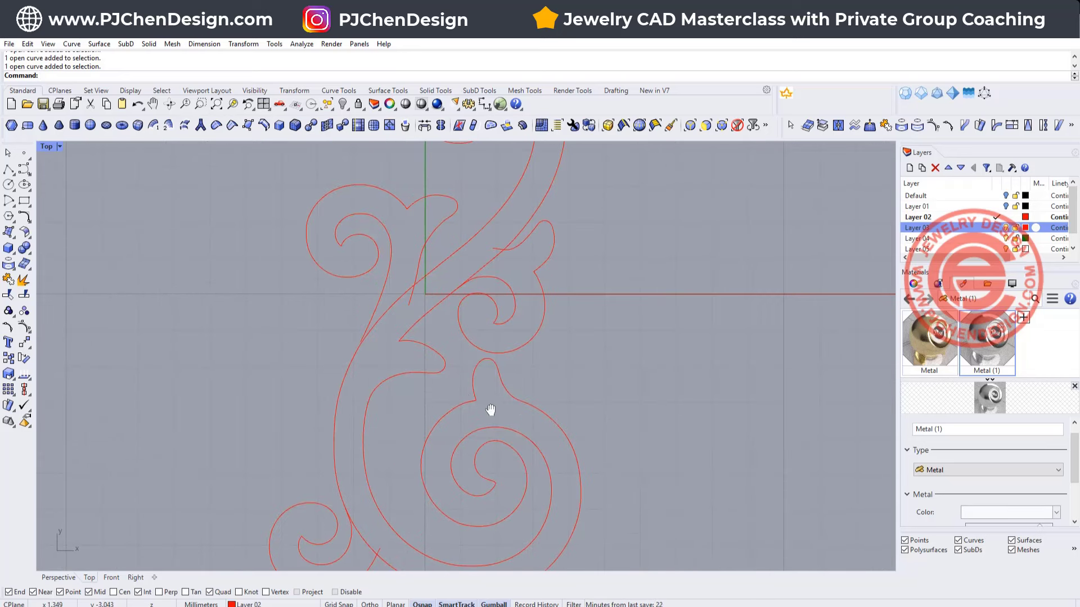
right_click_drag(491, 410, 443, 380)
- Isolate the main scroll curve by inverting its selection and hiding the three small side scrolls
left_click(499, 372)
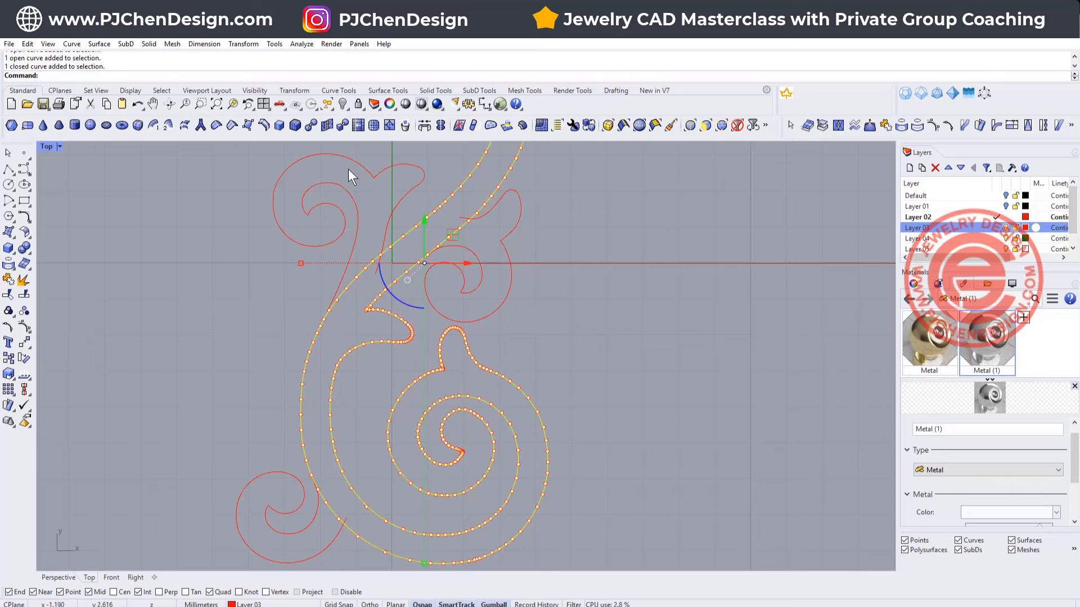
scroll(349, 170, "down", 5)
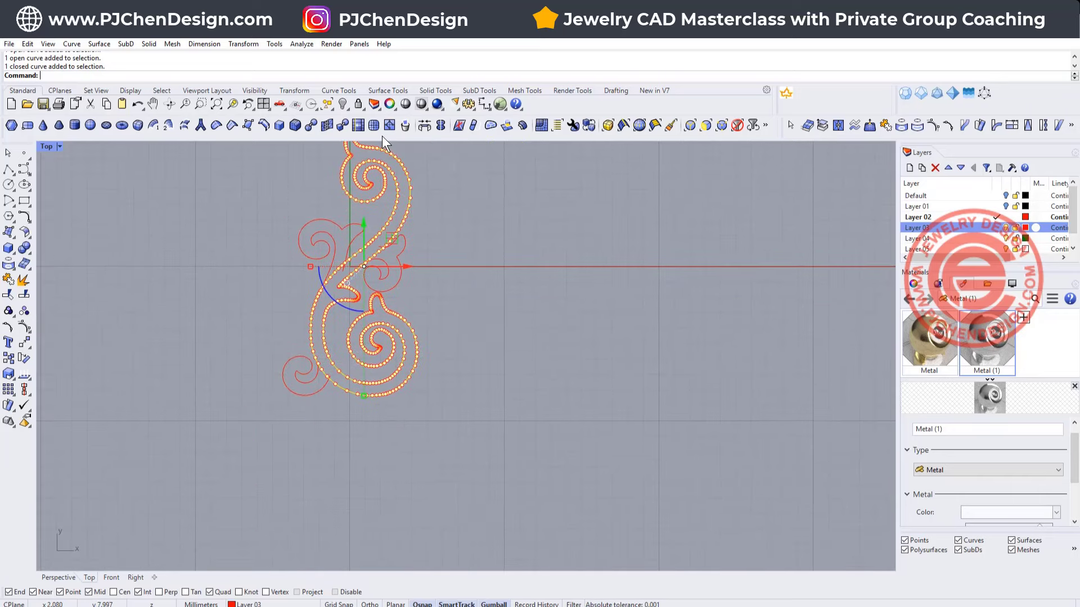
scroll(339, 170, "up", 3)
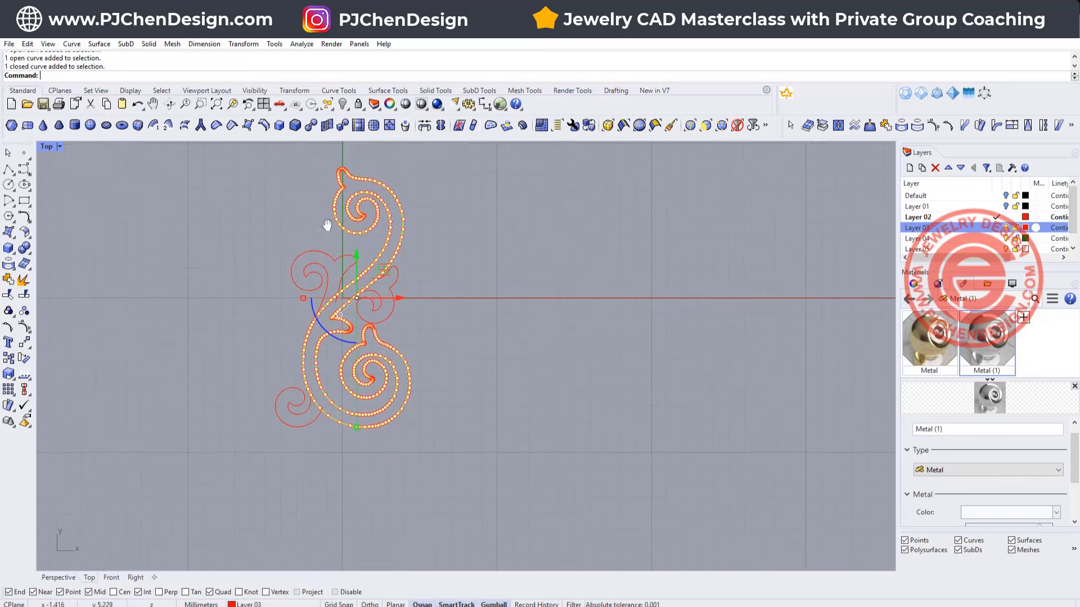
left_click(332, 108)
left_click(373, 124)
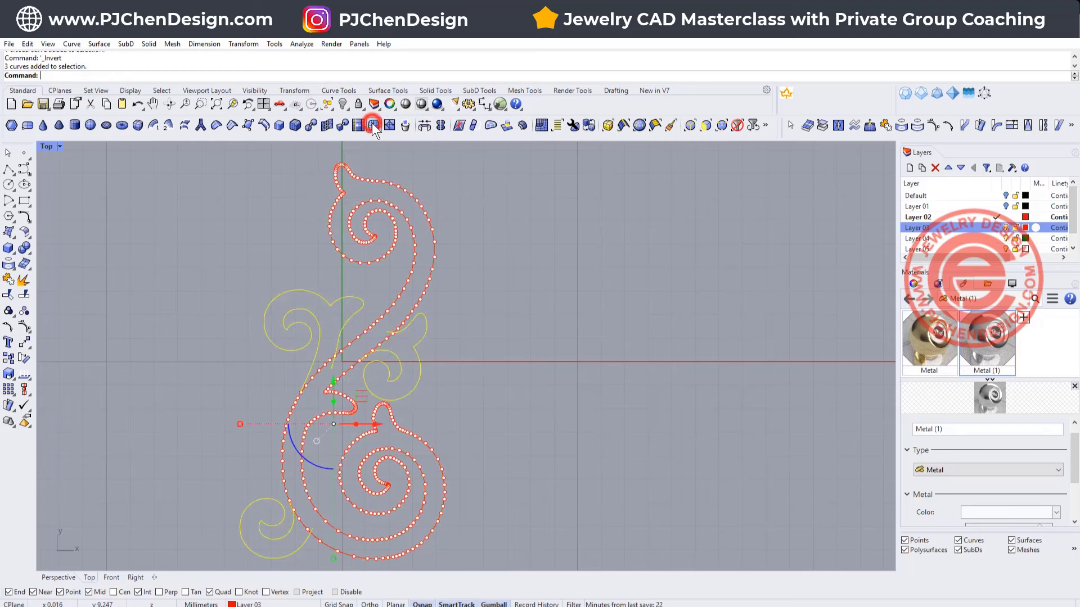
left_click(343, 105)
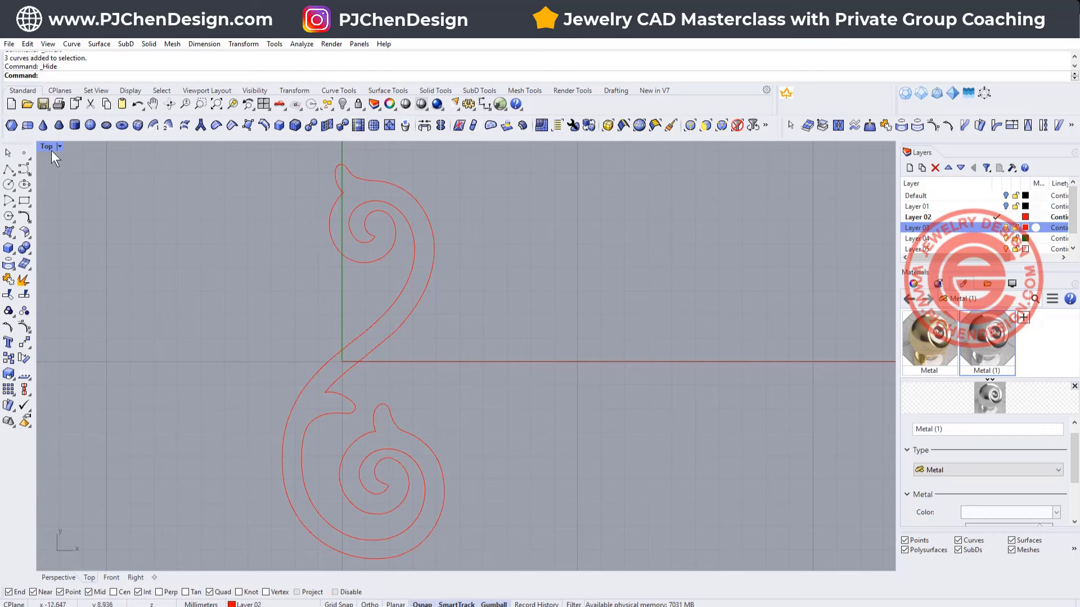
- Explode the main scroll outline into separate segments and check the pieces meeting at the lower spiral's spur
scroll(397, 315, "up", 3)
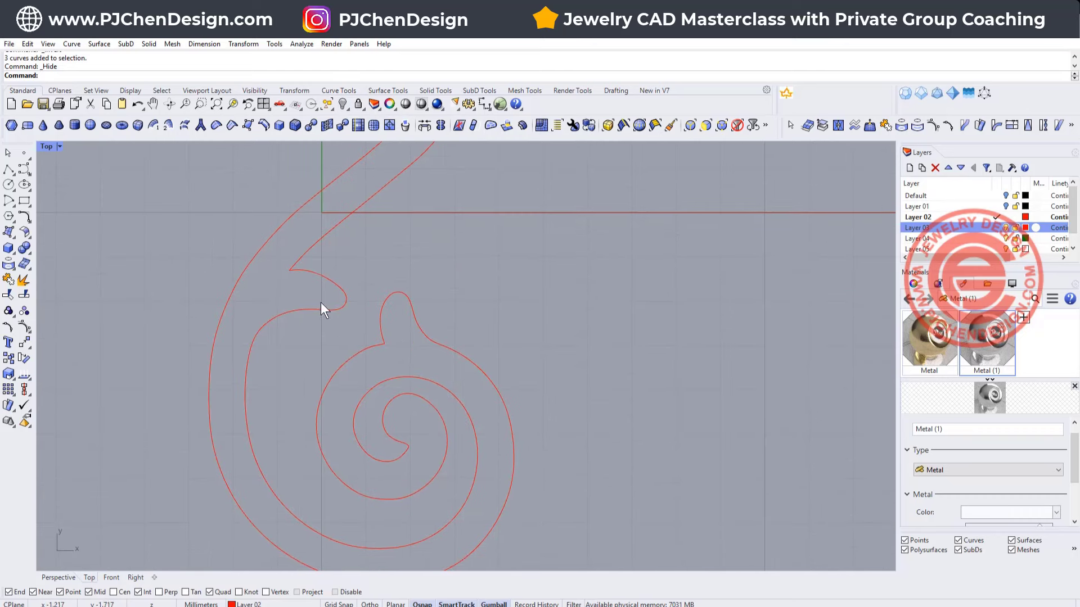
left_click(364, 346)
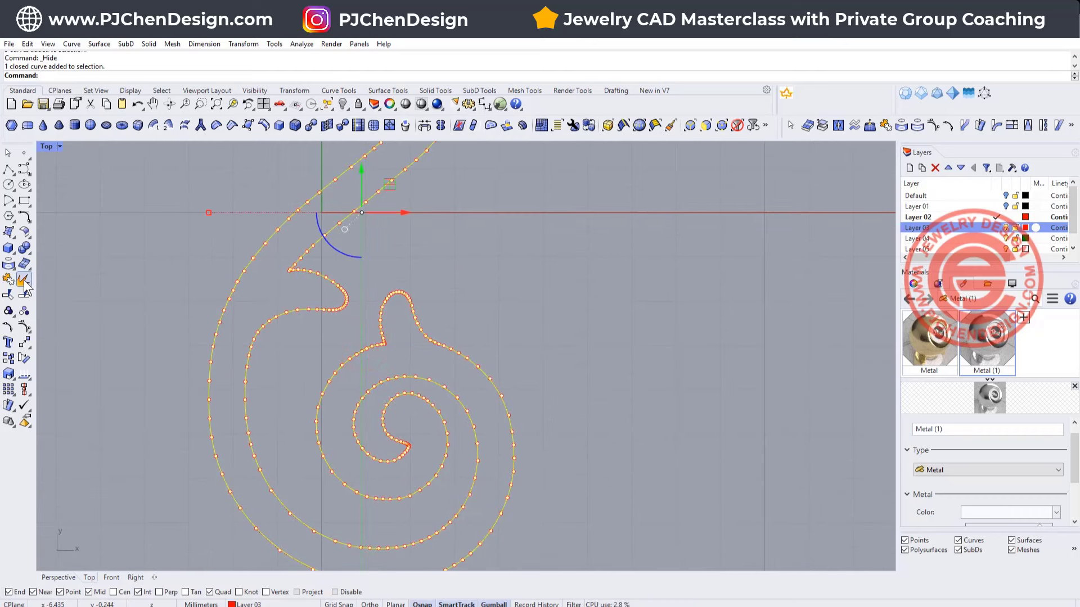
left_click(24, 282)
left_click(118, 278)
left_click(370, 348)
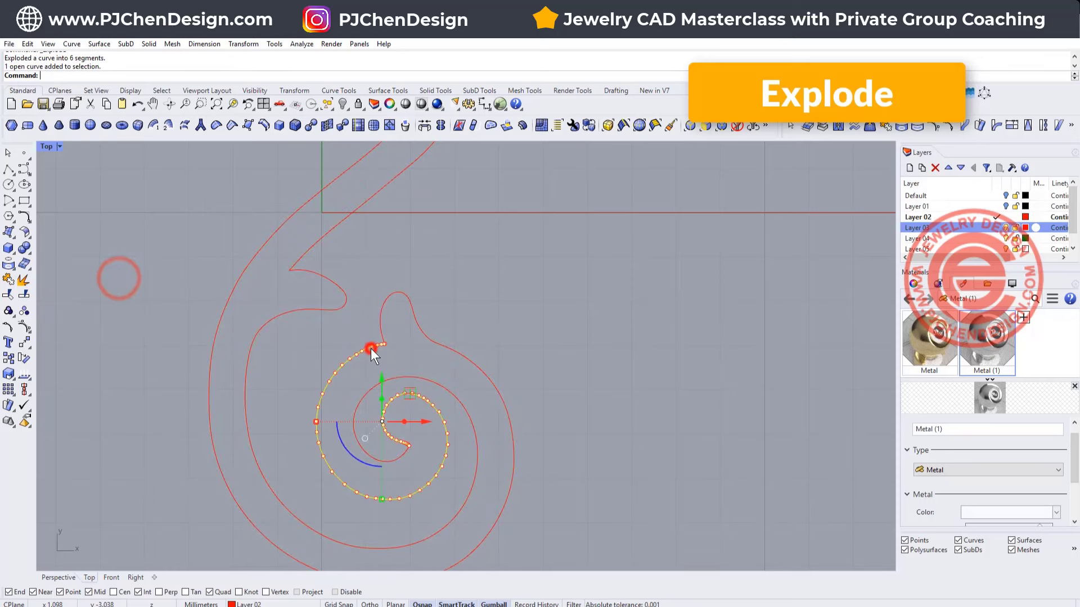
scroll(427, 347, "up", 2)
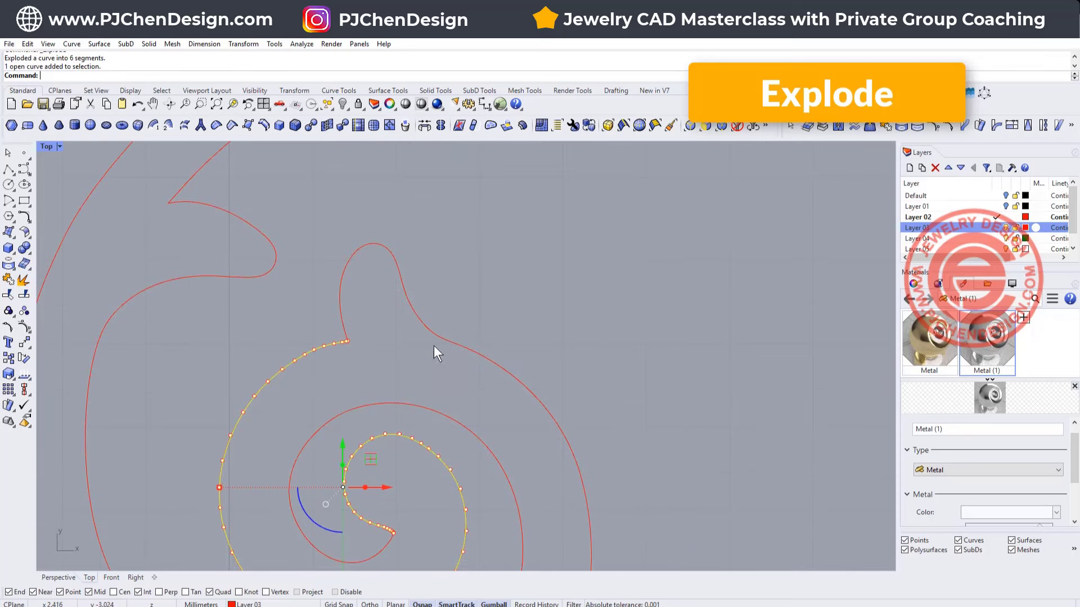
scroll(434, 347, "down", 2)
right_click_drag(434, 347, 479, 337)
left_click(444, 298)
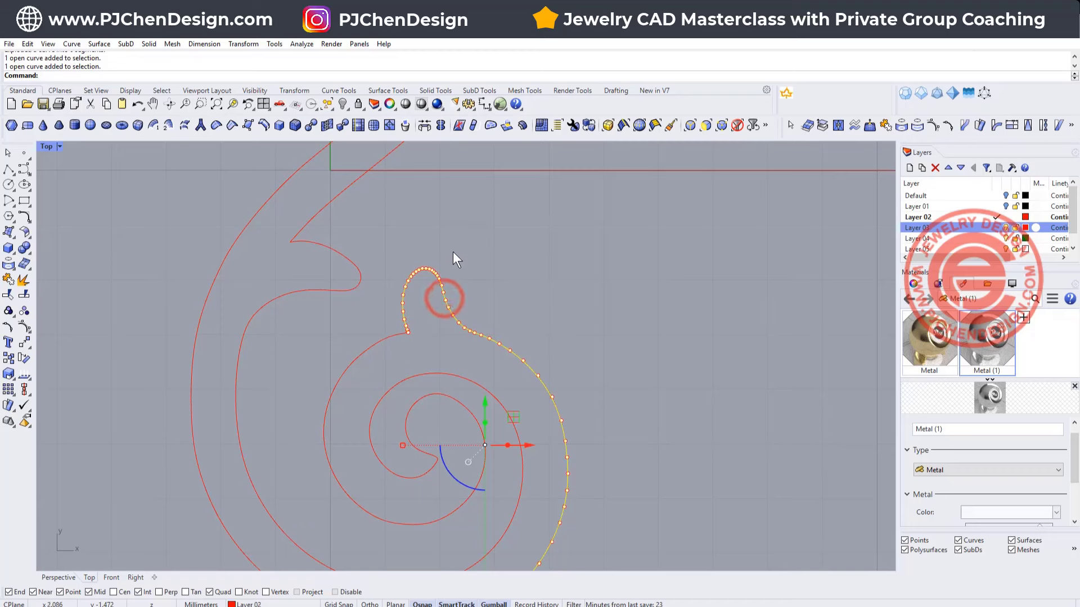
left_click(119, 279)
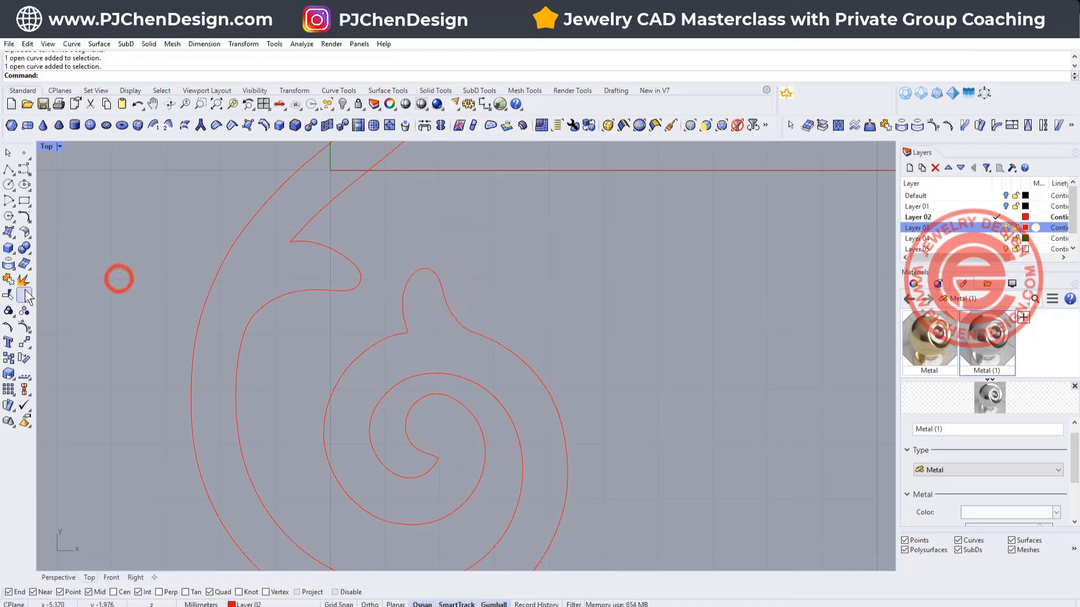
- Split the lower spiral's outer curve with the Point option where it flows into the base of the spur
left_click(24, 296)
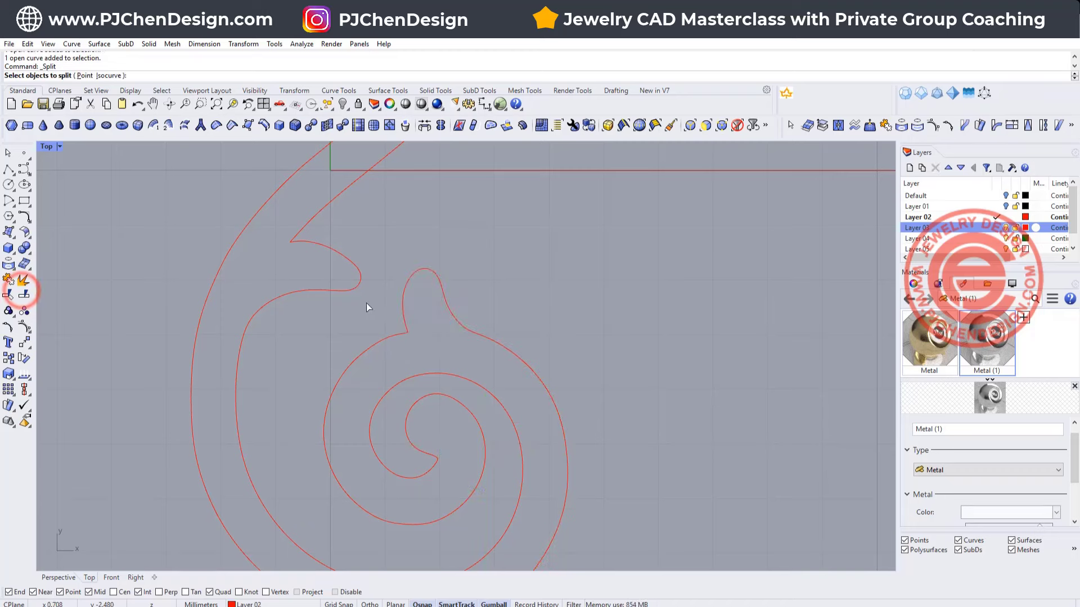
left_click(84, 76)
left_click(482, 339)
scroll(487, 333, "up", 3)
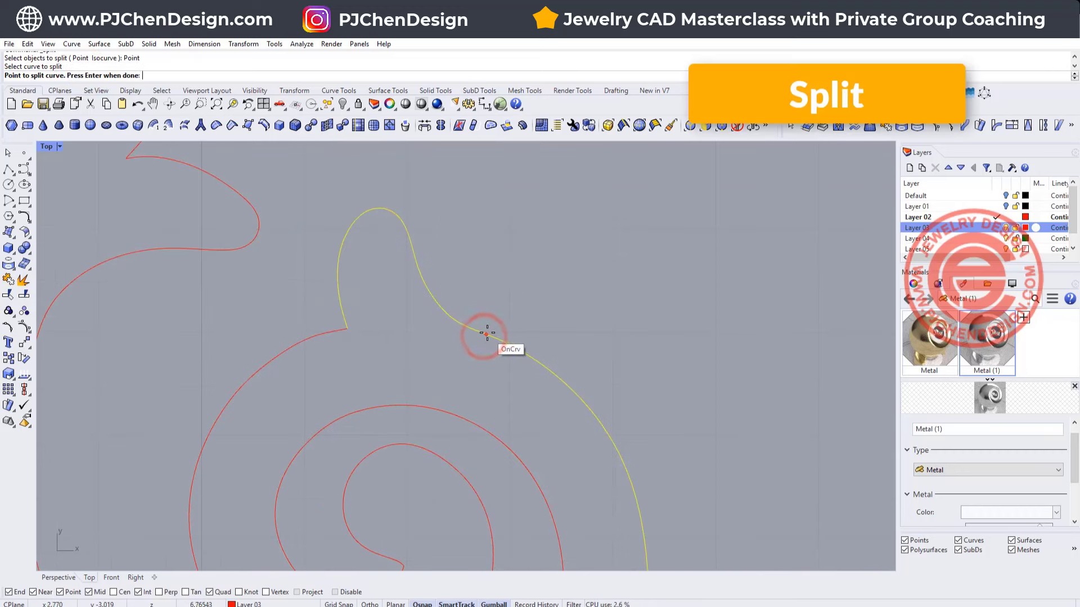
left_click(487, 333)
key("Return")
scroll(483, 333, "down", 2)
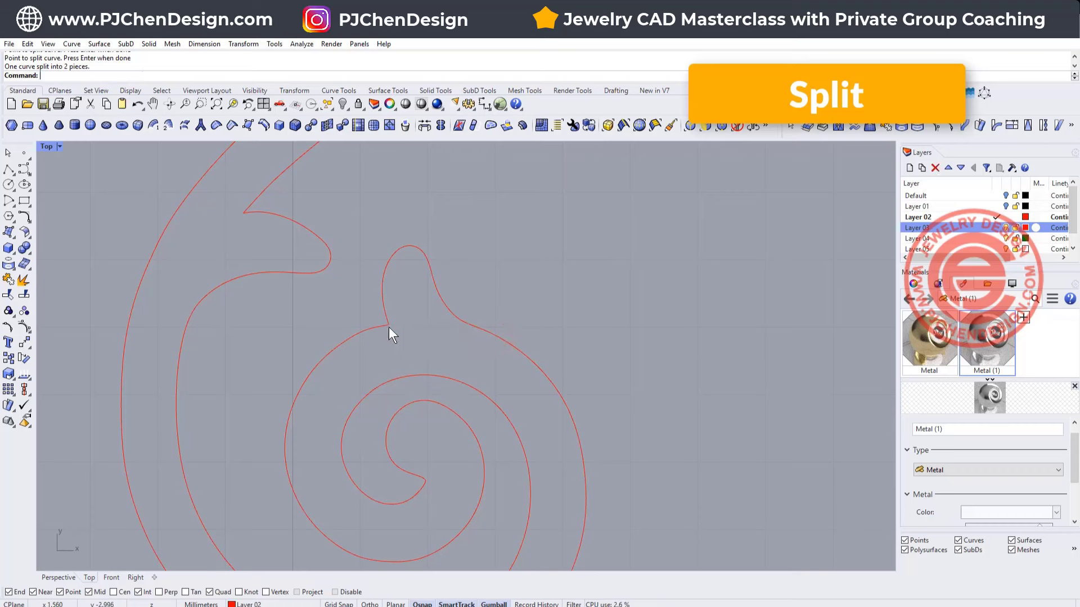
- Hide the lower spiral's spur, and split the stem's inner curve with the Point option just below the hooked leaf tip
left_click(384, 291)
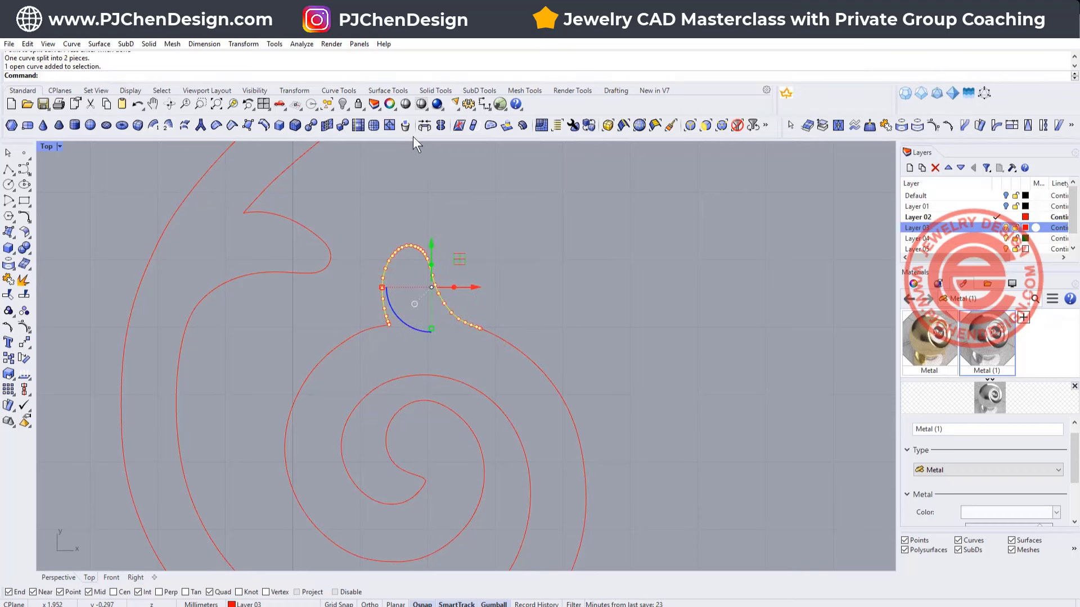
left_click(349, 342)
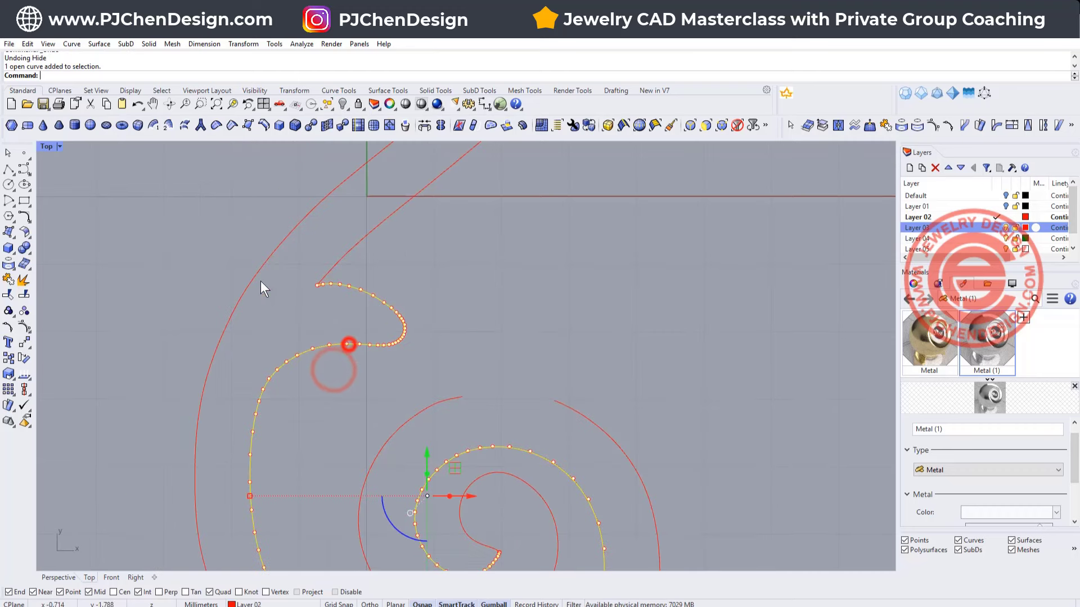
left_click(24, 294)
left_click(84, 75)
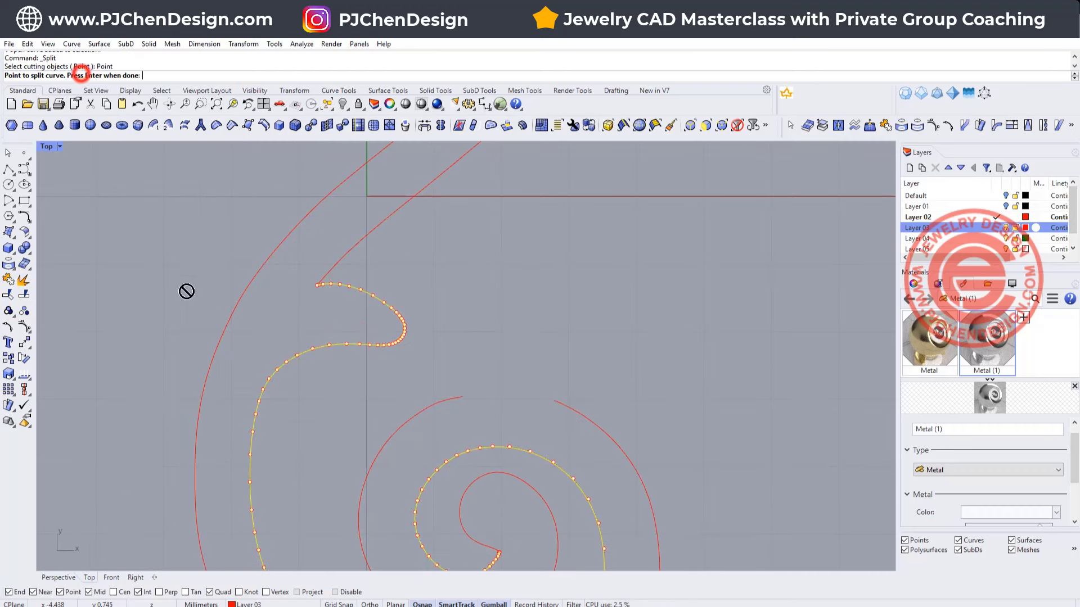
left_click(258, 400)
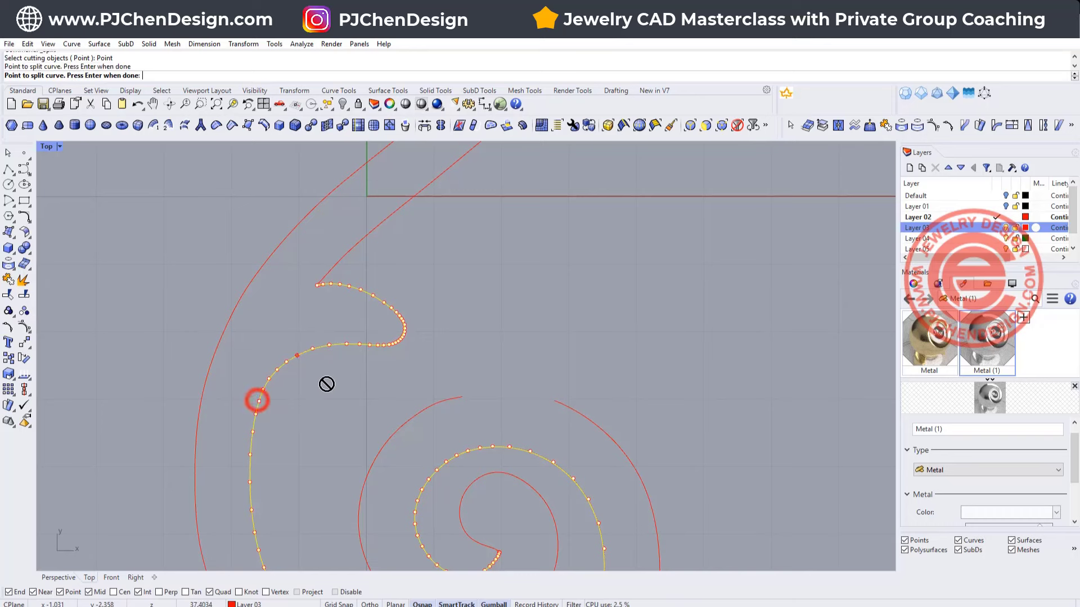
key("Return")
- Hide the separated hooked leaf tip
left_click(472, 381)
left_click(399, 336)
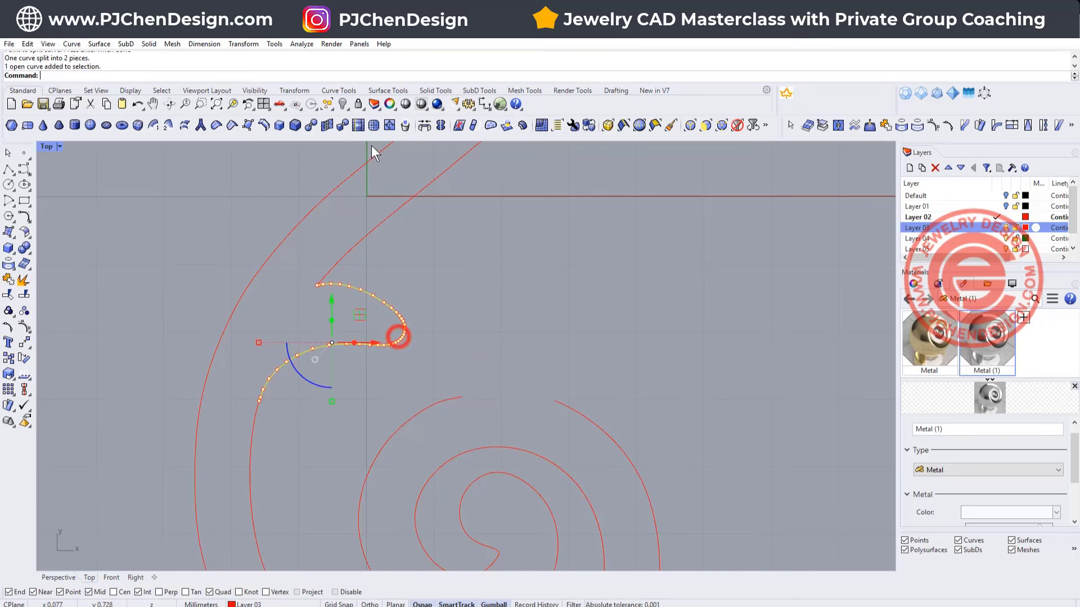
left_click(343, 104)
- Split the upper spiral's outer curve with the Point option where it flows into the base of its spur
scroll(483, 260, "down", 3)
right_click_drag(493, 195, 470, 354)
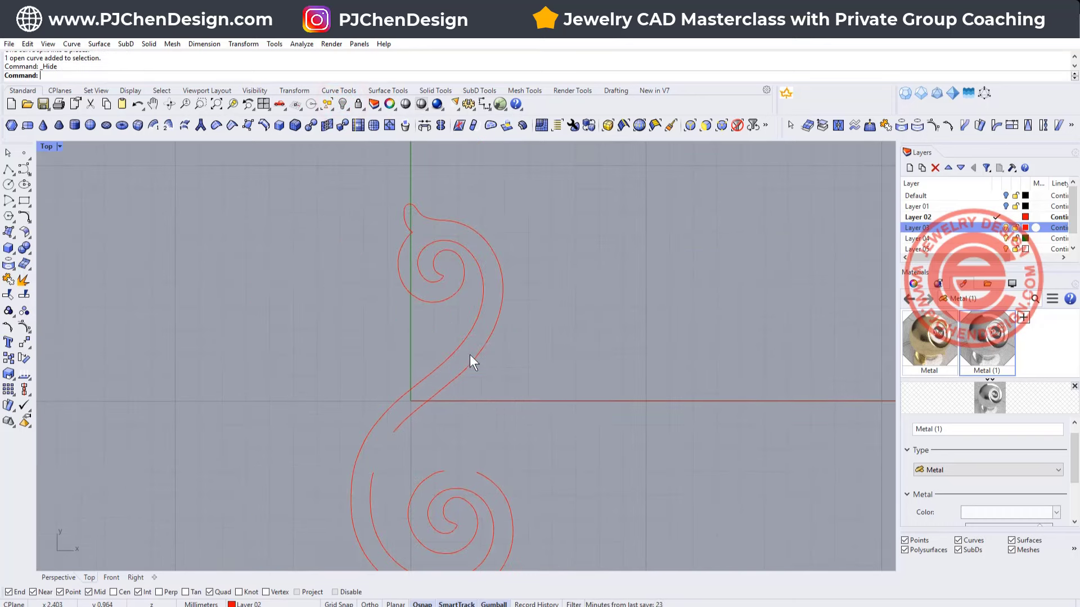
scroll(432, 233, "up", 8)
right_click_drag(388, 219, 380, 278)
scroll(381, 279, "up", 4)
left_click(429, 229)
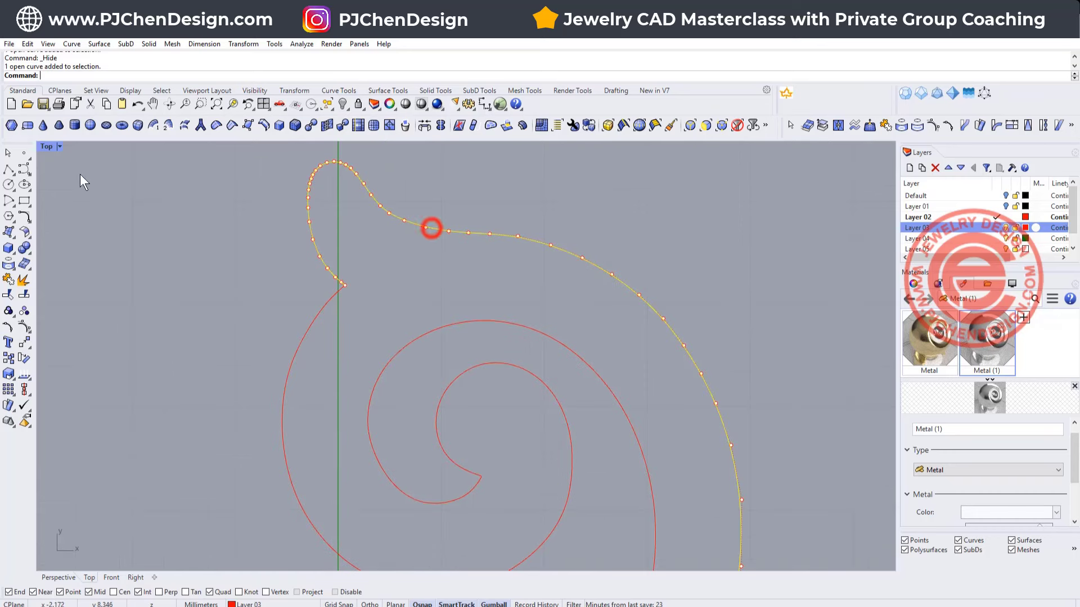
left_click(24, 298)
left_click(83, 75)
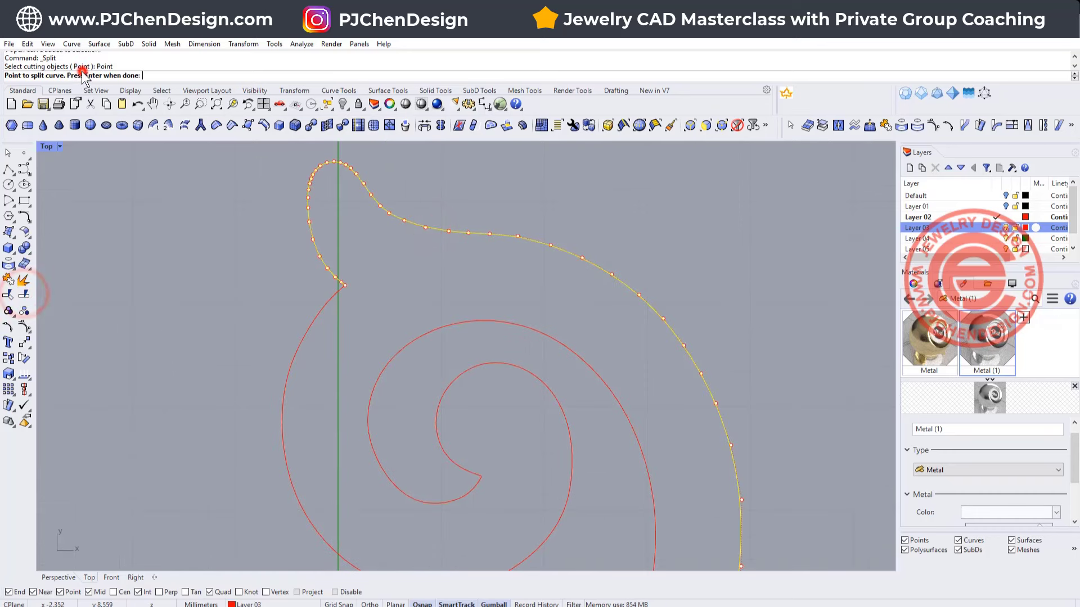
left_click(483, 234)
key("Return")
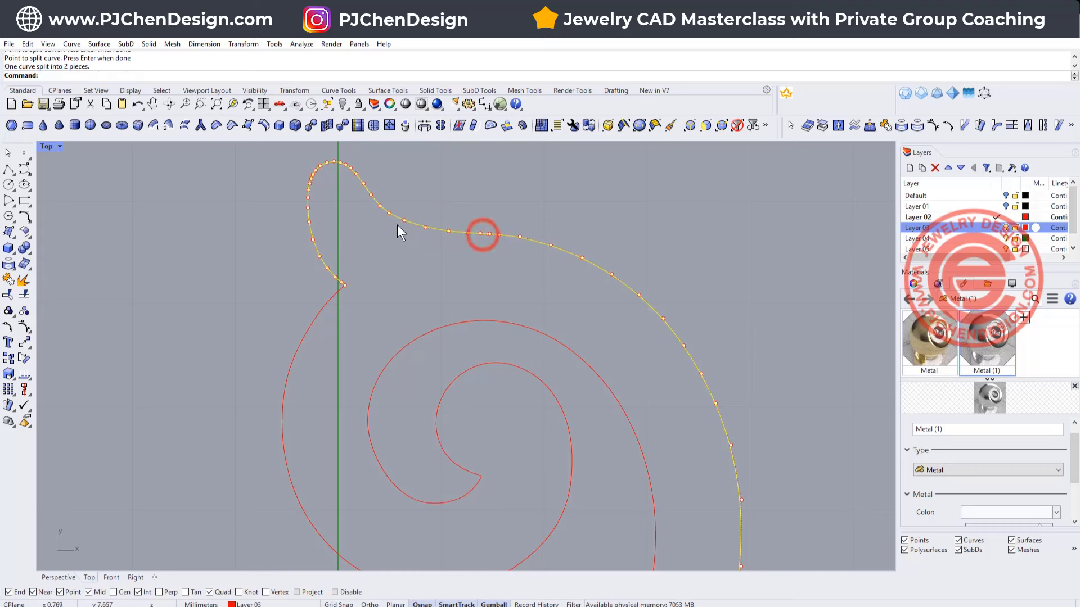
left_click(403, 221)
left_click(342, 104)
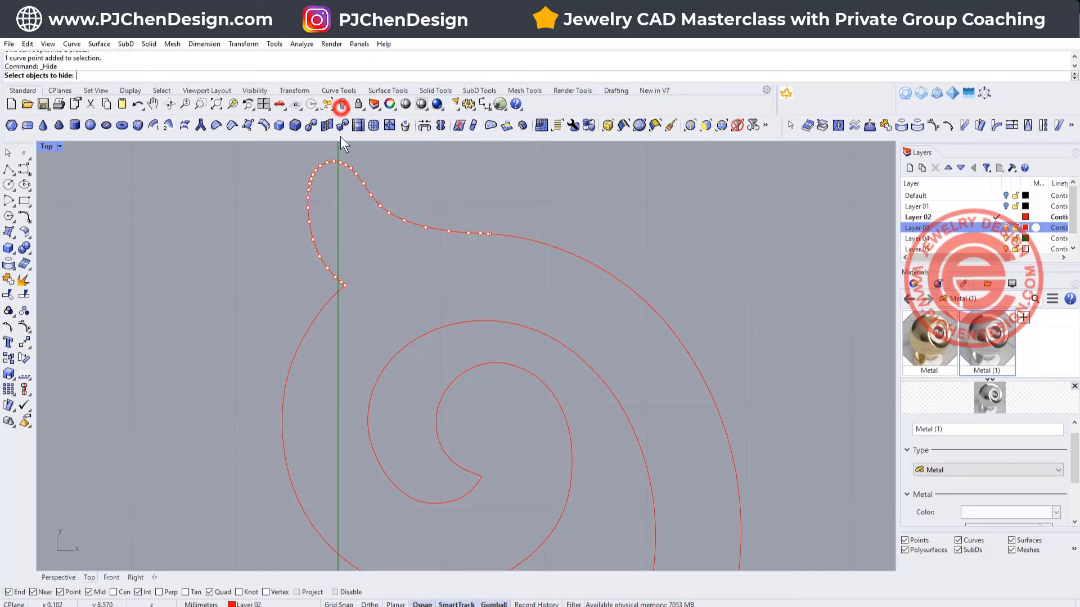
key("Escape")
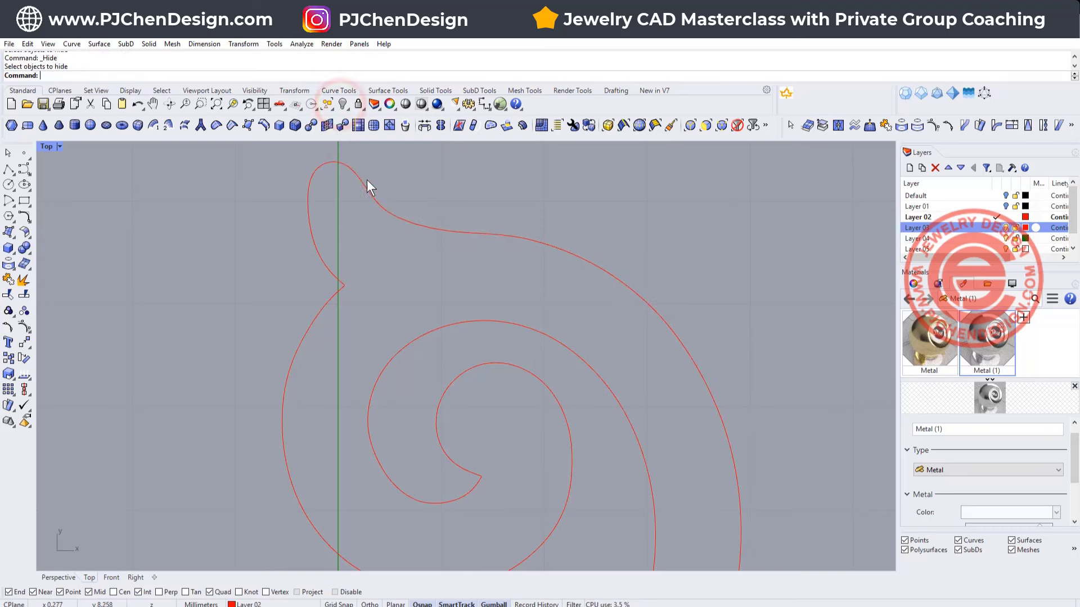
- Hide the upper spiral's separated spur so only the spiral and stem curves remain
left_click(367, 189)
left_click(342, 104)
scroll(445, 243, "down", 6)
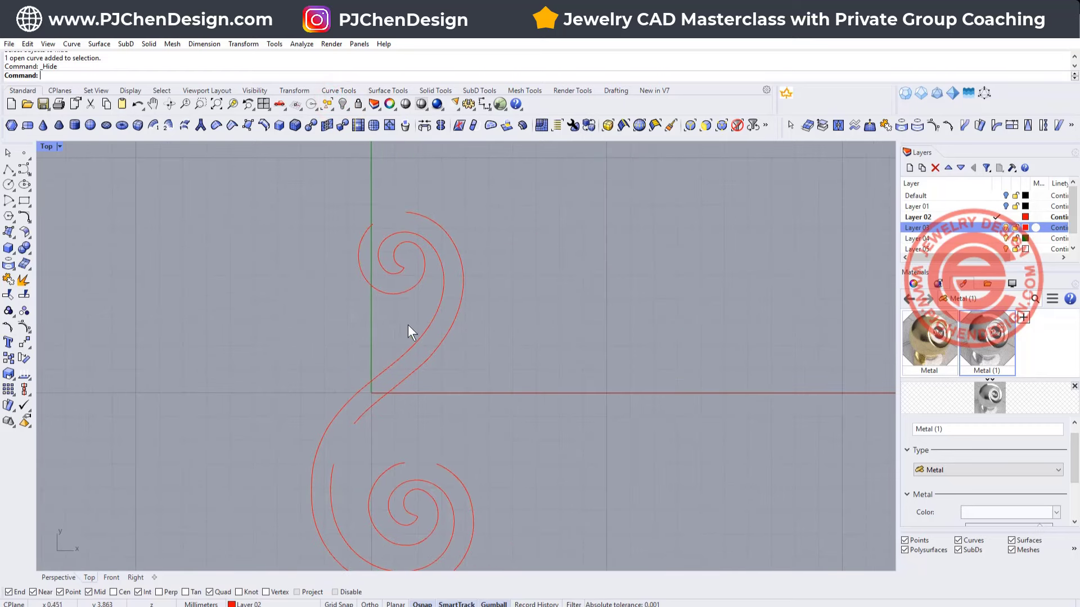
- Close the gap left by the spur on the upper spiral's outer curve with a blend curve
scroll(369, 229, "up", 5)
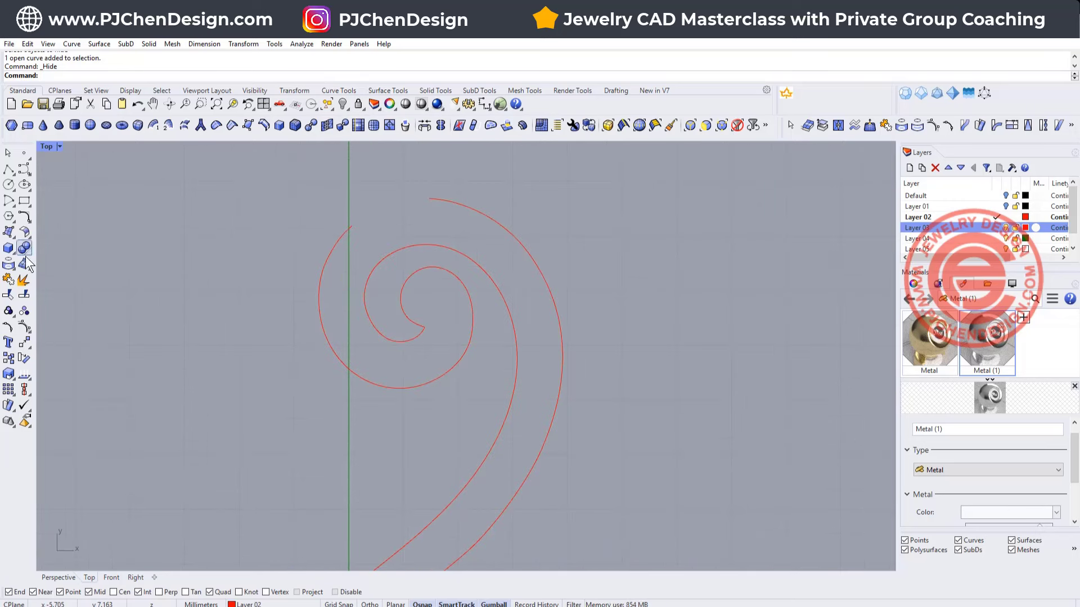
left_click(24, 217)
left_click(105, 223)
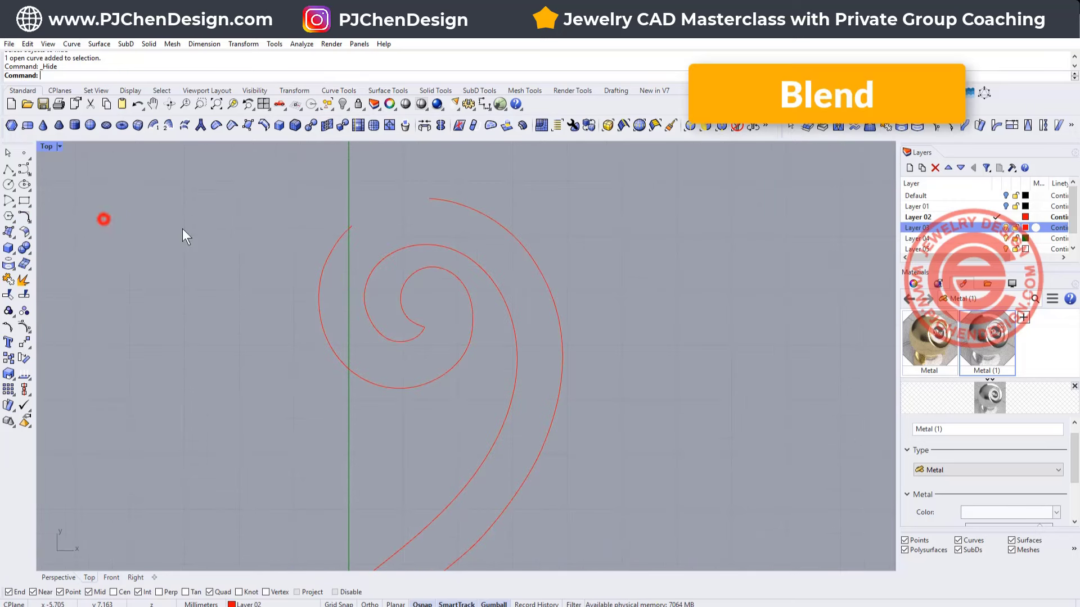
left_click(351, 226)
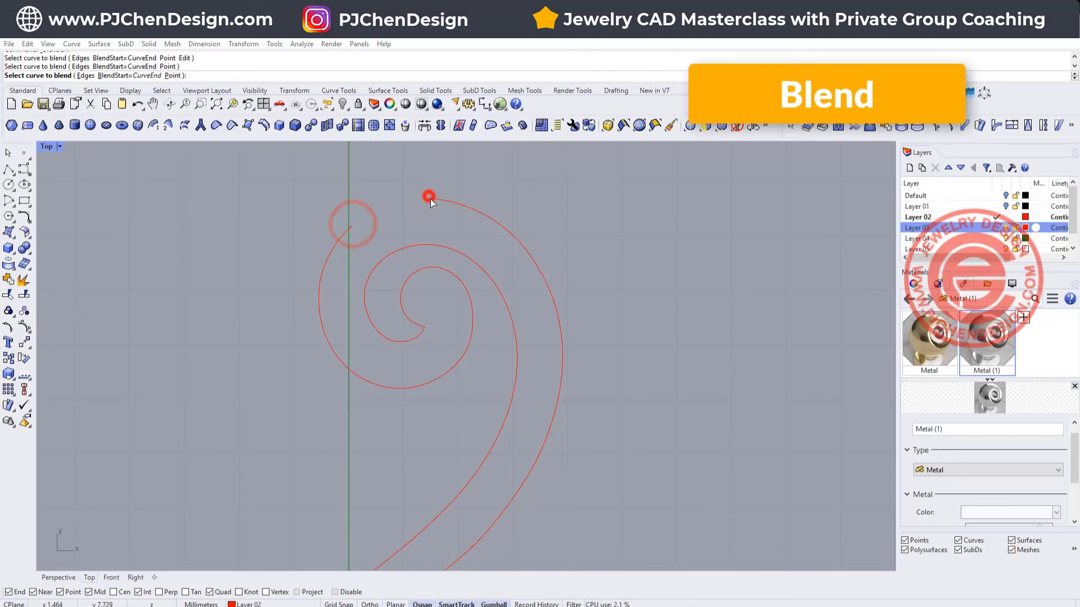
left_click(430, 198)
key("Return")
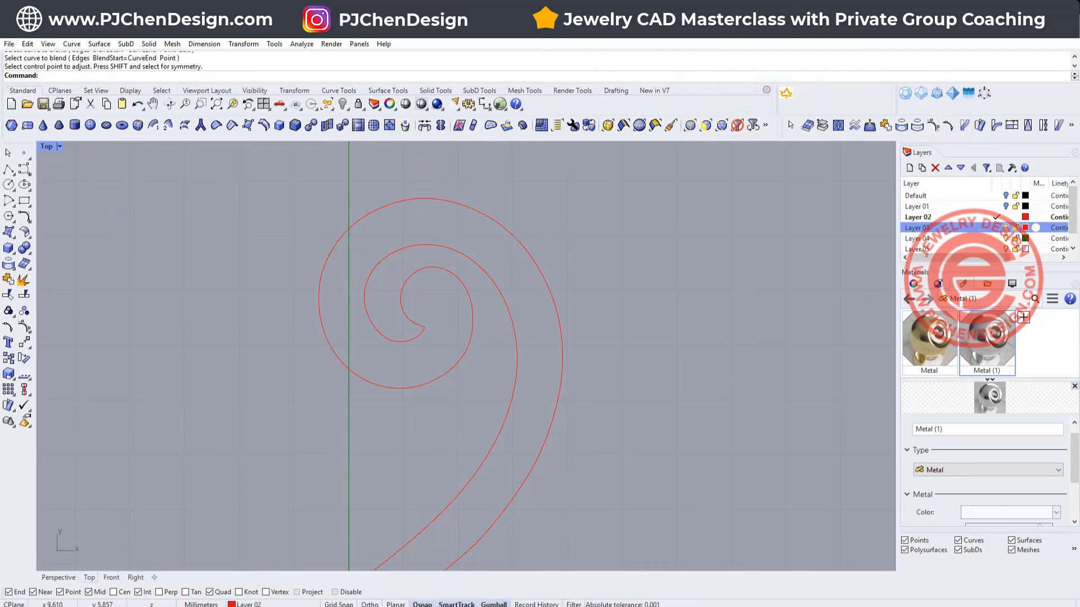
- Bridge the leaf-tip gap in the stem's inner curve with a joined, tangent blend curve
scroll(636, 381, "down", 10)
right_click_drag(636, 381, 632, 222)
right_click(532, 341)
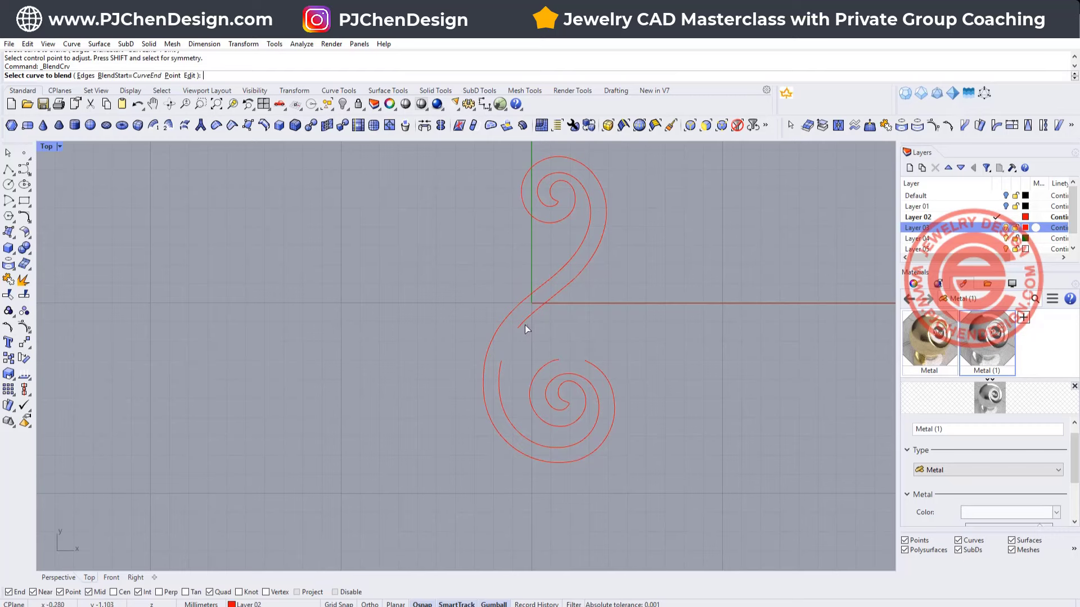
left_click(524, 326)
left_click(501, 359)
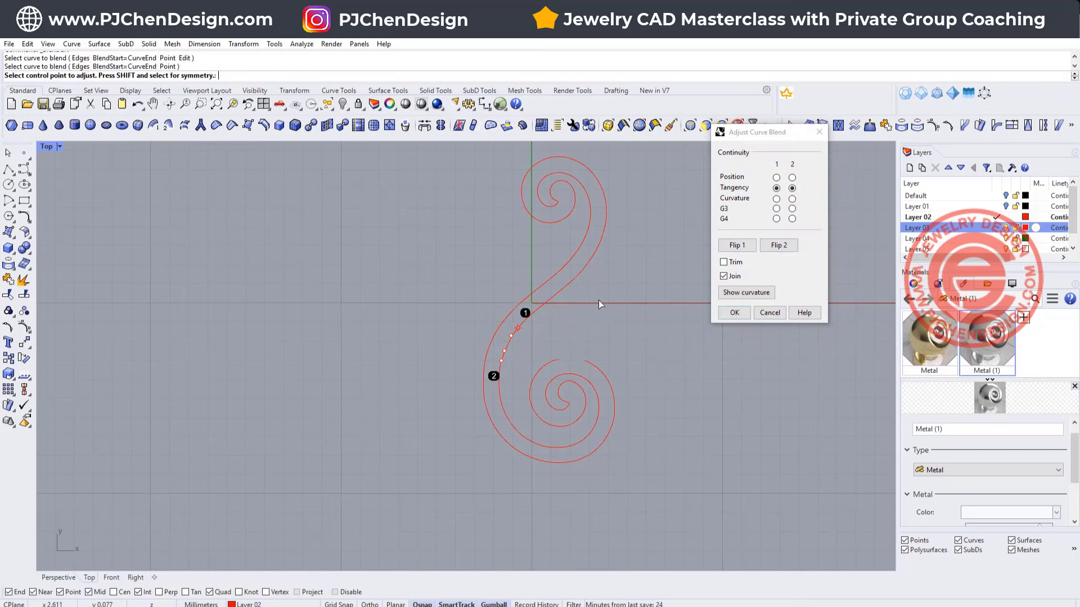
right_click_drag(608, 343, 494, 362)
scroll(494, 363, "up", 4)
right_click(510, 352)
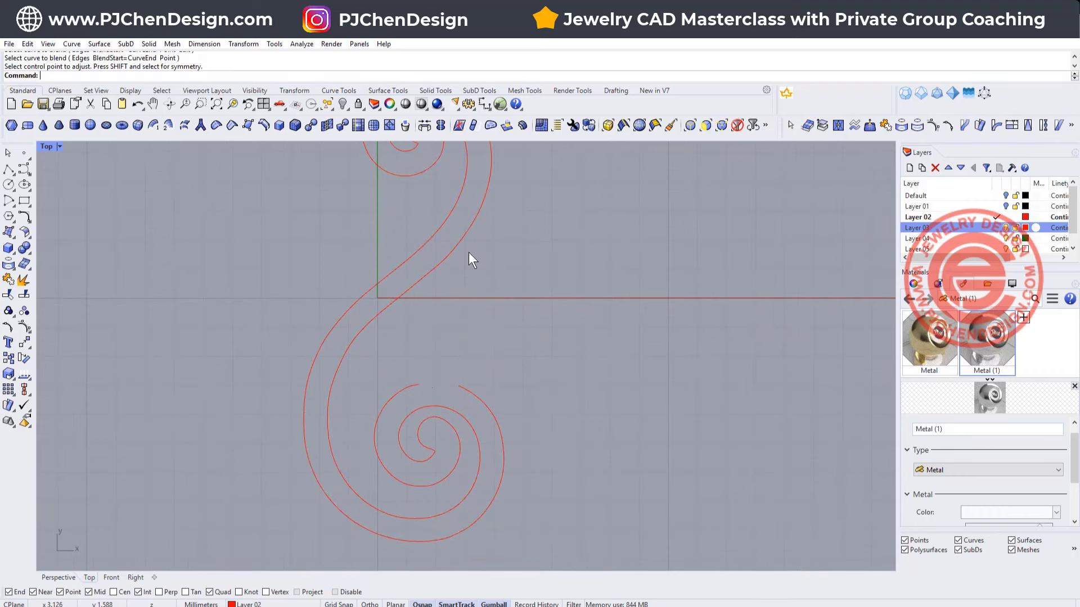
- Close the spur gap on the lower spiral's outer curve with a blend curve between its two open ends
right_click(416, 384)
left_click(416, 385)
left_click(459, 386)
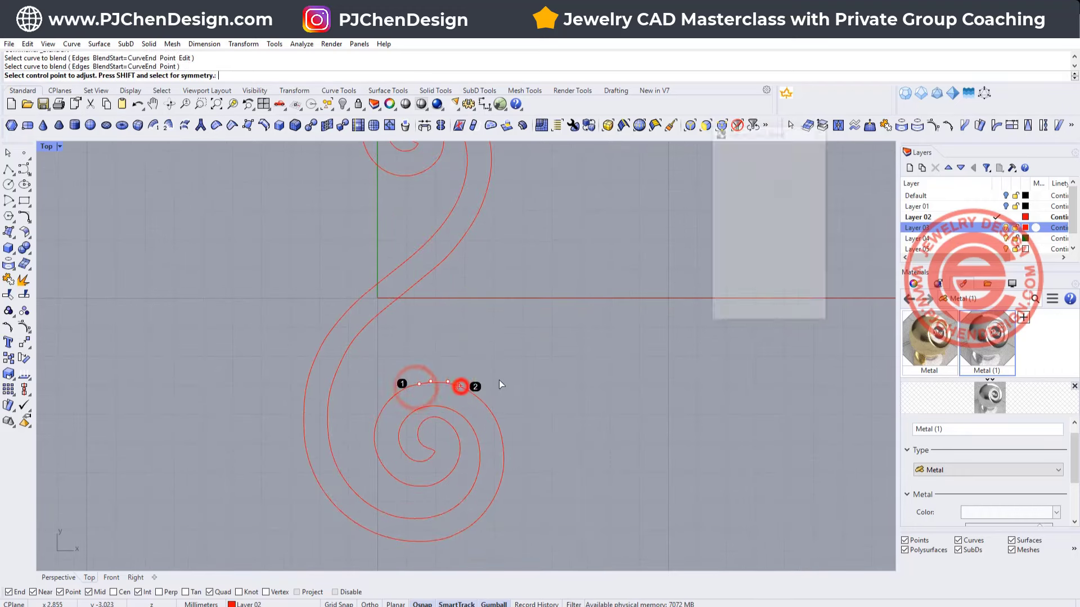
right_click(550, 387)
- Join all visible scroll curves into one closed outline
scroll(525, 341, "down", 3)
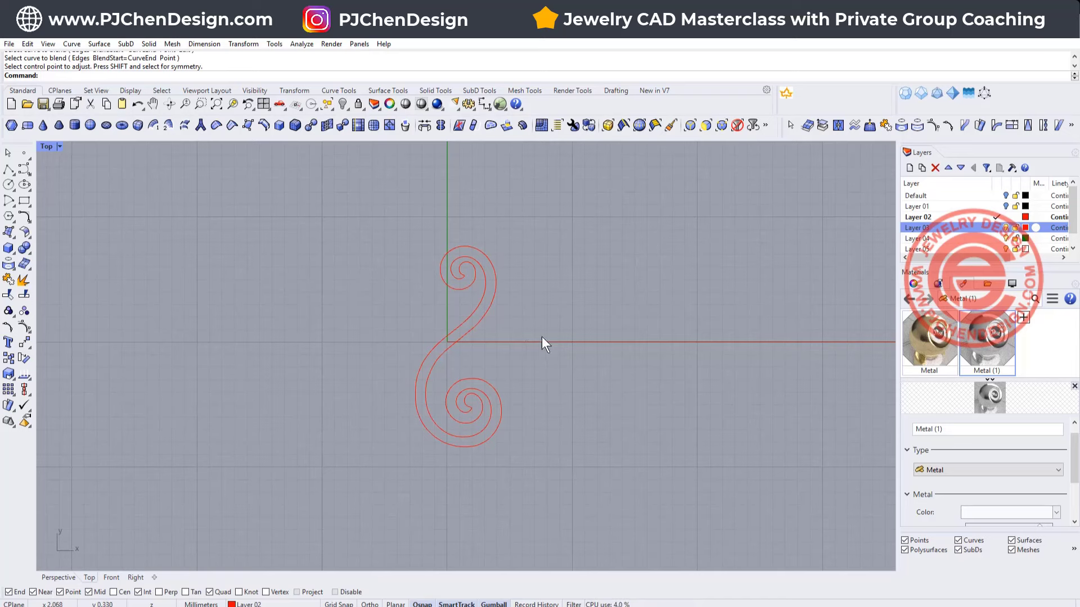
key("ctrl+a")
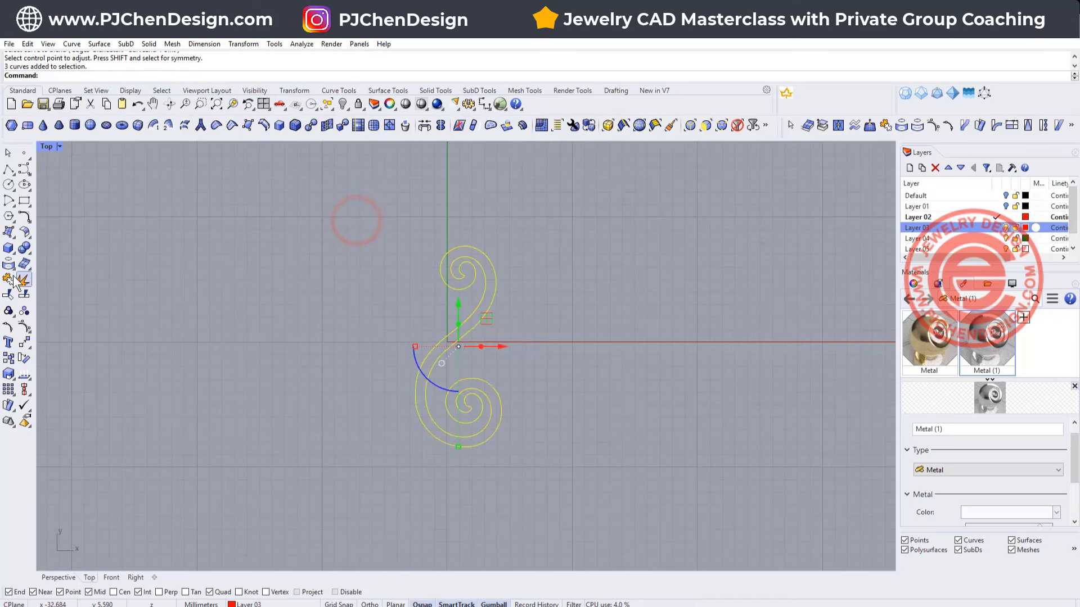
left_click(8, 280)
left_click(597, 363)
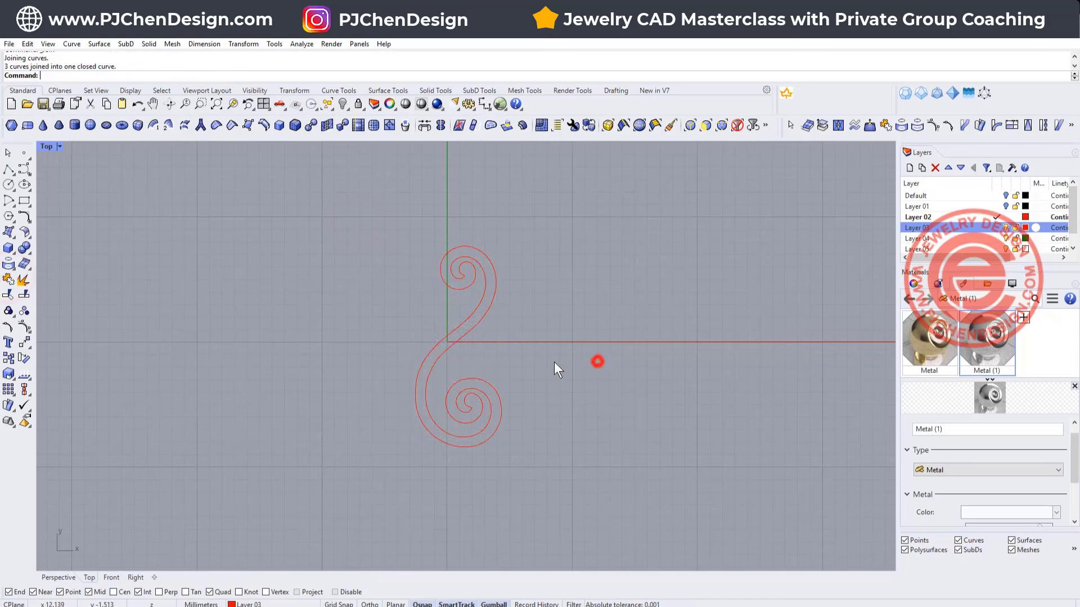
- Examine the shape and control points of the pointed inner end of the lower spiral
scroll(461, 404, "up", 4)
scroll(506, 337, "up", 5)
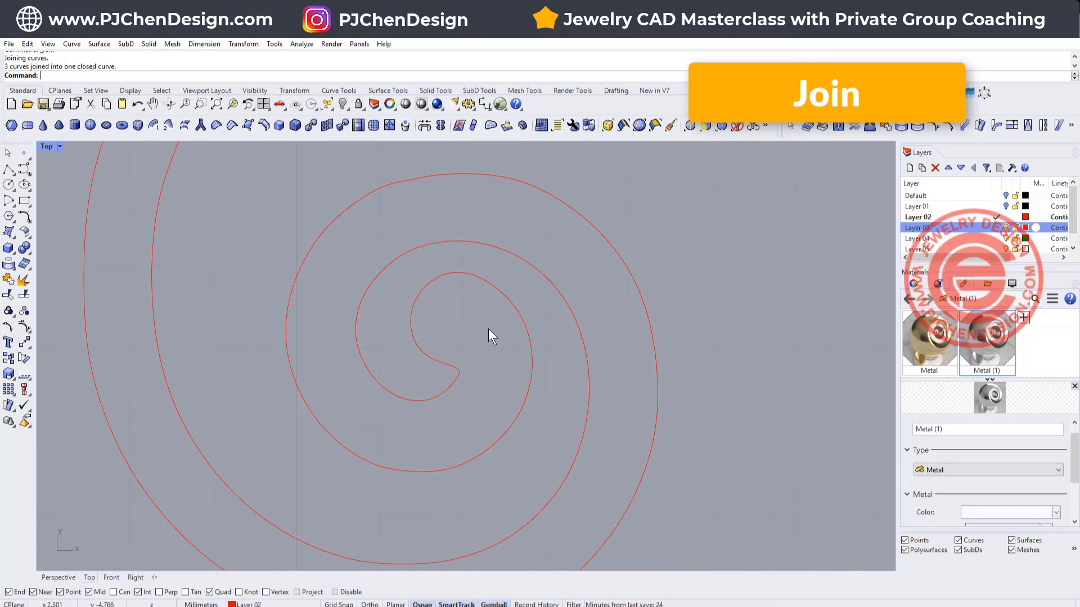
scroll(459, 369, "up", 4)
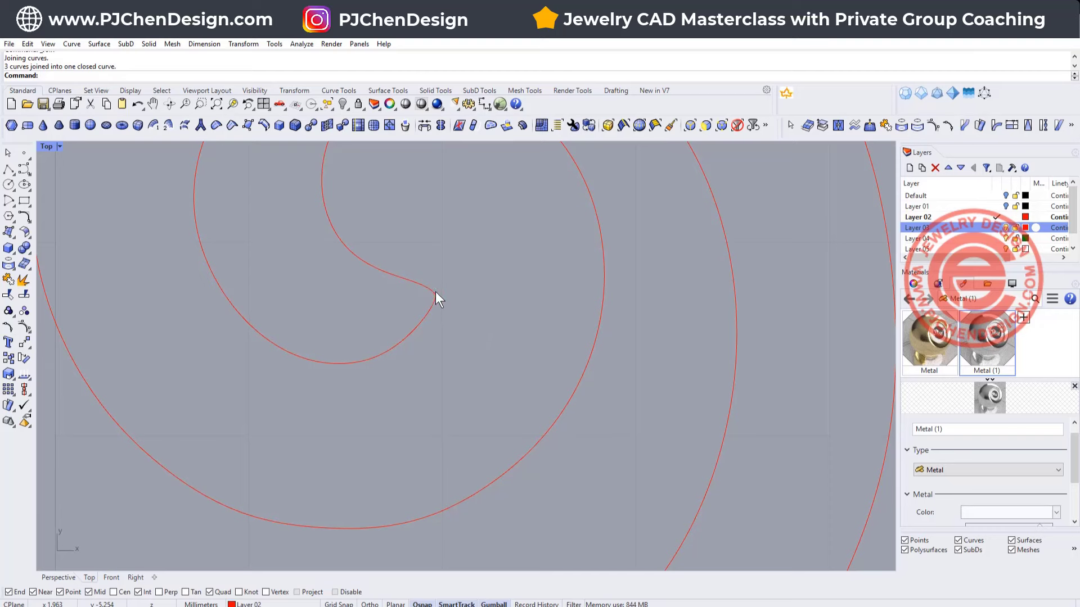
scroll(565, 289, "down", 3)
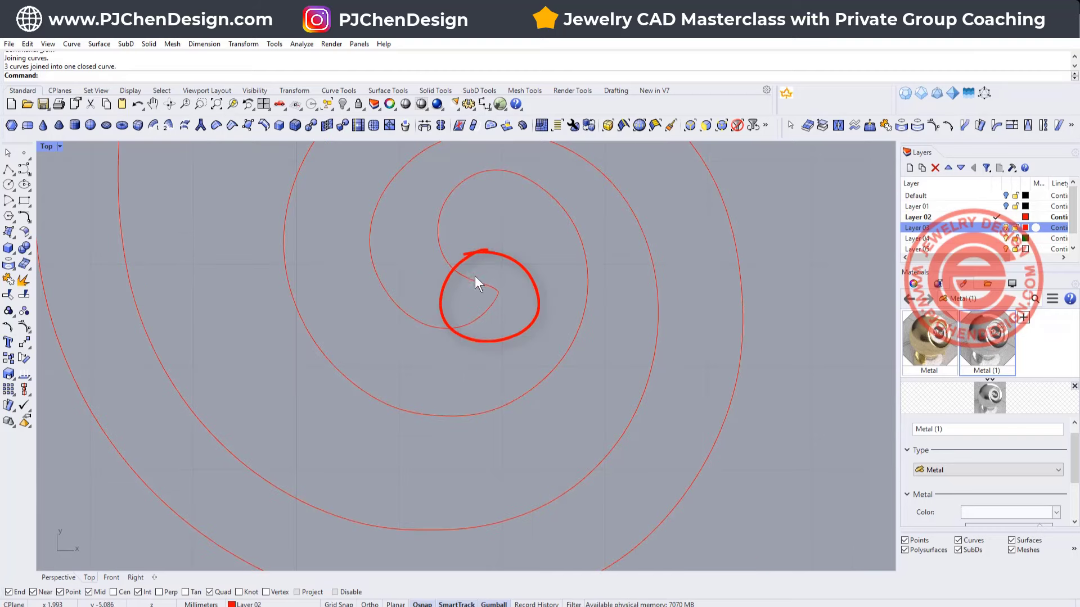
scroll(504, 296, "up", 3)
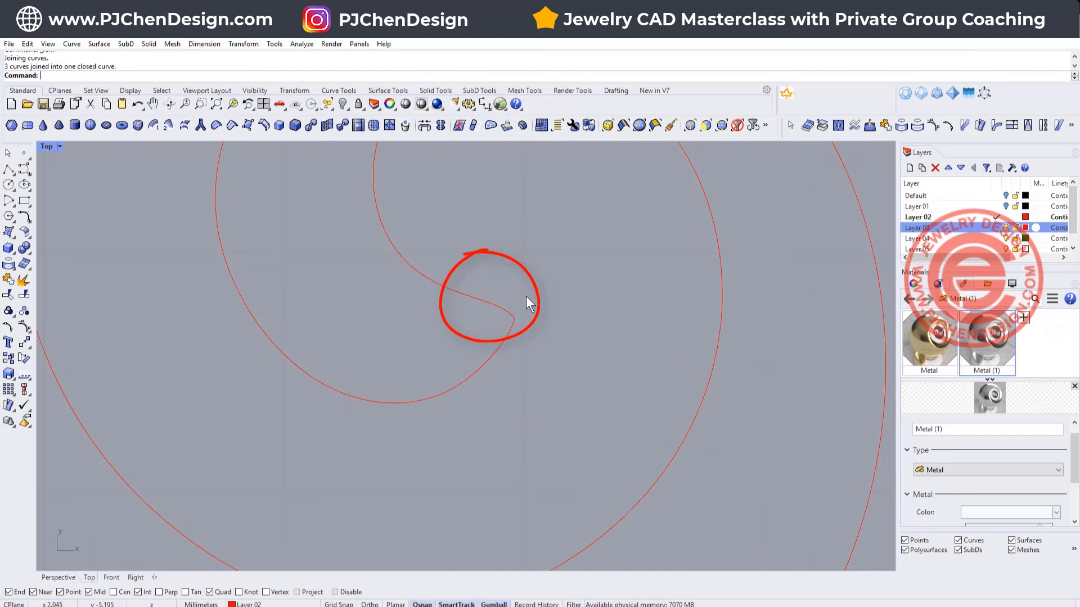
scroll(479, 300, "down", 3)
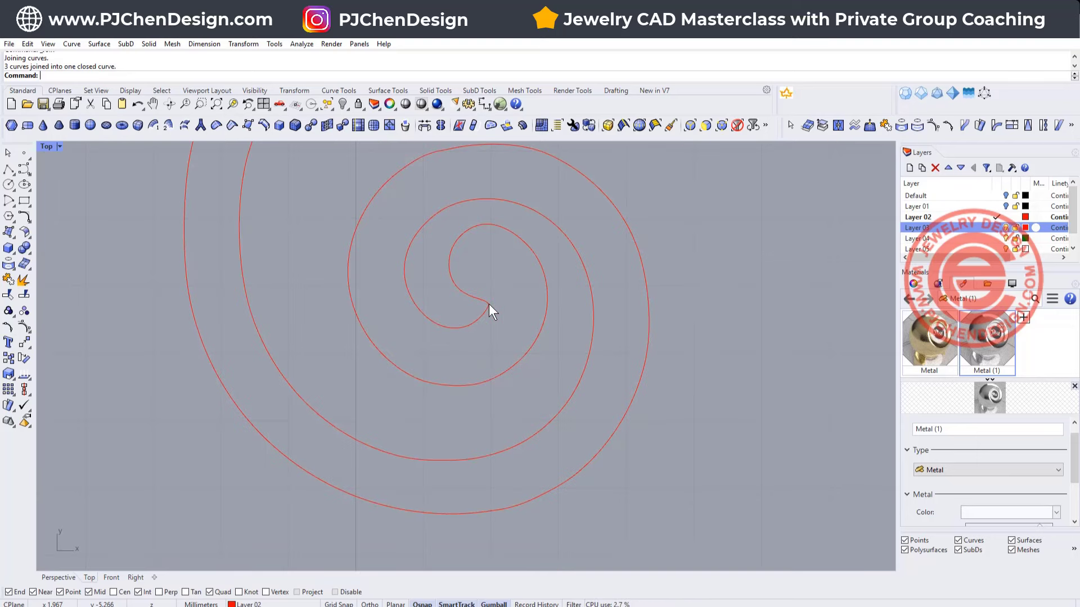
left_click(484, 318)
scroll(506, 323, "up", 3)
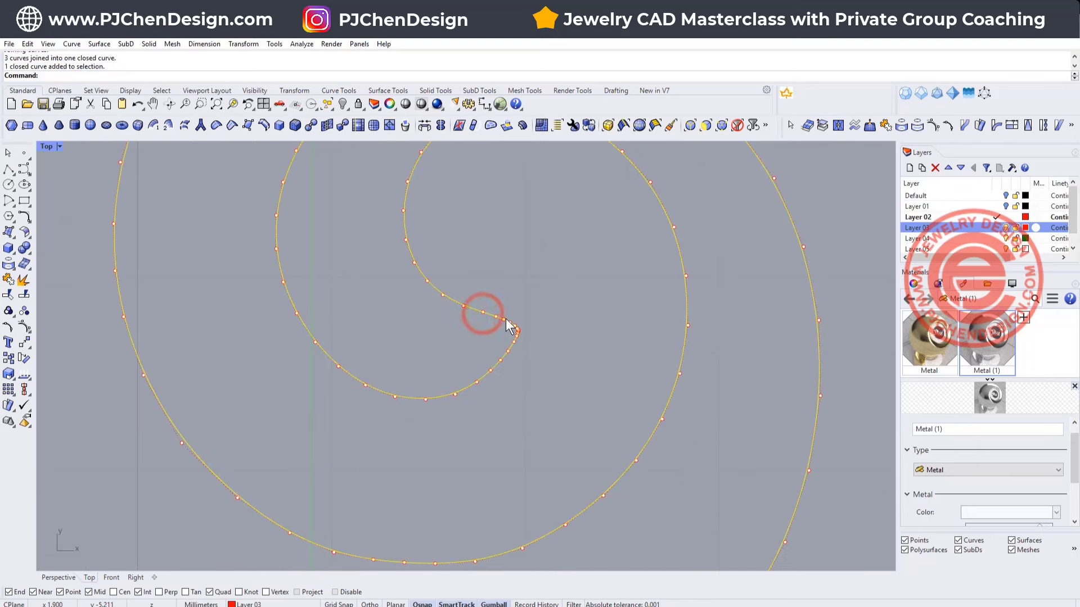
right_click_drag(522, 323, 408, 259)
- Try to fillet the two sides of the lower spiral's inner tip with a radius of 1
left_click(24, 216)
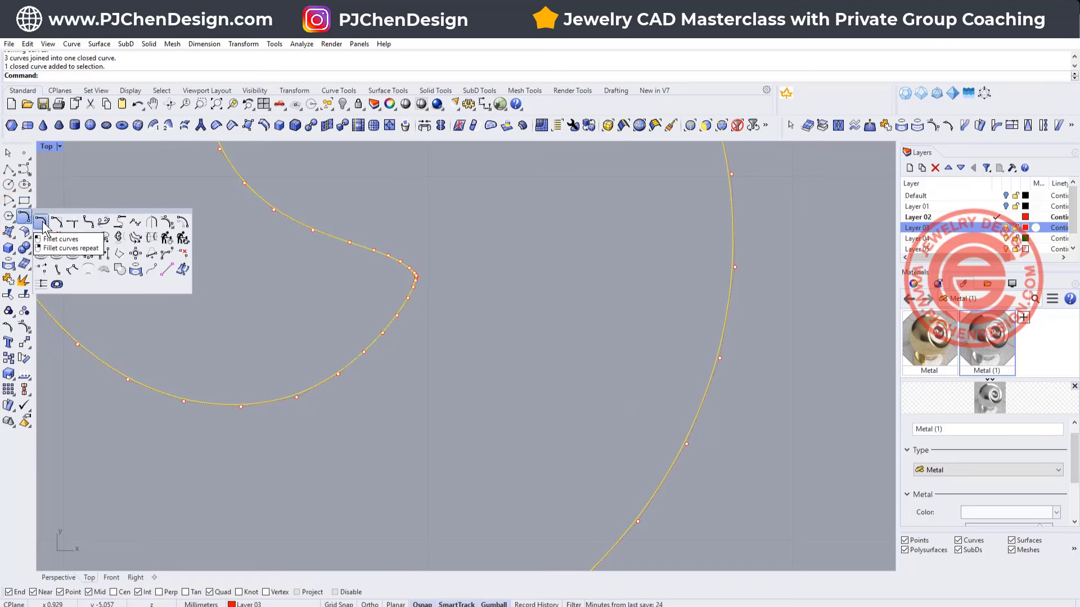
left_click(42, 223)
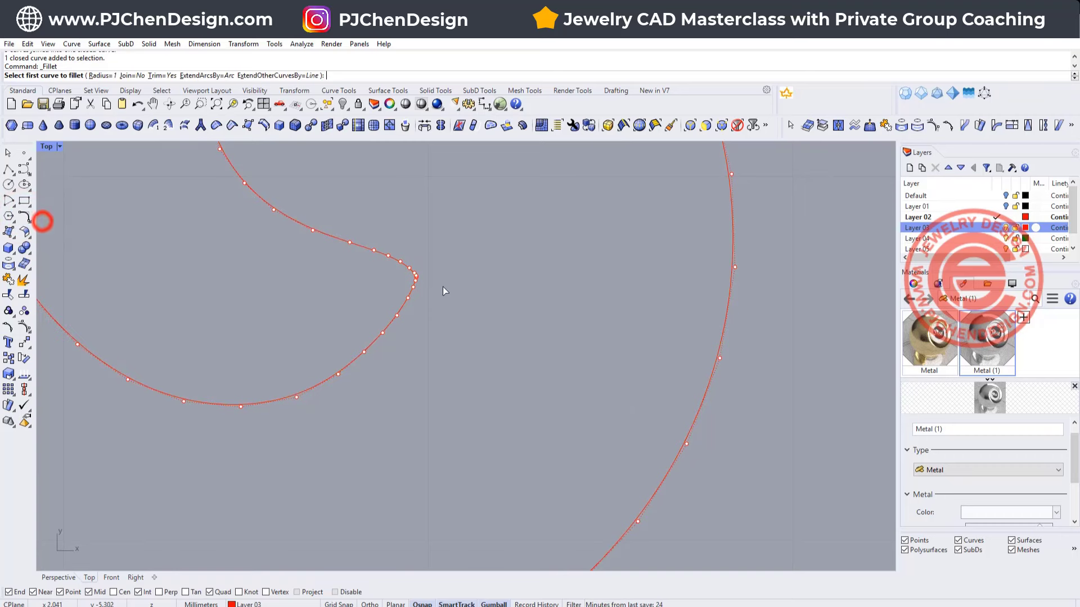
left_click(386, 257)
left_click(403, 303)
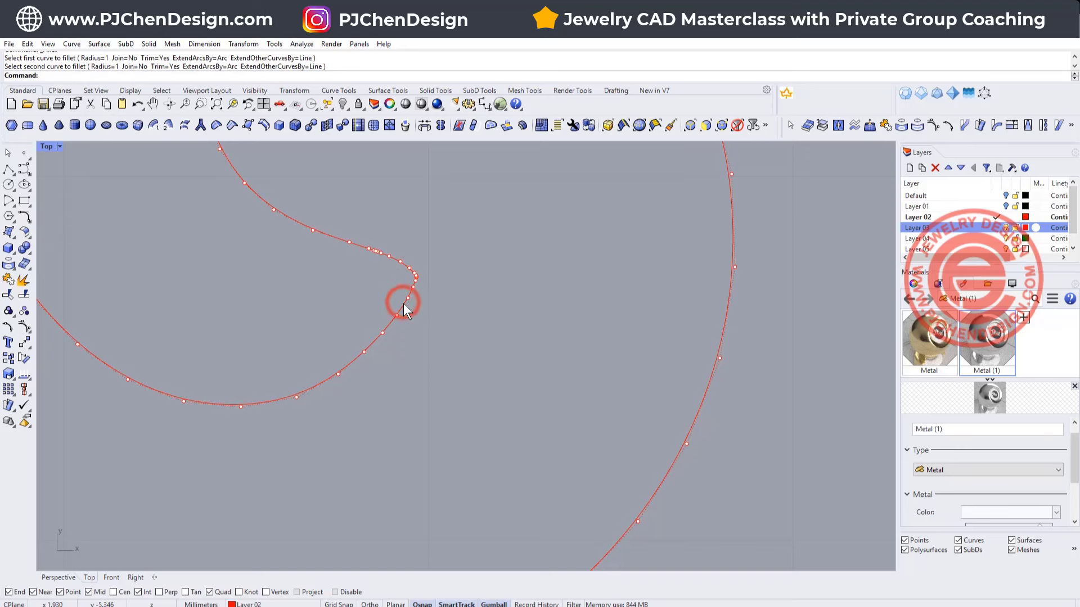
- Delete the clustered control points around the pointed inner tip of the lower spiral
left_click(411, 284)
right_click_drag(410, 285, 427, 321)
left_click_drag(461, 343, 476, 377)
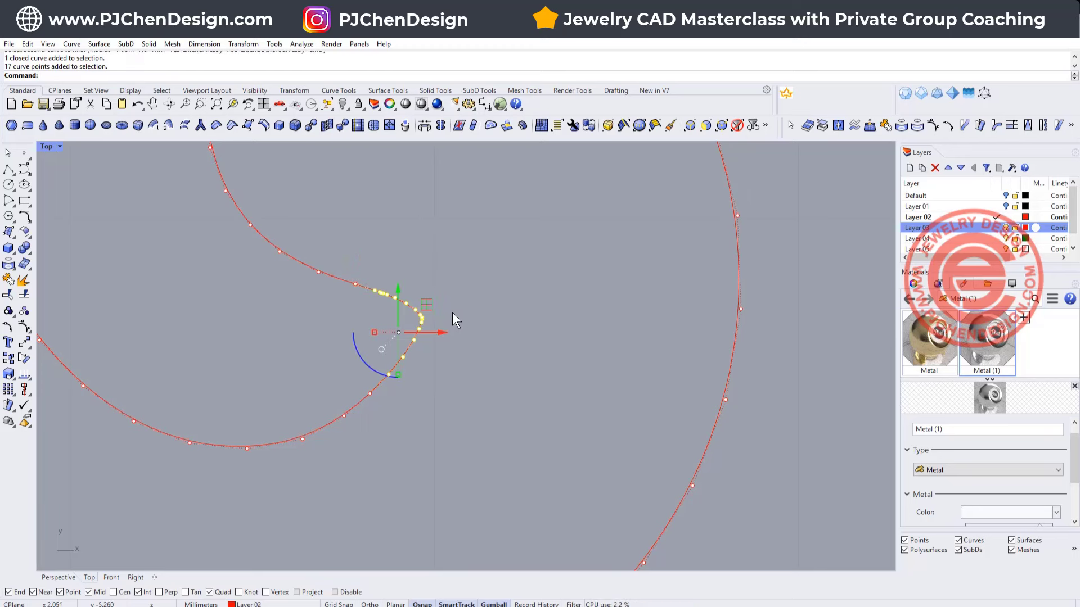
key("Delete")
- Pull the control points bordering the lower spiral's inner tip outward to shape a smooth rounded end
left_click(369, 394)
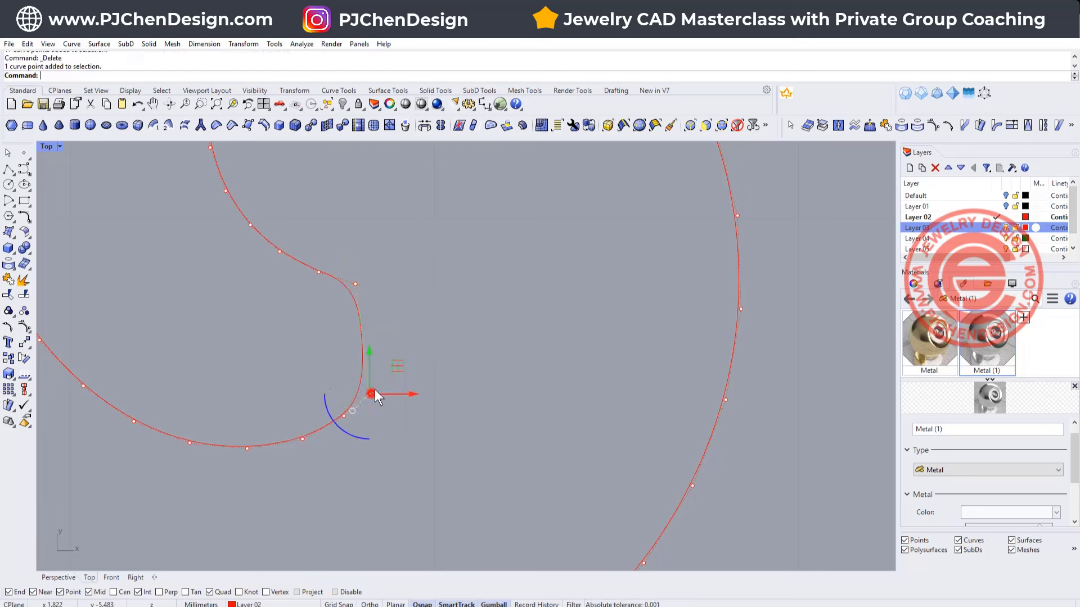
left_click_drag(374, 389, 433, 343)
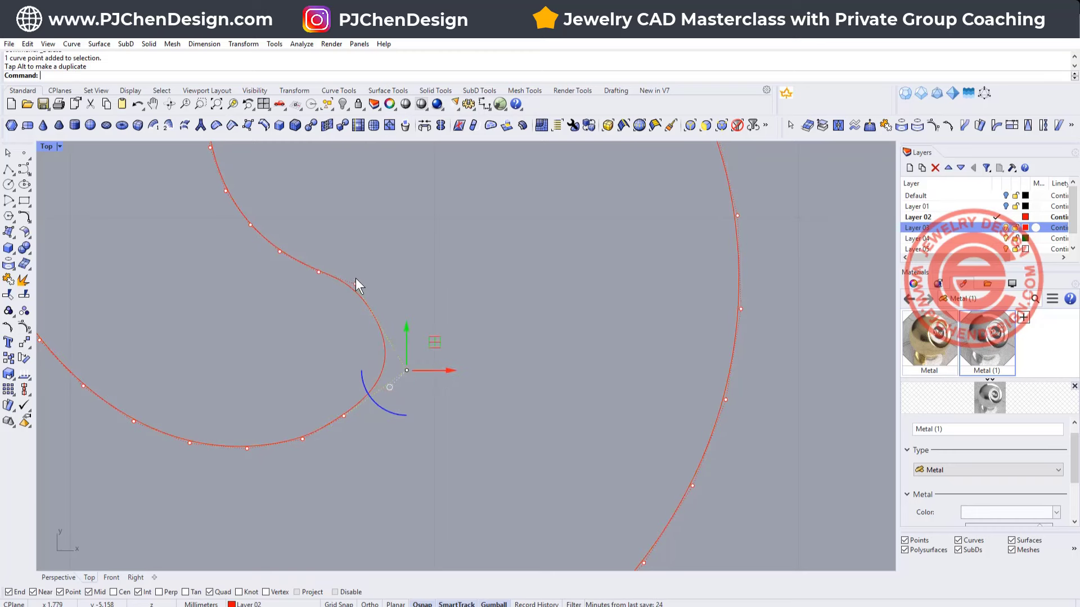
left_click_drag(356, 282, 403, 265)
key("Escape")
key("Escape")
right_click_drag(506, 333, 498, 457, "ctrl")
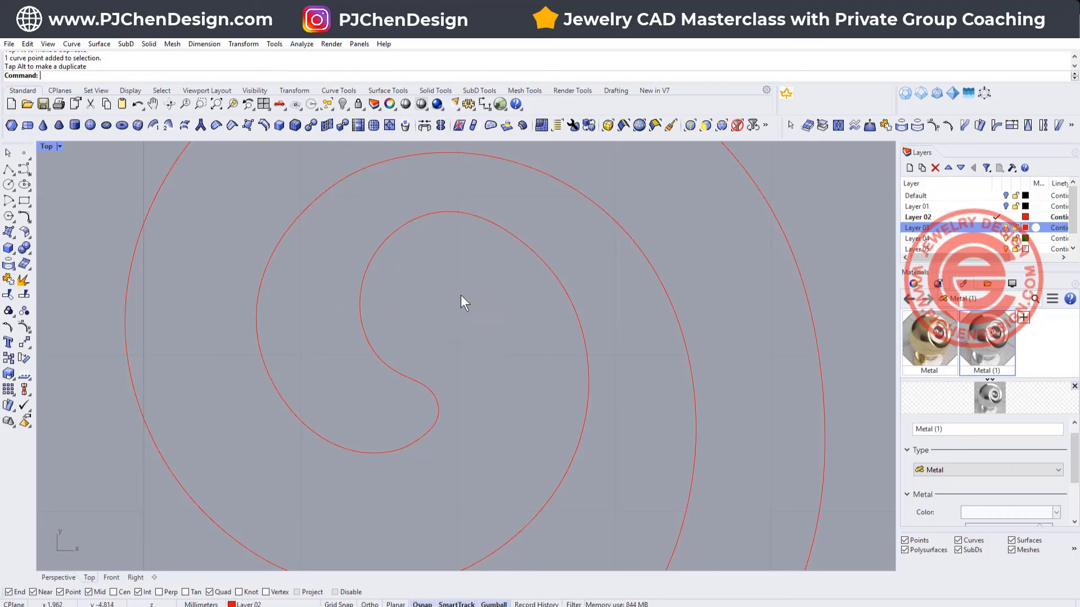
scroll(443, 360, "up", 4)
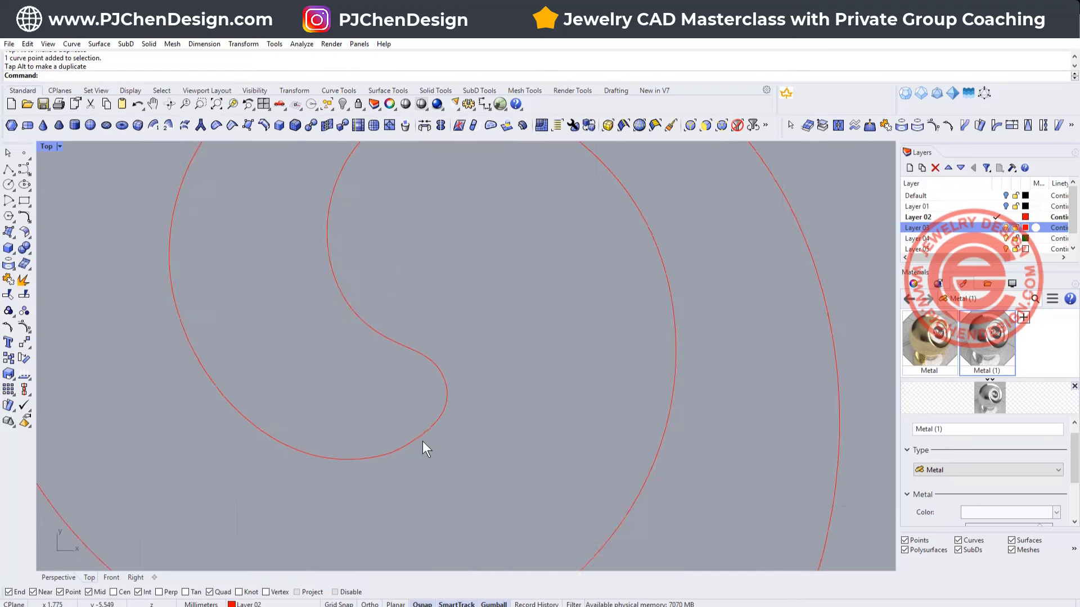
left_click(425, 431)
left_click(413, 438)
left_click_drag(442, 413, 446, 410)
- Delete the control points around the pointed inner tip of the upper spiral
scroll(460, 288, "down", 10)
right_click_drag(415, 167, 409, 303)
scroll(410, 301, "down", 10)
right_click_drag(430, 262, 433, 357)
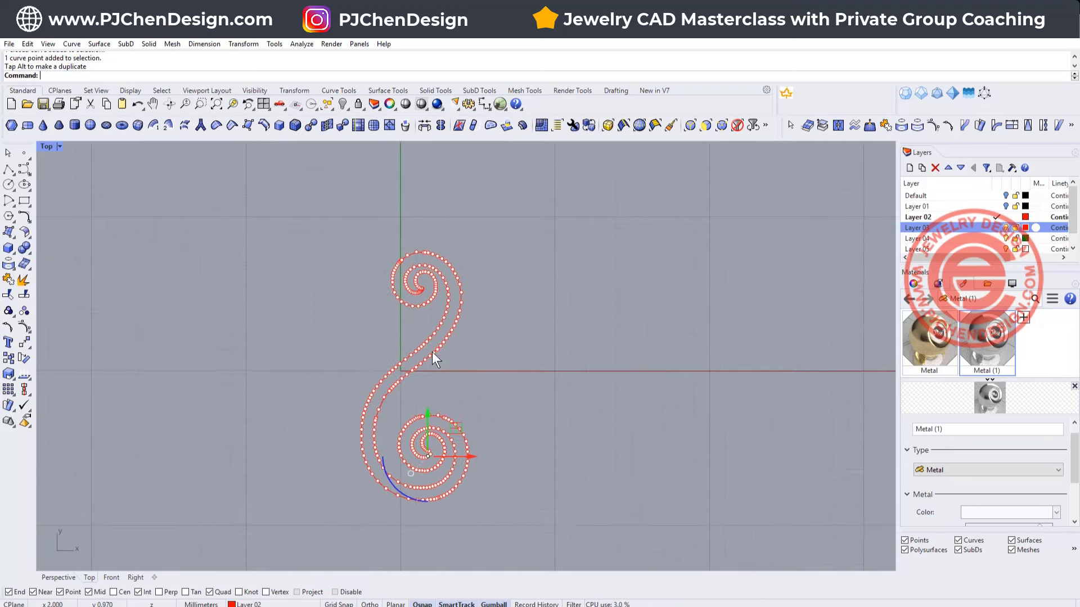
scroll(422, 283, "up", 20)
right_click_drag(425, 402, 436, 349)
scroll(424, 326, "up", 3)
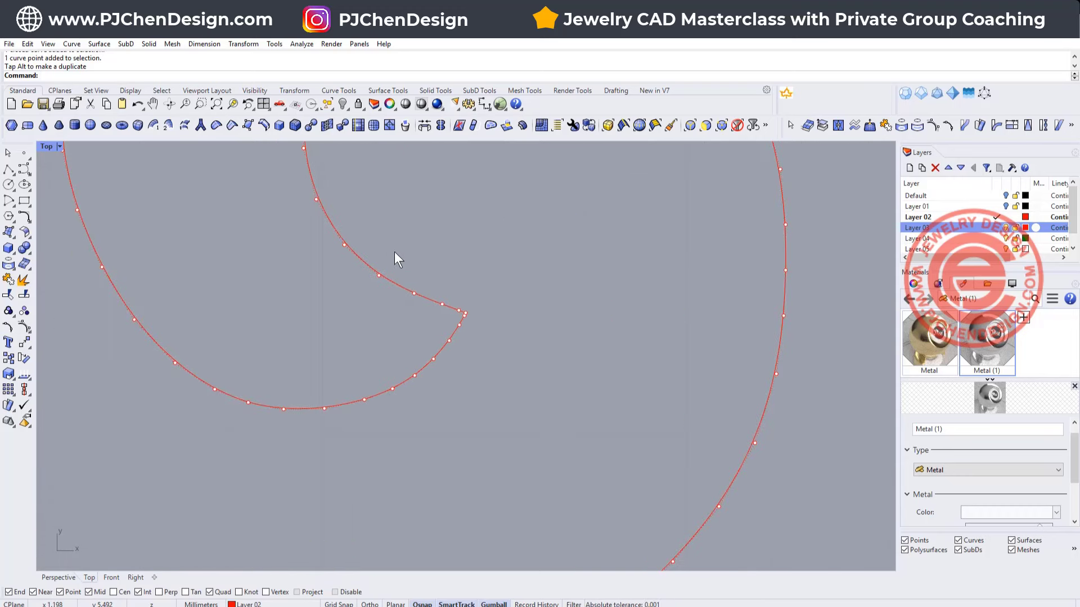
left_click_drag(395, 253, 497, 407)
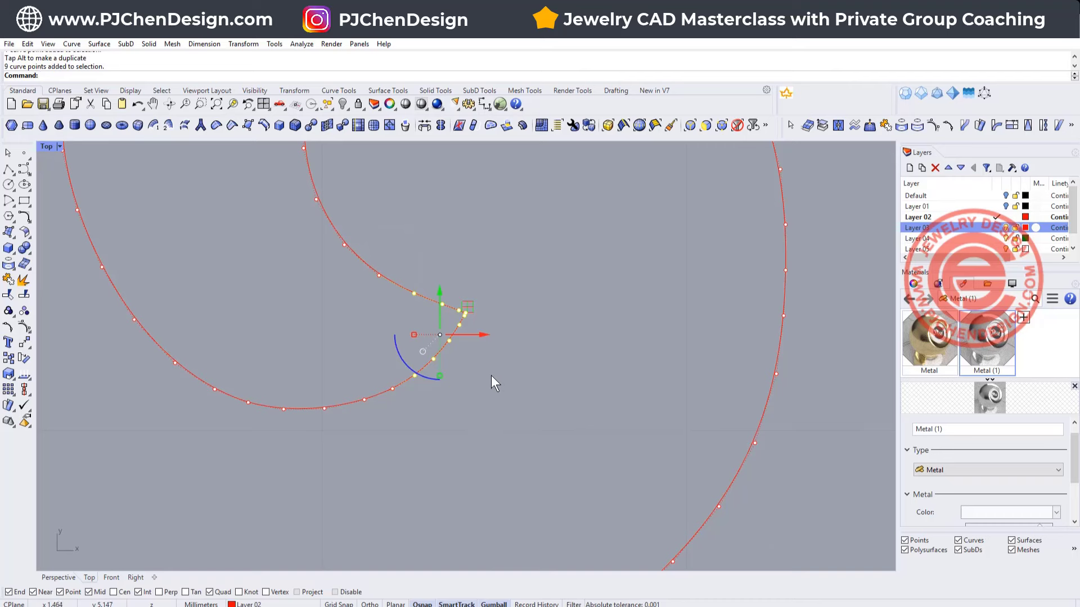
key("Delete")
- Move the two control points bordering the upper spiral's inner tip outward to form a rounded end
left_click(380, 274)
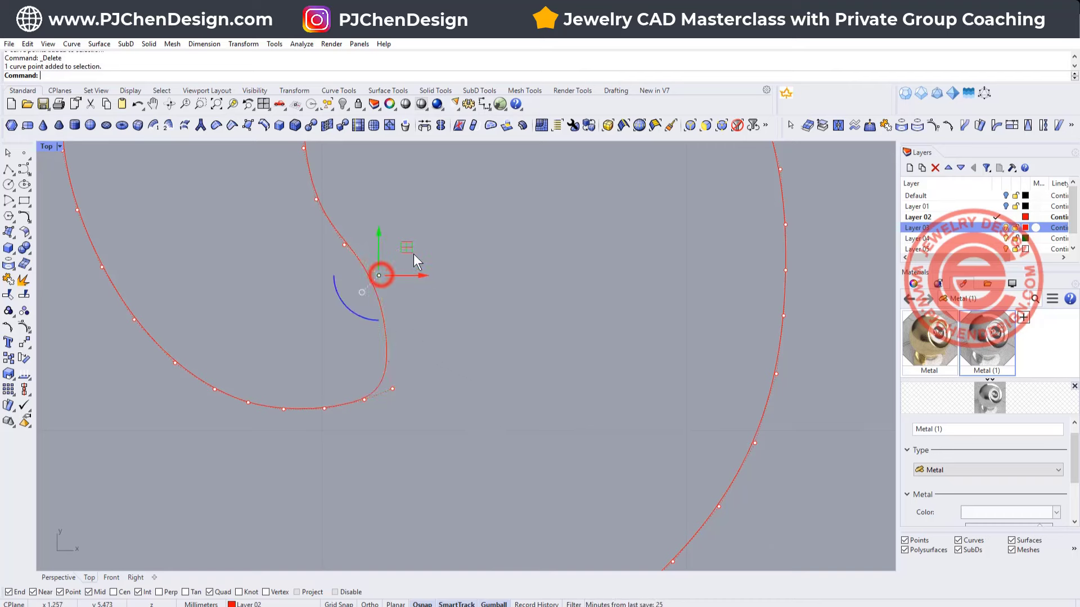
left_click_drag(408, 246, 450, 266)
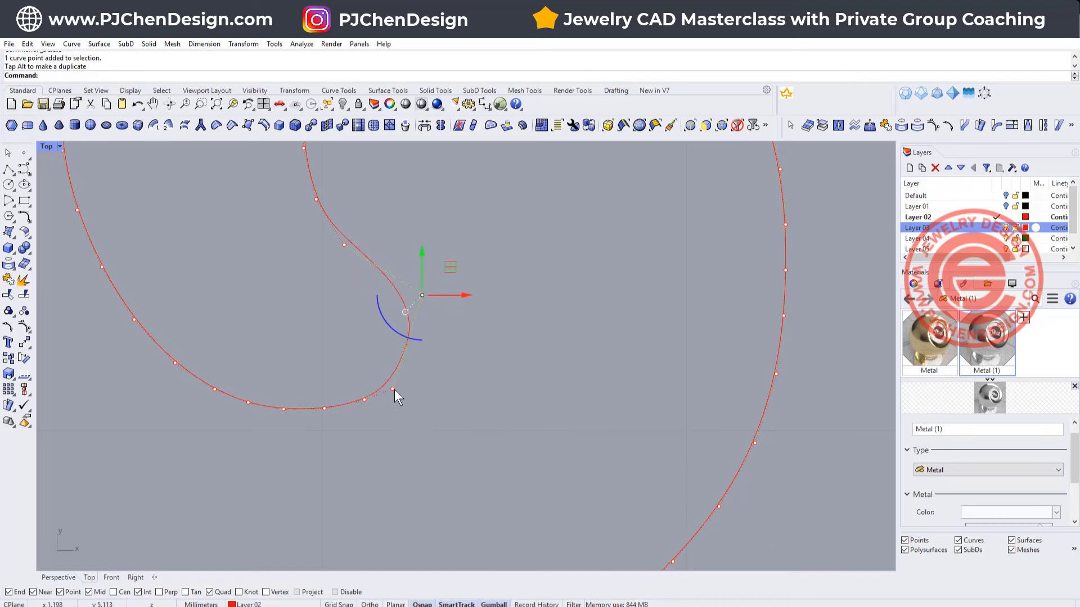
left_click(393, 389)
left_click_drag(419, 361, 432, 356)
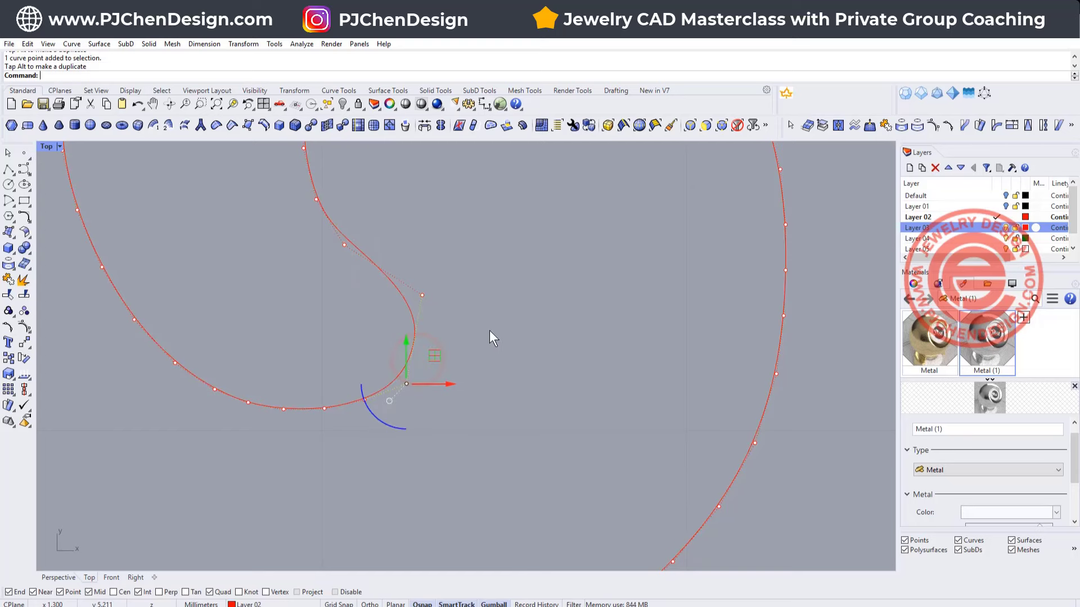
left_click(514, 319)
key("Escape")
- Split the closed scroll outline with the Point option at one point on each spiral's inner turn, just before the rounded tip
scroll(491, 239, "down", 11)
right_click_drag(585, 323, 511, 288)
scroll(567, 290, "down", 3)
left_click(510, 277)
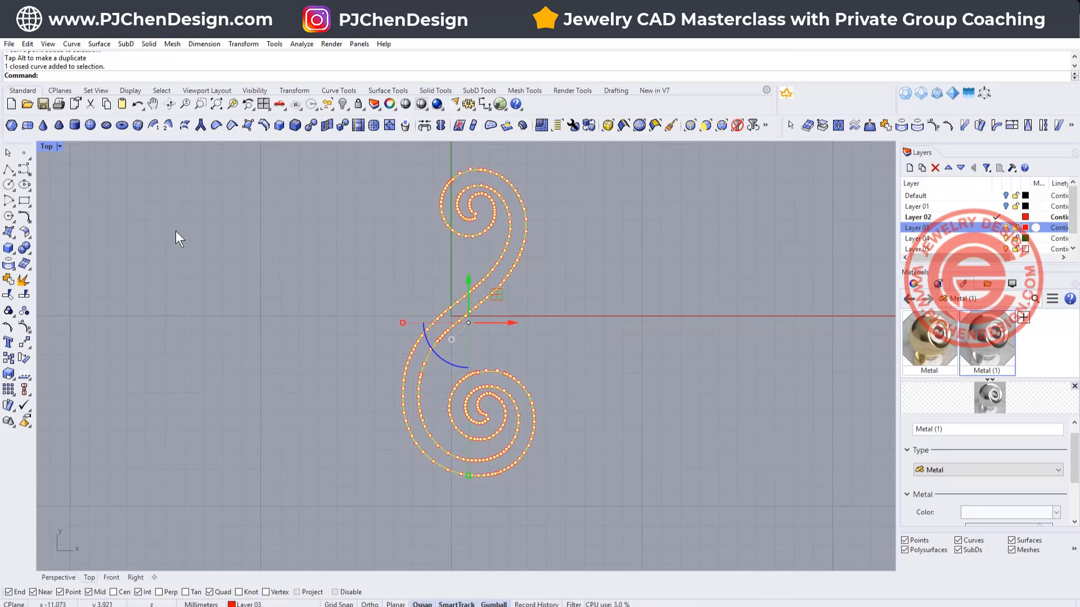
left_click(24, 297)
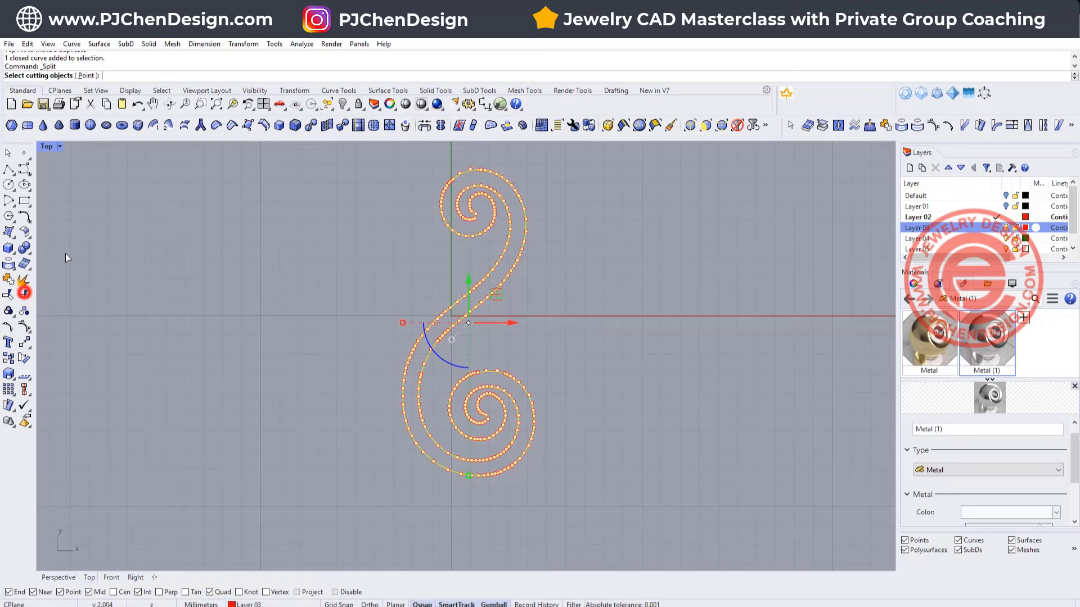
left_click(86, 76)
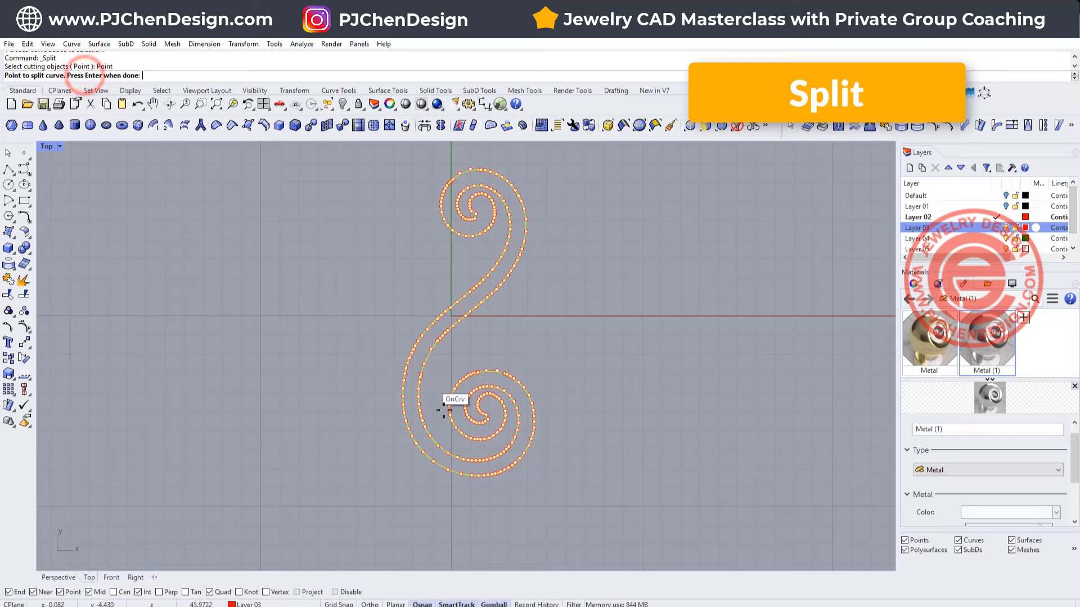
scroll(478, 394, "up", 8)
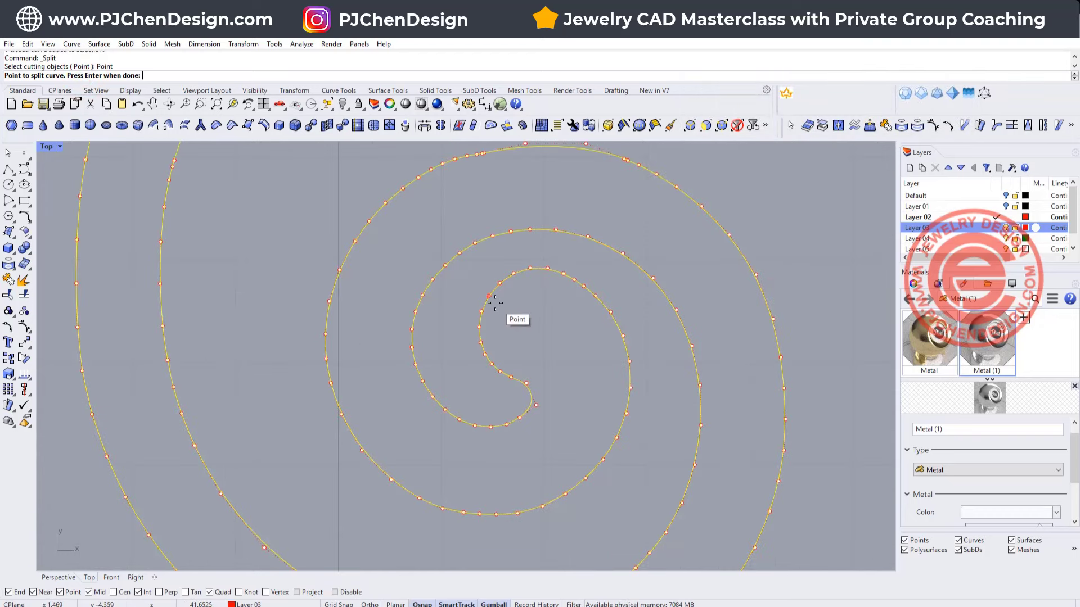
left_click(495, 303)
scroll(503, 281, "down", 6)
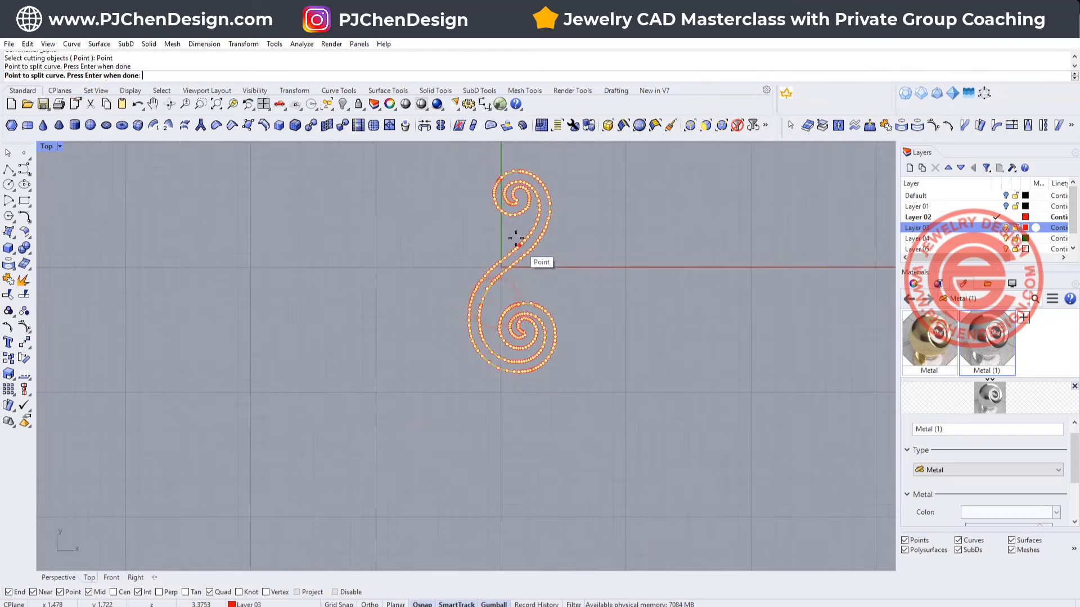
scroll(495, 264, "up", 6)
scroll(484, 285, "up", 5)
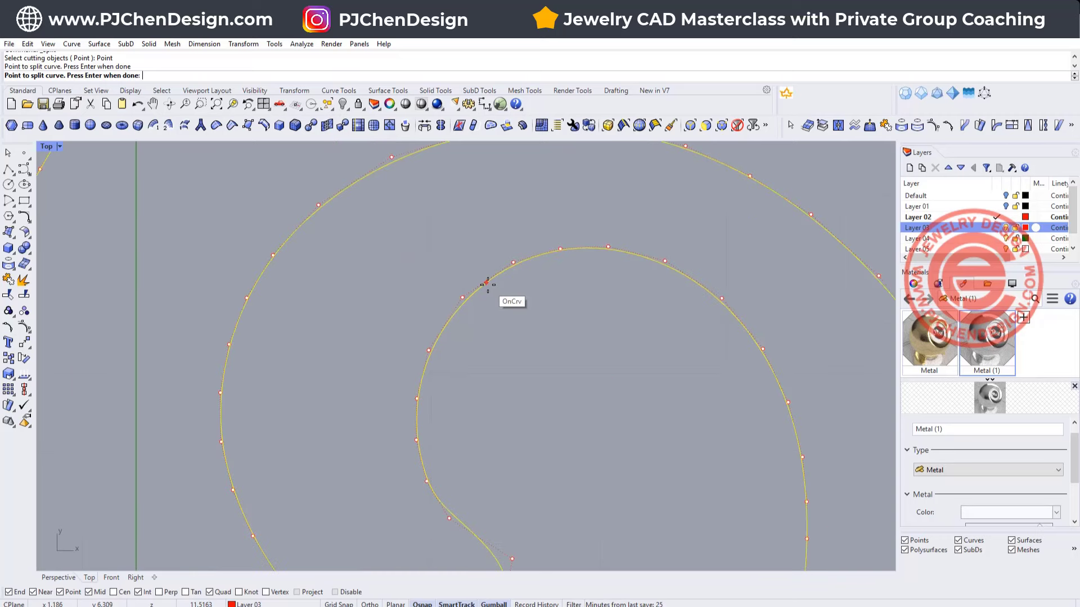
left_click(489, 282)
key("Return")
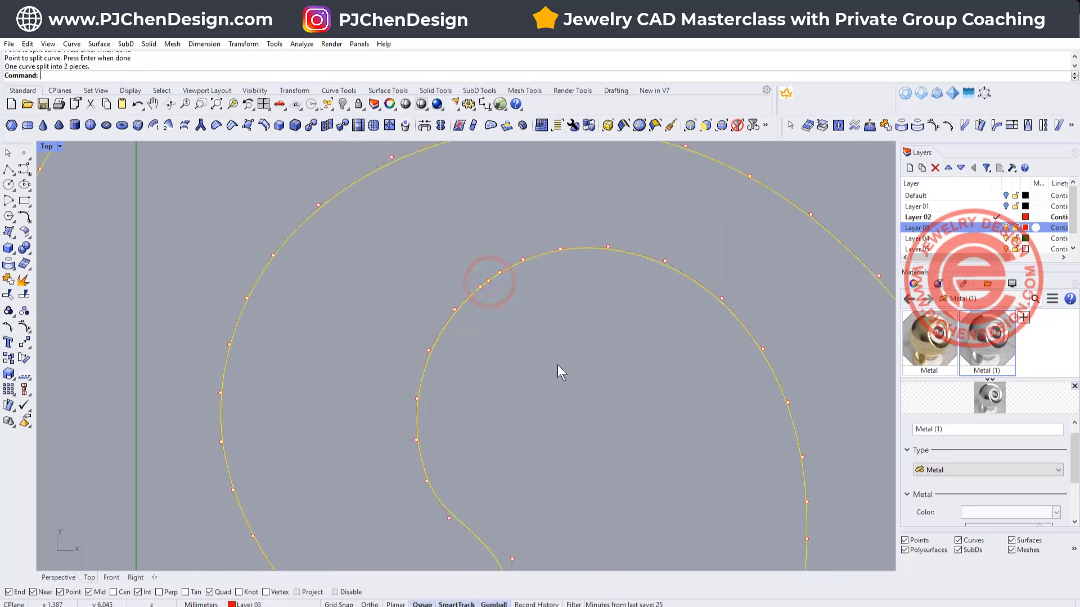
- Set the display color of the split curve forming the upper spiral's outer side to Green
scroll(587, 290, "down", 3)
left_click(578, 297)
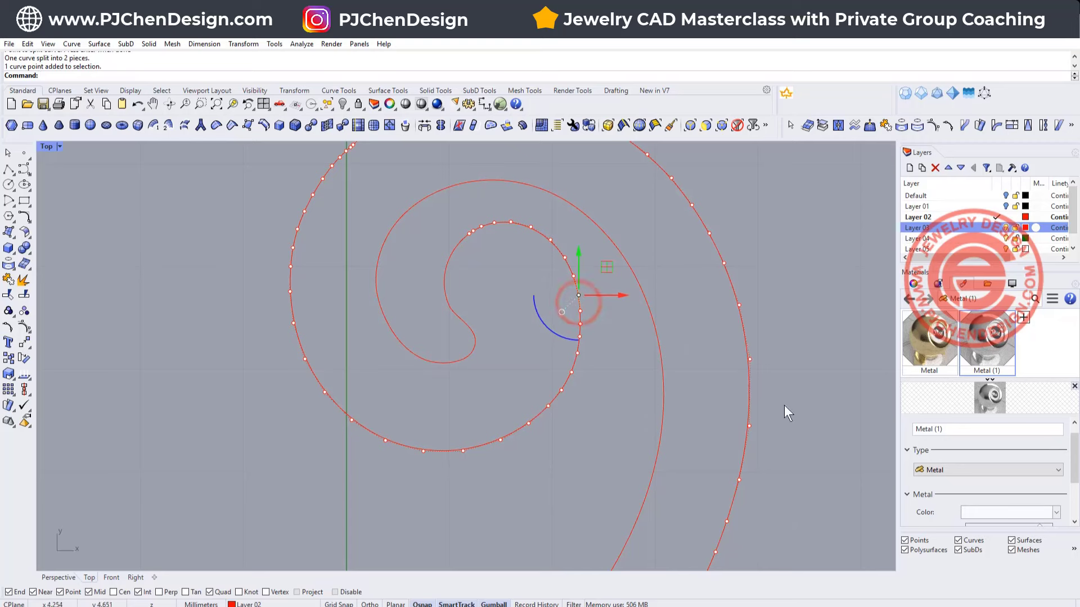
scroll(927, 475, "down", 2)
left_click(578, 299)
left_click(1060, 371)
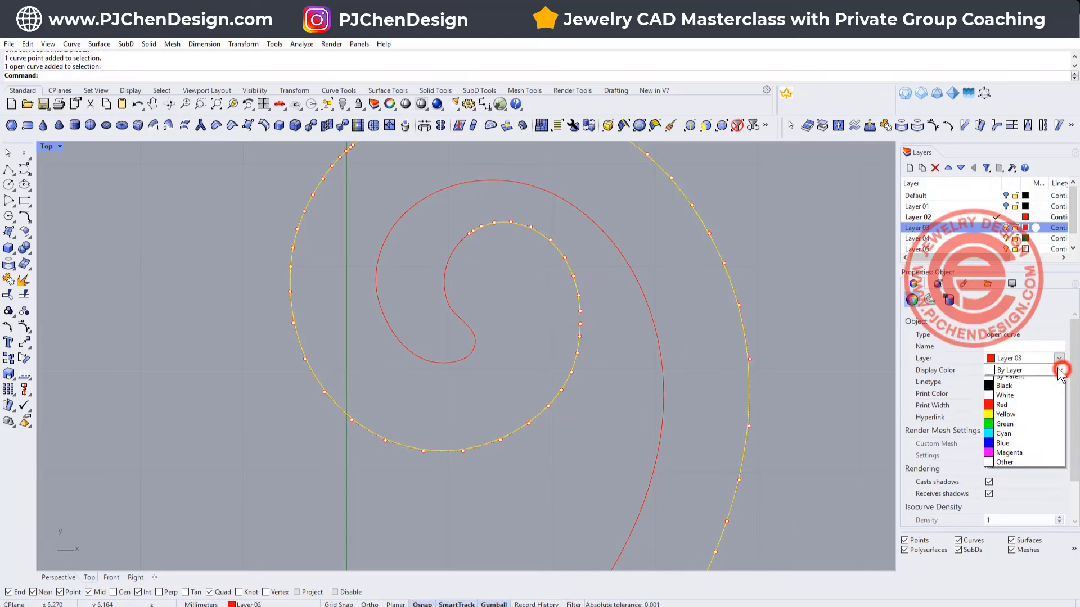
left_click(1010, 441)
left_click(768, 347)
scroll(771, 352, "down", 3)
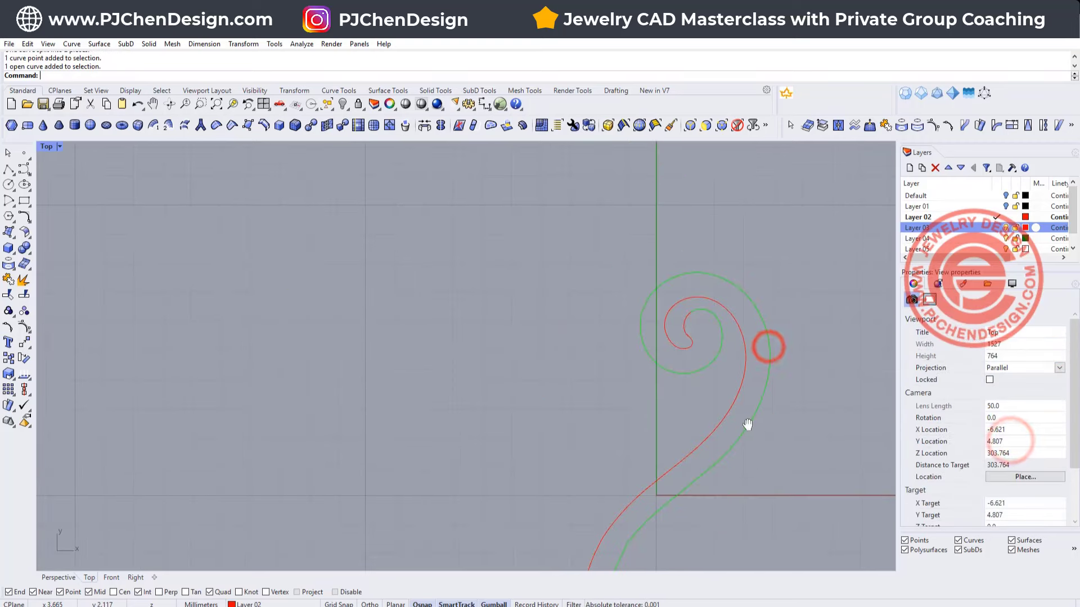
right_click_drag(747, 424, 505, 352)
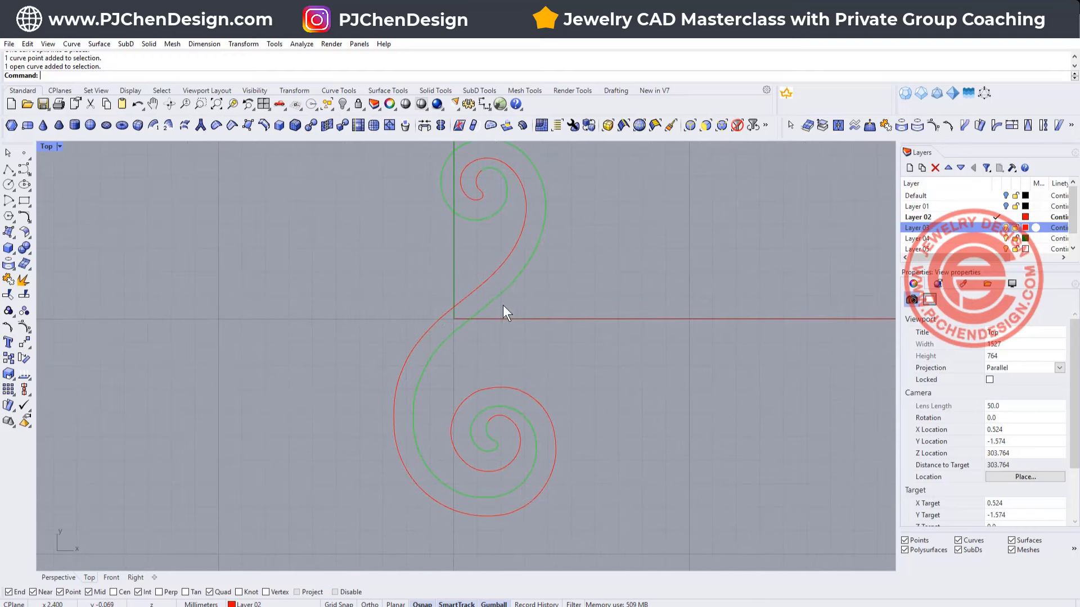
left_click(521, 214)
left_click(647, 288)
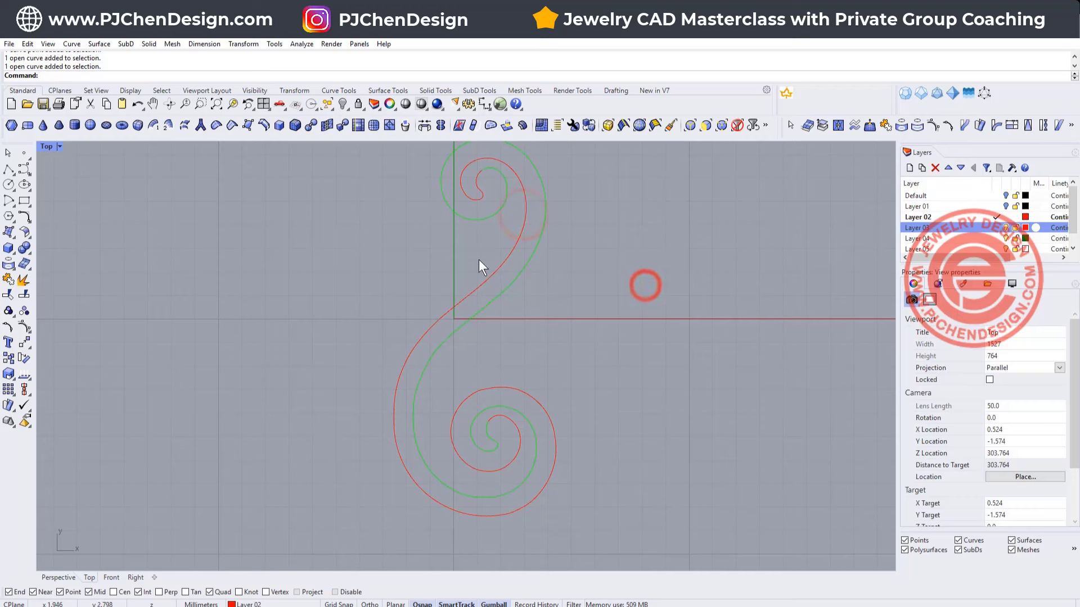
- Draw a vertical circle by diameter from the red curve to the green curve across the stem near the origin
scroll(452, 309, "up", 5)
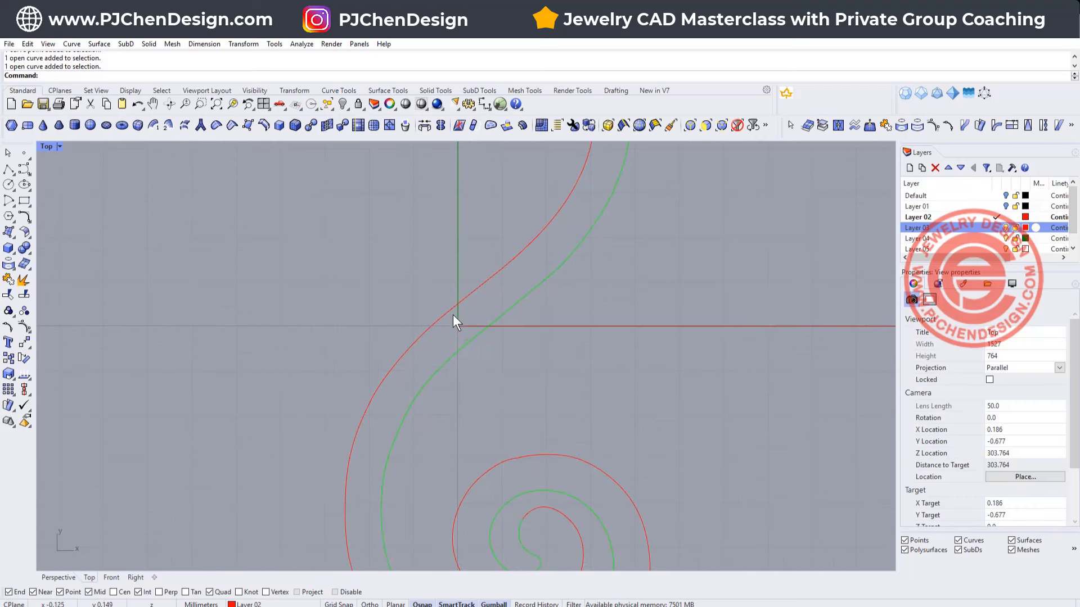
left_click(14, 190)
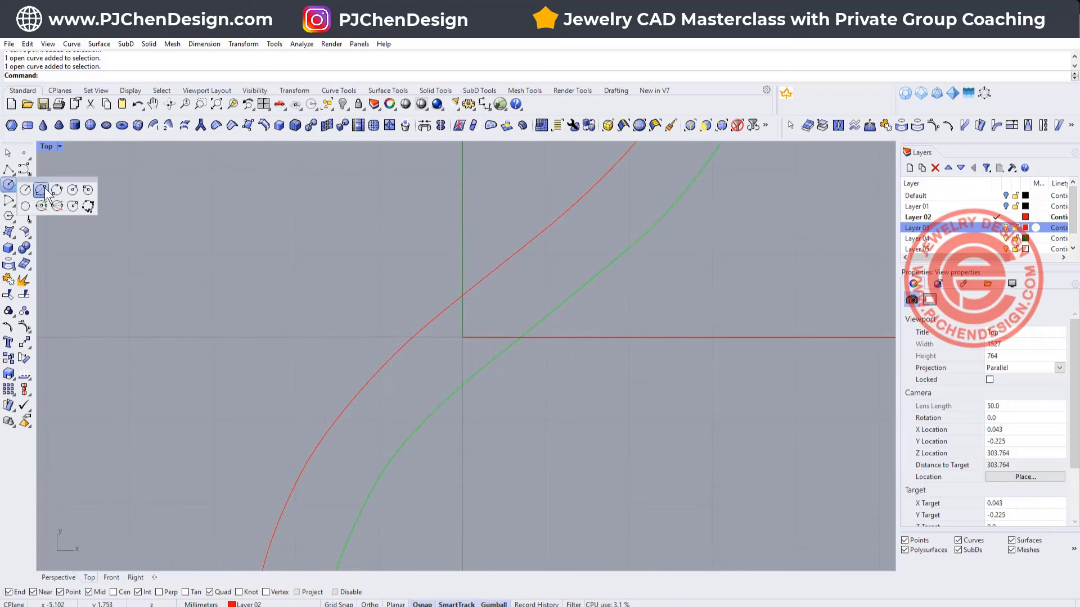
left_click(45, 189)
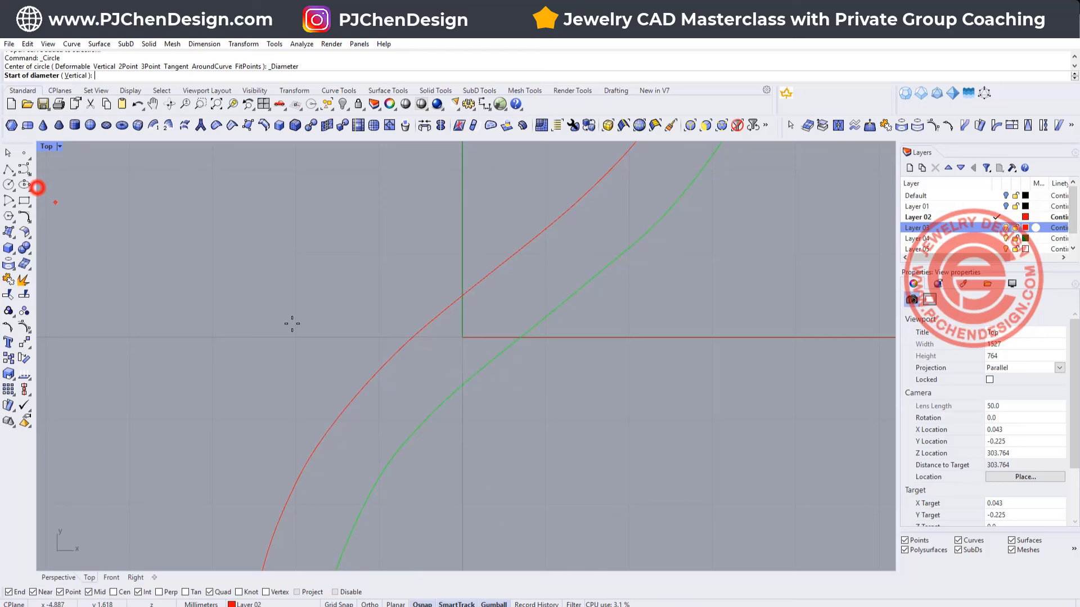
left_click(76, 76)
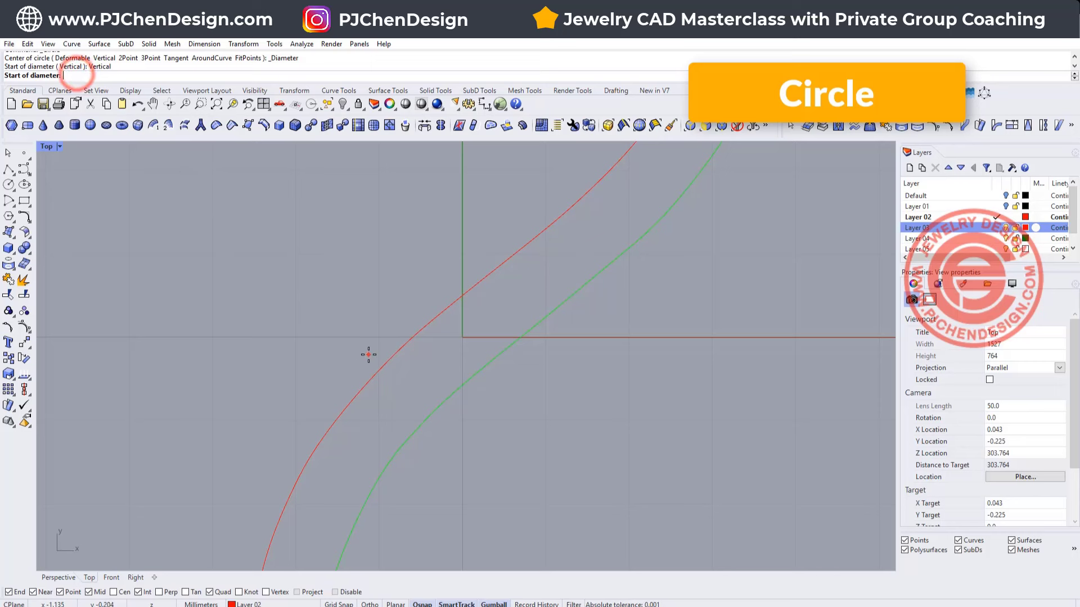
left_click(383, 367)
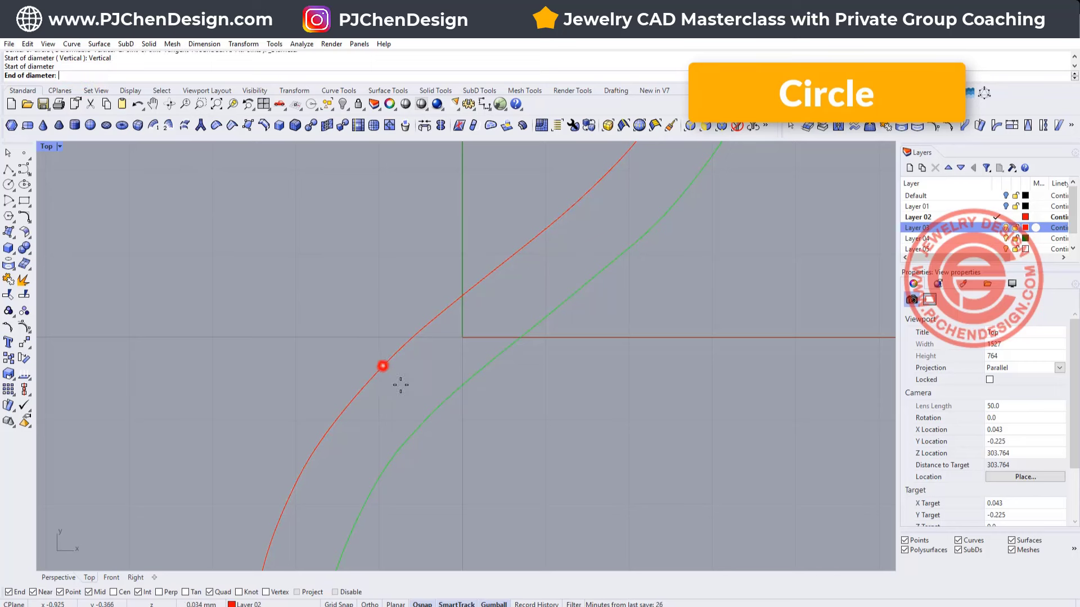
left_click(431, 419)
scroll(512, 423, "down", 8)
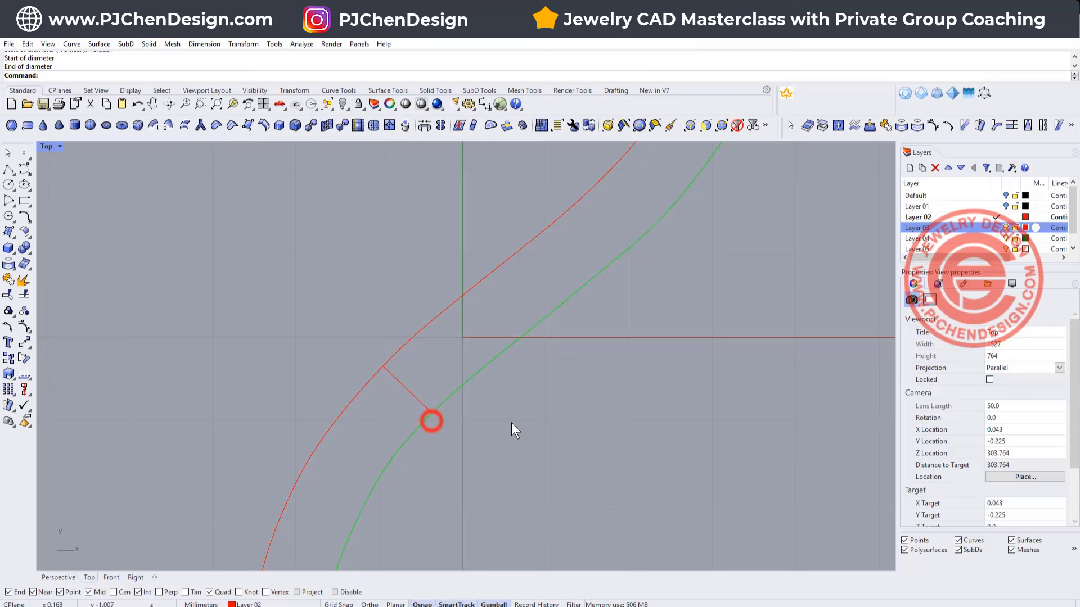
- Start a Sweep 2 Rails with the red curve as first rail, the green curve as second rail and the circle as cross section
double_click(46, 146)
left_click(487, 147)
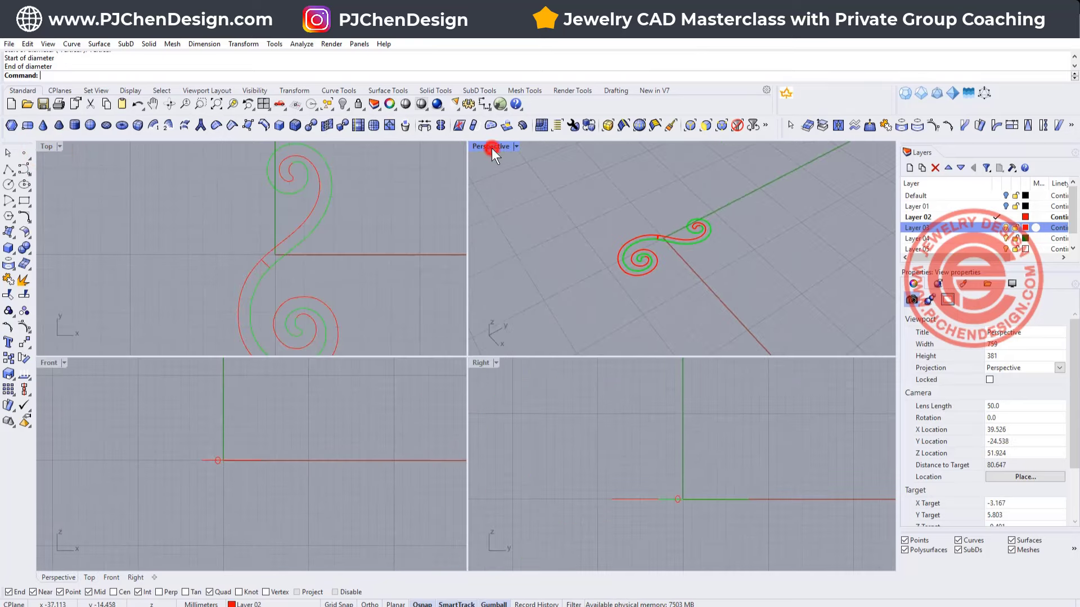
double_click(491, 147)
scroll(457, 336, "up", 8)
right_click_drag(408, 333, 443, 329)
scroll(429, 304, "down", 3)
left_click(109, 46)
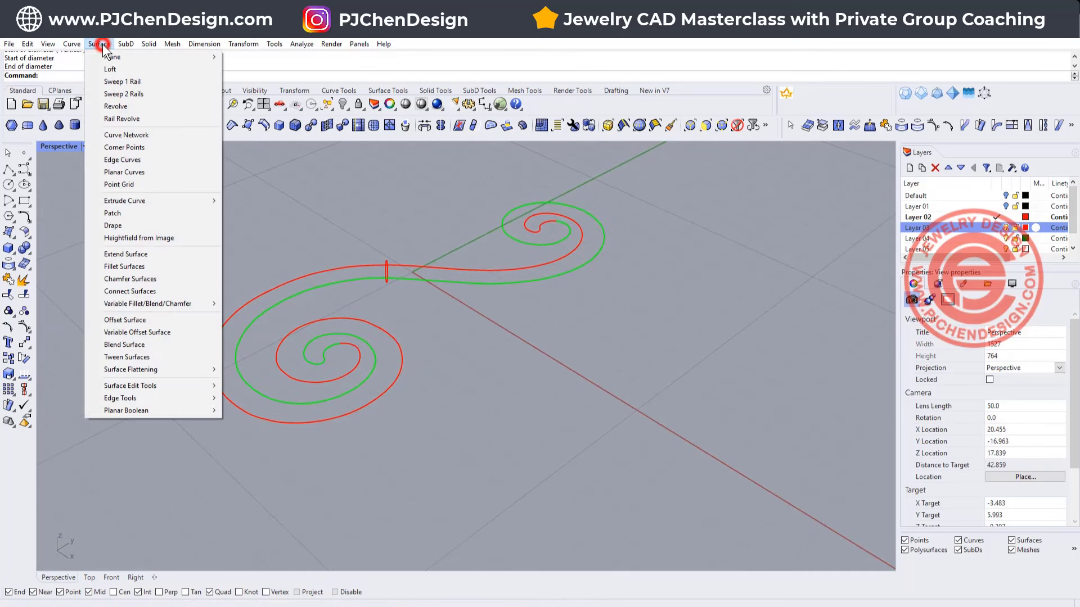
left_click(117, 93)
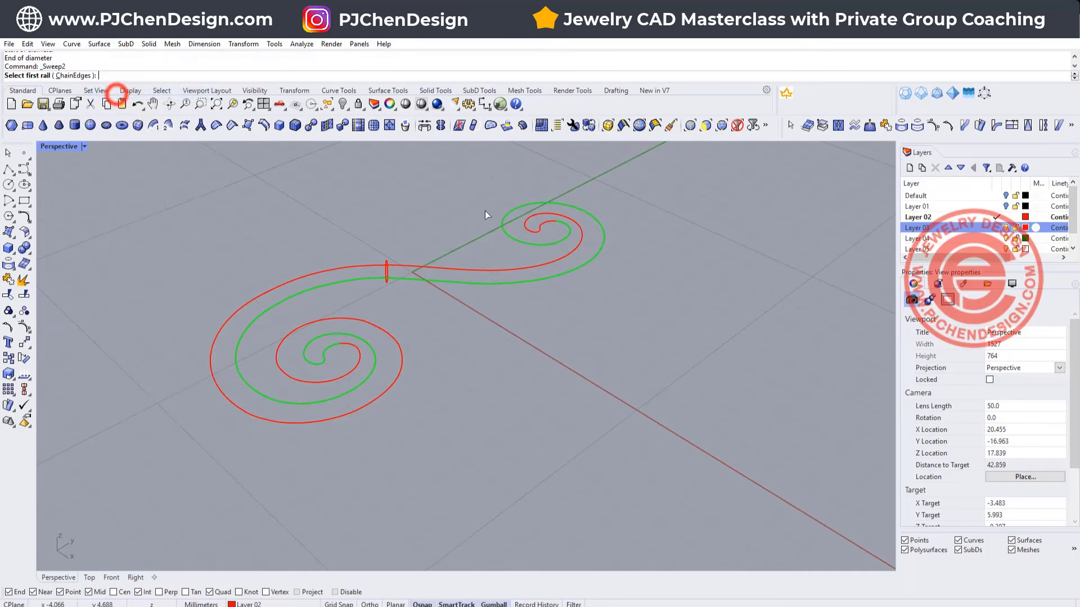
left_click(452, 265)
left_click(459, 283)
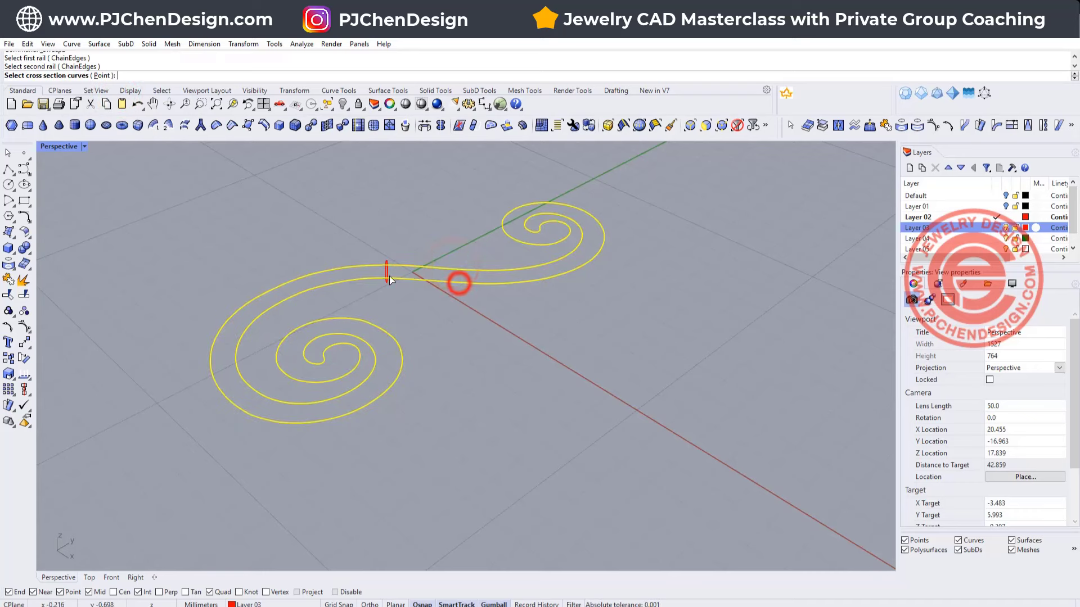
left_click(387, 275)
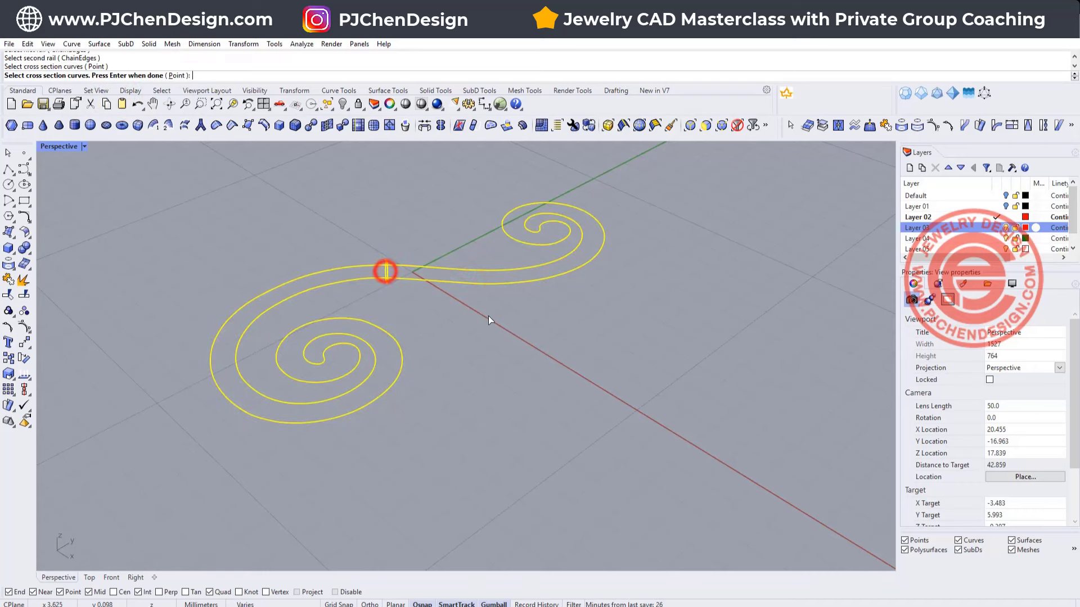
key("Return")
key("Return")
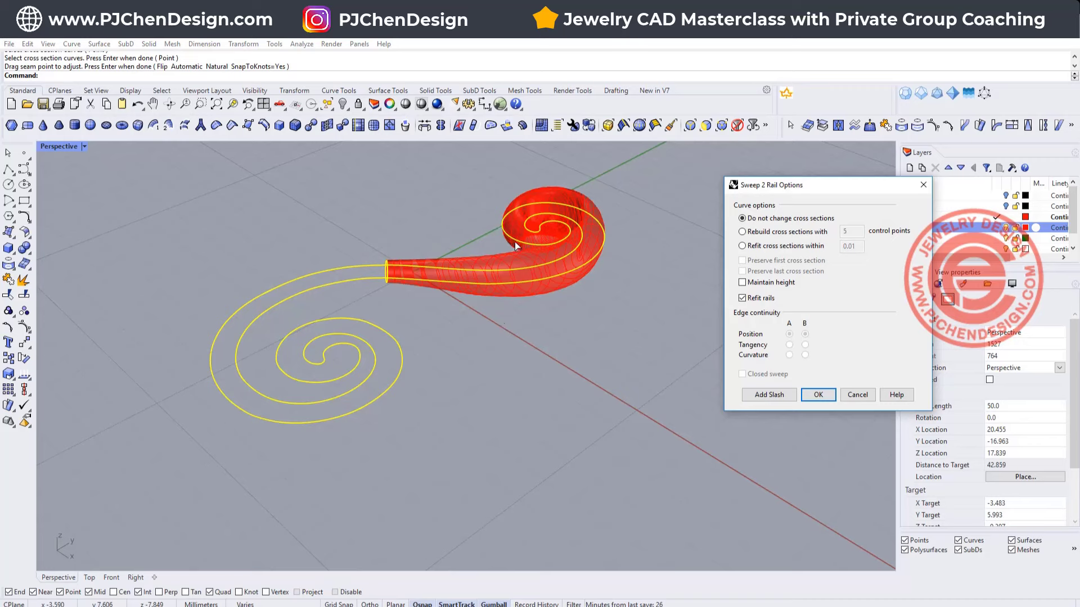
right_click_drag(514, 246, 567, 332)
scroll(567, 332, "up", 6)
mouse_move(508, 302)
right_mouse_down()
mouse_move(446, 323)
mouse_move(571, 306)
mouse_move(501, 272)
mouse_move(559, 265)
mouse_move(503, 290)
right_mouse_up()
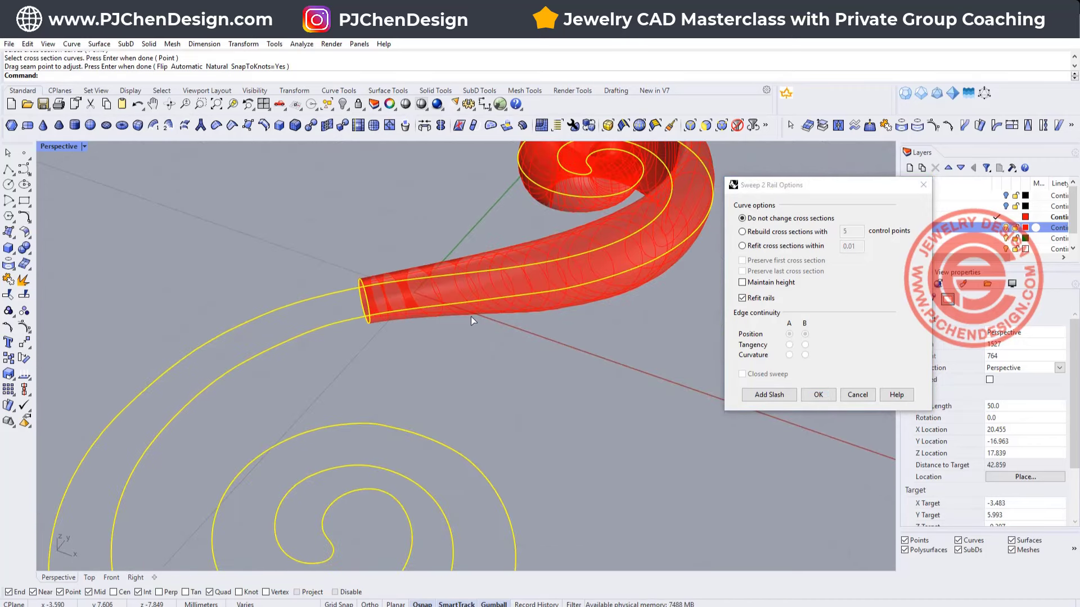
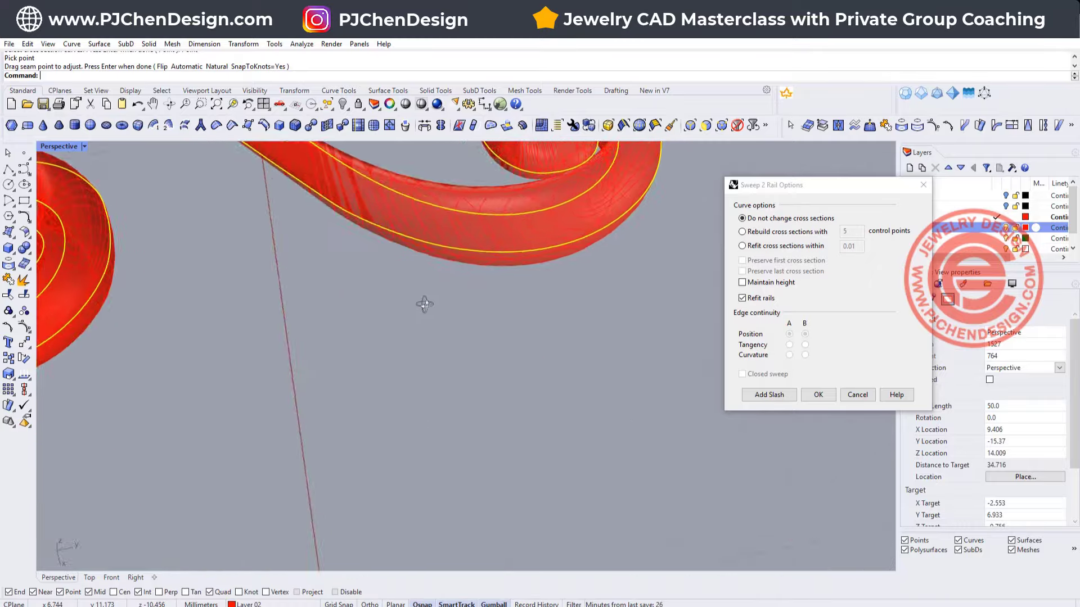
- Turn on Maintain height for the sweep and check how its cross sections align along both spirals in the Top view
right_click_drag(501, 240, 580, 301)
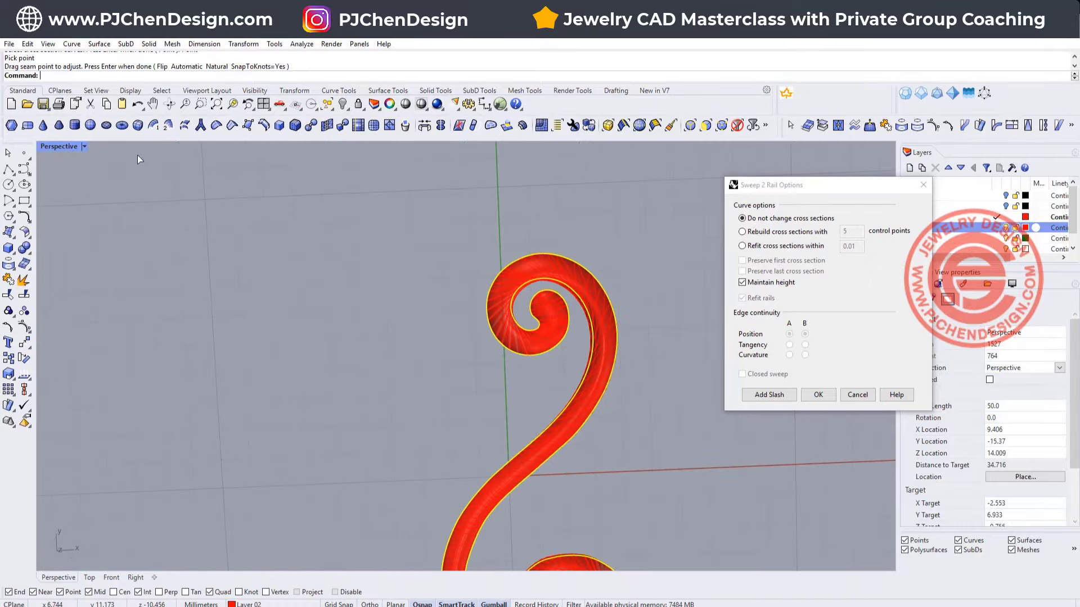
double_click(59, 147)
double_click(50, 147)
scroll(549, 285, "up", 4)
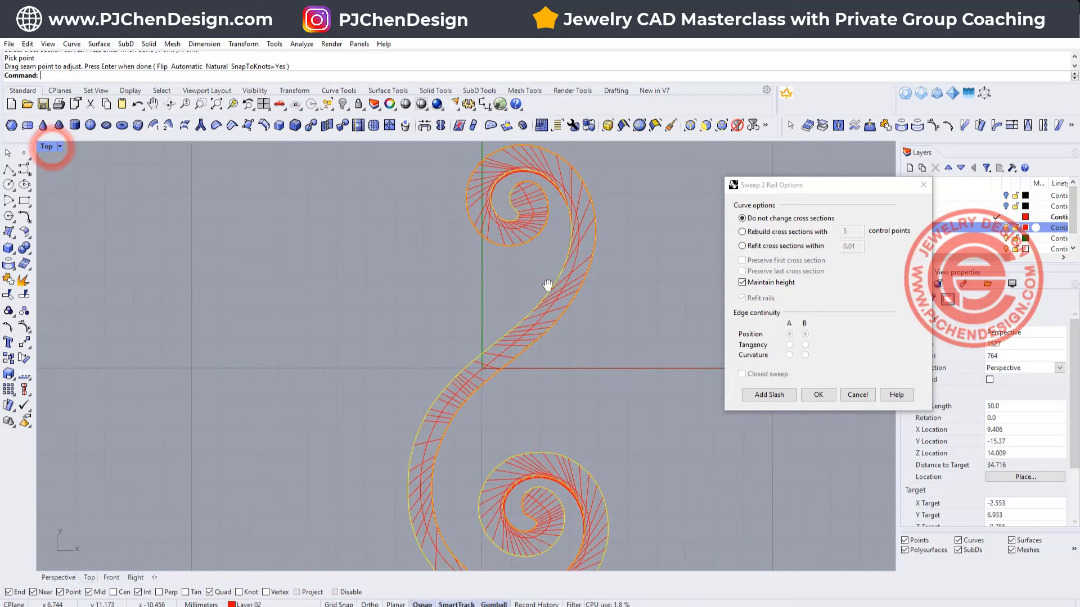
right_click_drag(465, 180, 464, 230)
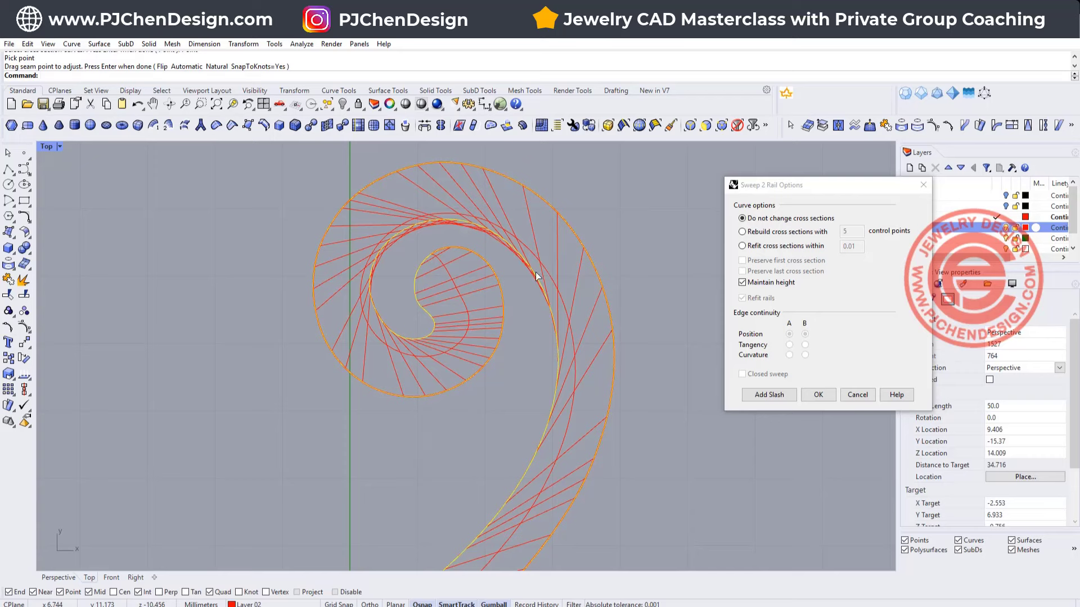
scroll(536, 276, "down", 3)
right_click_drag(559, 345, 477, 280)
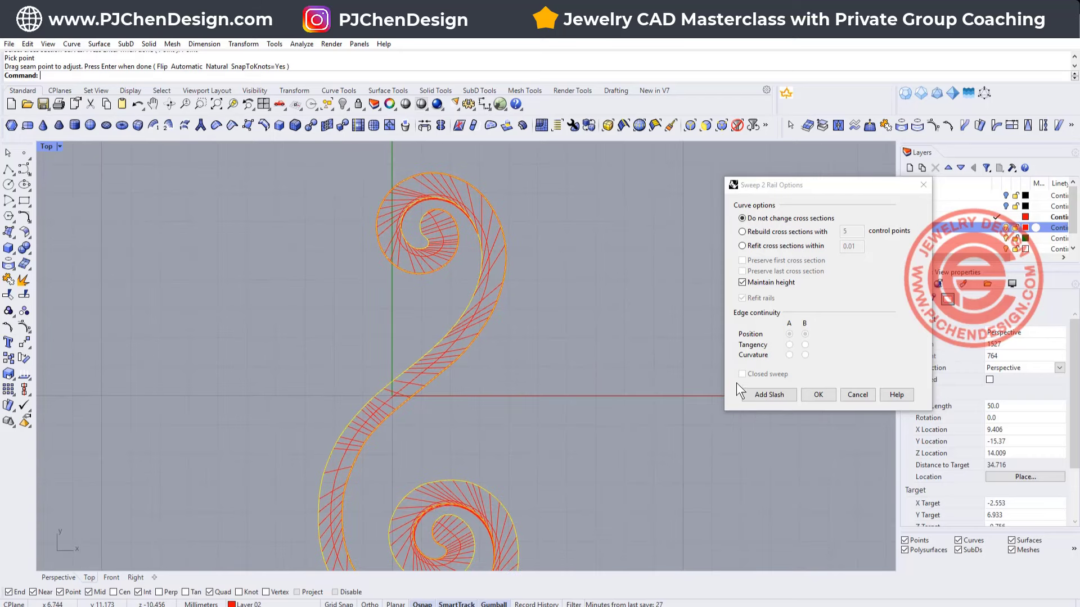
- Add two sweep slashes perpendicular to the rails, one on the stem below the upper spiral and one on the spiral's outer turn
left_click(768, 395)
scroll(542, 320, "up", 4)
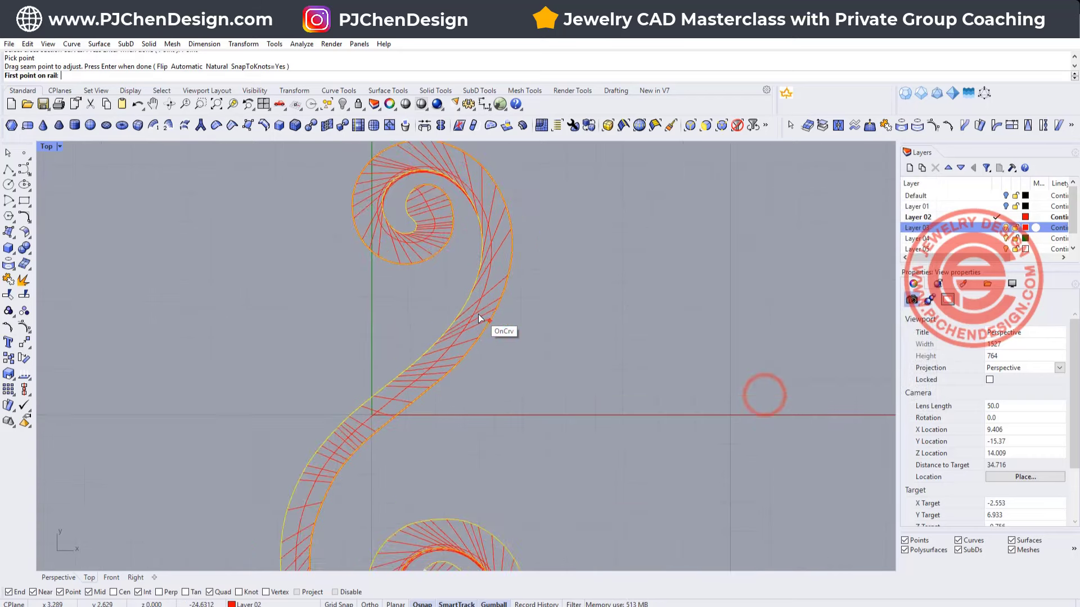
left_click(454, 297)
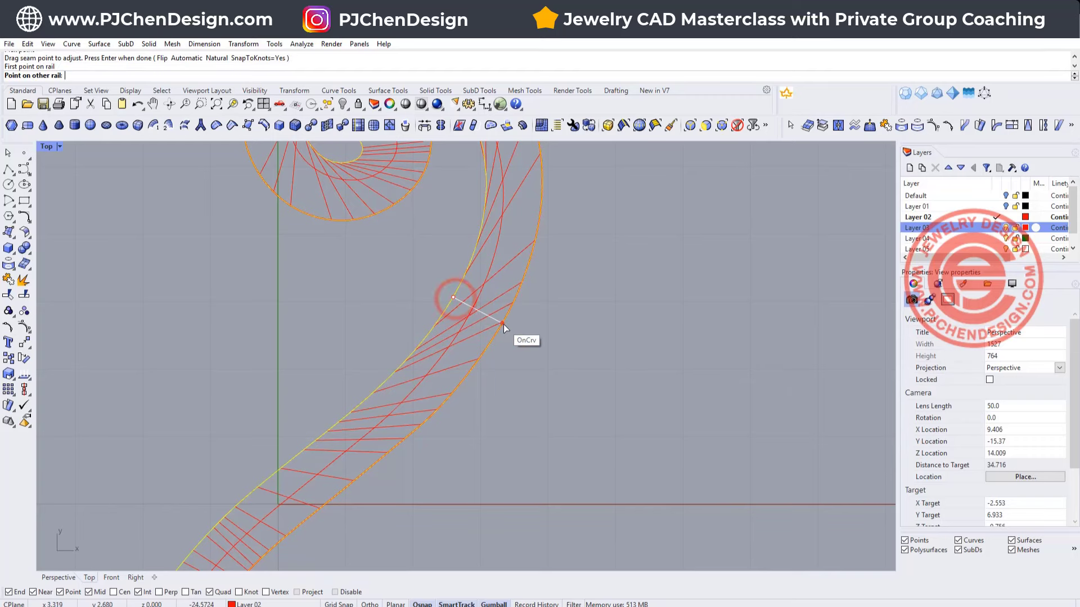
left_click(503, 325)
scroll(528, 242, "down", 3)
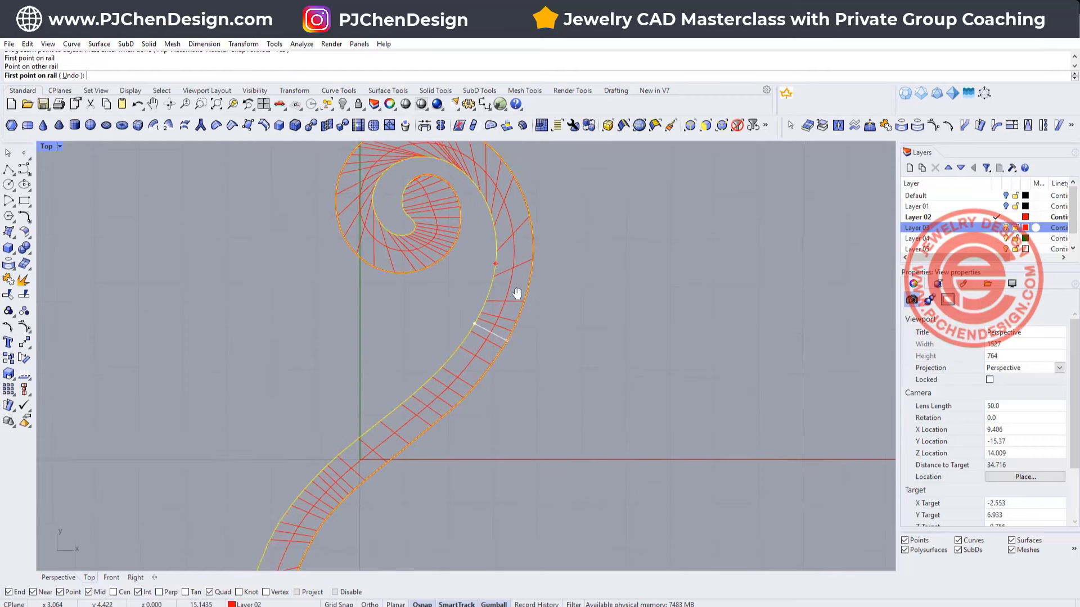
left_click(481, 269)
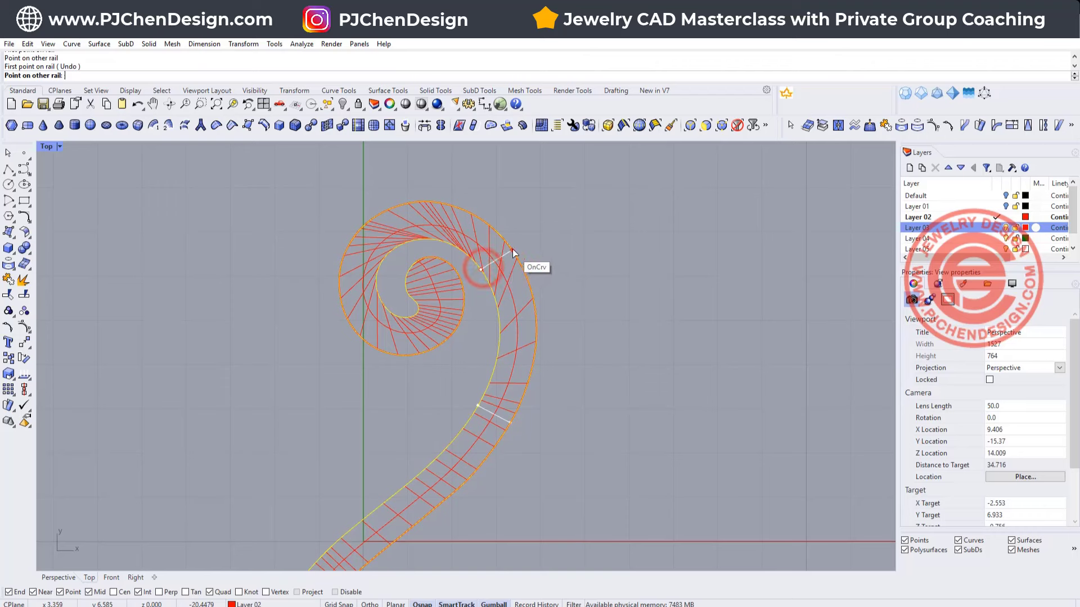
left_click(512, 248)
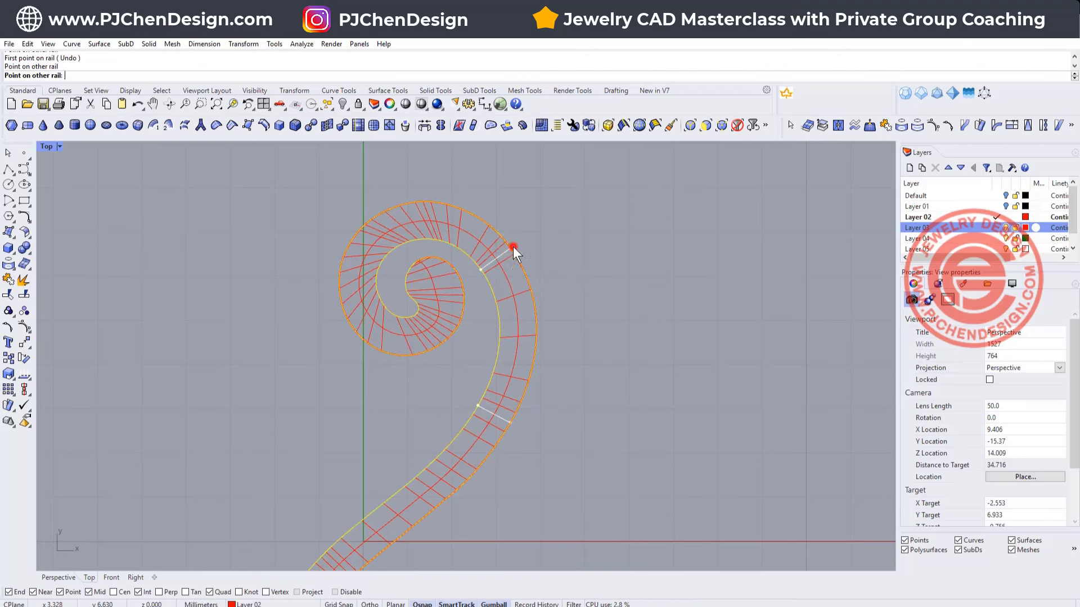
- Add three more slashes between the rails around the upper spiral, ending with one just before its rounded inner tip
left_click(400, 245)
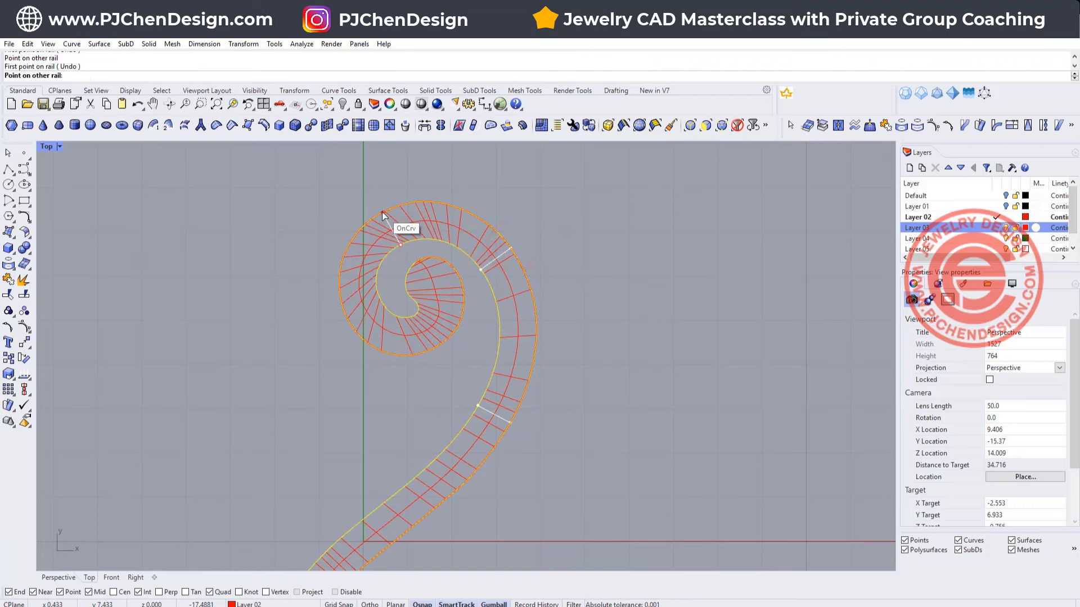
left_click(382, 211)
left_click(397, 321)
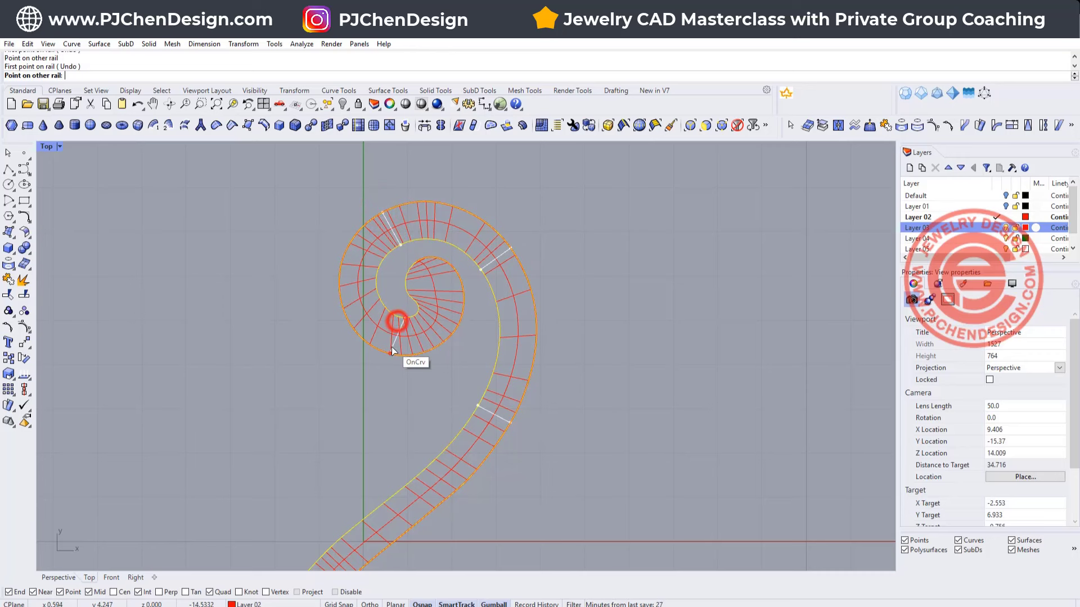
left_click(400, 353)
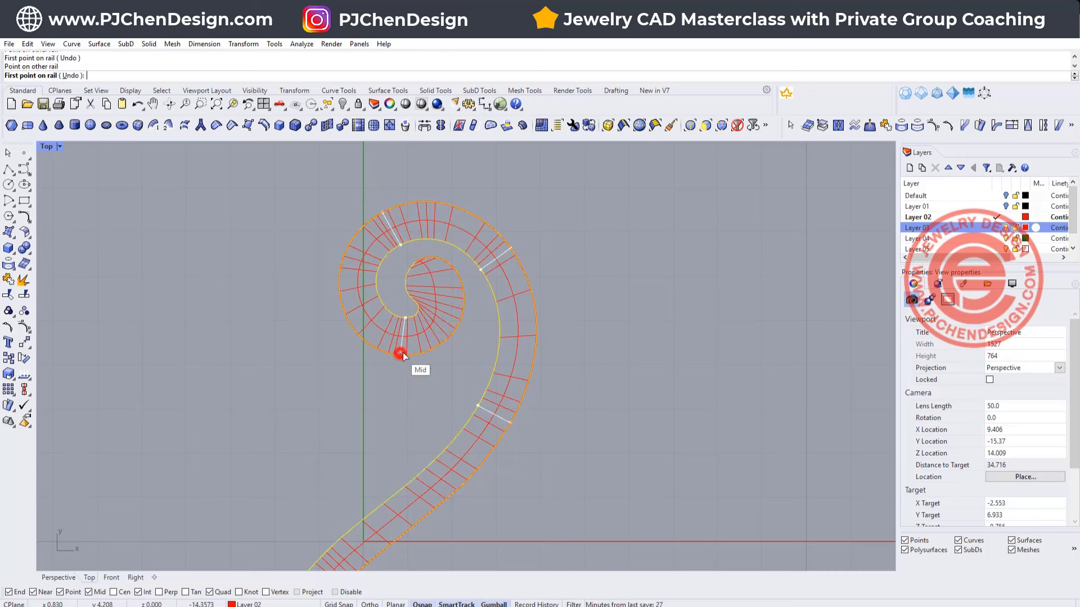
left_click(423, 309)
left_click(464, 300)
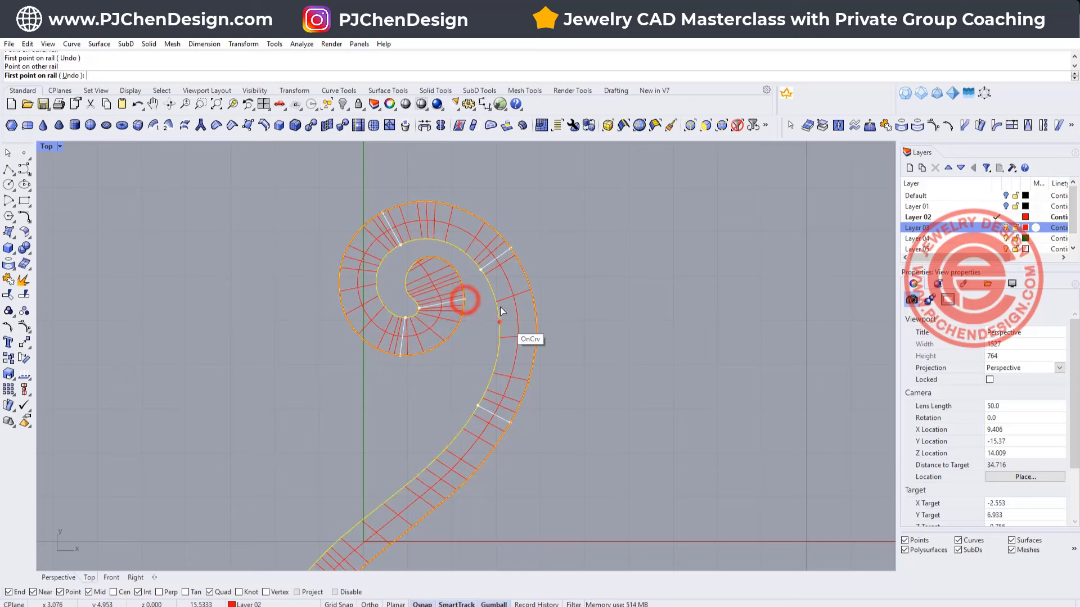
- Add two slashes across the lower spiral's outer turn, one on its lower-left bend and one on its lower-right bend
scroll(502, 311, "down", 8)
right_click_drag(523, 374, 493, 236)
scroll(381, 336, "up", 6)
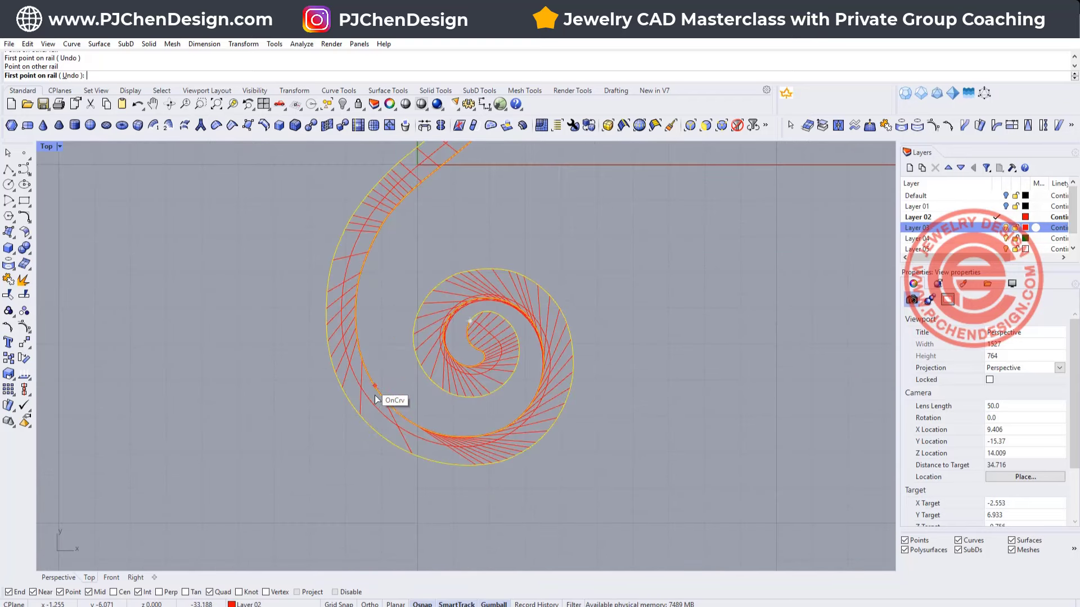
left_click(384, 416)
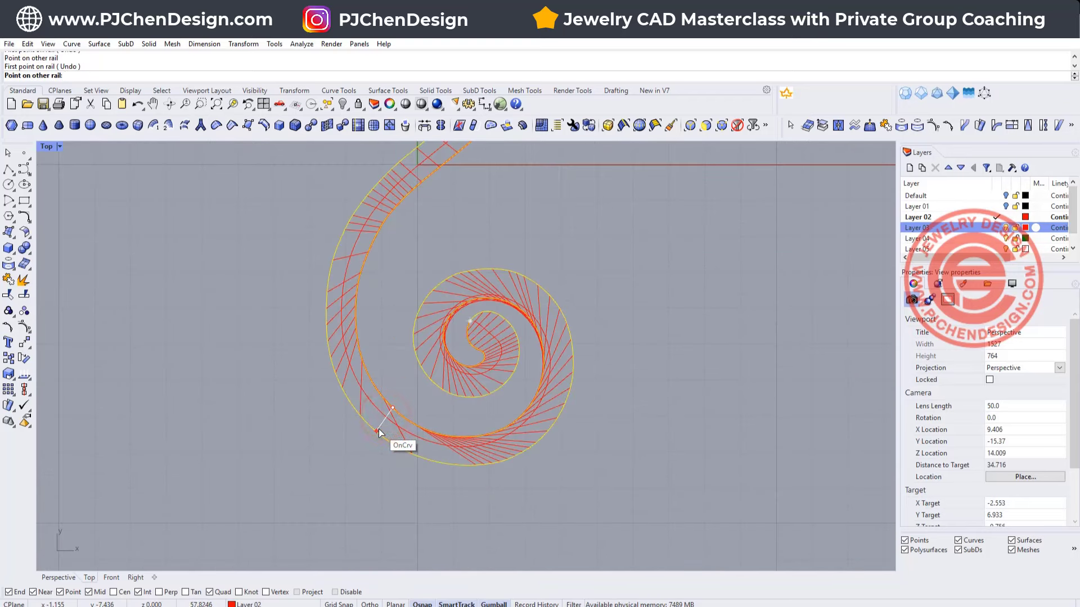
left_click(376, 430)
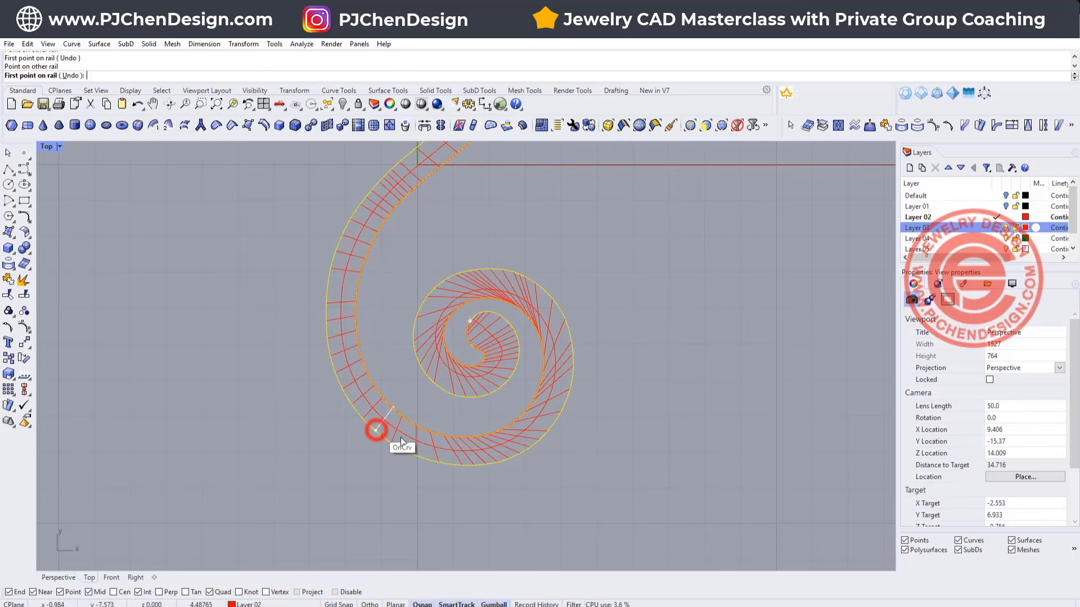
left_click(535, 399)
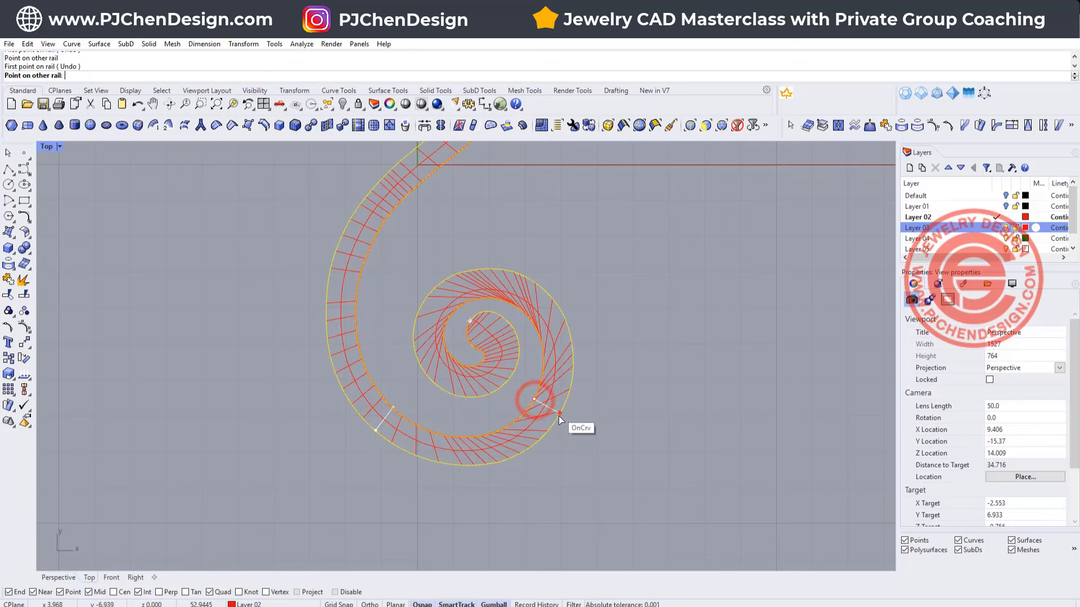
left_click(561, 414)
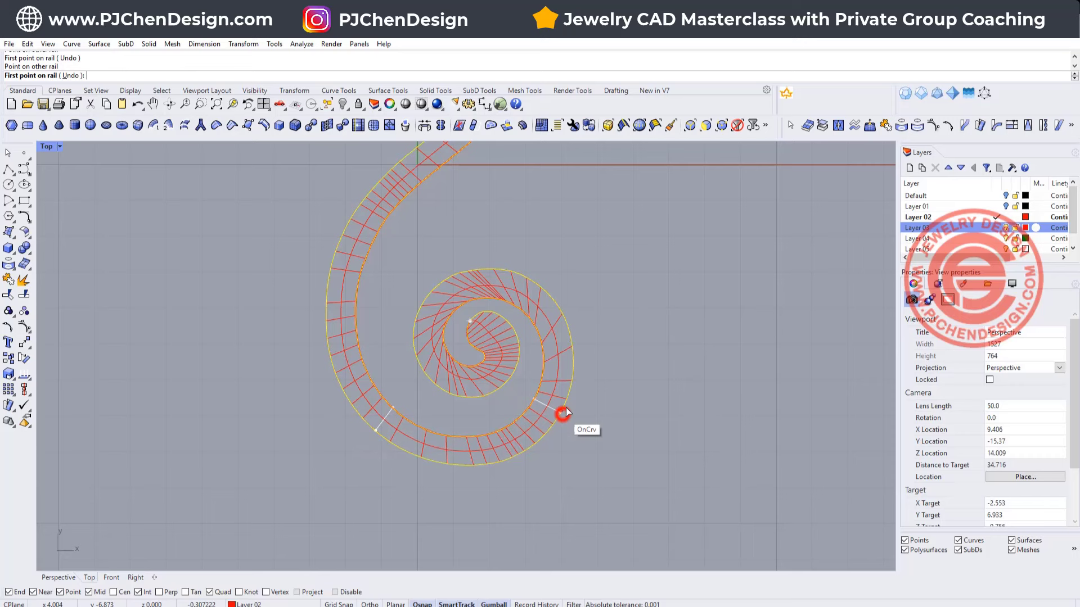
- Add three slashes along the lower spiral's inner turn up to its rounded tip, finish adding slashes and check the sweep preview in Perspective
left_click(494, 296)
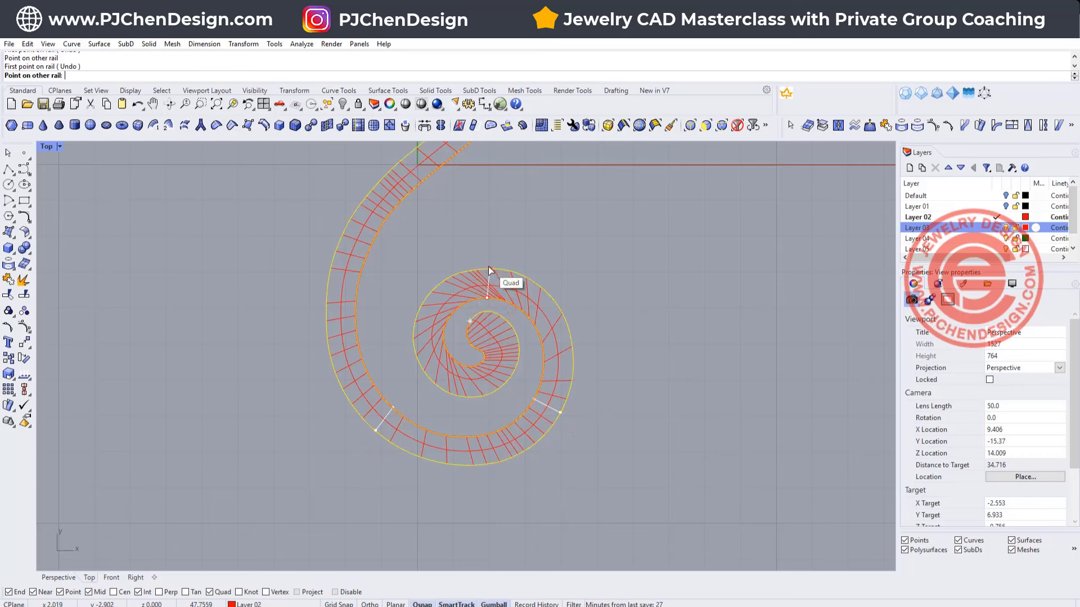
left_click(488, 268)
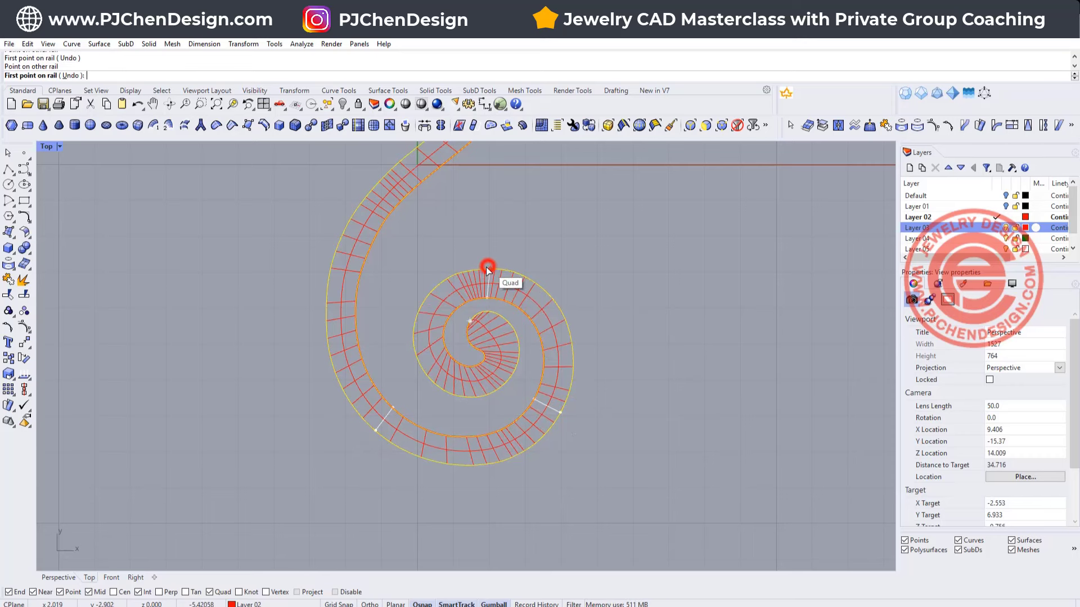
left_click(454, 365)
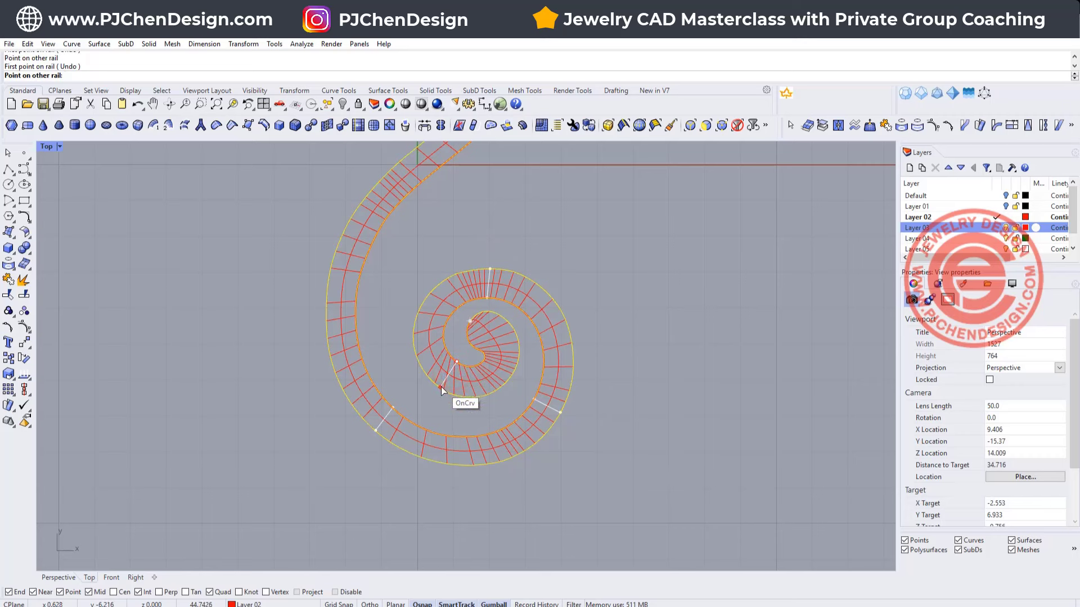
left_click(443, 389)
left_click(489, 360)
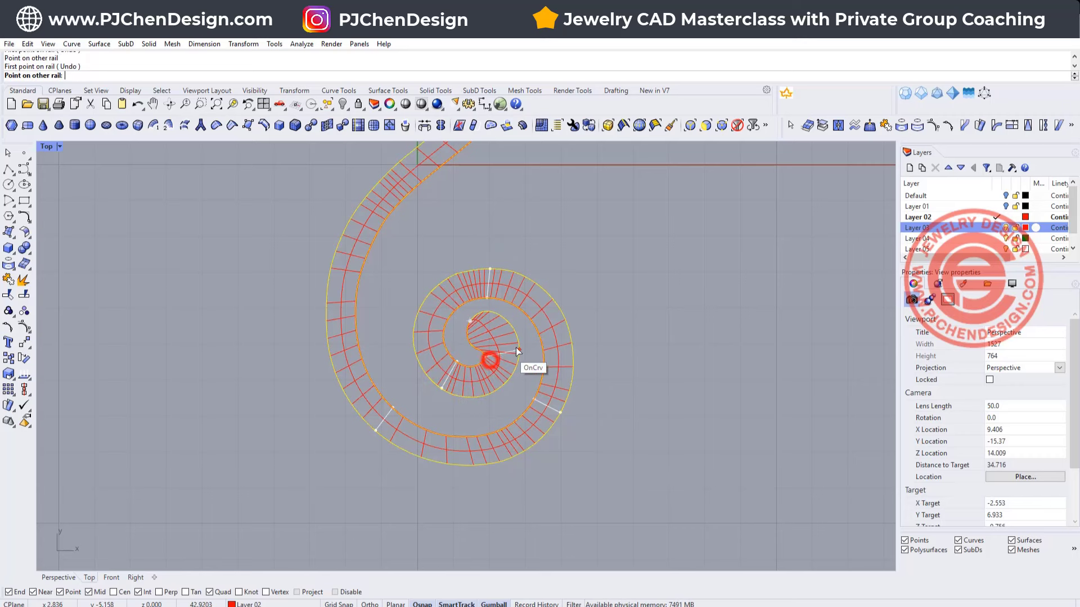
left_click(516, 347)
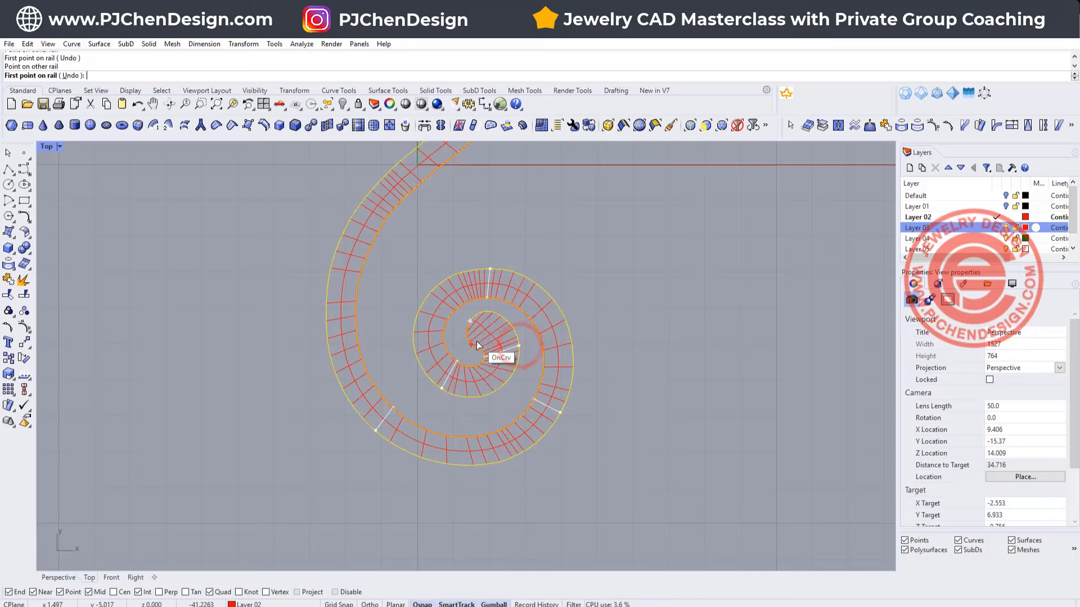
scroll(576, 341, "up", 3)
scroll(585, 335, "down", 6)
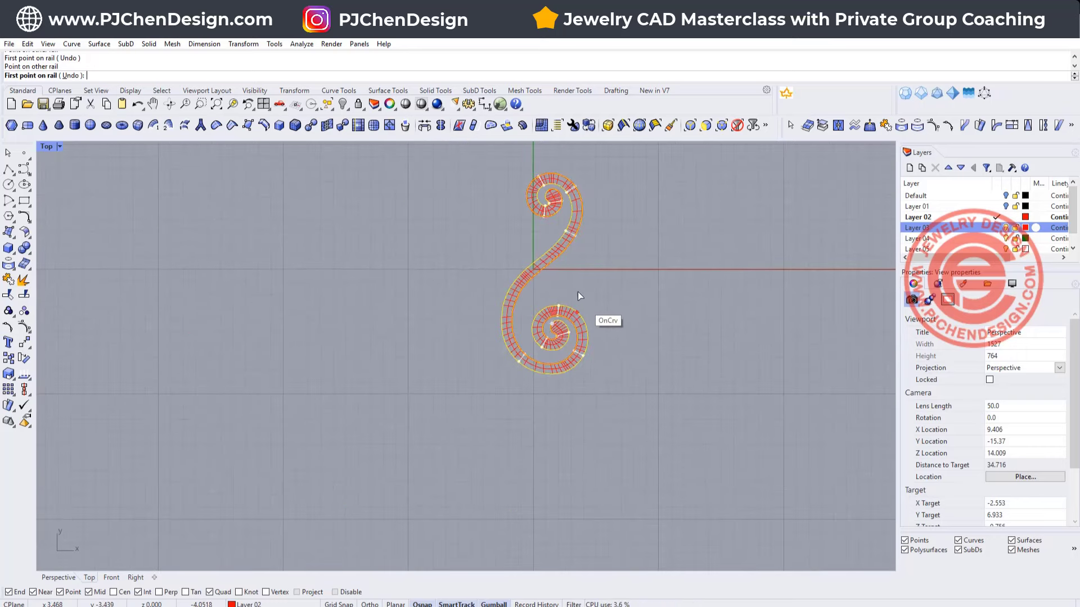
right_click_drag(578, 293, 473, 327)
right_click(505, 296)
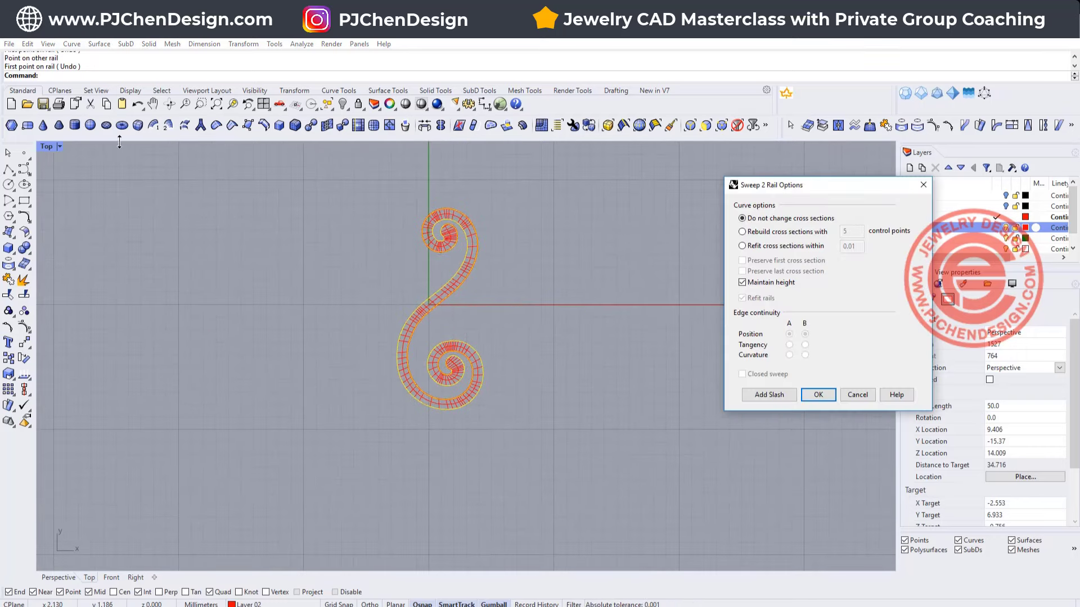
double_click(48, 146)
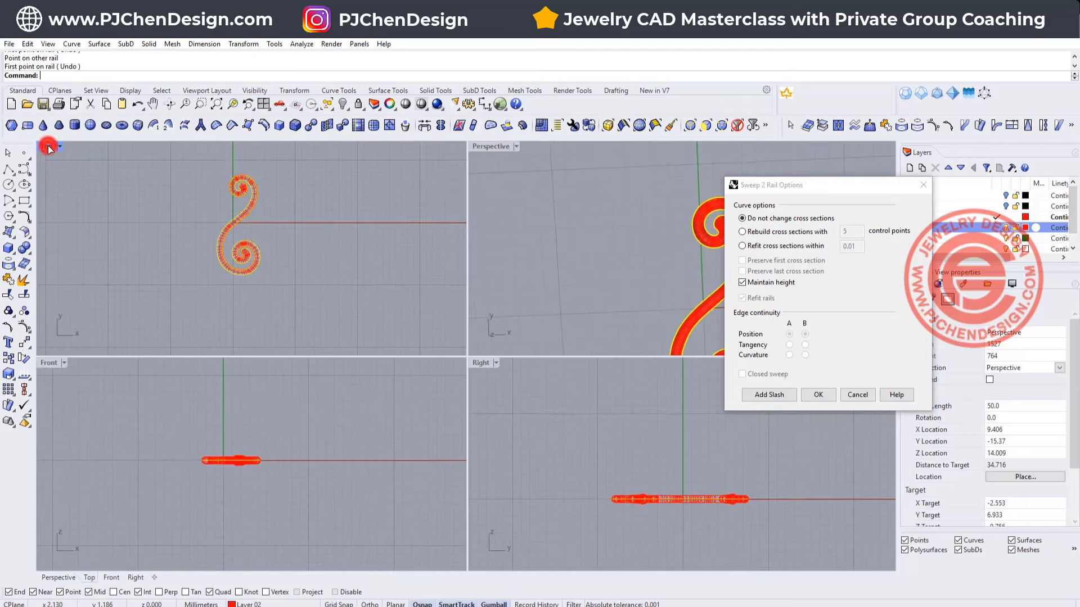
double_click(488, 146)
right_click_drag(480, 254, 534, 329)
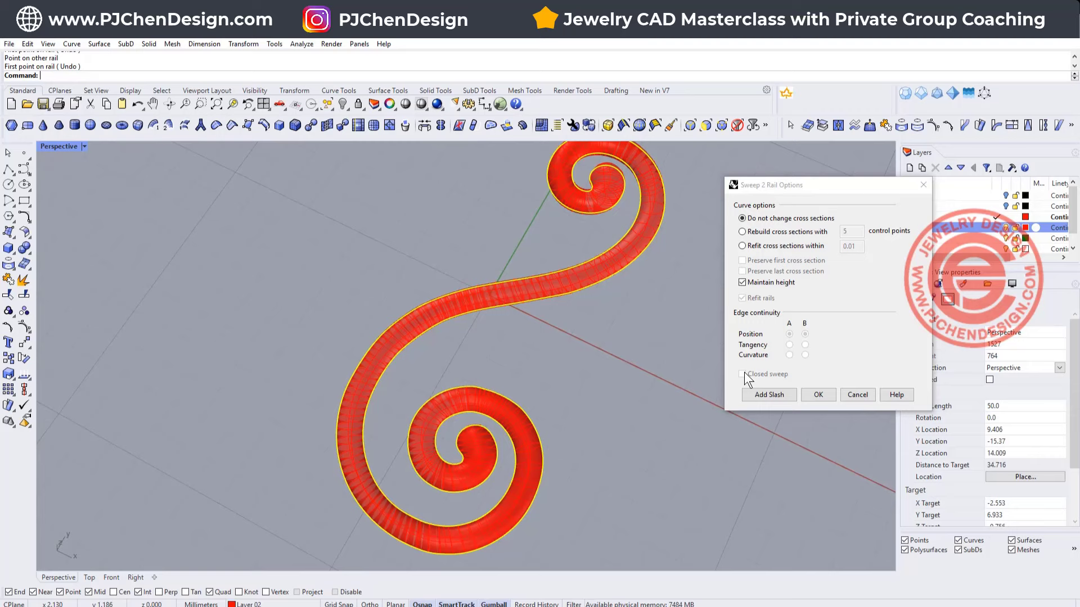
- Complete the two-rail sweep with cross sections unchanged and height maintained, and check the resulting scroll in Perspective
left_click(820, 397)
scroll(537, 264, "down", 8)
right_click_drag(518, 281, 468, 291)
scroll(500, 292, "up", 7)
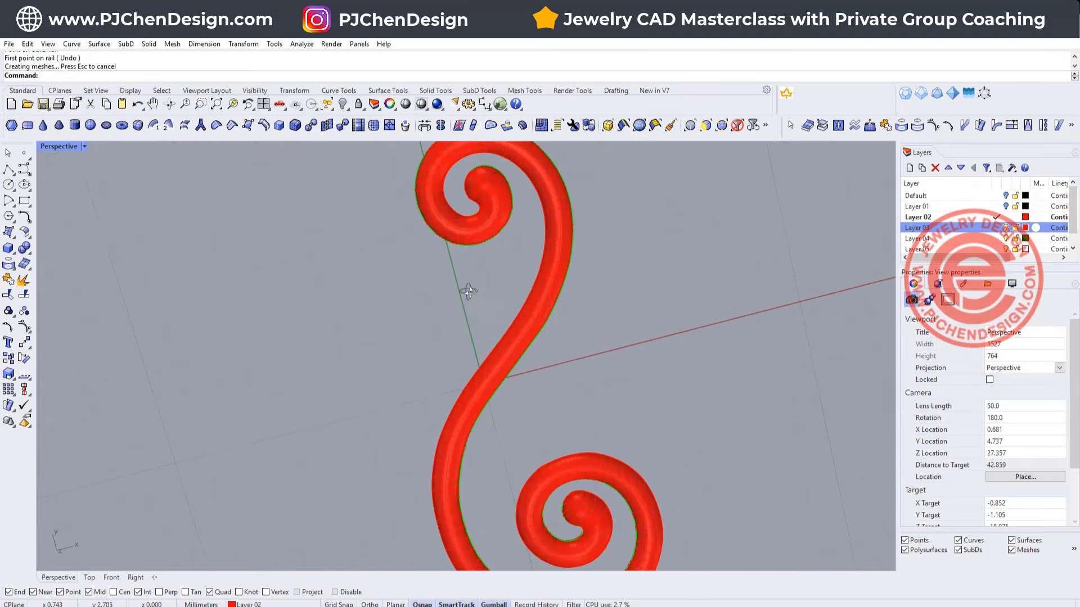
scroll(469, 291, "down", 5)
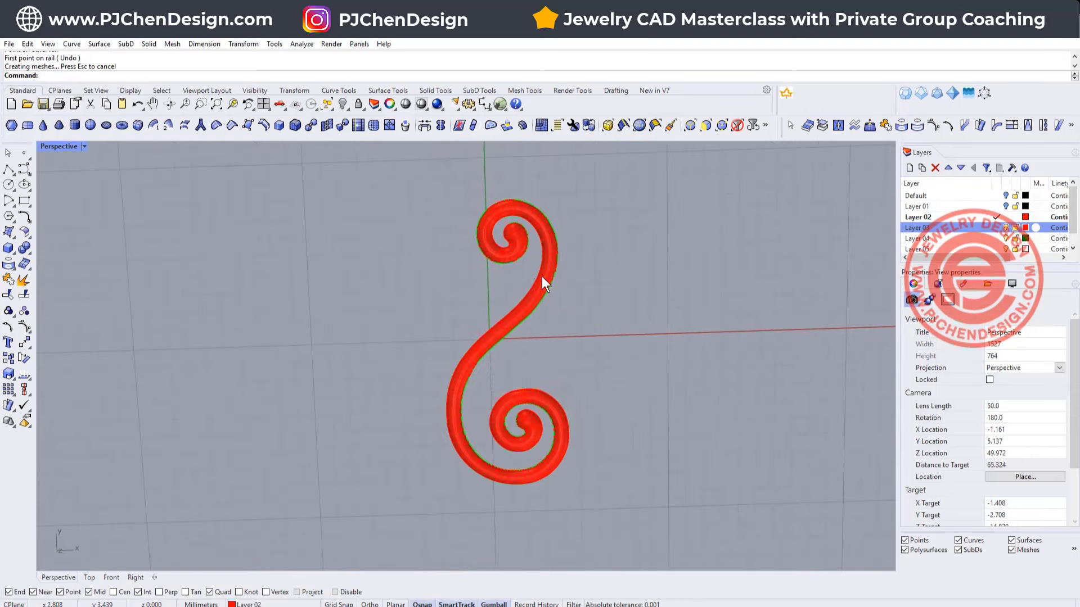
- Set the display color of the swept scroll surface to Green
left_click(541, 275)
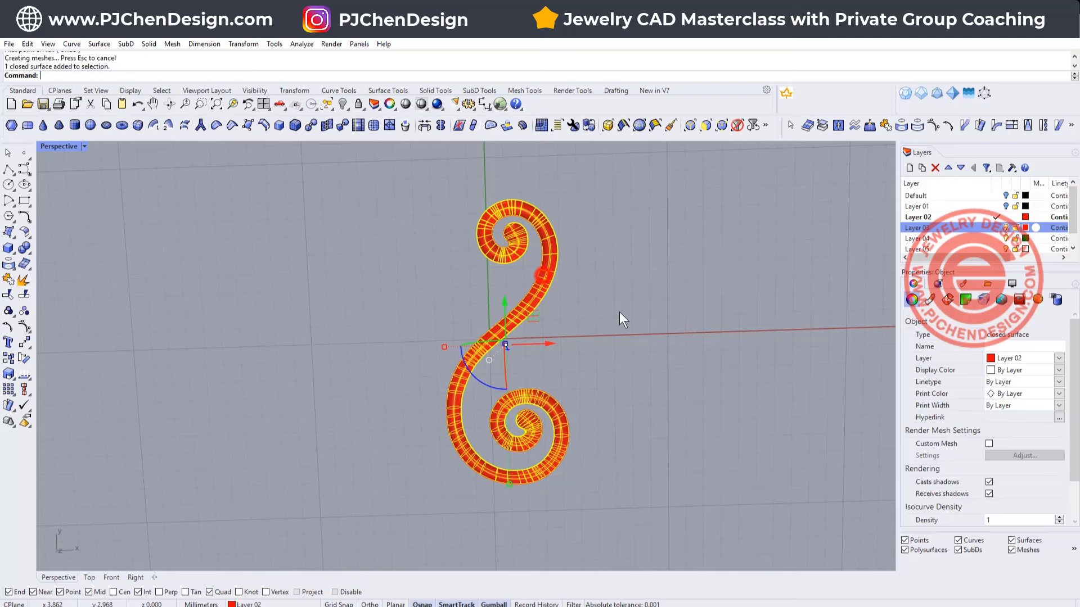
left_click(1057, 371)
left_click(1010, 437)
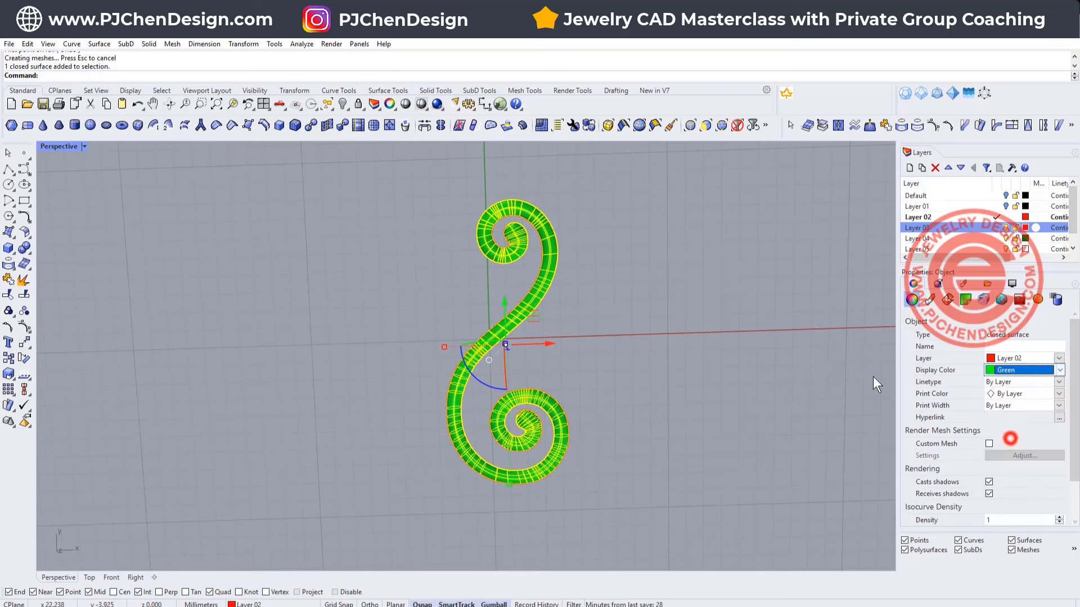
left_click(686, 287)
- Show the hidden ornament curves around the green scroll
right_click_drag(552, 288, 326, 134)
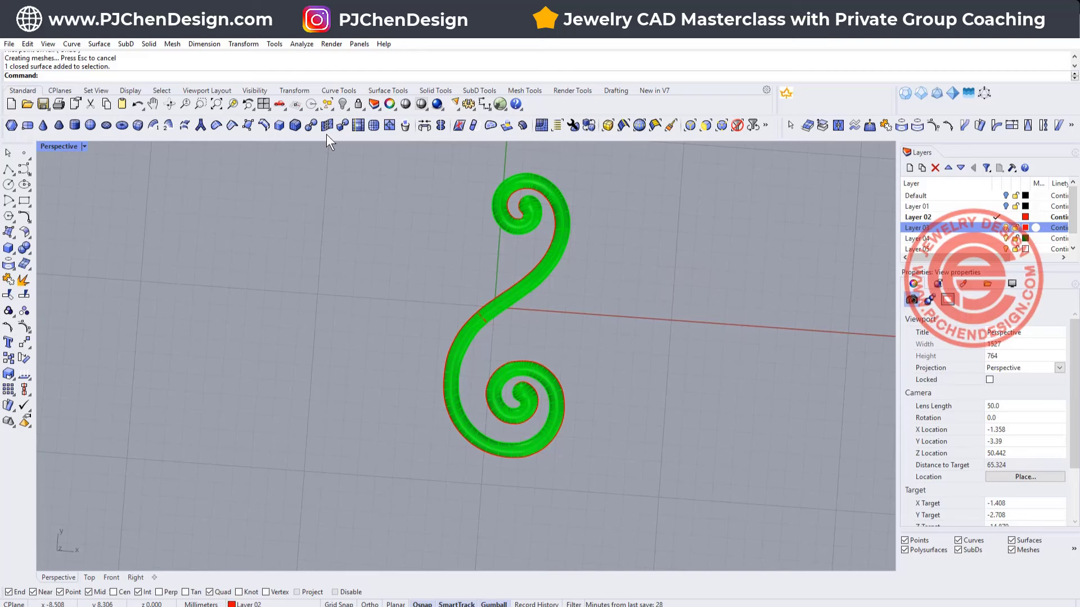
left_click(342, 104)
right_click_drag(636, 261, 612, 293)
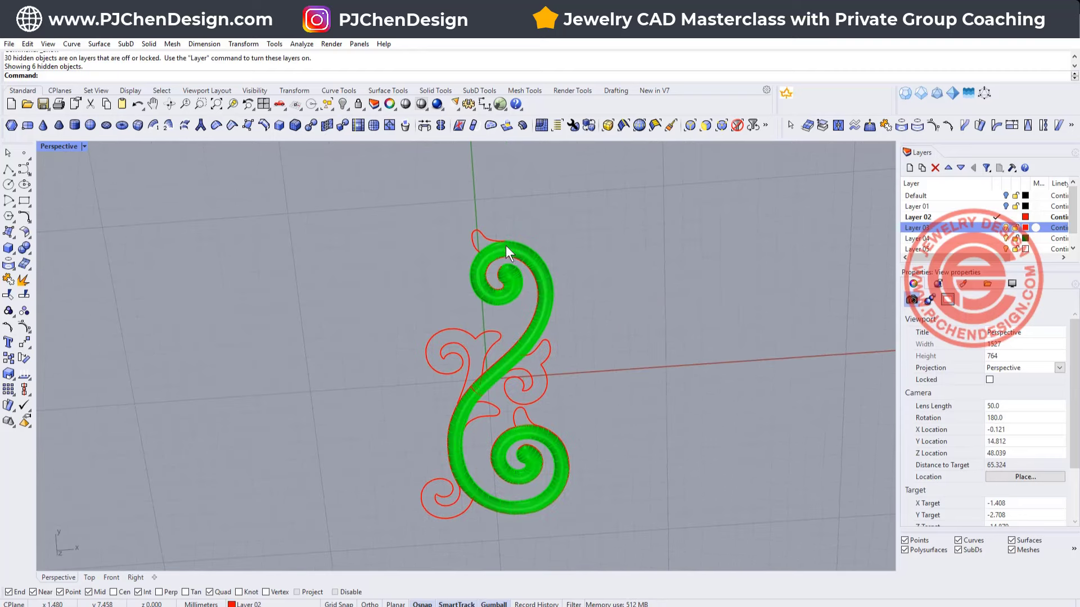
- Examine how the small side scroll and leaf outlines meet the main stem and the spirals
scroll(505, 245, "up", 6)
right_click_drag(495, 269, 470, 264)
scroll(471, 263, "down", 5)
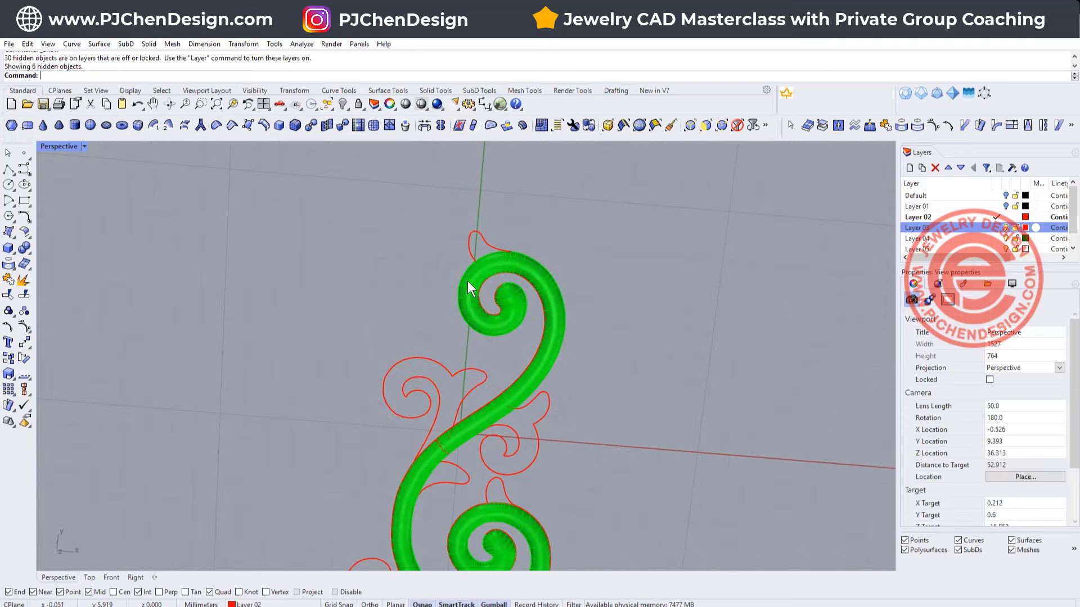
scroll(335, 272, "up", 9)
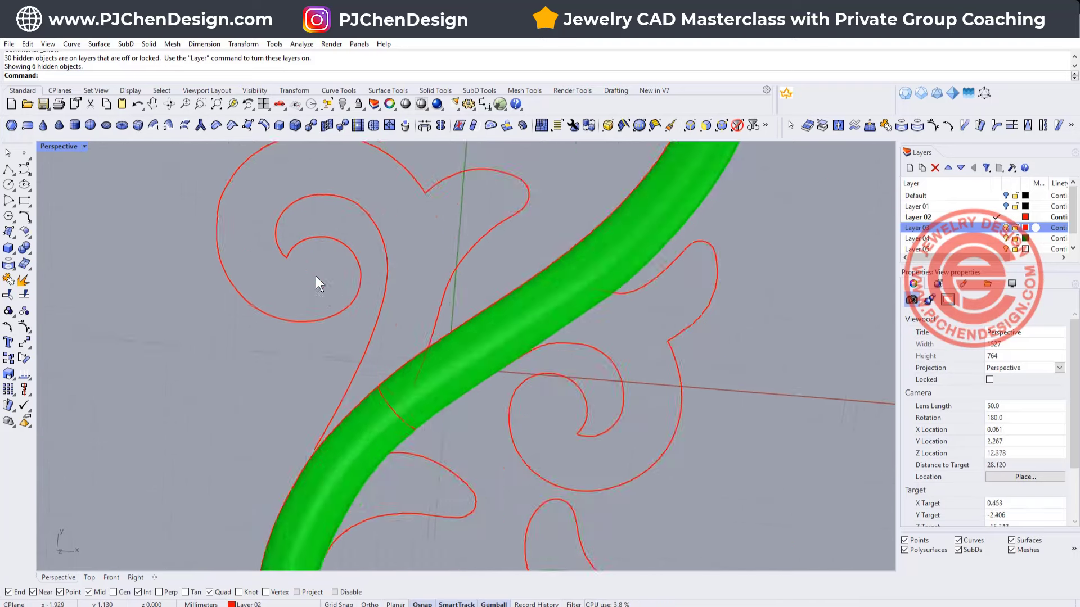
scroll(501, 249, "down", 9)
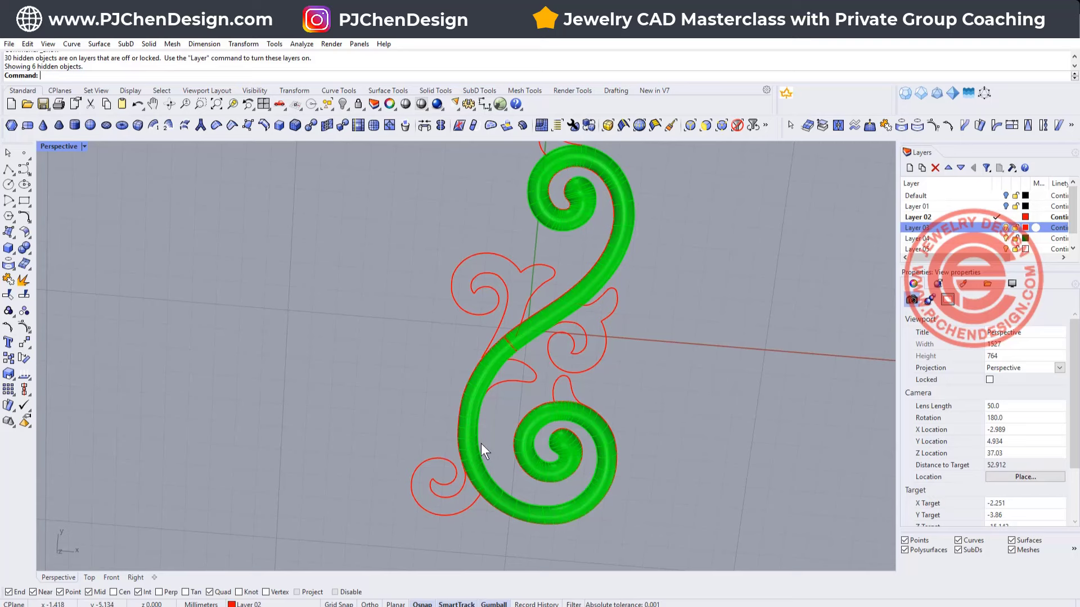
scroll(512, 281, "up", 8)
scroll(504, 289, "down", 6)
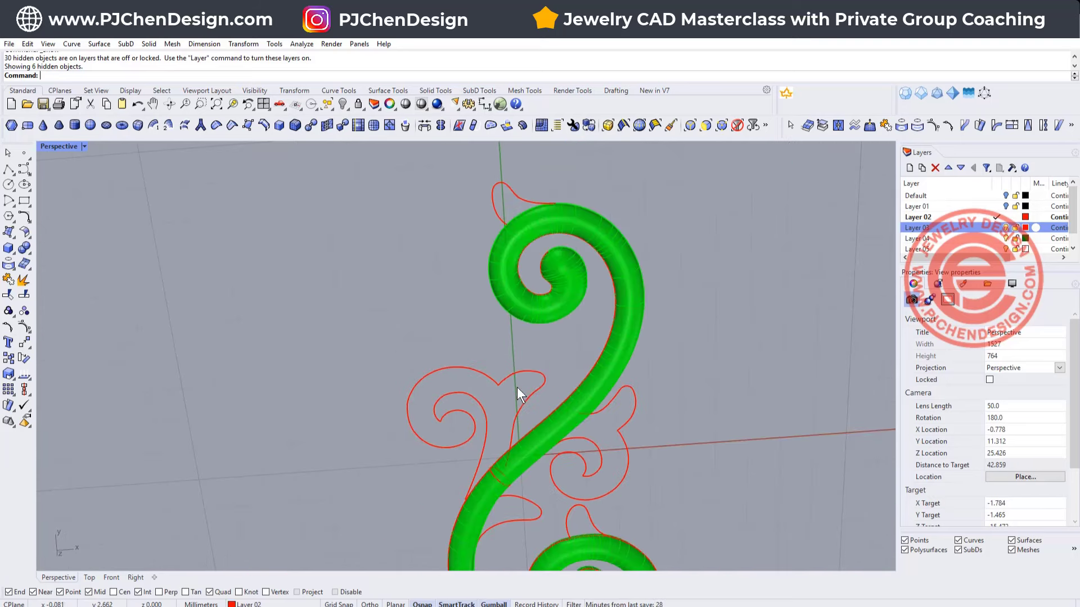
right_click_drag(517, 394, 298, 262, "shift")
- In the Top view, explode the side scroll outline left of the stem into separate segments
double_click(45, 144)
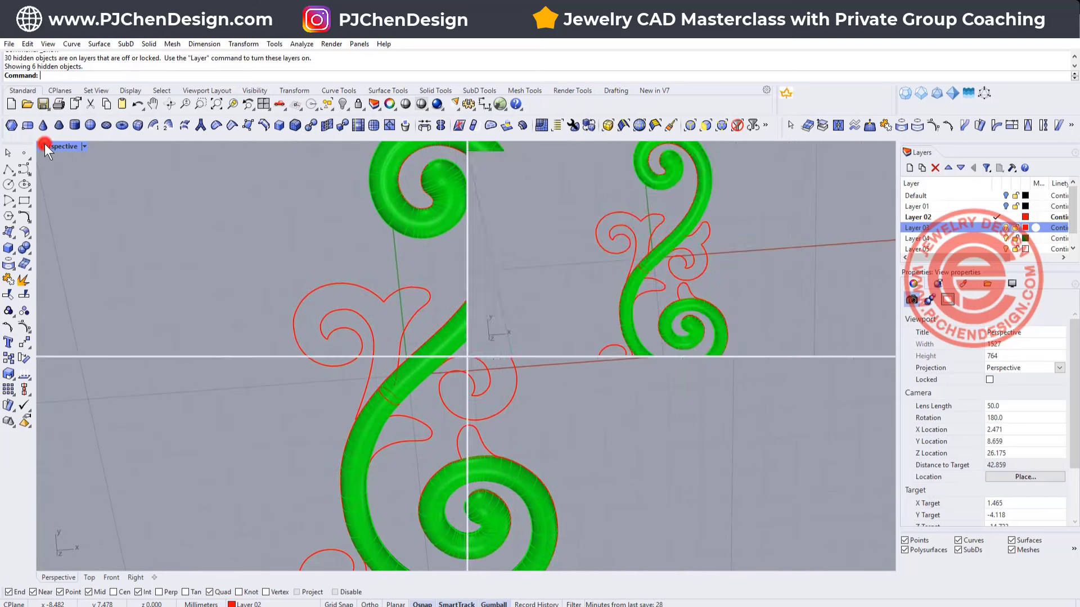
double_click(45, 145)
scroll(430, 295, "up", 3)
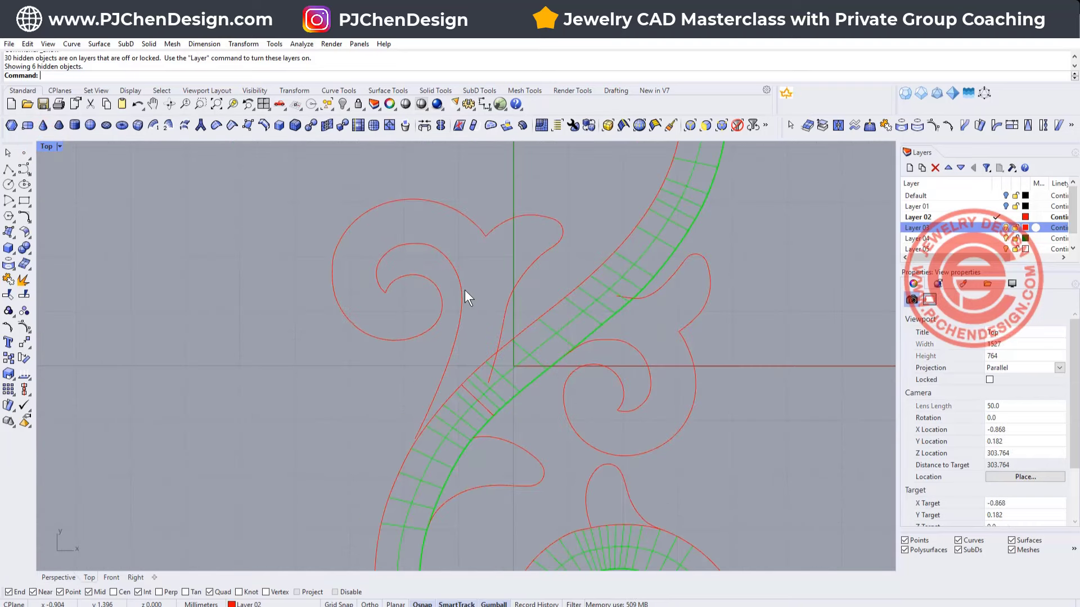
scroll(468, 301, "up", 2)
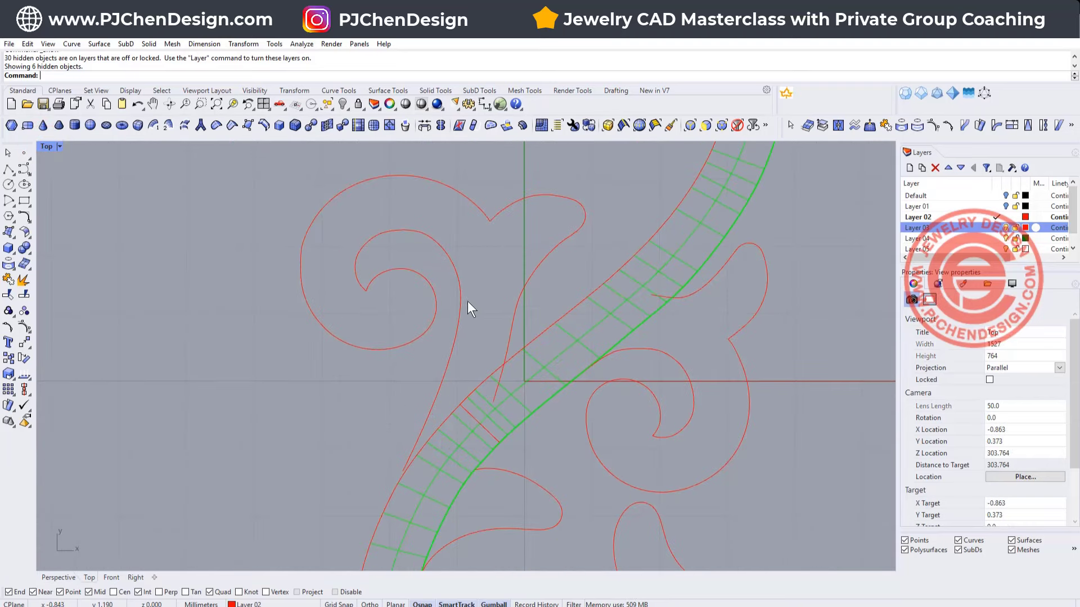
left_click(514, 313)
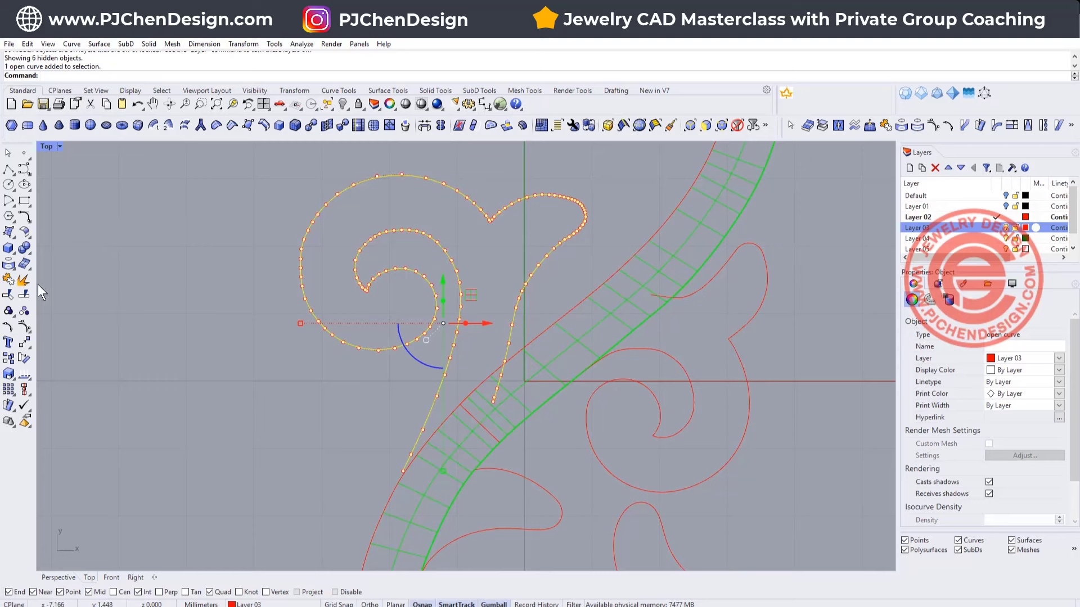
left_click(24, 279)
left_click(206, 316)
left_click(372, 281)
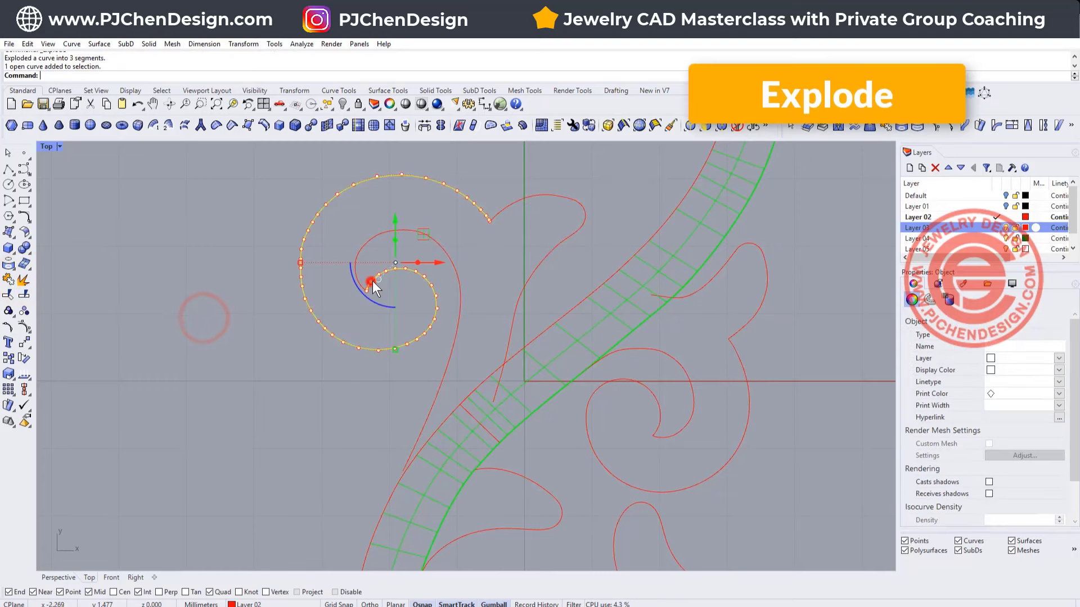
- Split the side scroll's leaf segment at a point on its stem just above the main scroll and hide the leaf-tip piece
left_click(514, 316)
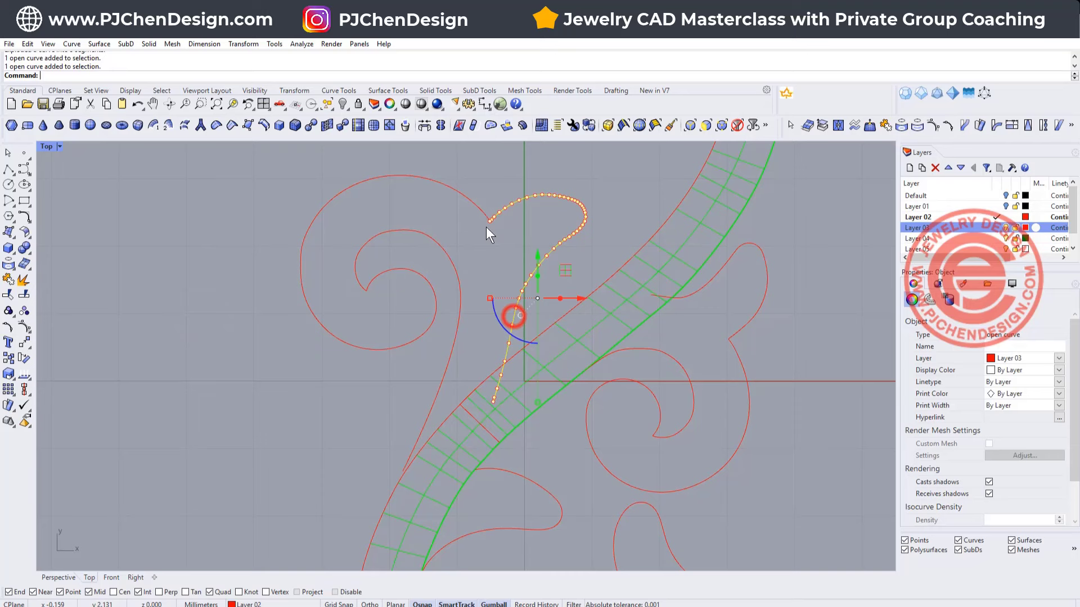
left_click(24, 294)
left_click(81, 66)
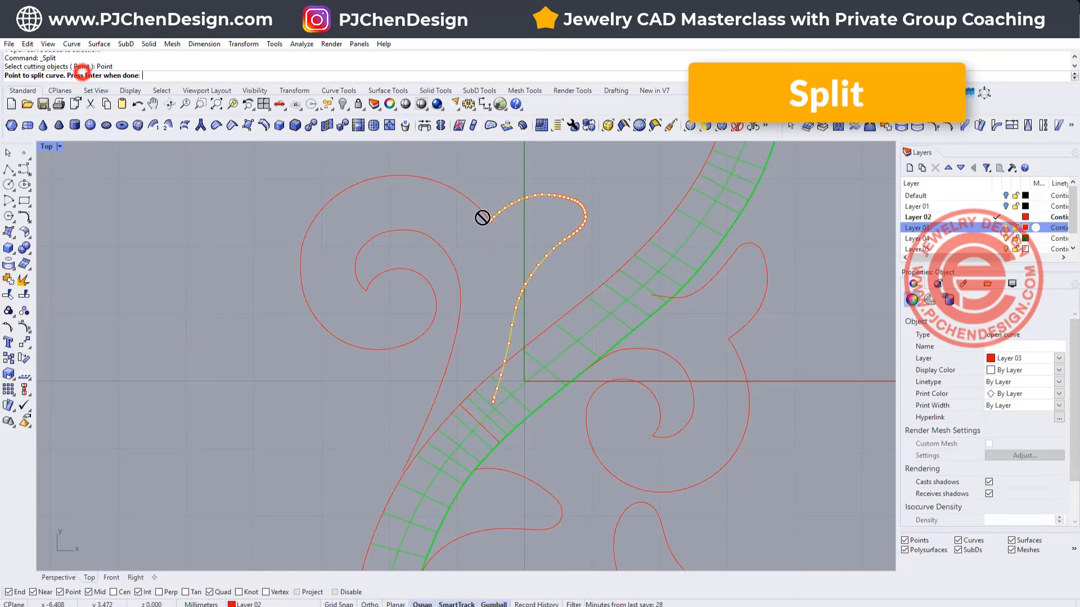
left_click(508, 331)
key("Return")
left_click(580, 231)
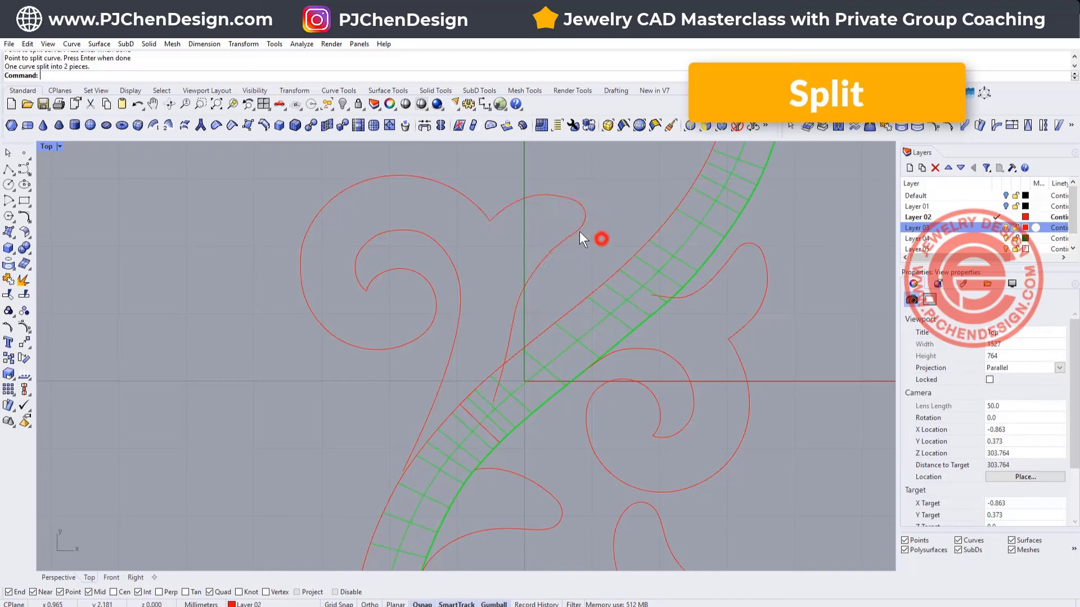
left_click(342, 105)
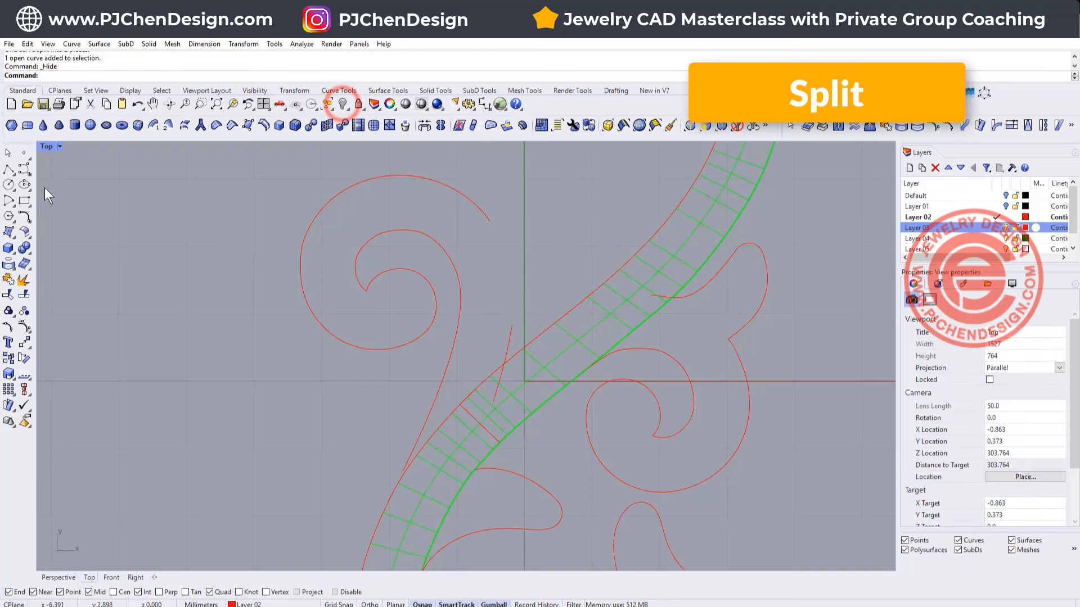
- Blend the remaining stem piece into the open end of the outer spiral curve with Tangency at both ends and Join on
left_click(29, 218)
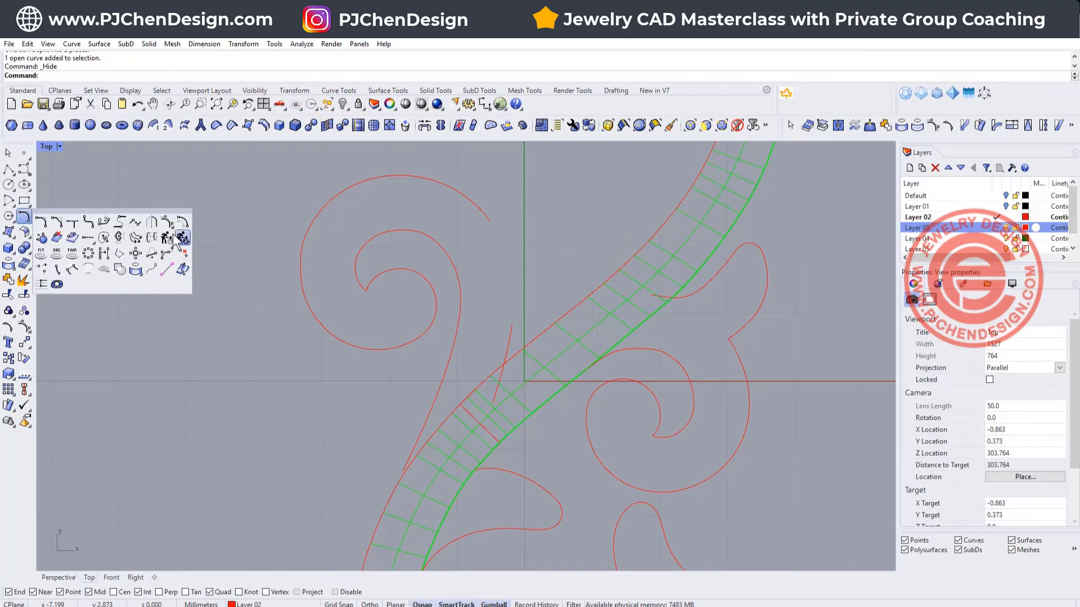
left_click(106, 222)
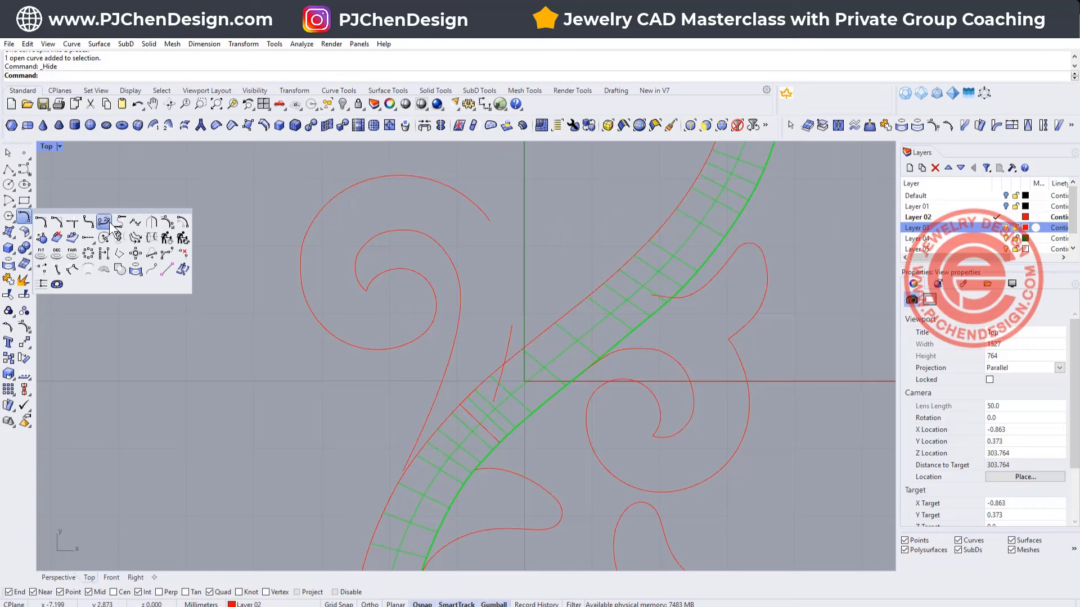
left_click(509, 332)
left_click(491, 221)
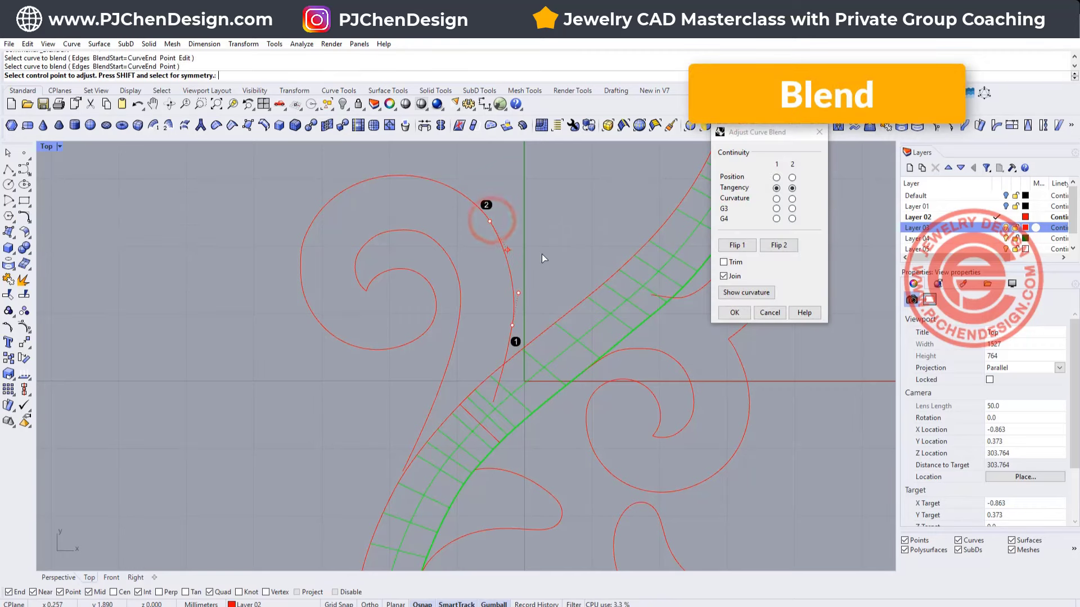
left_click(739, 313)
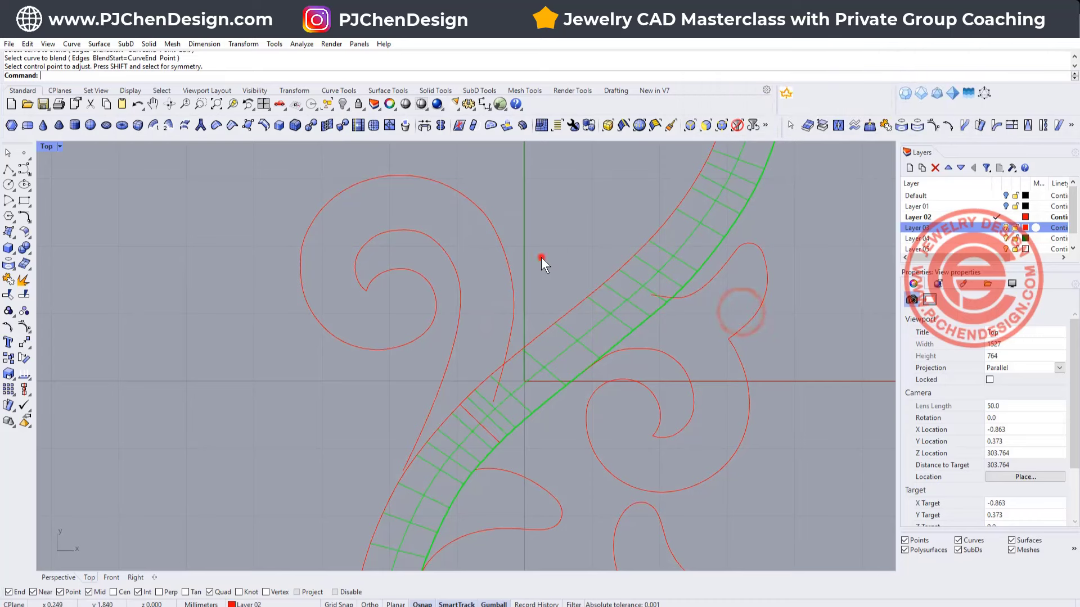
- Turn on the control points of the side scroll curves and delete those around the sharp inner spiral tip
scroll(375, 284, "up", 2)
scroll(373, 287, "up", 2)
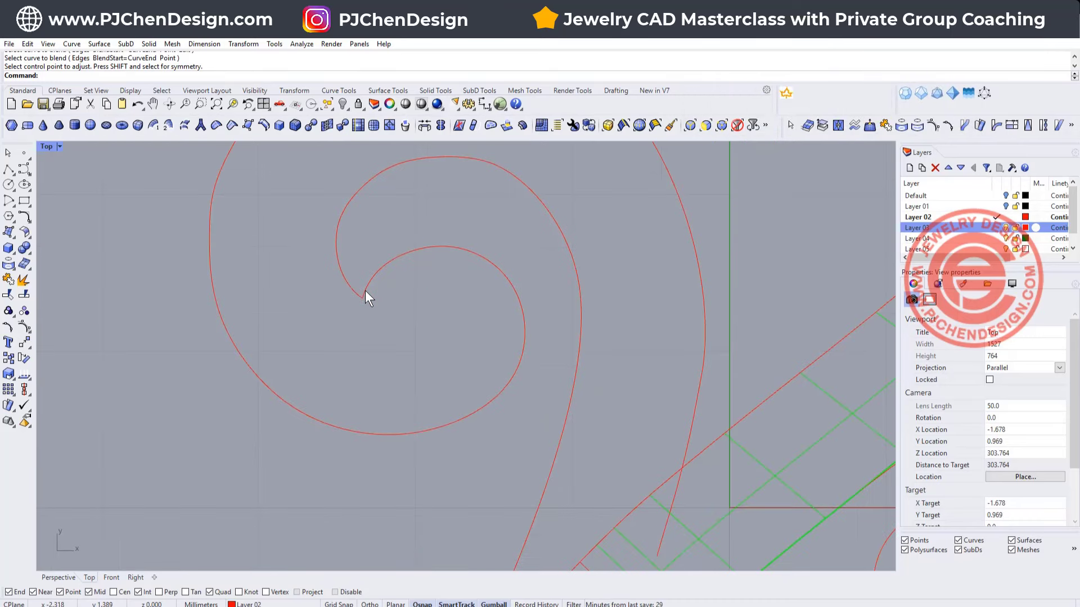
left_click(364, 292)
scroll(362, 292, "up", 2)
left_click(383, 308)
left_click_drag(427, 321, 298, 266)
left_click(272, 280)
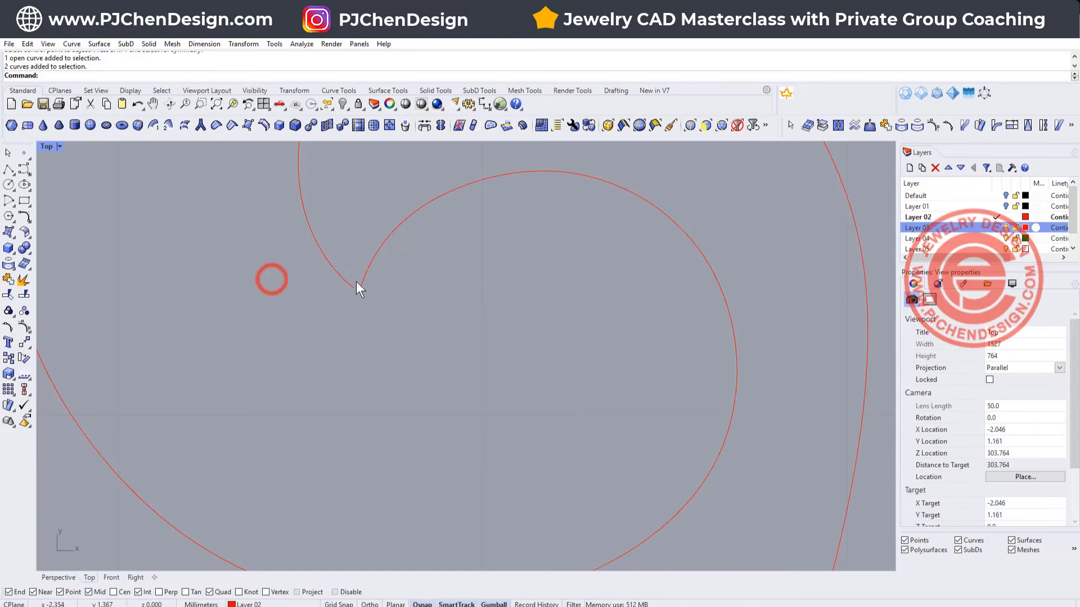
left_click_drag(400, 294, 270, 272)
left_click(24, 327)
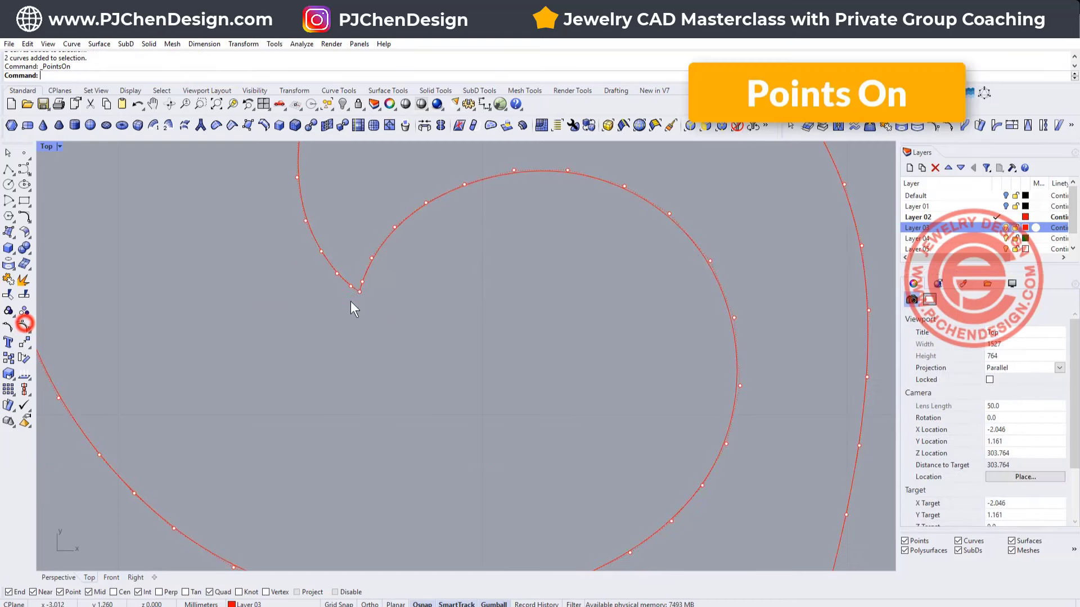
left_click_drag(279, 217, 406, 317)
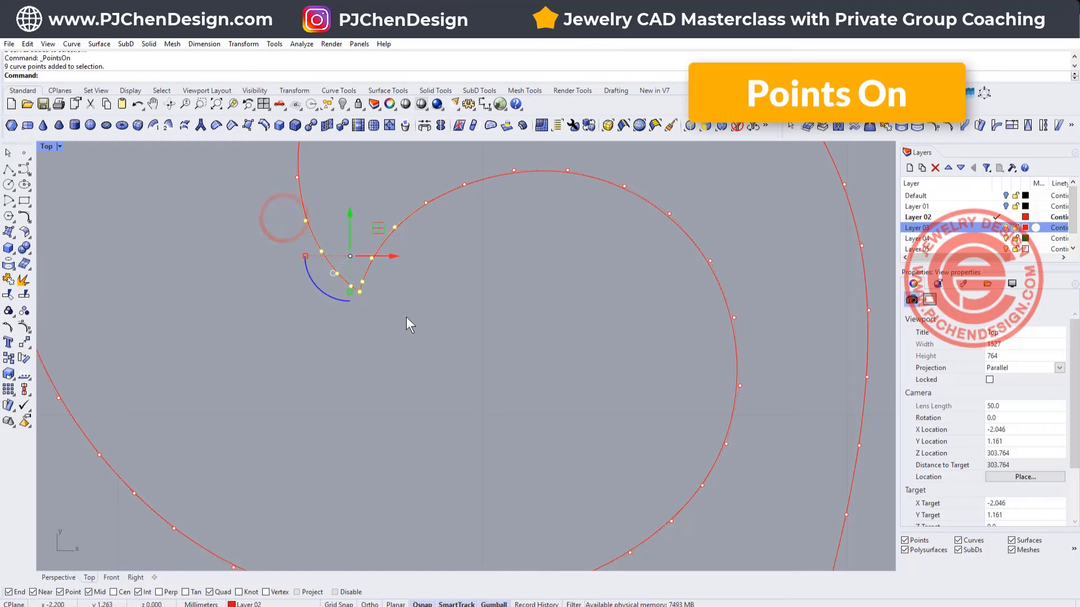
key("Delete")
scroll(360, 275, "down", 3)
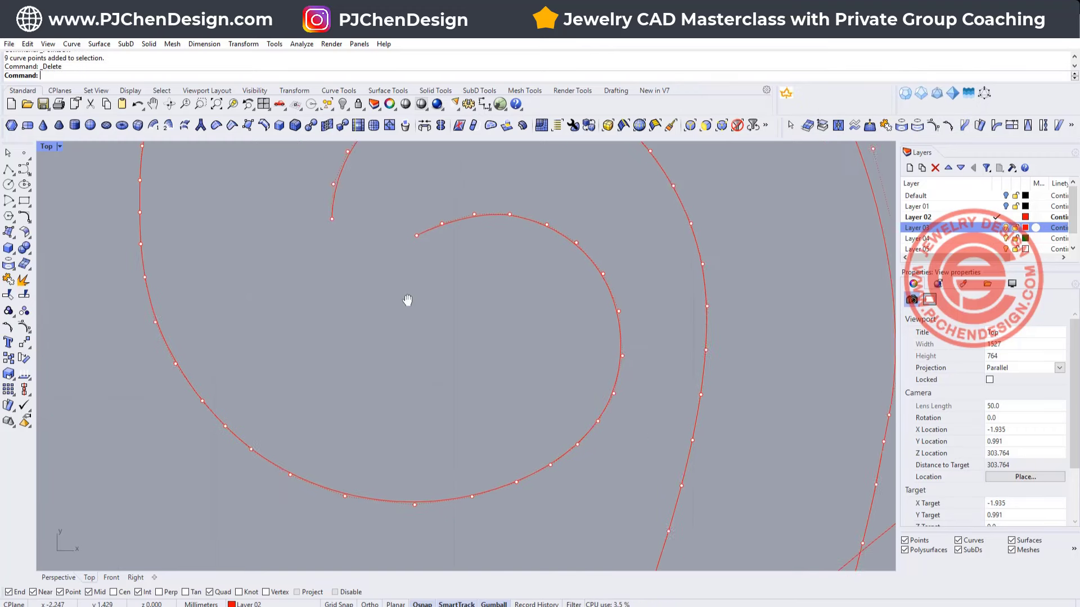
- Blend the two open ends at the inner spiral tip into a smooth rounded end
right_click_drag(348, 268, 342, 305)
scroll(342, 305, "up", 2)
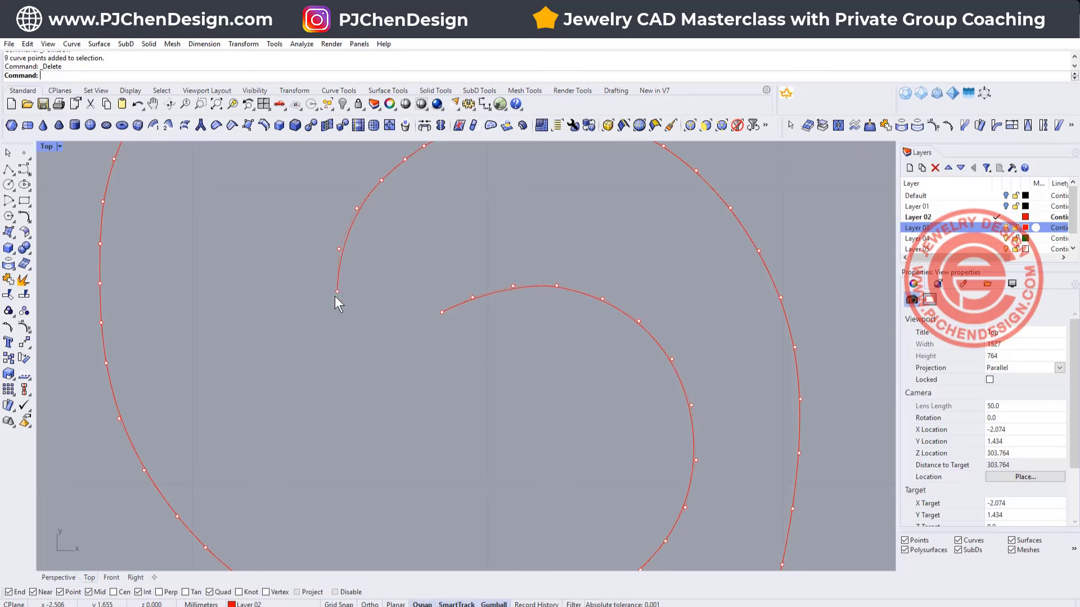
left_click(21, 215)
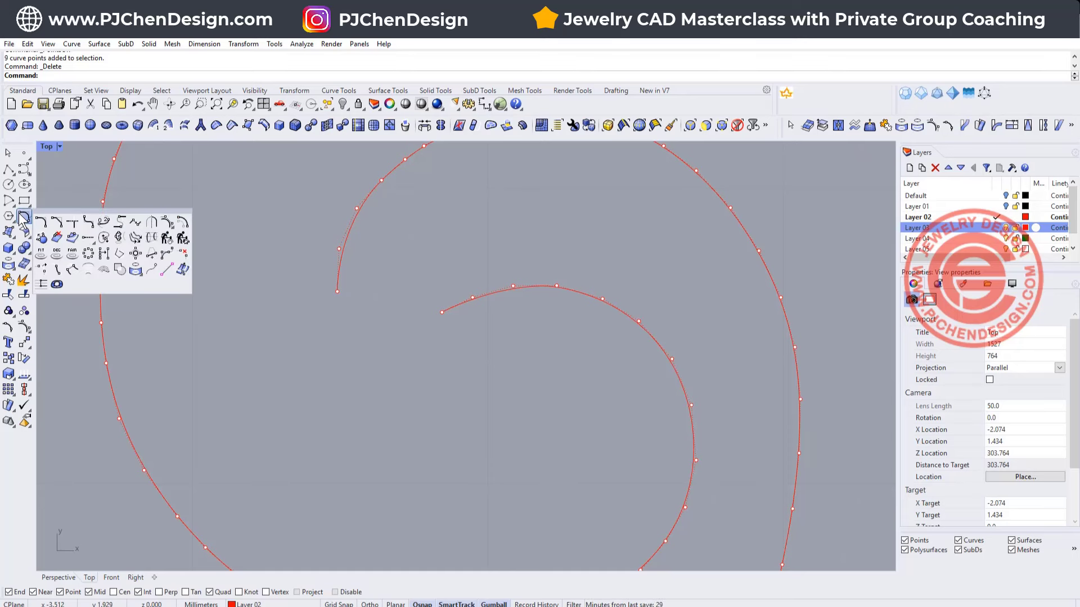
left_click(101, 223)
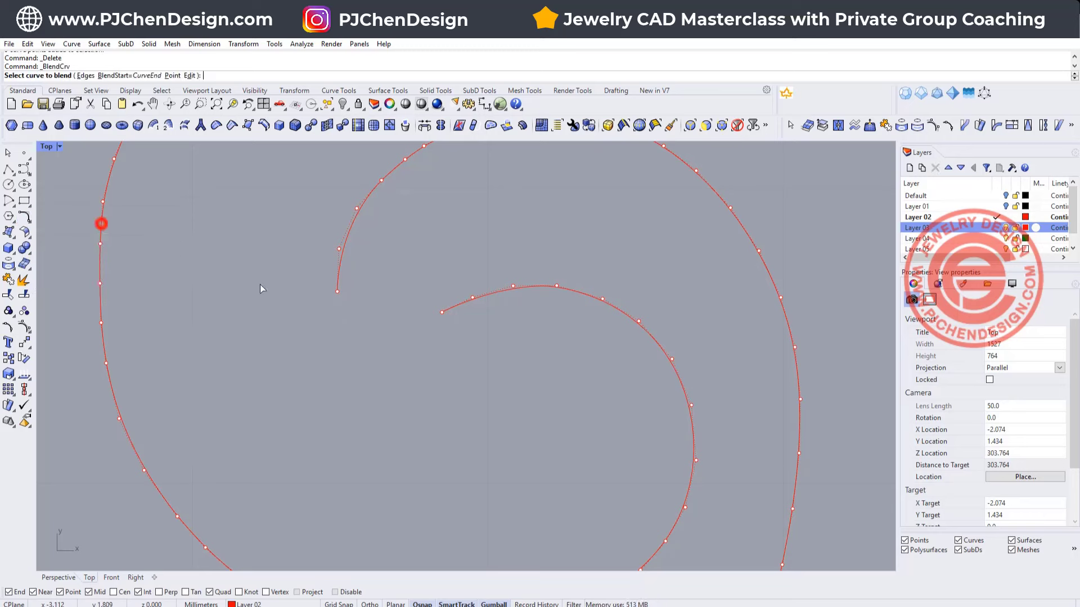
left_click(336, 290)
left_click(442, 314)
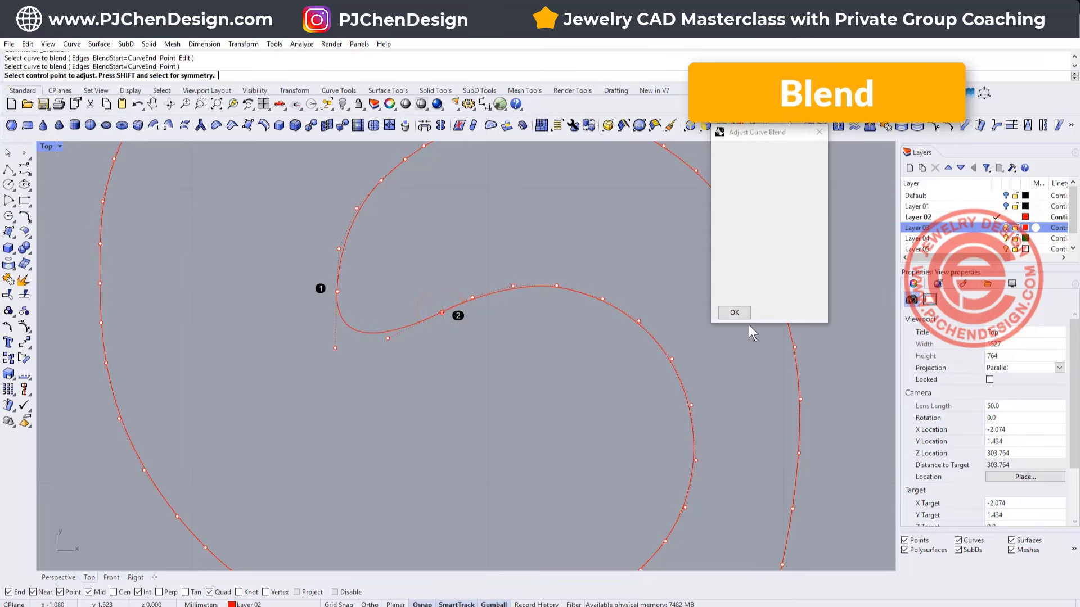
left_click(738, 313)
scroll(427, 304, "down", 4)
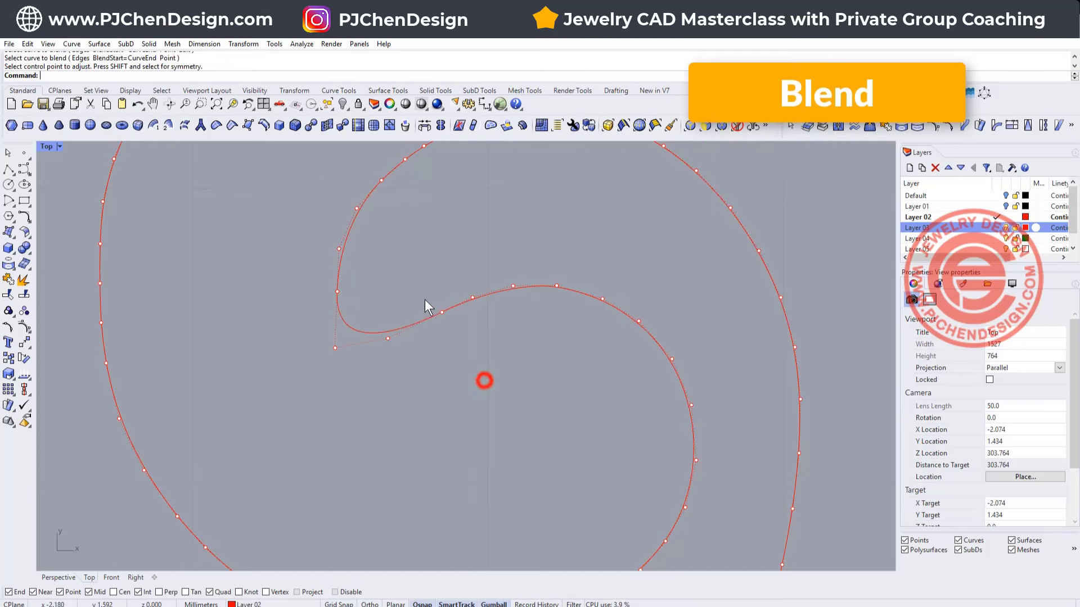
- Join the side scroll's curve segments and the blended spiral tip into one open curve
key("Escape")
left_click_drag(451, 347, 315, 244)
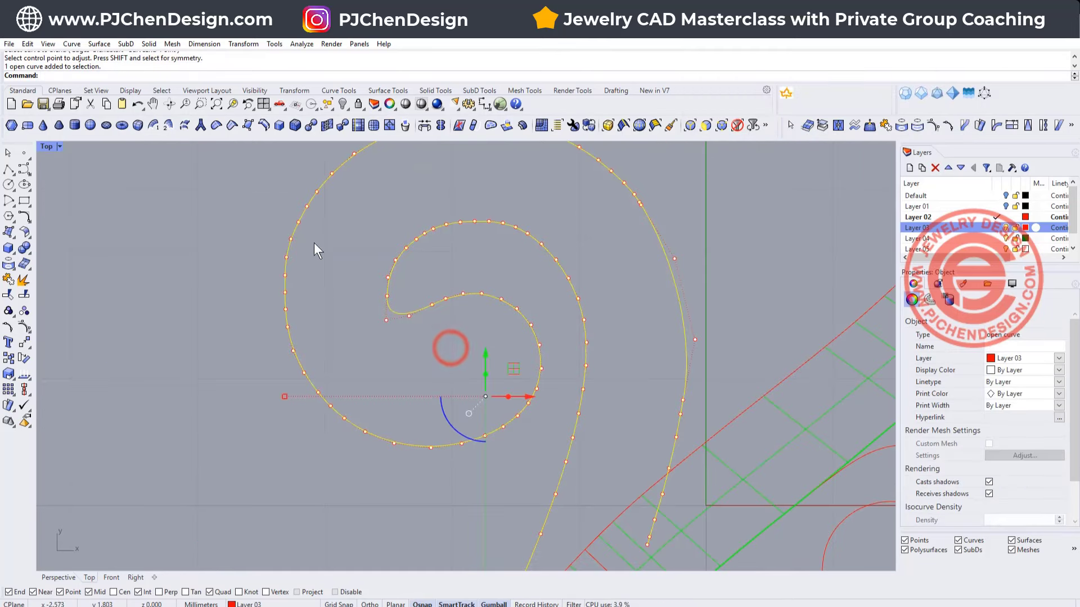
left_click(9, 279)
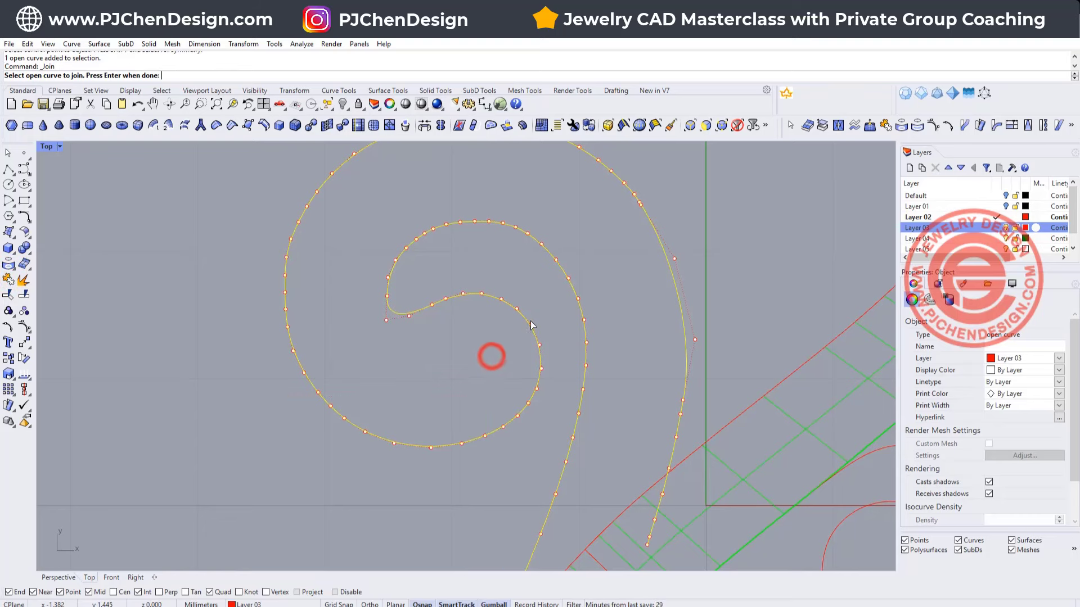
key("Return")
left_click(432, 334)
scroll(457, 346, "down", 3)
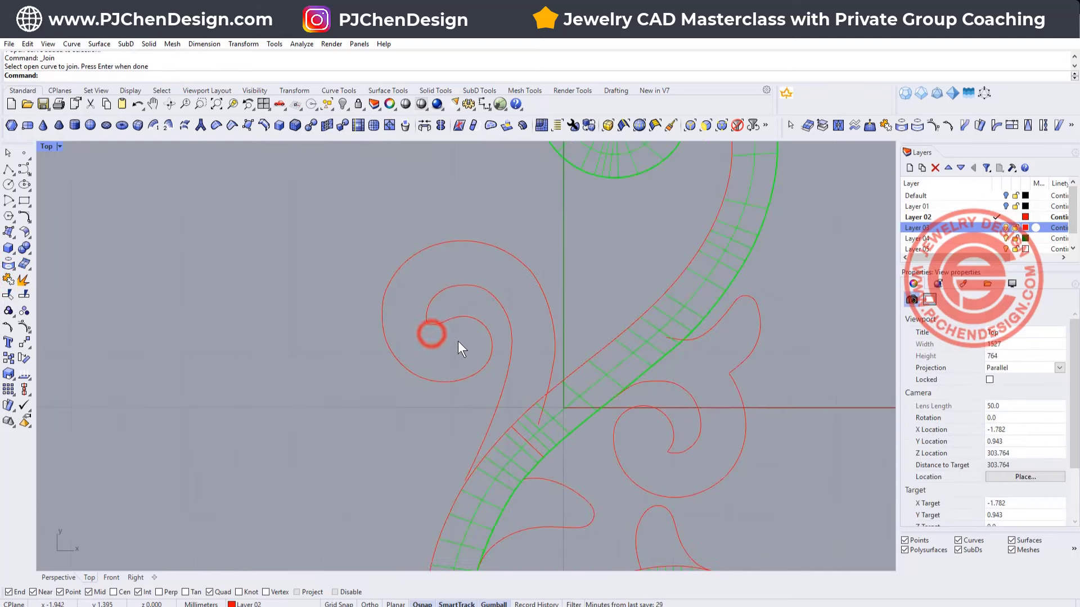
- Move the last two control points on the side scroll's inner stem end so that the end sits inside the main scroll
scroll(486, 375, "up", 5)
left_click(488, 370)
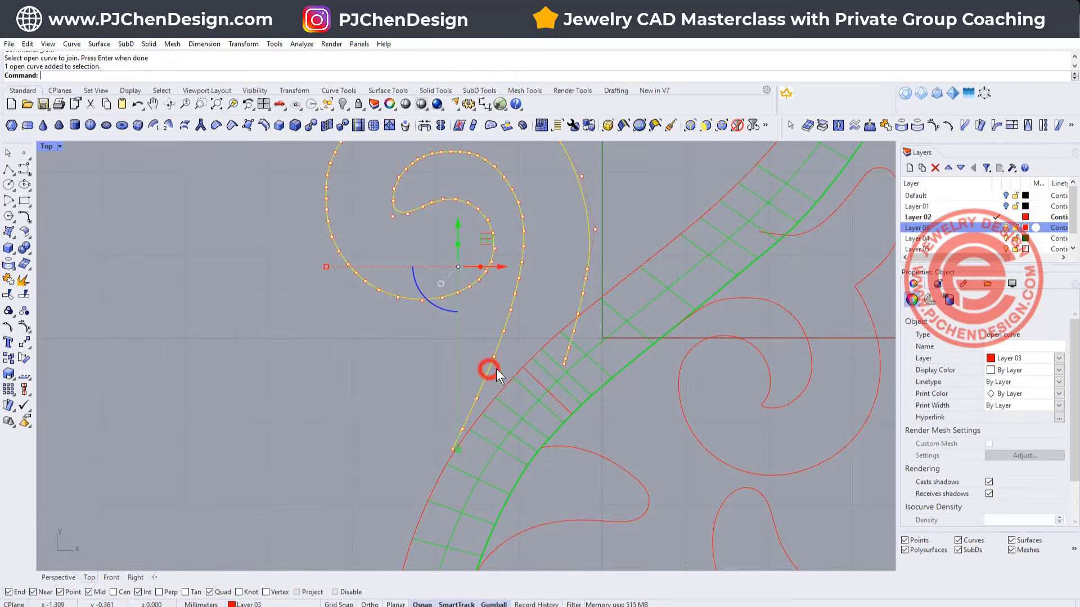
scroll(455, 447, "up", 5)
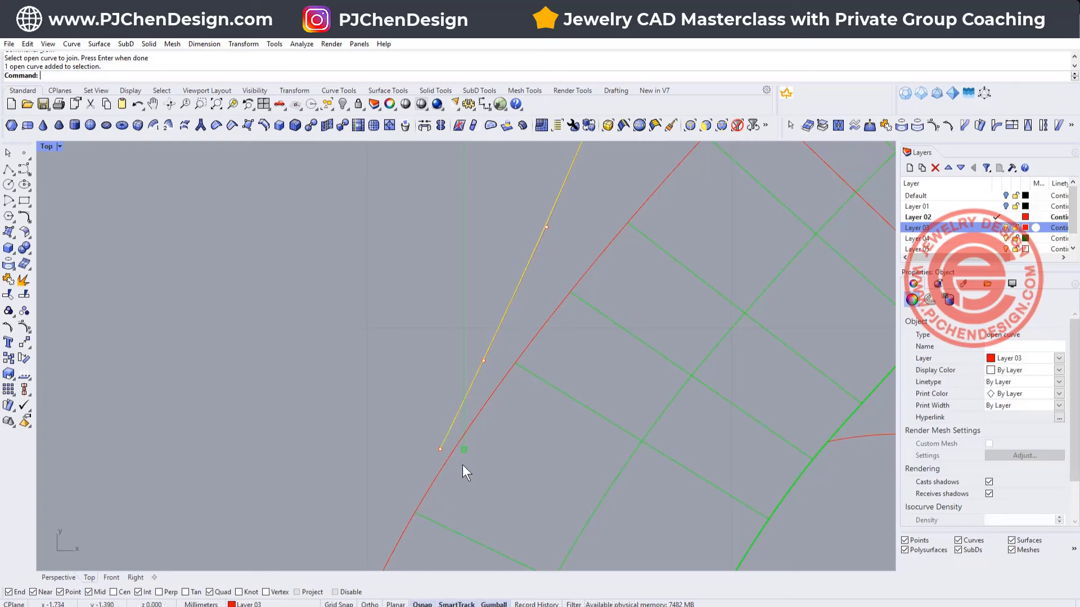
scroll(462, 465, "down", 3)
left_click_drag(373, 352, 484, 450)
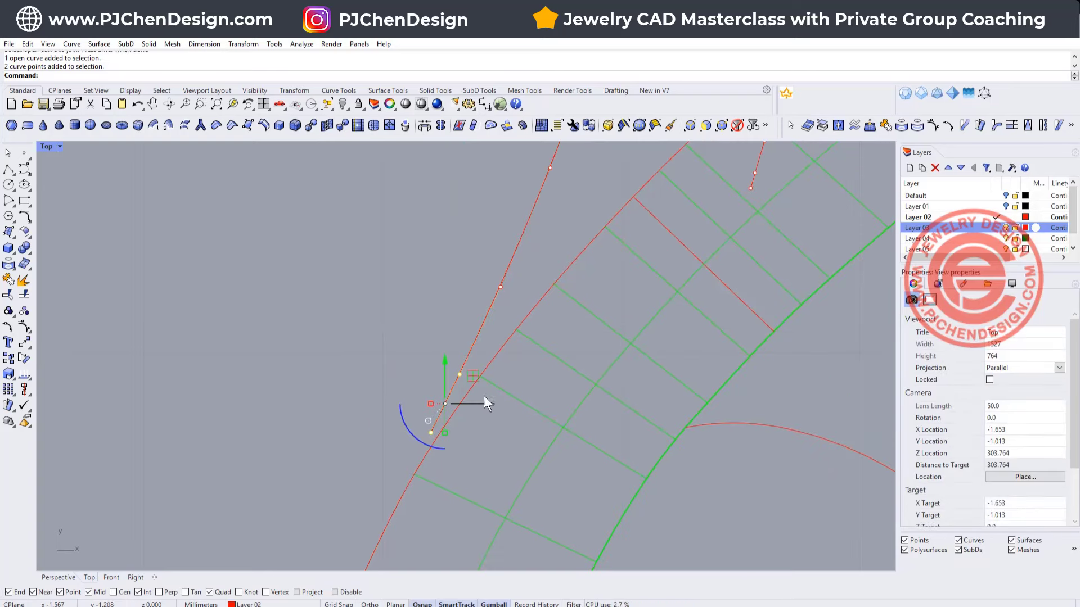
left_click_drag(473, 376, 492, 401)
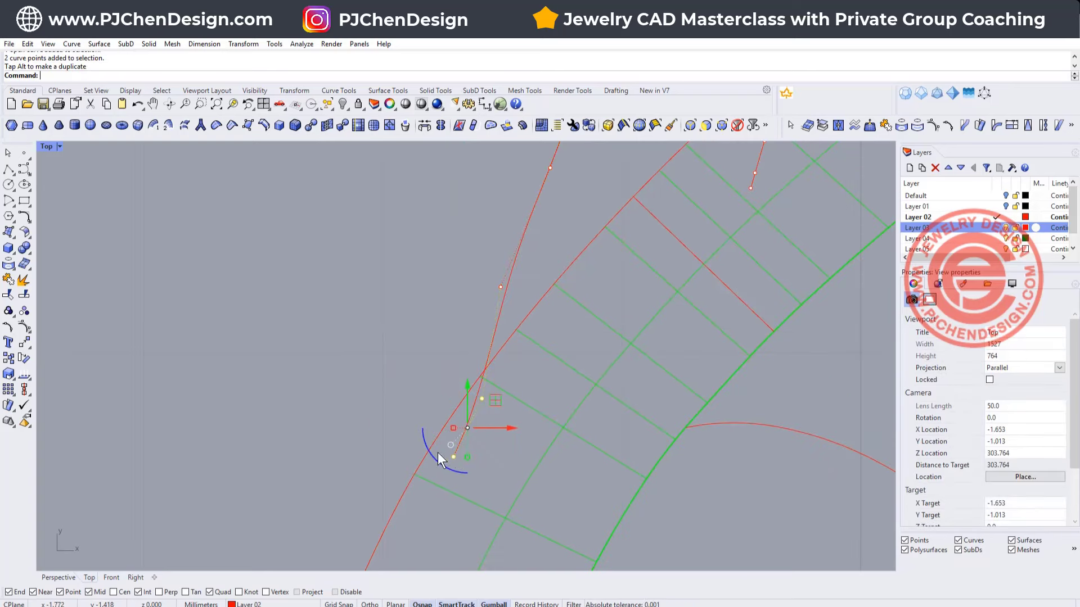
left_click_drag(424, 458, 531, 458)
left_click(630, 345)
scroll(630, 345, "down", 6)
right_click_drag(656, 345, 647, 391)
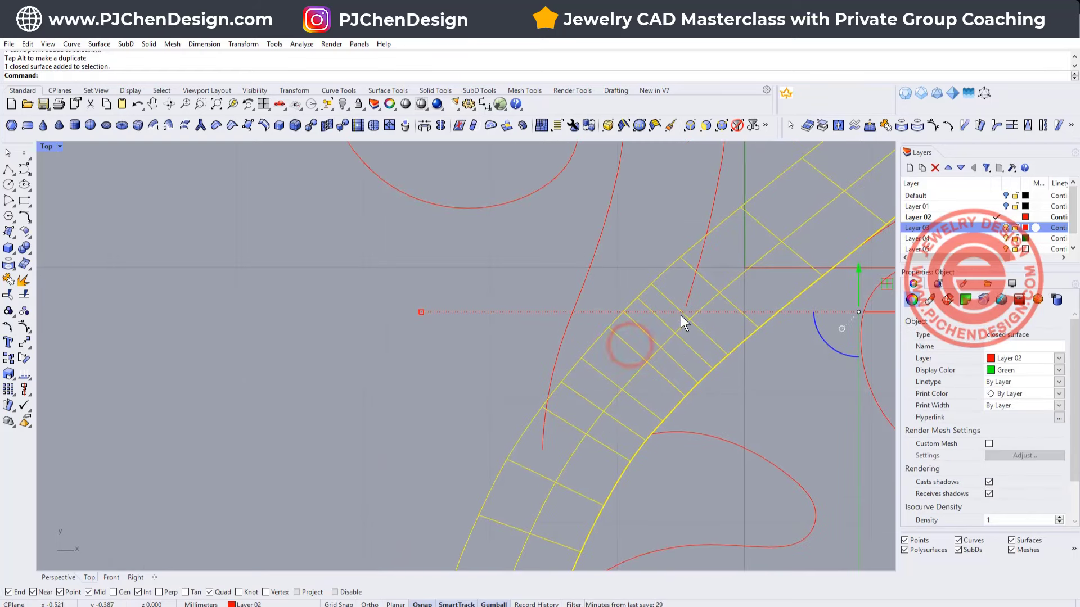
- Move the end control points of the side scroll's outer stem deeper into the main scroll
left_click(686, 303)
scroll(678, 317, "up", 2)
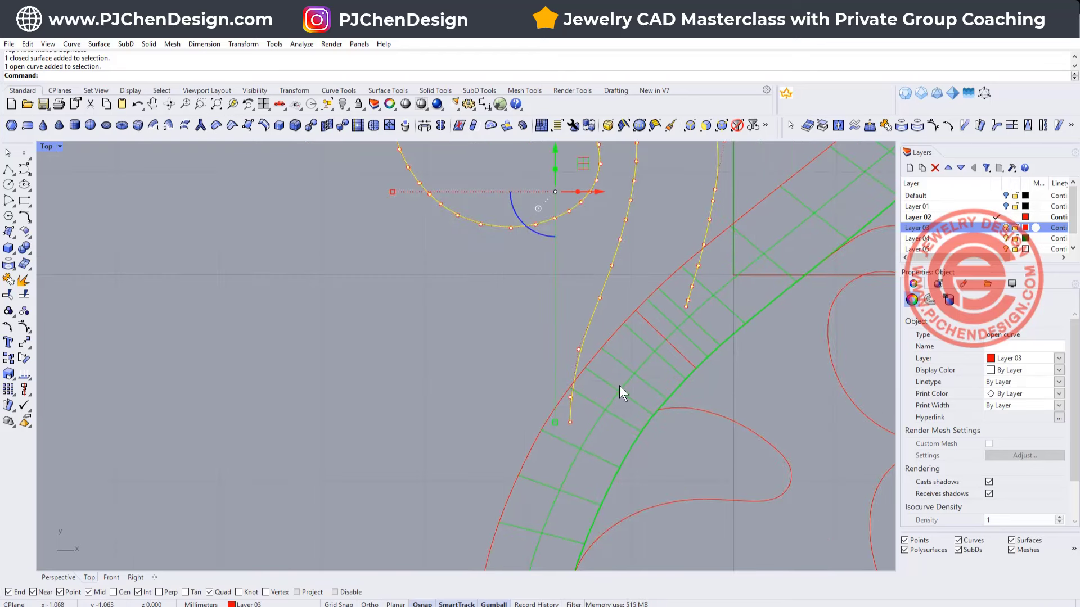
scroll(619, 386, "up", 6)
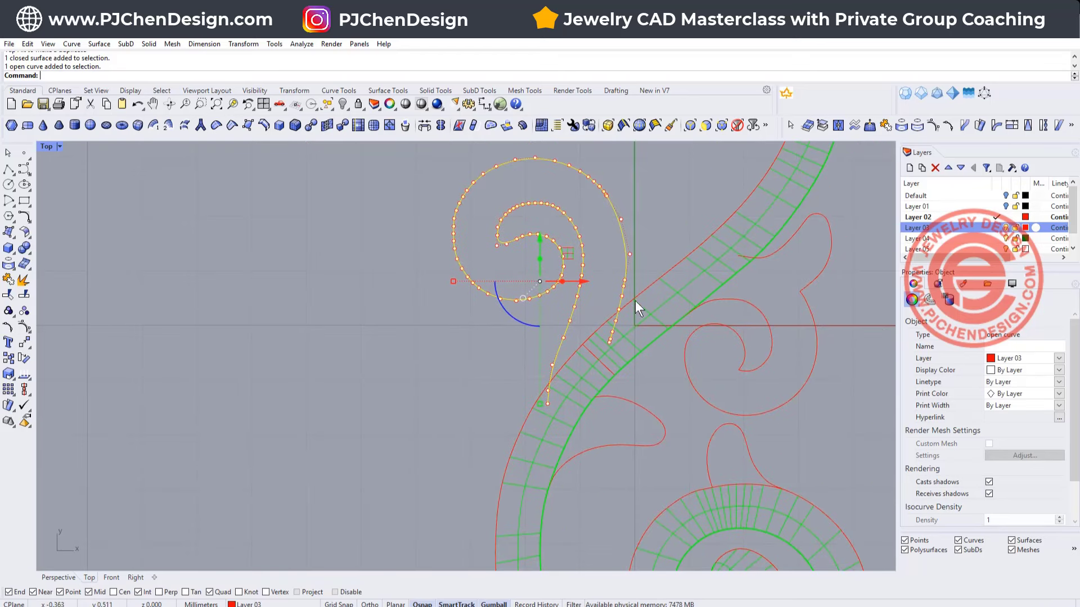
scroll(600, 345, "down", 5)
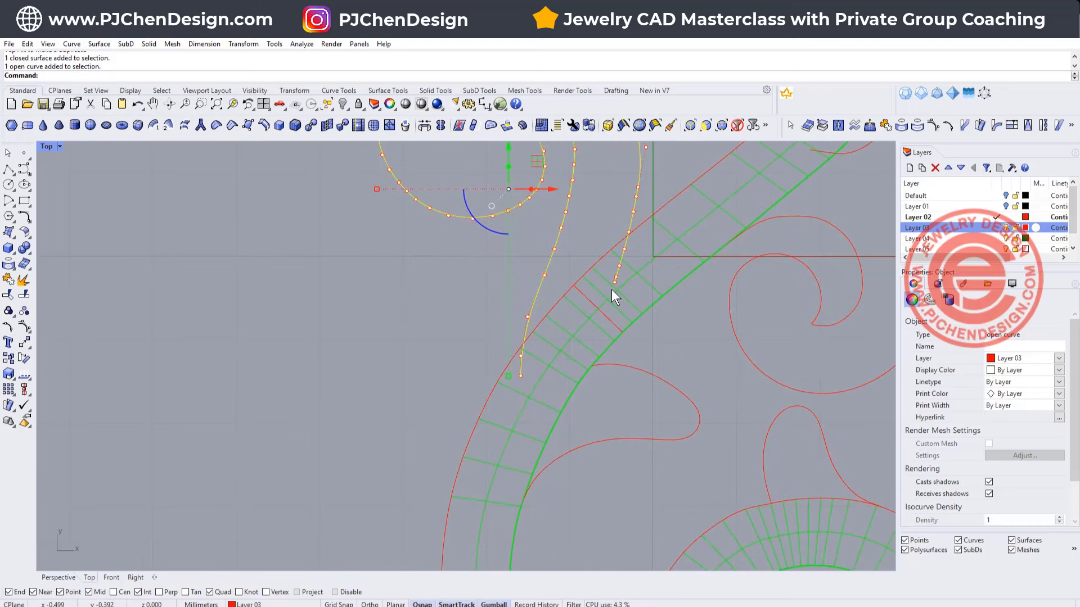
left_click_drag(611, 239, 608, 347)
- Delete the last control point at the inner stem's end to shorten and smooth the curve
left_click(485, 404)
scroll(443, 448, "up", 4)
left_click(443, 448)
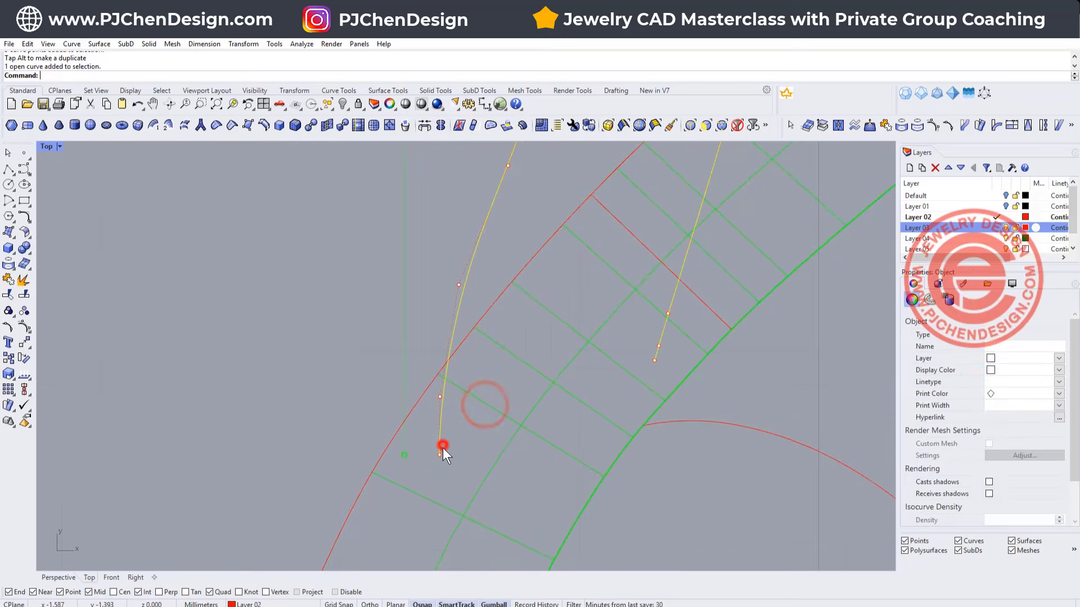
left_click(438, 454)
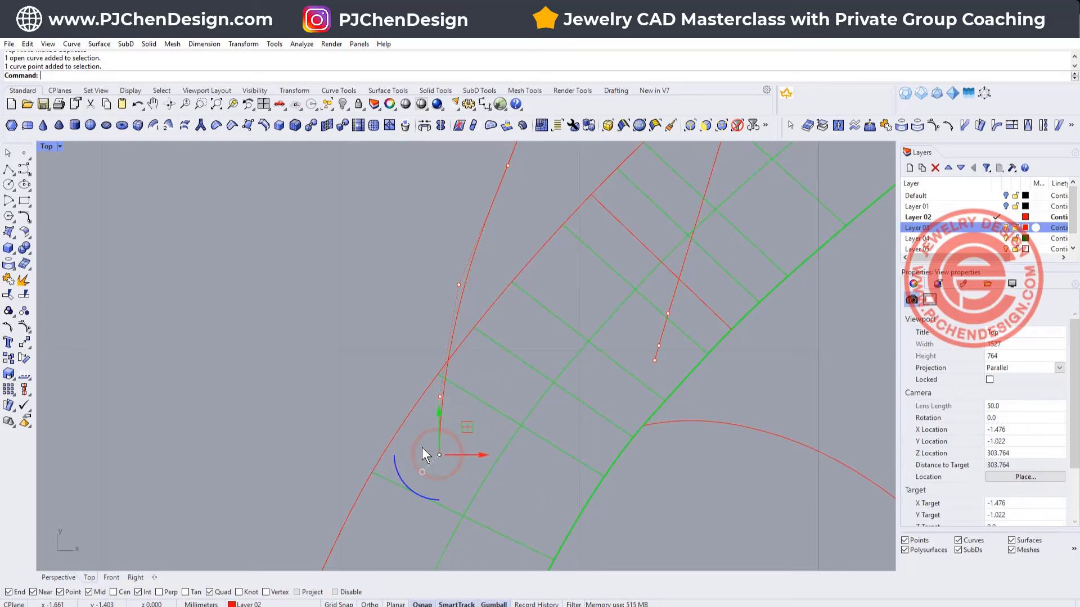
key("Delete")
scroll(513, 344, "down", 5)
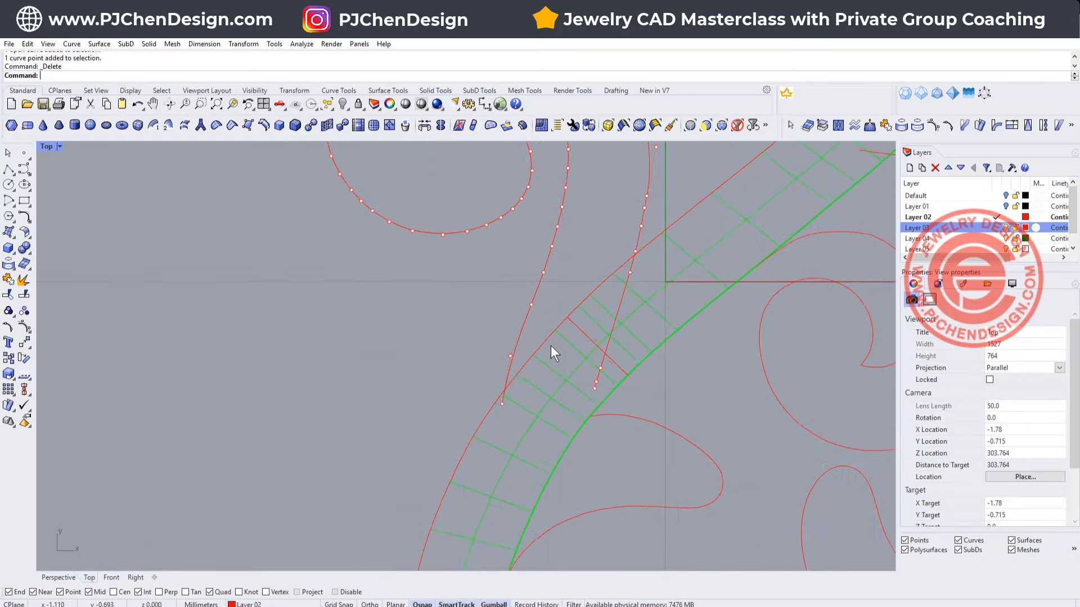
- Split the side scroll curve with the Point option just past the rounded tip, on the outer side of the inner spiral
right_click_drag(386, 293, 356, 311)
scroll(518, 292, "up", 2)
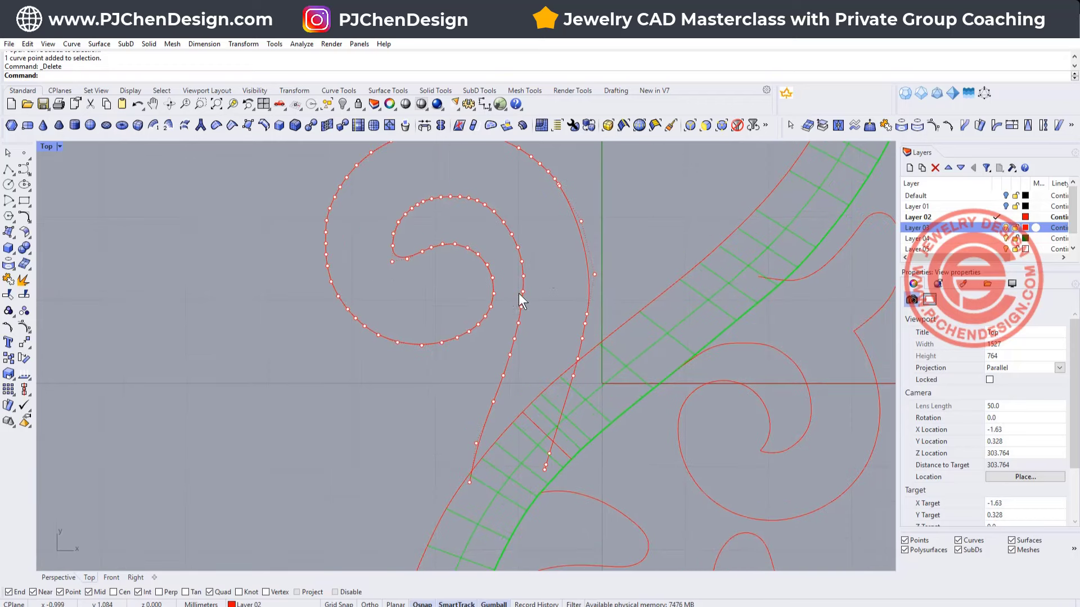
scroll(581, 233, "down", 6)
right_click_drag(576, 241, 553, 270)
left_click(552, 269)
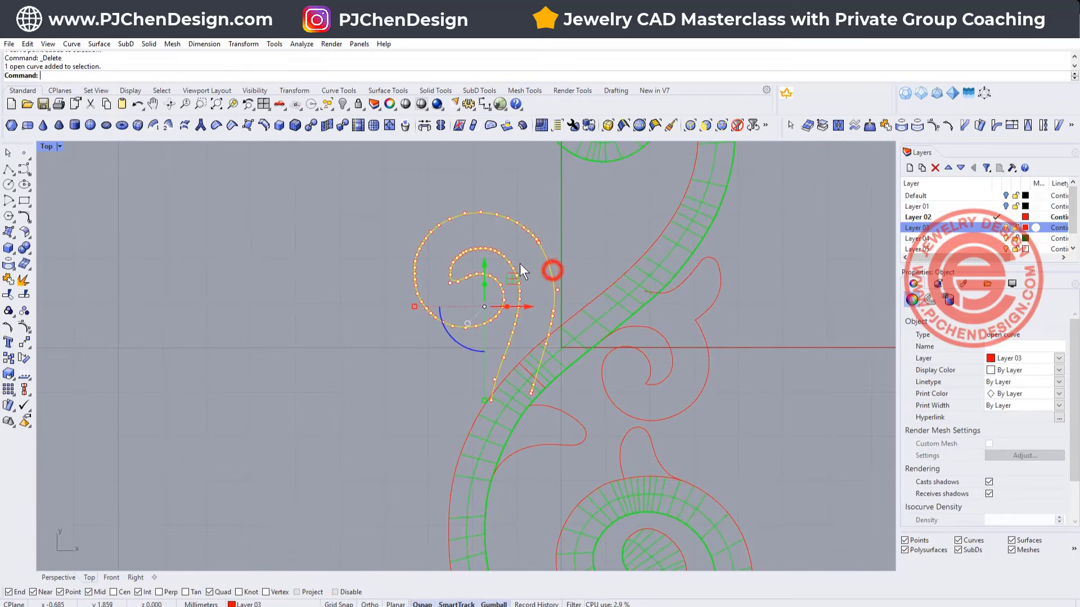
scroll(499, 262, "up", 8)
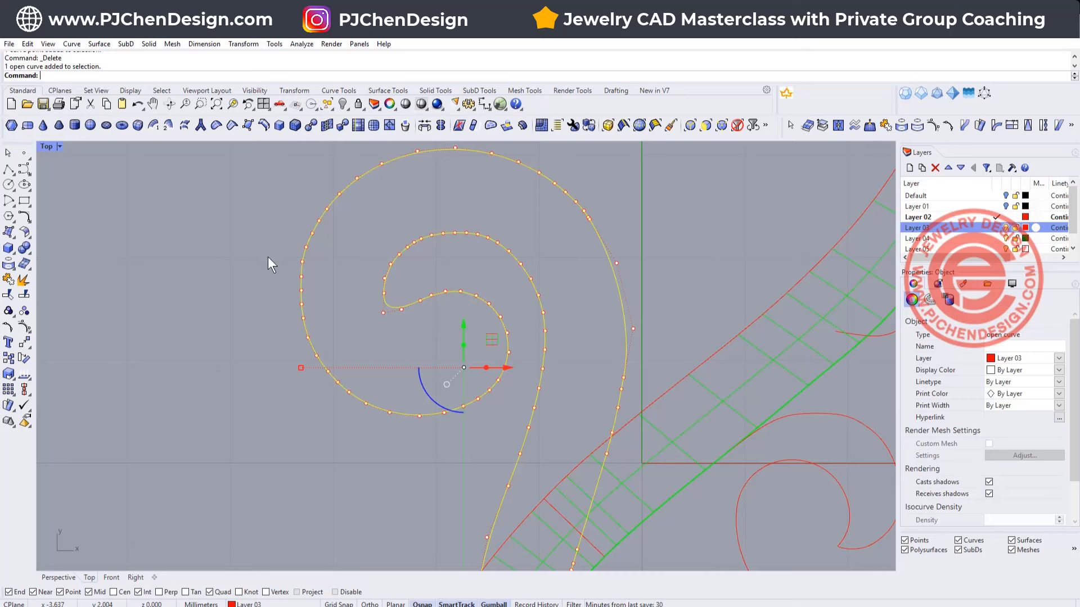
left_click(27, 291)
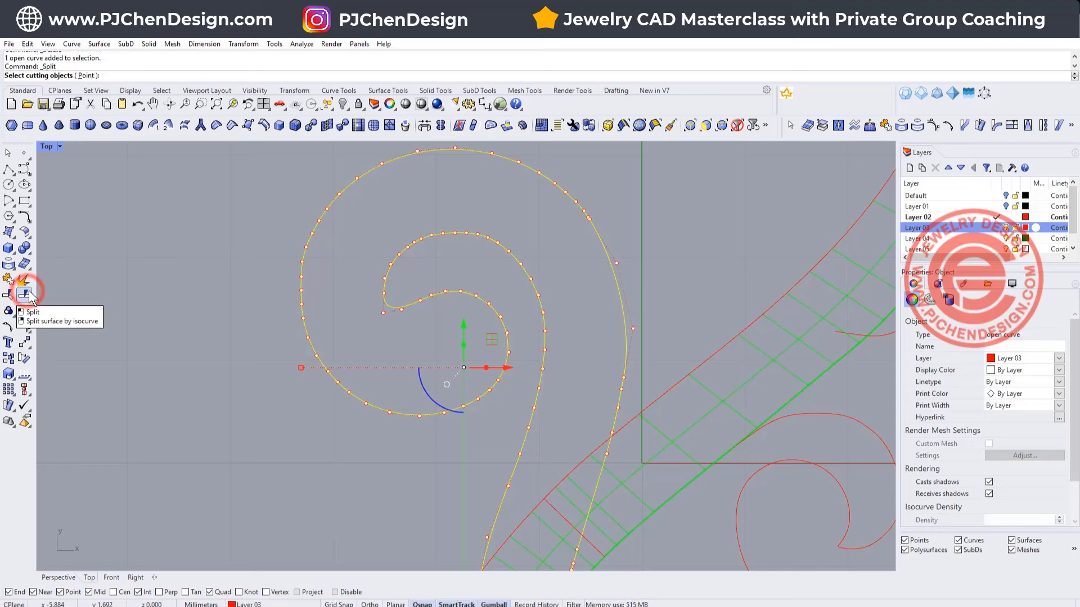
left_click(88, 74)
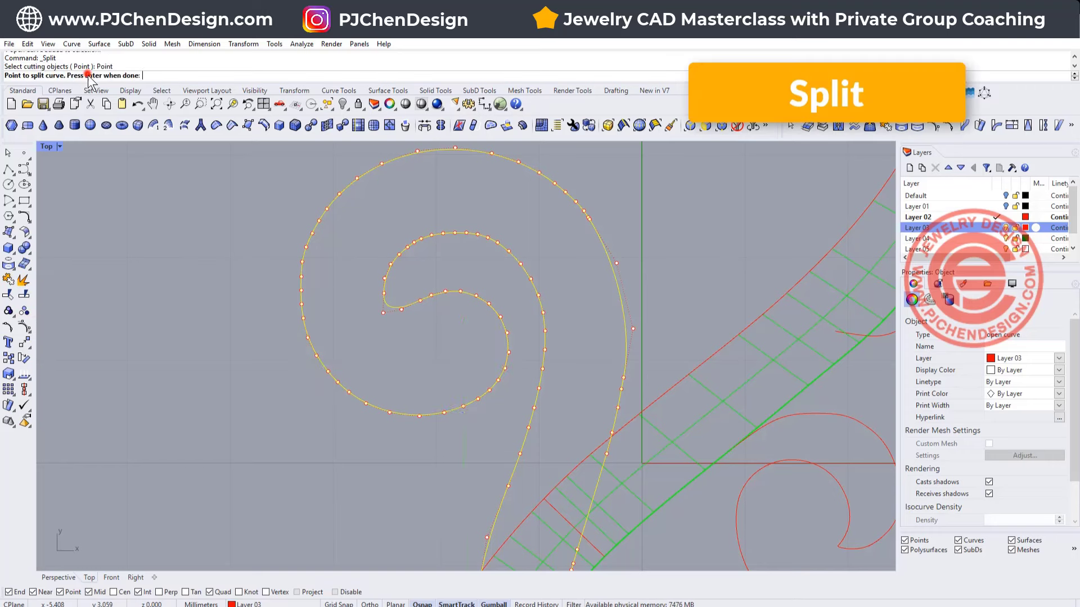
scroll(509, 339, "up", 5)
left_click(515, 339)
scroll(516, 338, "down", 8)
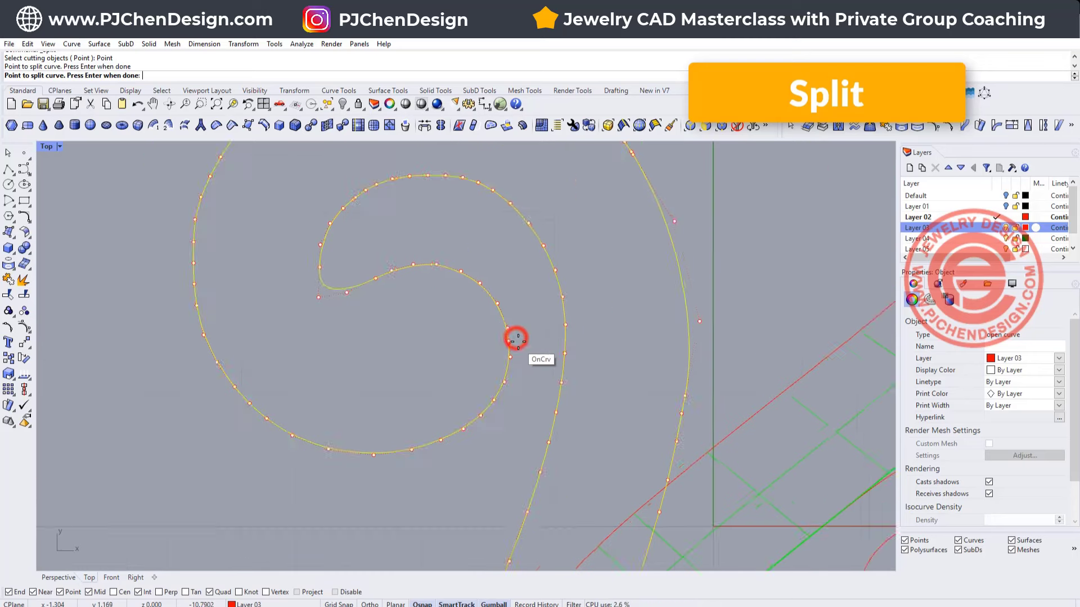
right_click(515, 338)
- Set the display color of the inner spiral piece to Blue and check the two rails separately
left_click(502, 306)
left_click(478, 293)
left_click(478, 293)
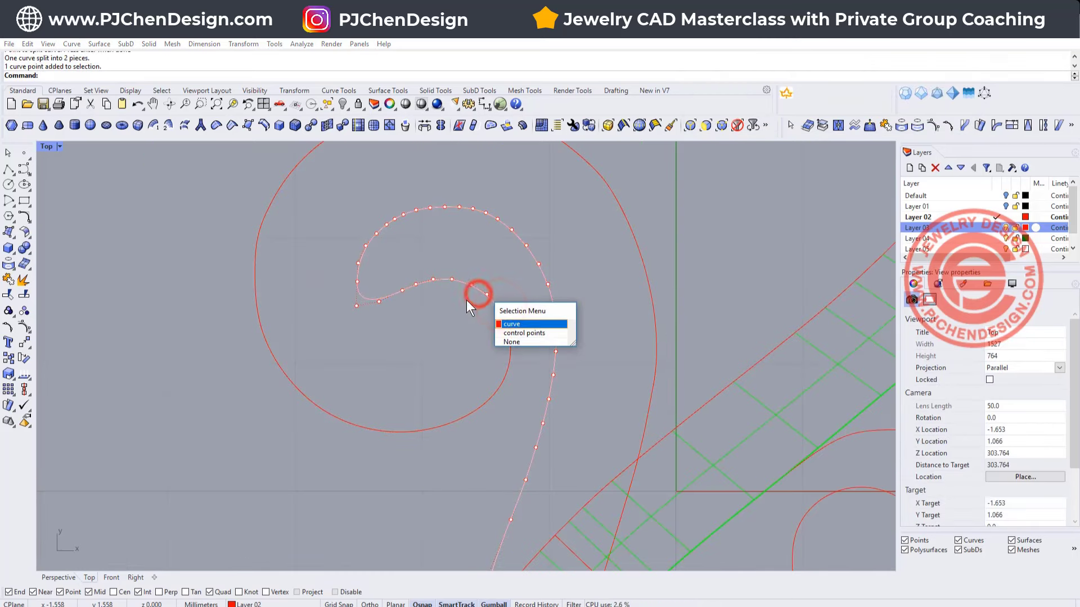
key("Escape")
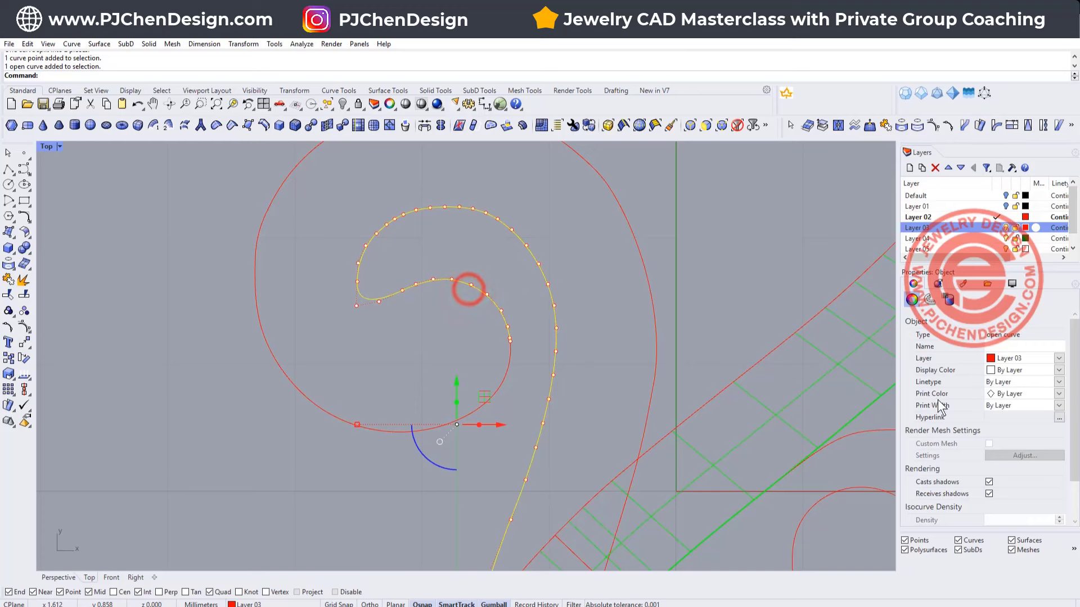
left_click(1057, 370)
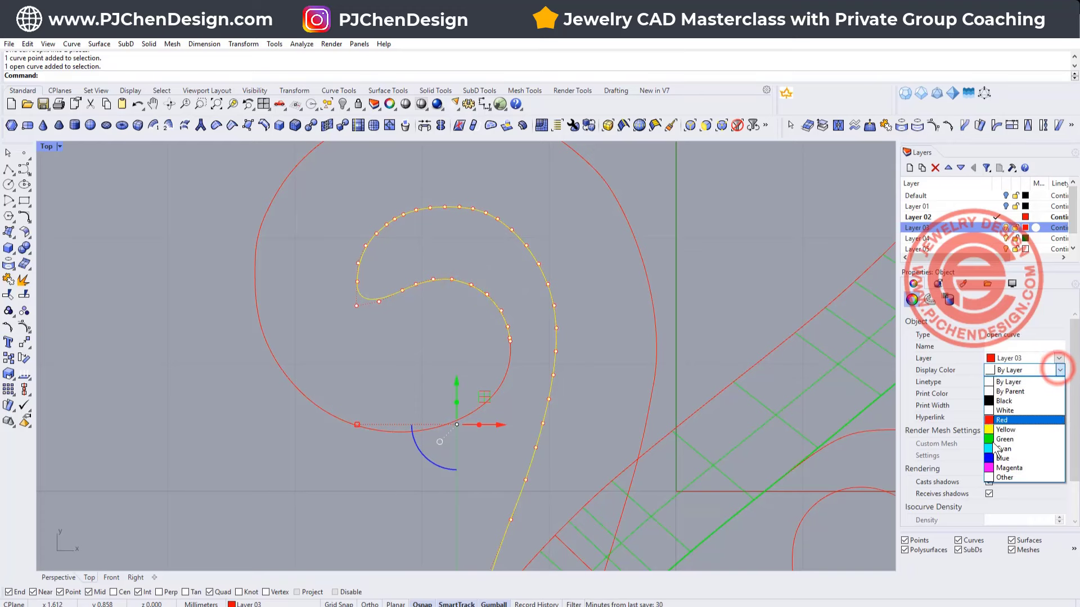
left_click(1020, 458)
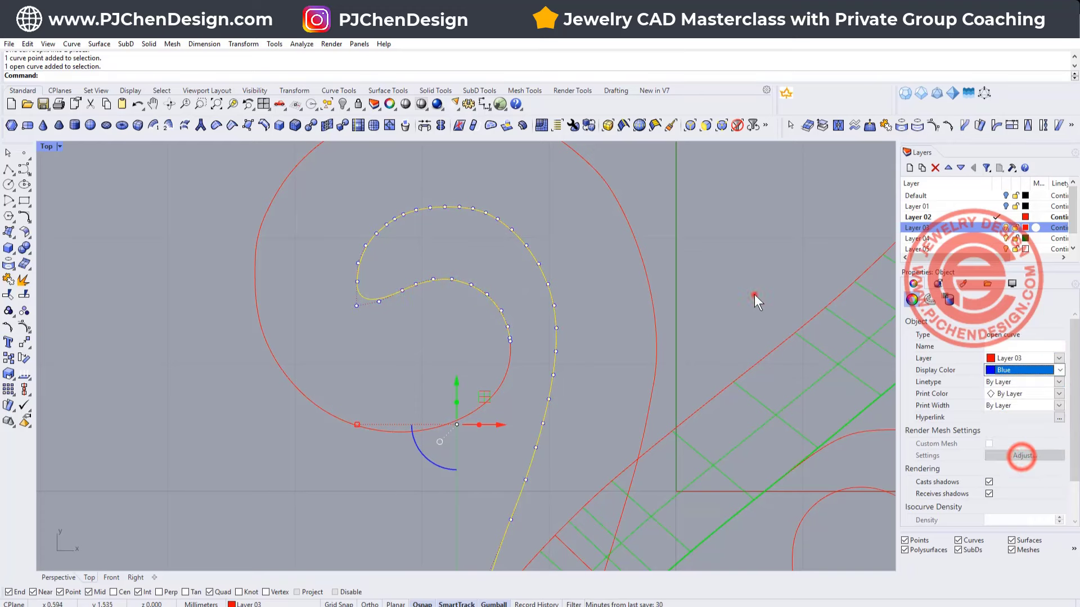
left_click(754, 295)
scroll(743, 301, "down", 8)
right_click_drag(689, 338, 470, 286)
left_click(449, 234)
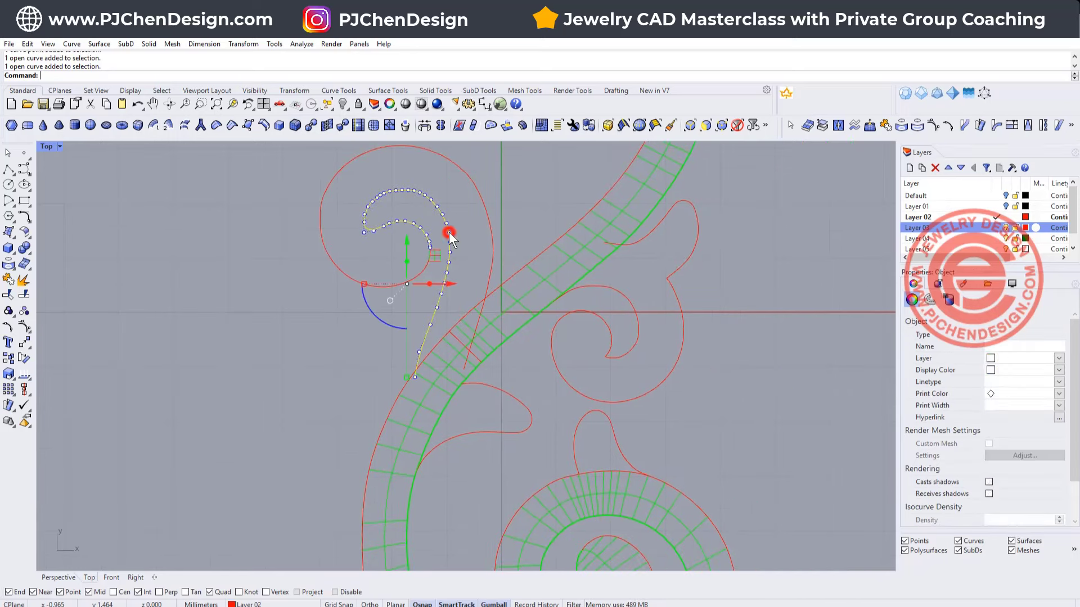
left_click(488, 229)
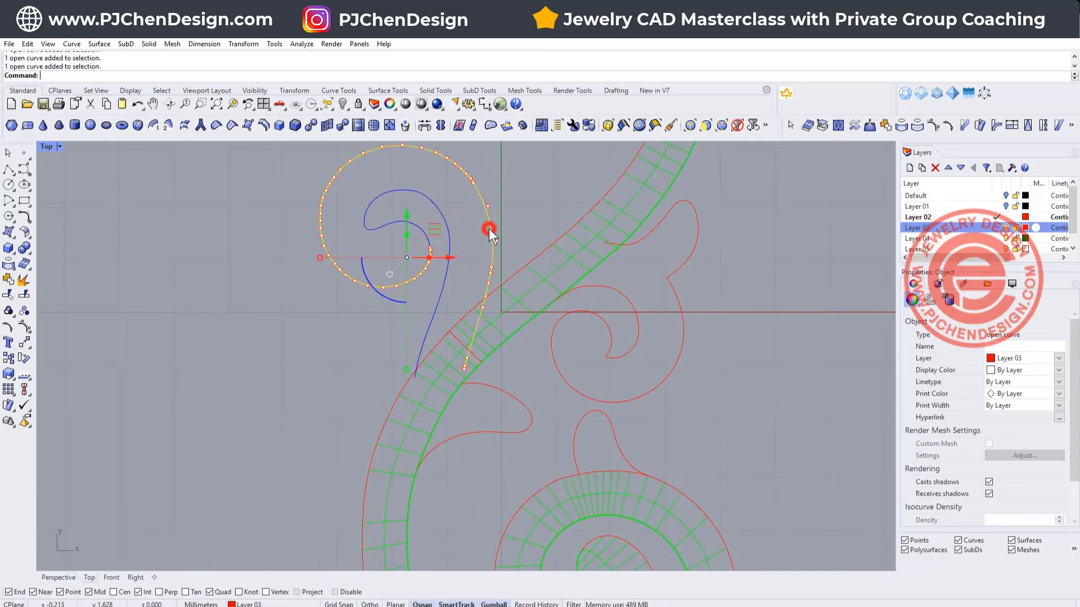
left_click(190, 256)
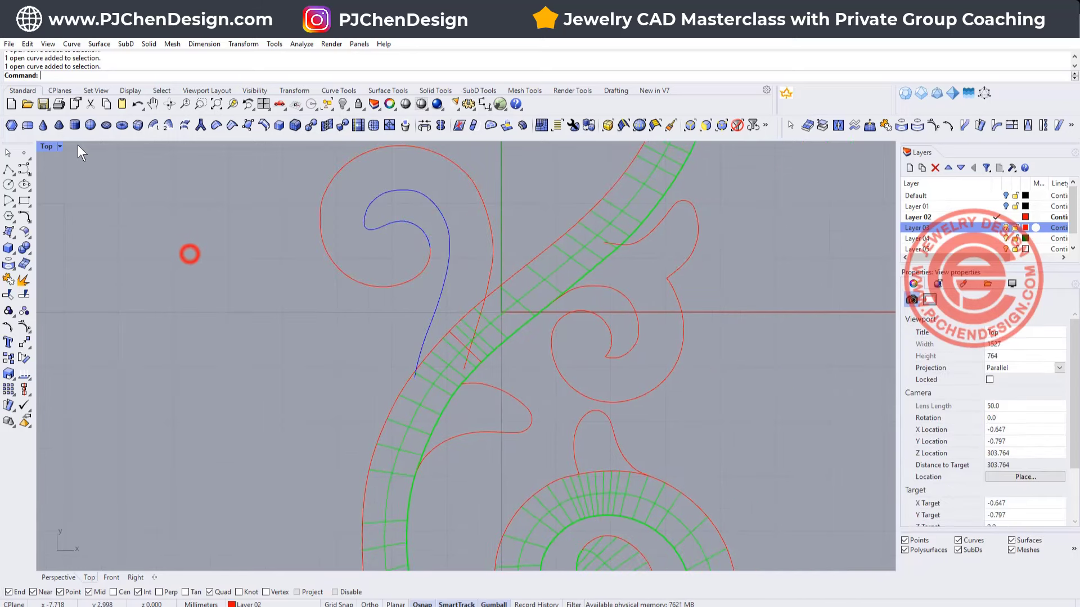
- Draw a vertical circle by diameter between the side scroll's two stem ends and bring up all four viewports with an orbited perspective
left_click(9, 185)
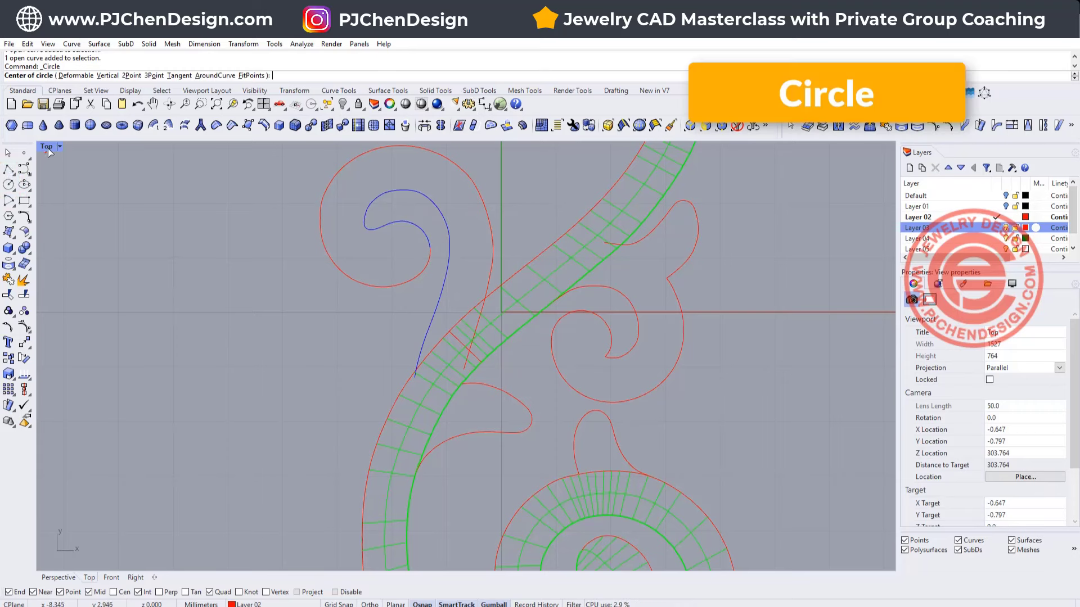
left_click(13, 189)
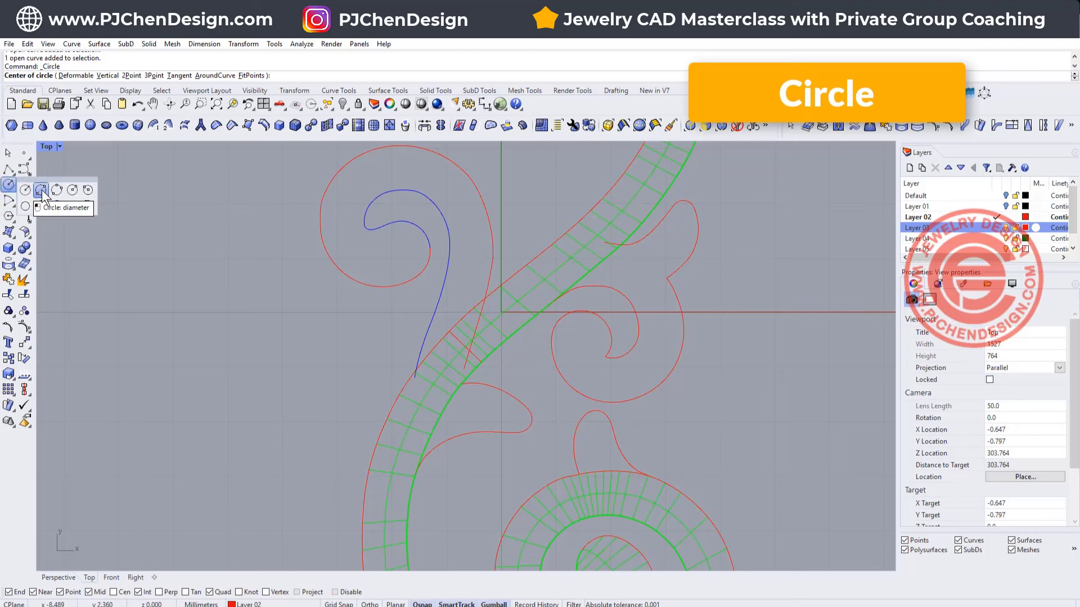
left_click(41, 191)
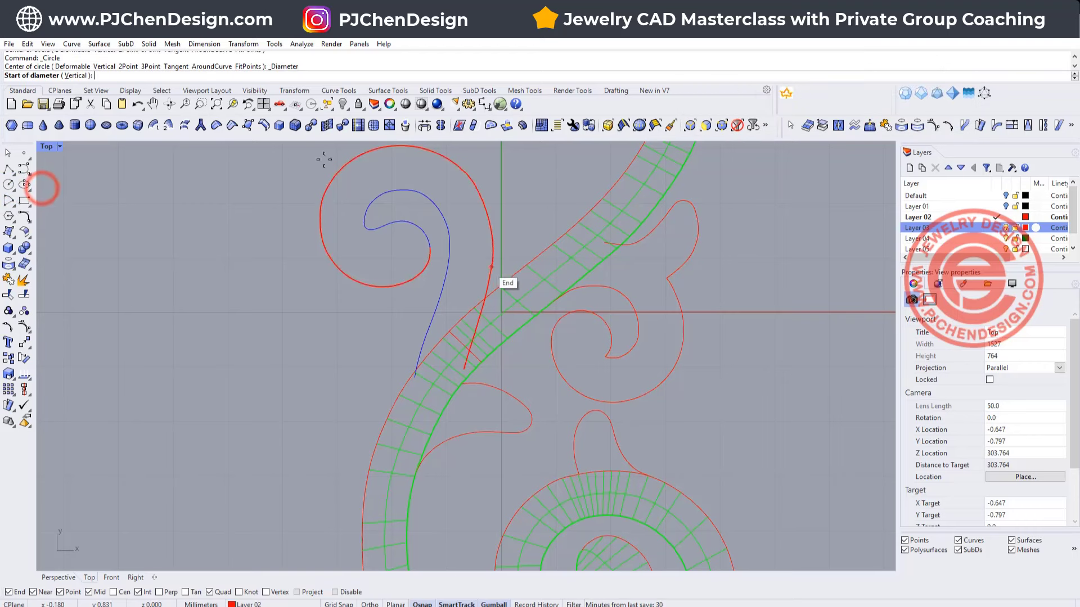
left_click(77, 76)
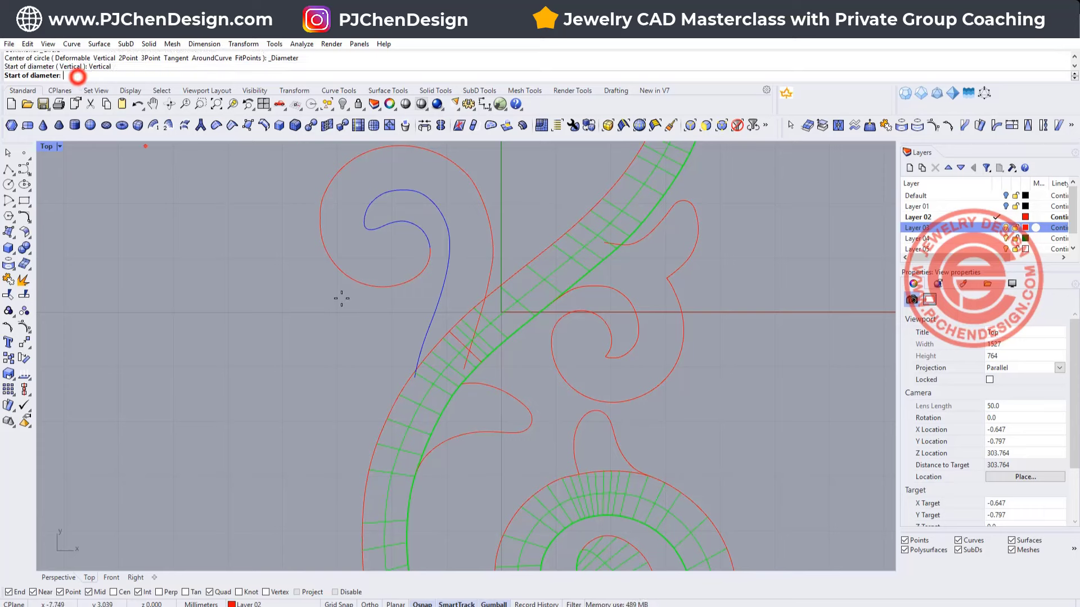
left_click(414, 378)
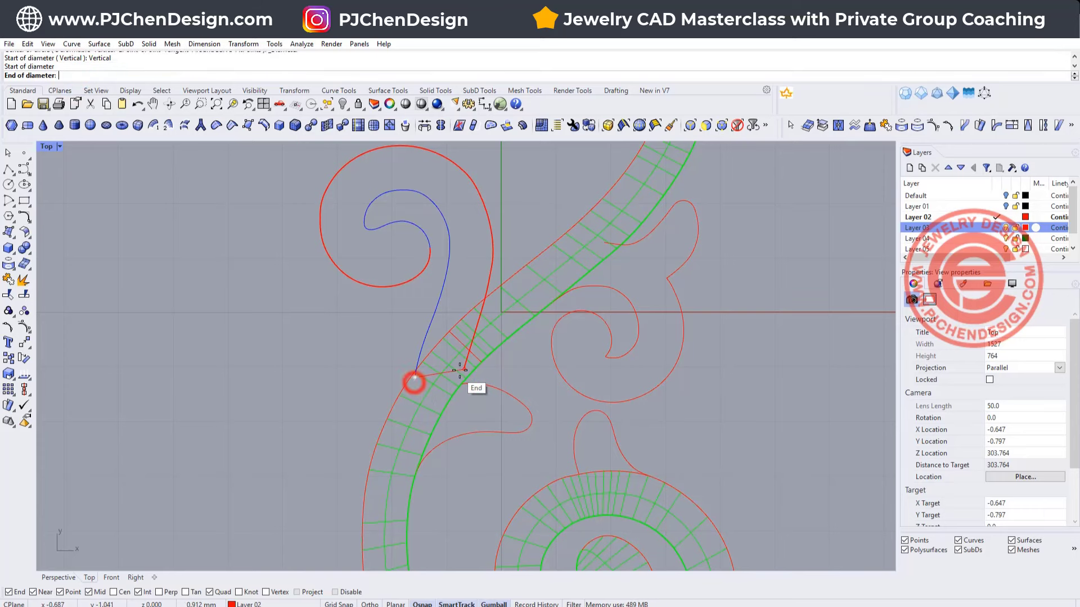
left_click(466, 370)
key("Return")
key("Escape")
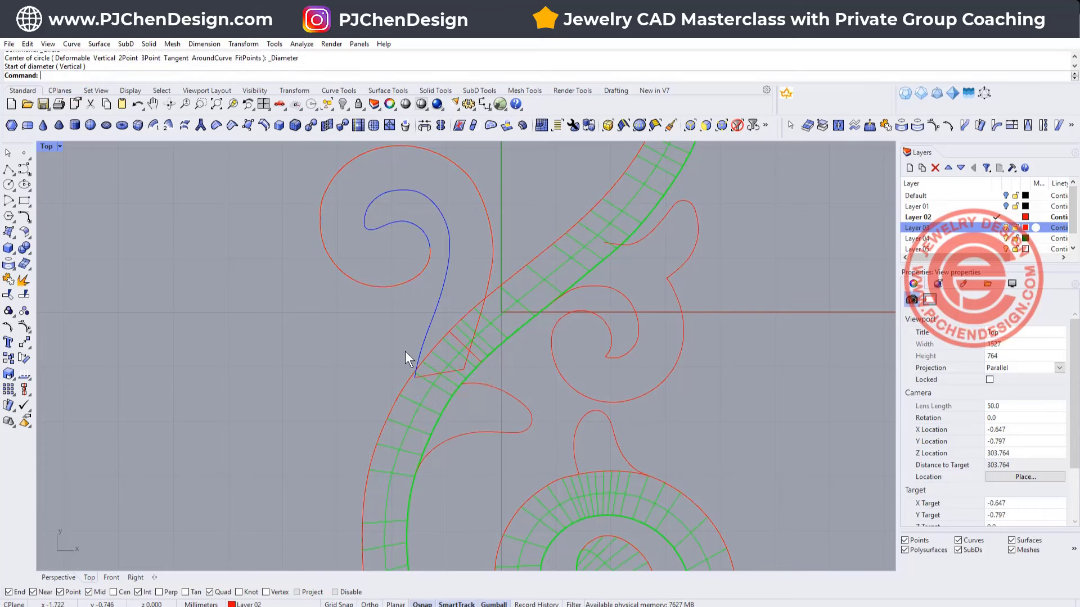
double_click(45, 146)
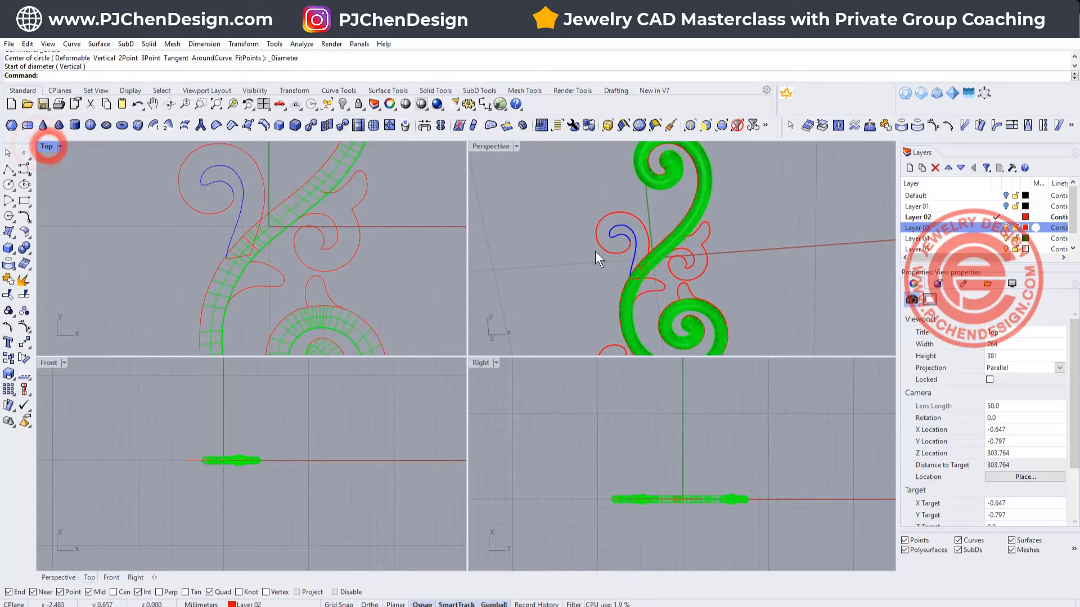
right_click_drag(595, 251, 680, 325)
scroll(643, 225, "down", 7)
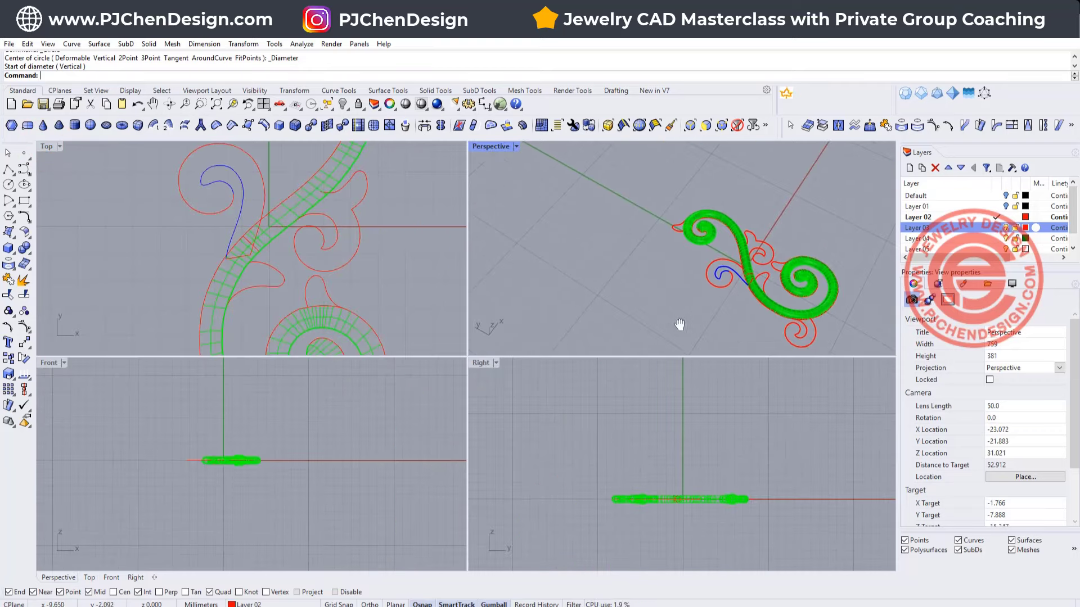
- Select the side scroll's circular profile and scale it down vertically until it is slightly lower than the main scroll's tube
scroll(773, 311, "up", 7)
right_click_drag(775, 312, 707, 281)
scroll(664, 227, "up", 4)
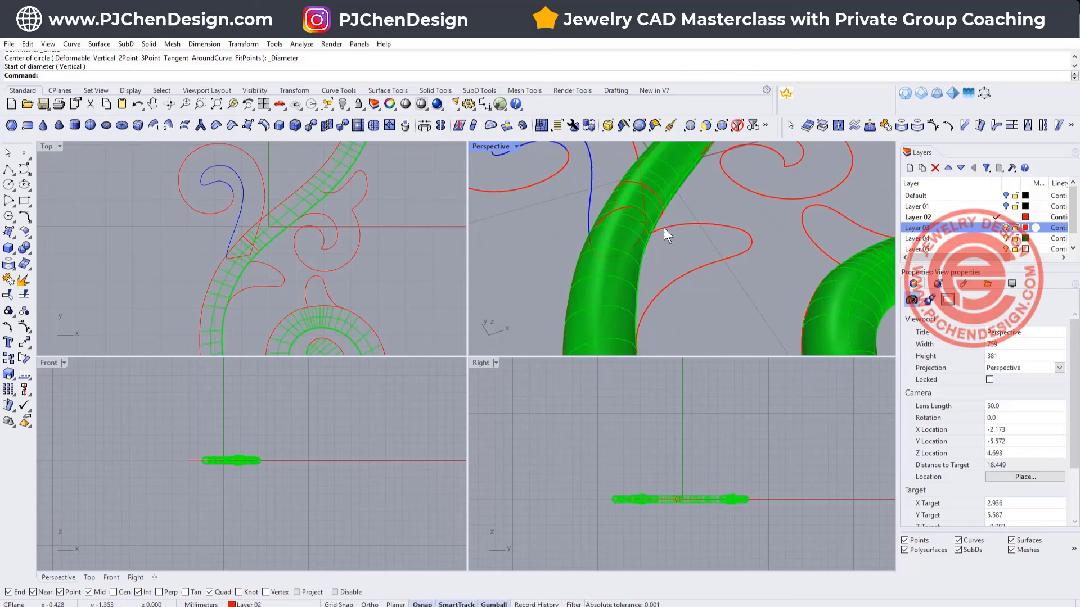
left_click(611, 210)
left_click(611, 211)
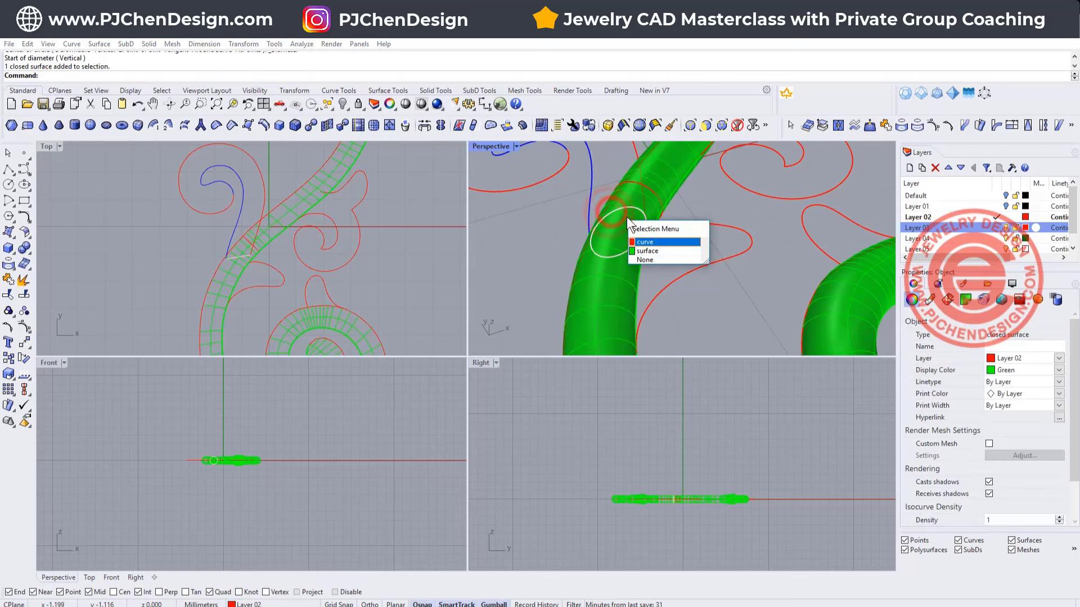
left_click(652, 242)
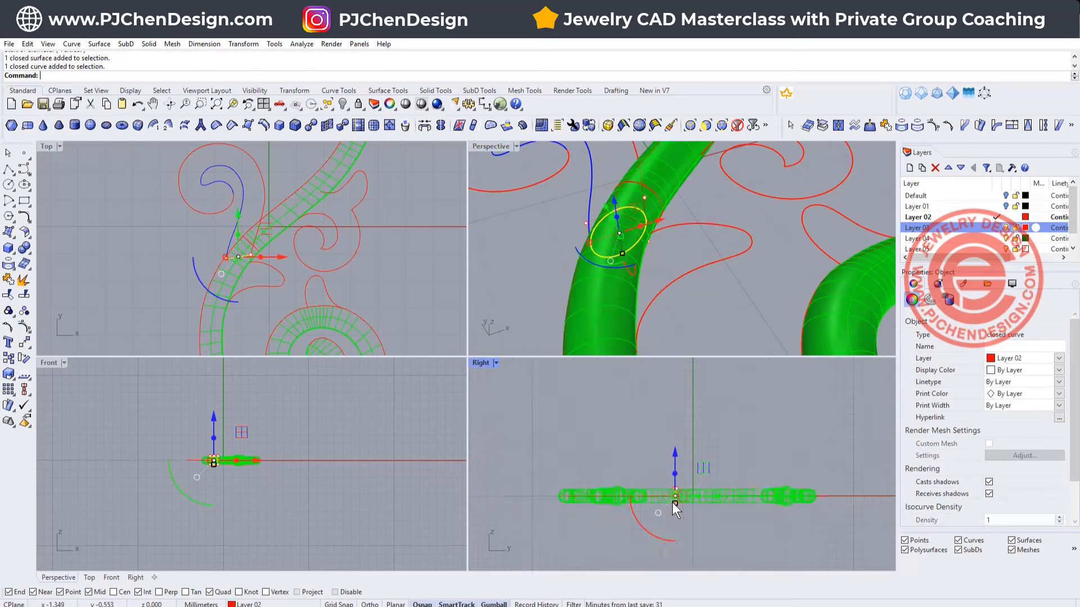
scroll(673, 502, "up", 6)
scroll(665, 532, "up", 3)
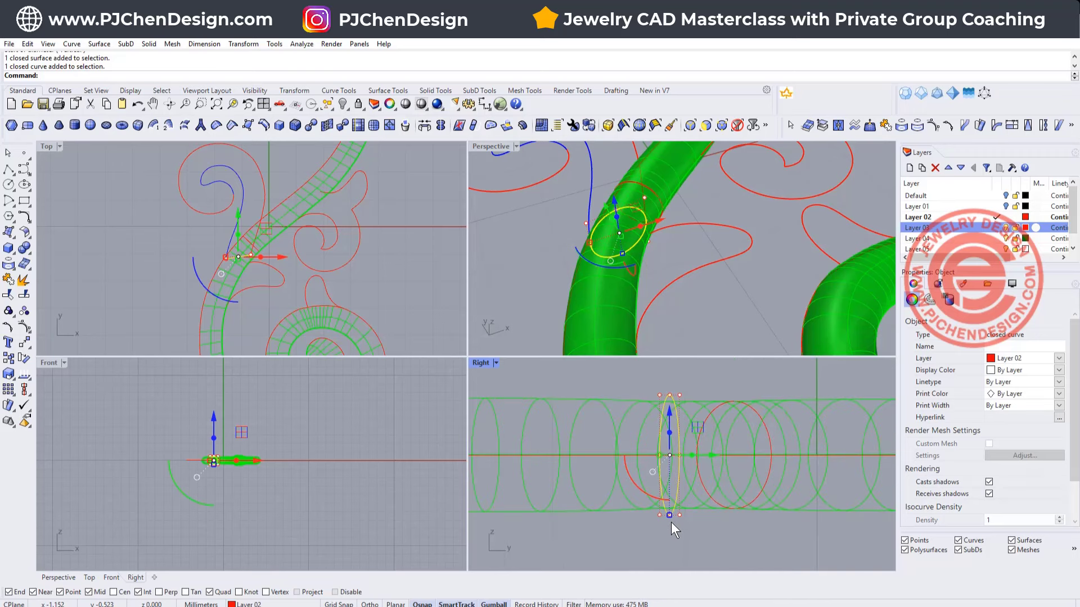
left_click_drag(669, 504, 670, 504)
left_click(517, 367)
- Start a Sweep 2 Rails with the side scroll's blue inner and red outer curves as rails, the flattened circle as cross section, and the default seam
scroll(597, 248, "down", 8)
right_click_drag(598, 249, 657, 264)
right_click_drag(692, 297, 670, 268)
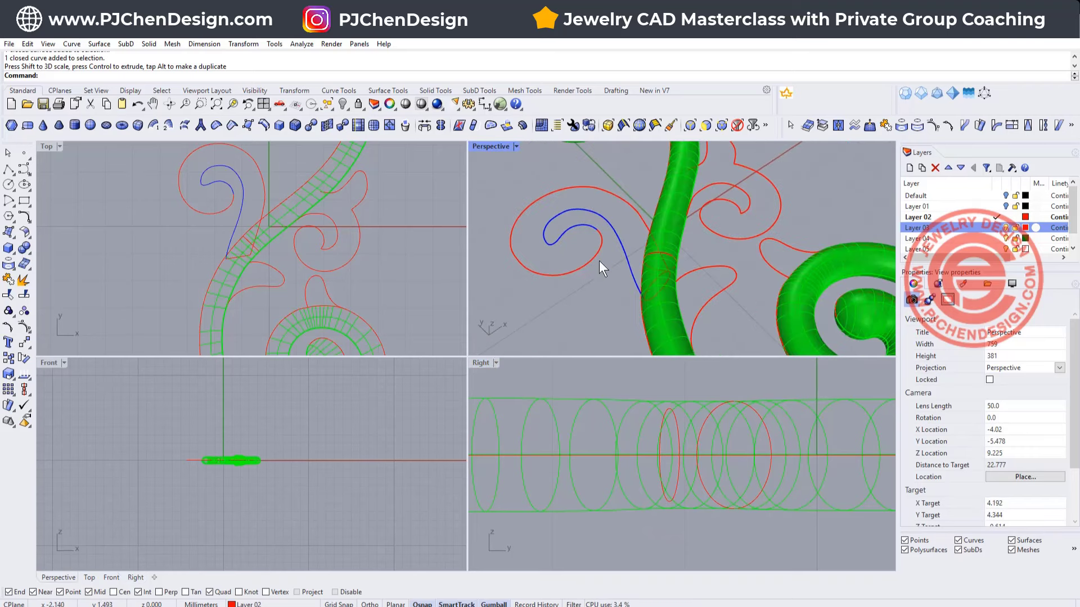
left_click(99, 44)
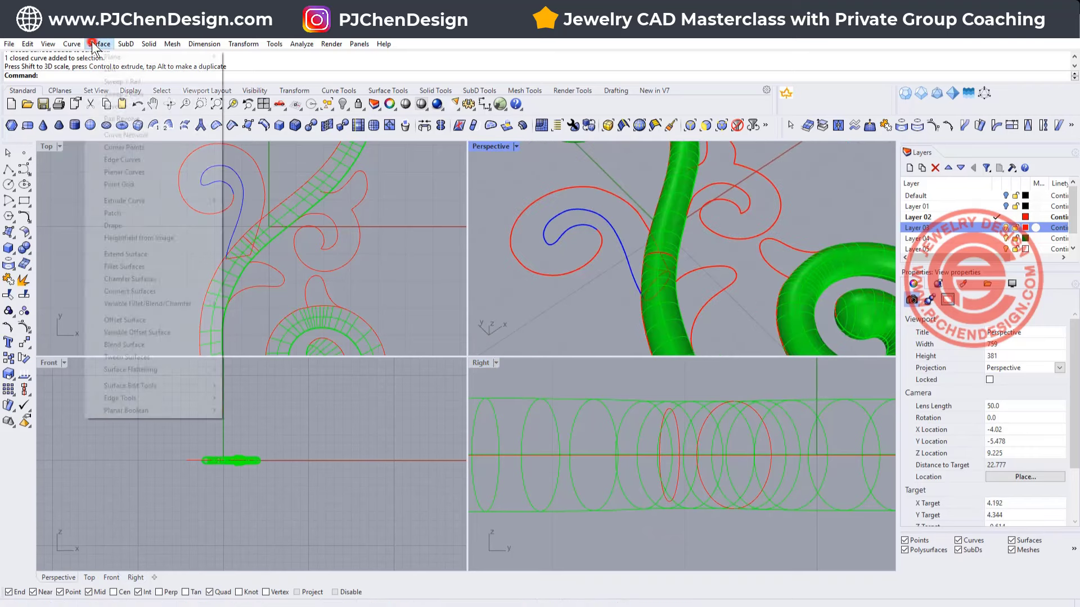
left_click(137, 96)
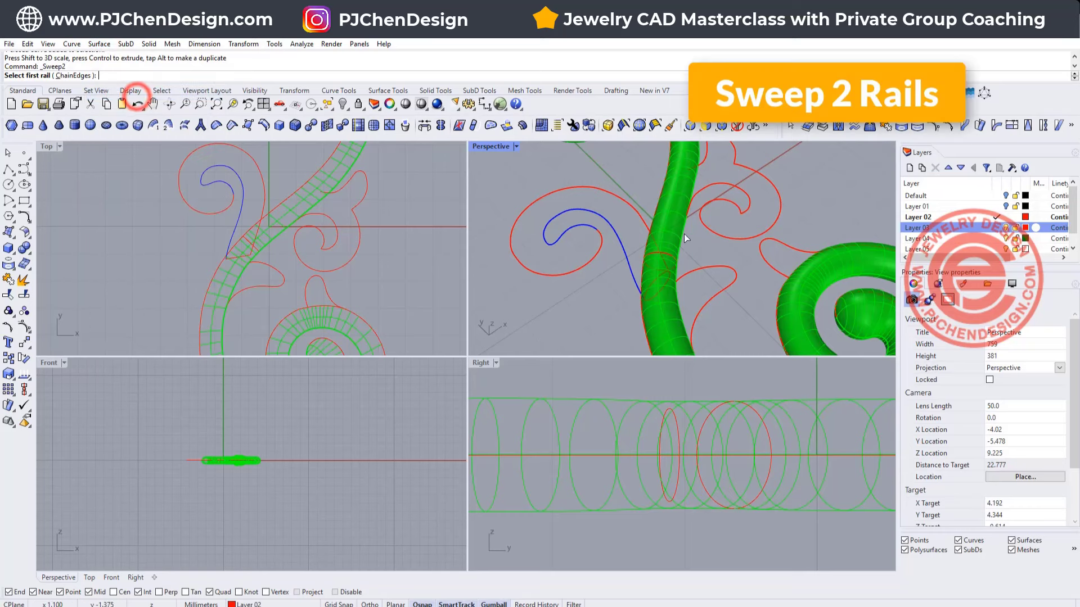
left_click(631, 264)
left_click(641, 226)
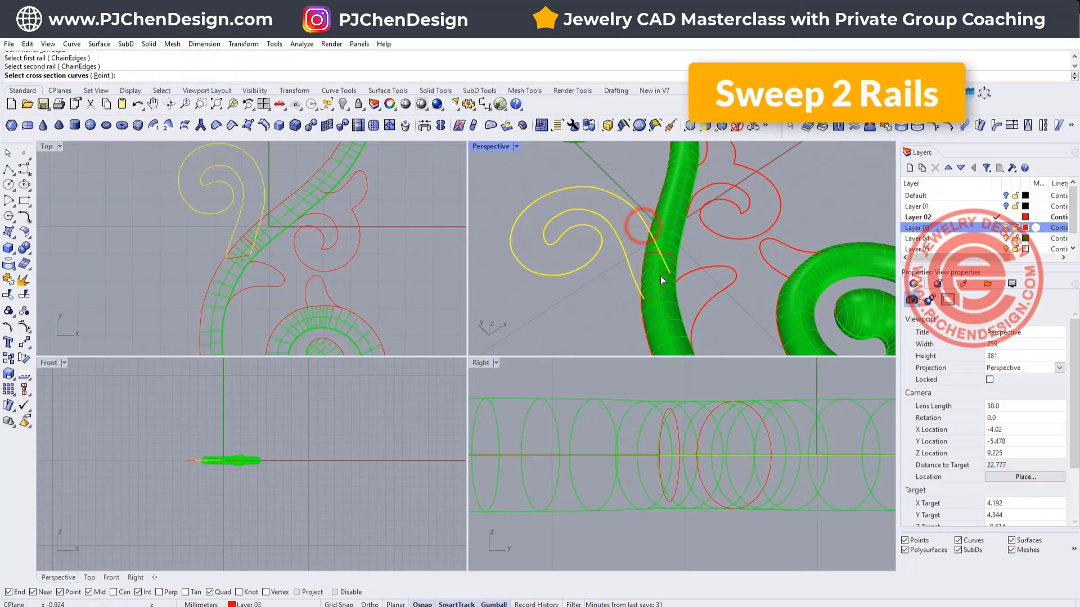
left_click(660, 275)
key("Return")
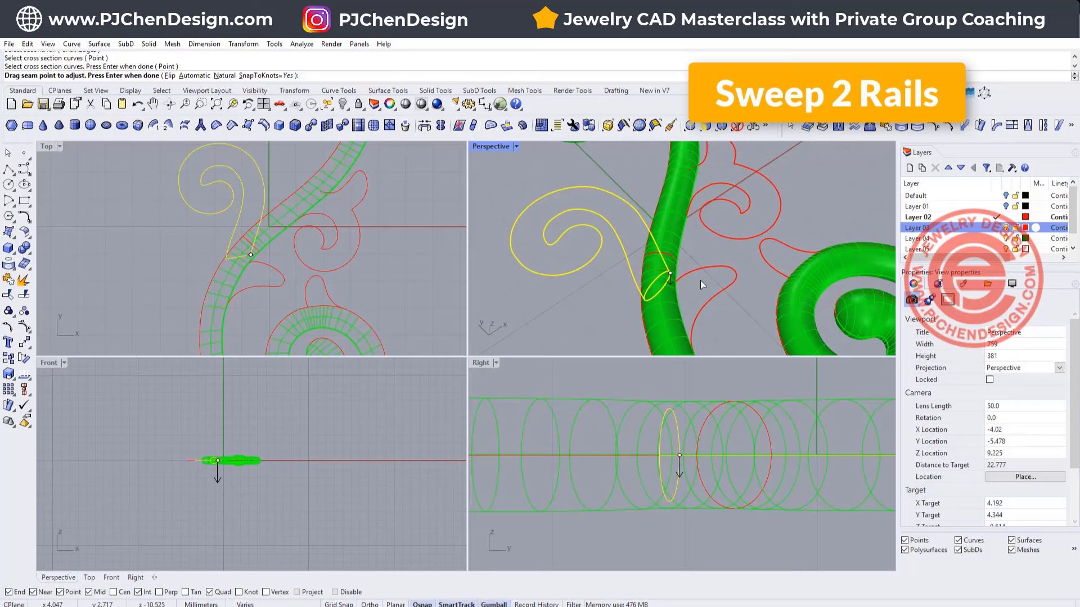
right_click(339, 227)
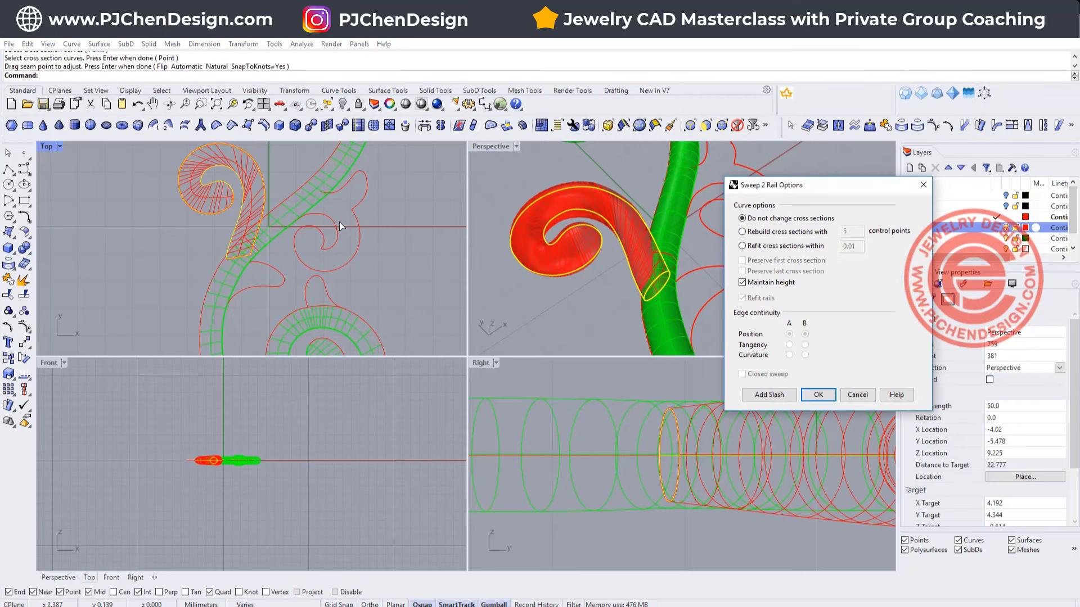
- In the maximized Top view, add two slashes to the sweep, one across the upper stem and one across the top of the curl
double_click(47, 147)
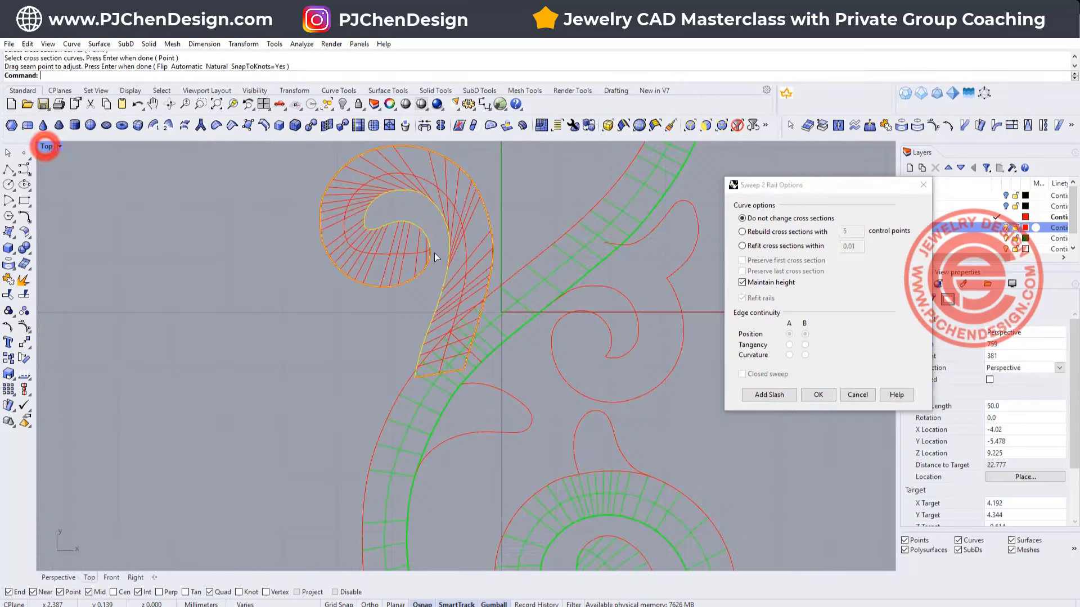
scroll(434, 242, "up", 4)
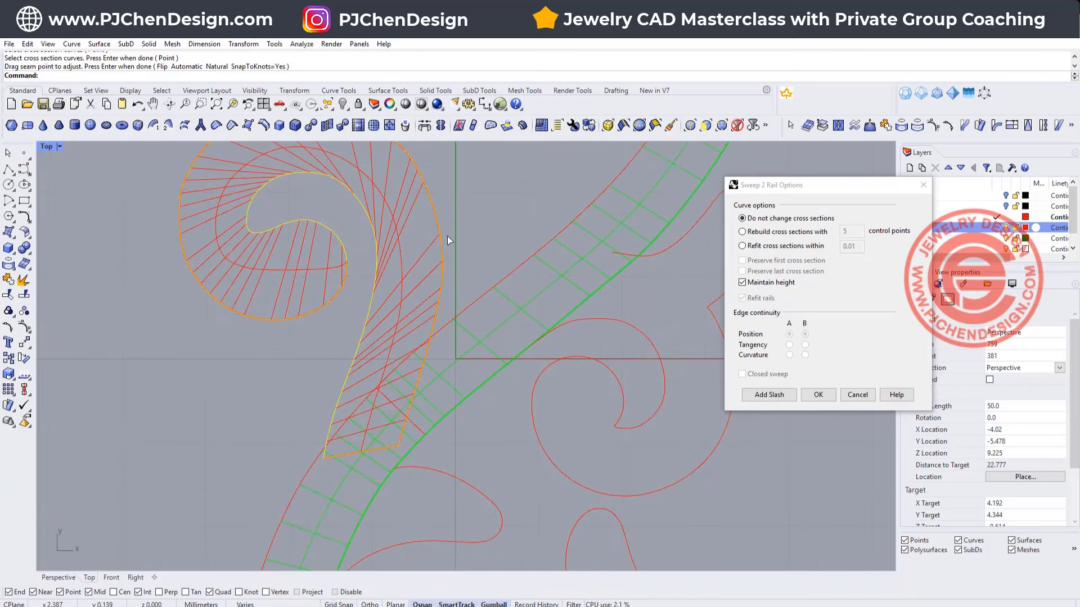
scroll(439, 270, "down", 2)
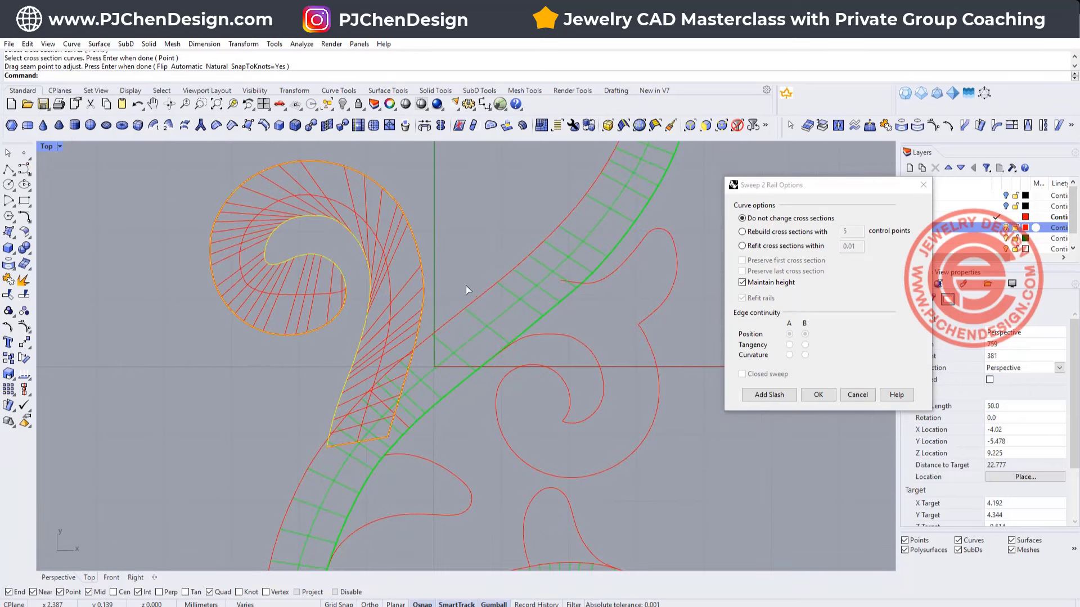
left_click(769, 395)
left_click(372, 262)
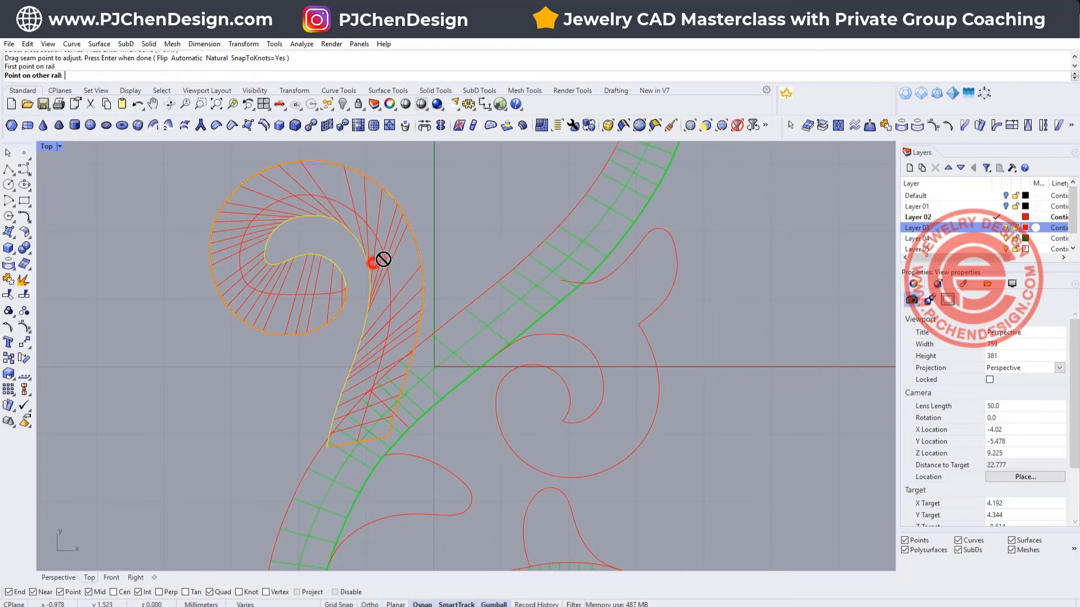
left_click(417, 247)
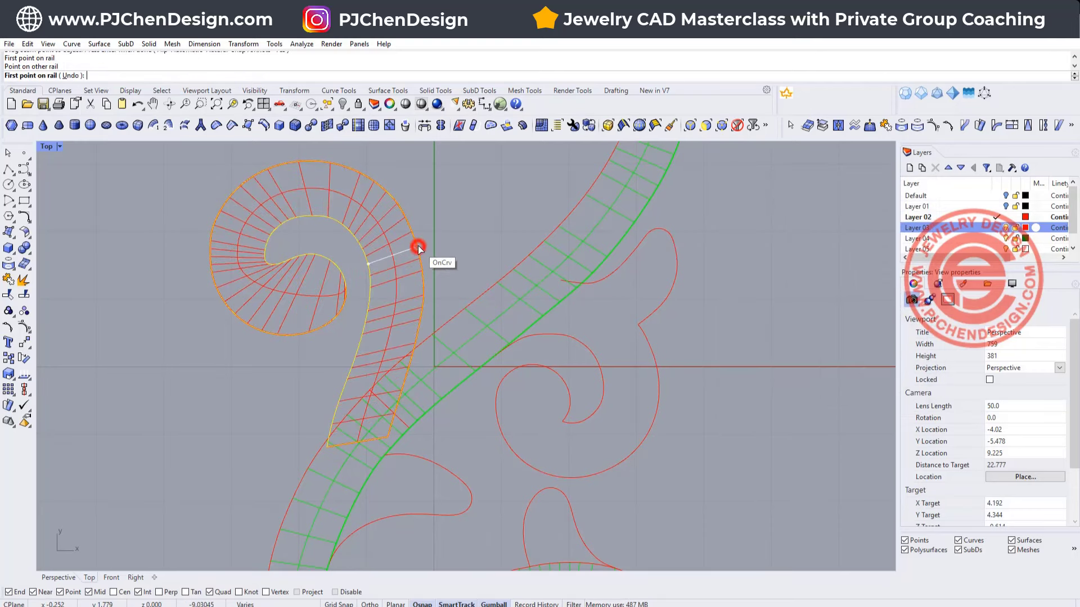
left_click(300, 217)
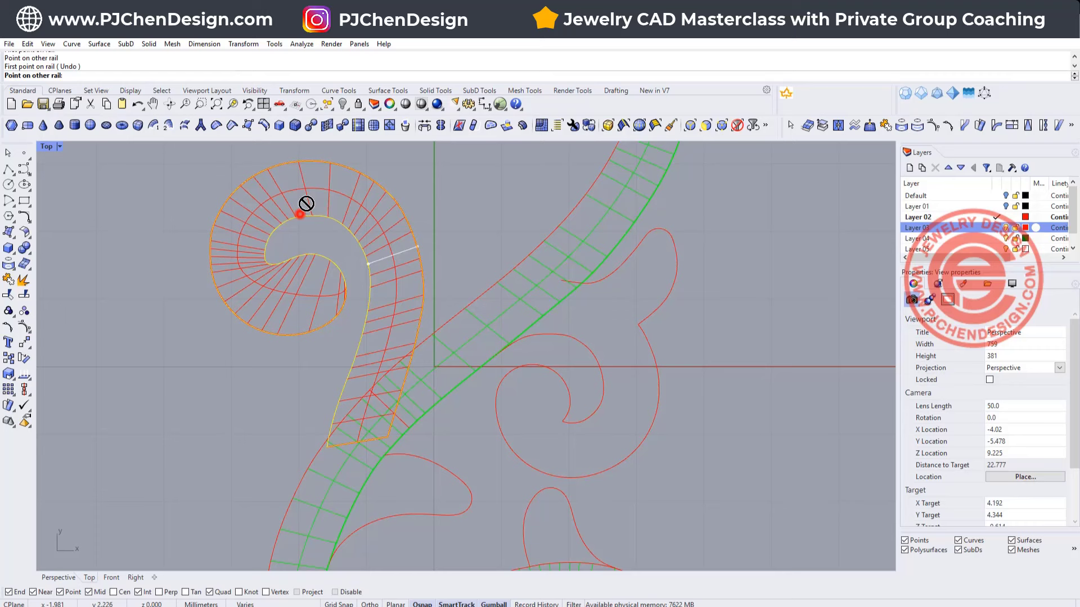
left_click(289, 164)
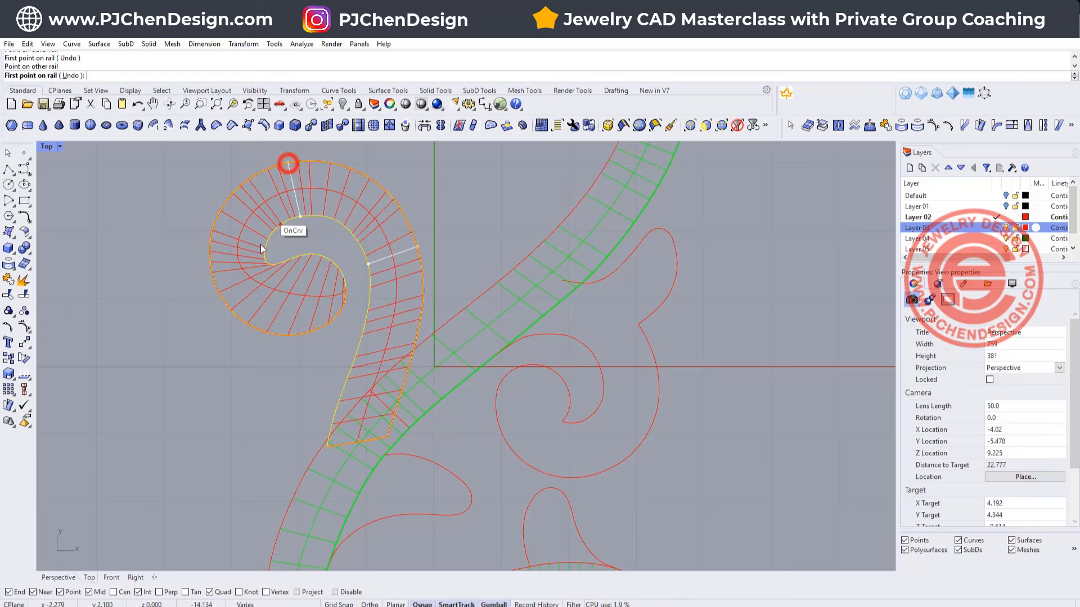
- Add two more slashes, from the rounded inner tip and the inner spiral's underside to the outer rail, and create the sweep with Maintain height on
left_click(272, 264)
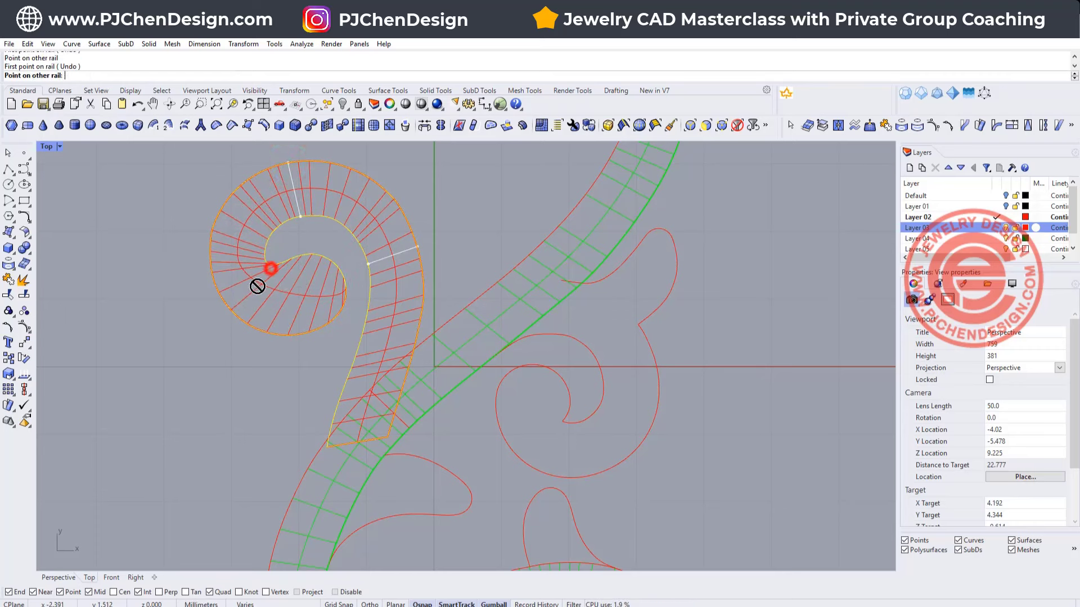
left_click(240, 318)
left_click(301, 258)
left_click(317, 332)
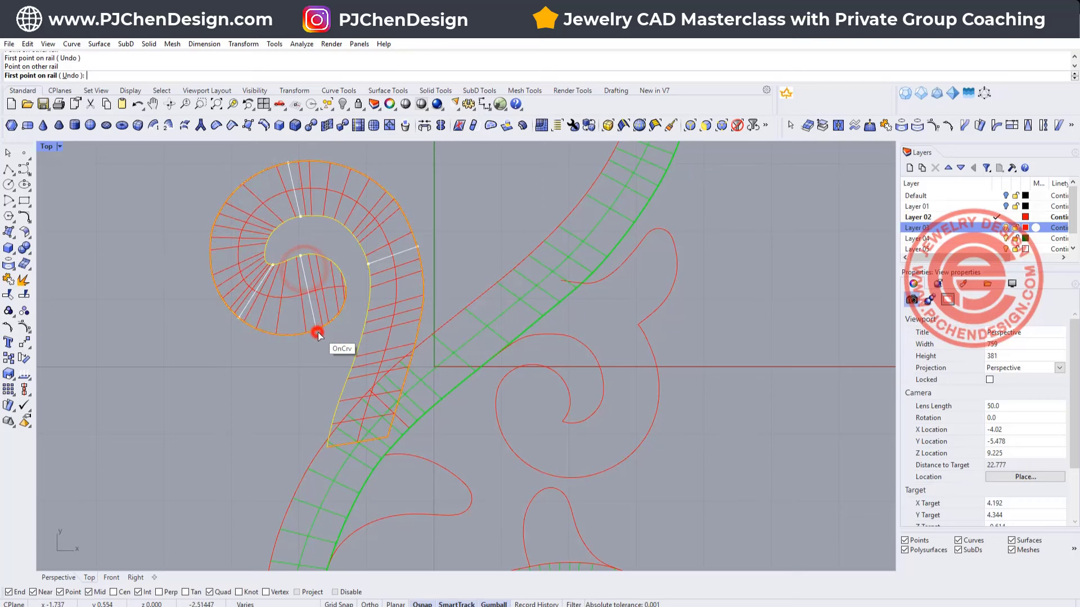
scroll(422, 253, "down", 3)
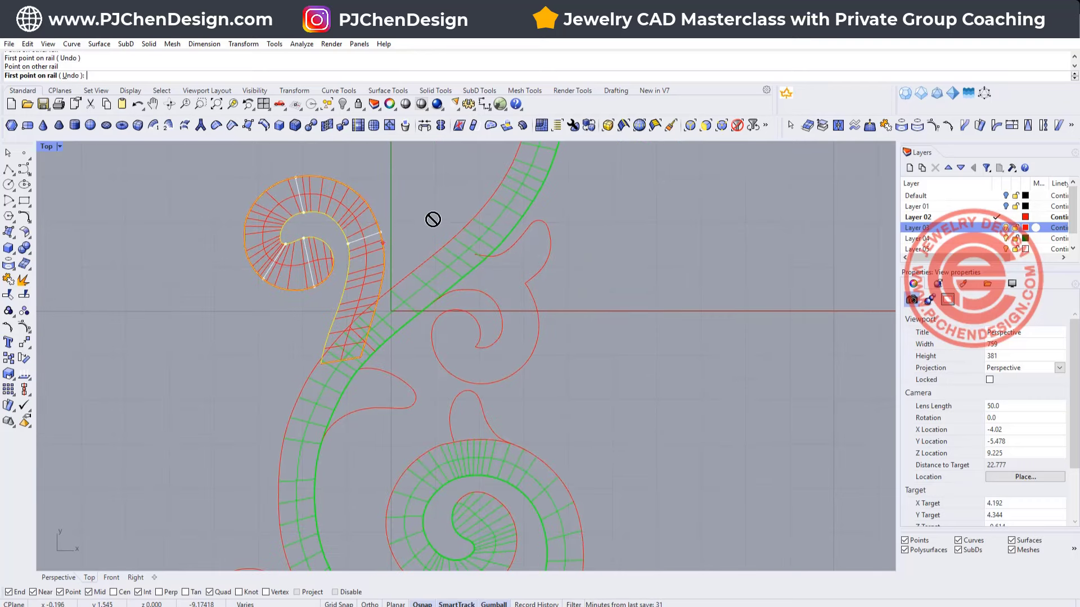
key("Return")
left_click(814, 396)
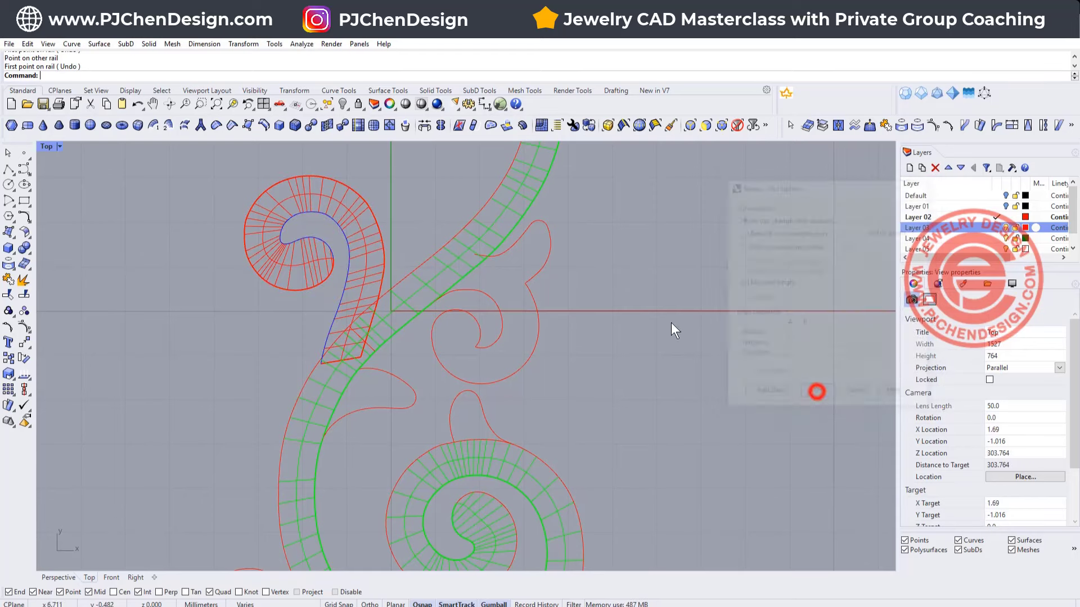
- Show the hidden small leaf curve beside the red scroll
double_click(45, 146)
scroll(749, 276, "up", 4)
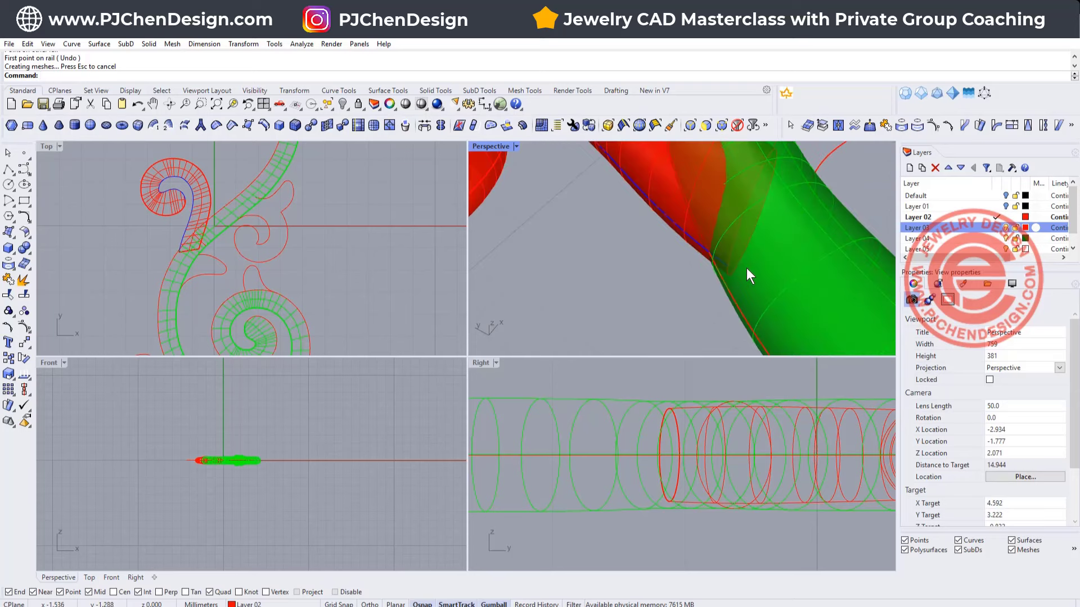
scroll(709, 253, "down", 2)
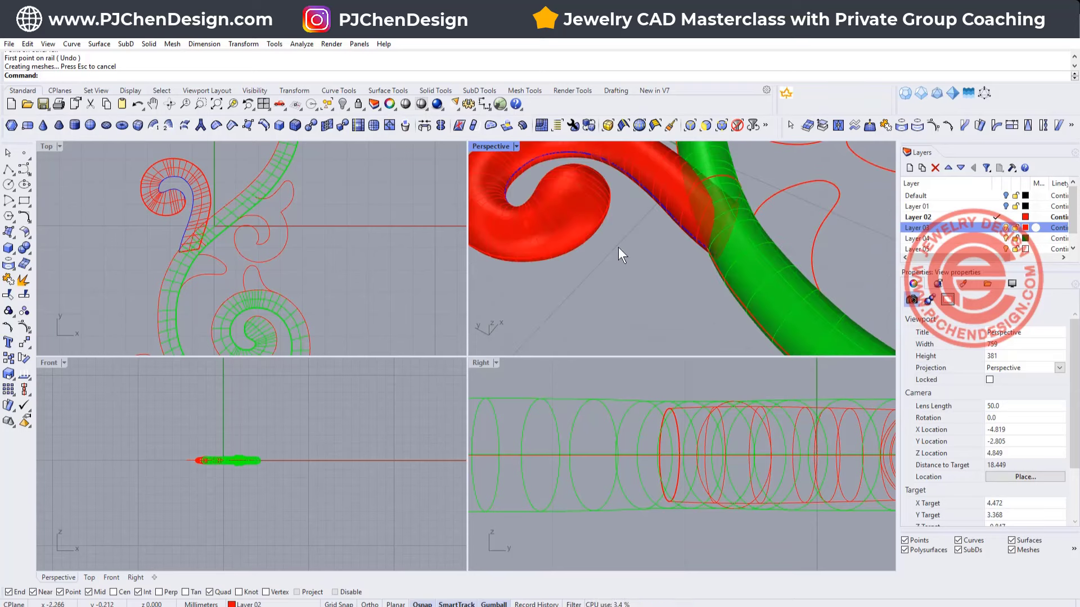
scroll(619, 249, "down", 6)
right_click_drag(620, 255, 537, 277)
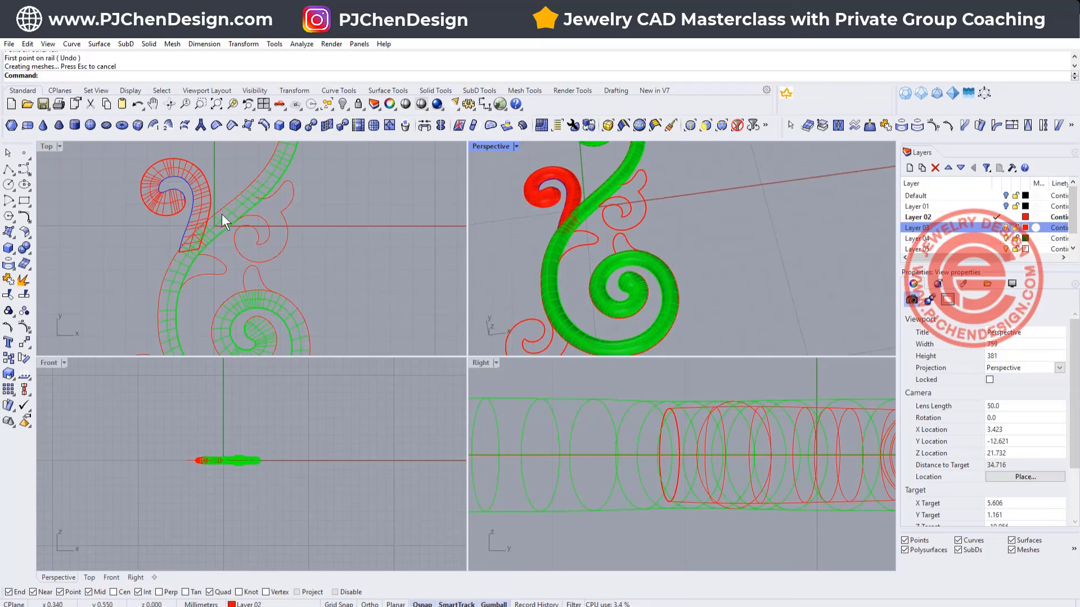
left_click(45, 144)
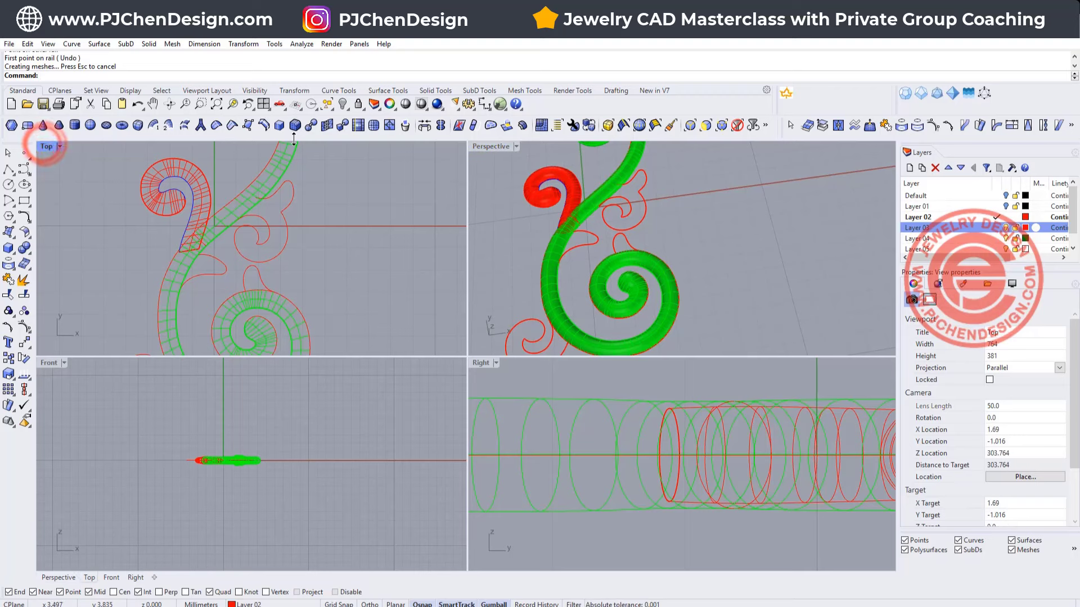
left_click(341, 104)
scroll(242, 214, "up", 4)
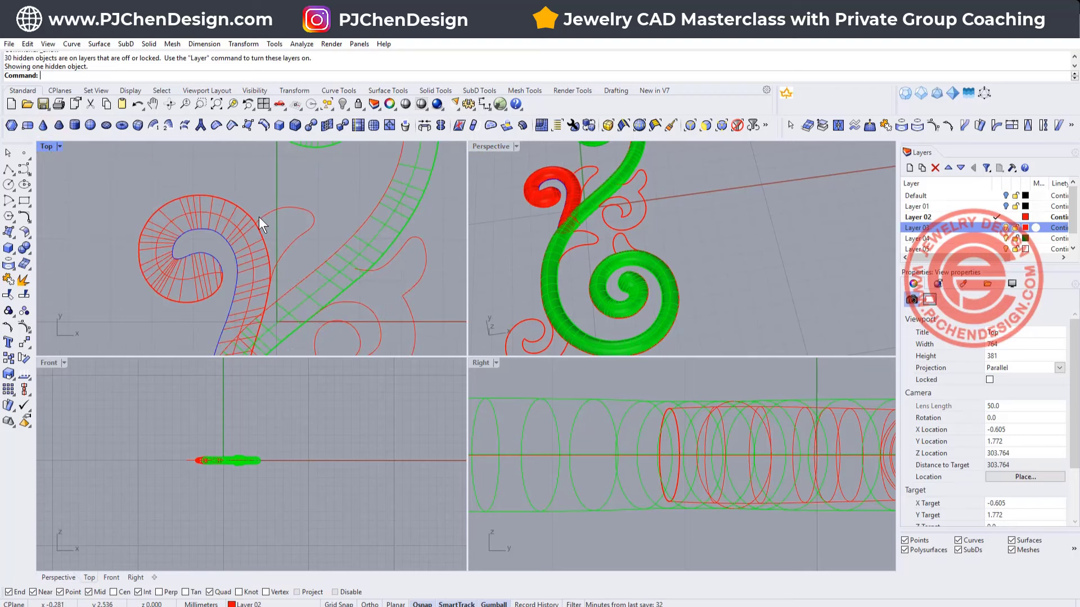
- Rebuild the small leaf curve with a point count of 20 and Make SubD friendly turned off
double_click(42, 147)
scroll(497, 279, "down", 3)
left_click(494, 287)
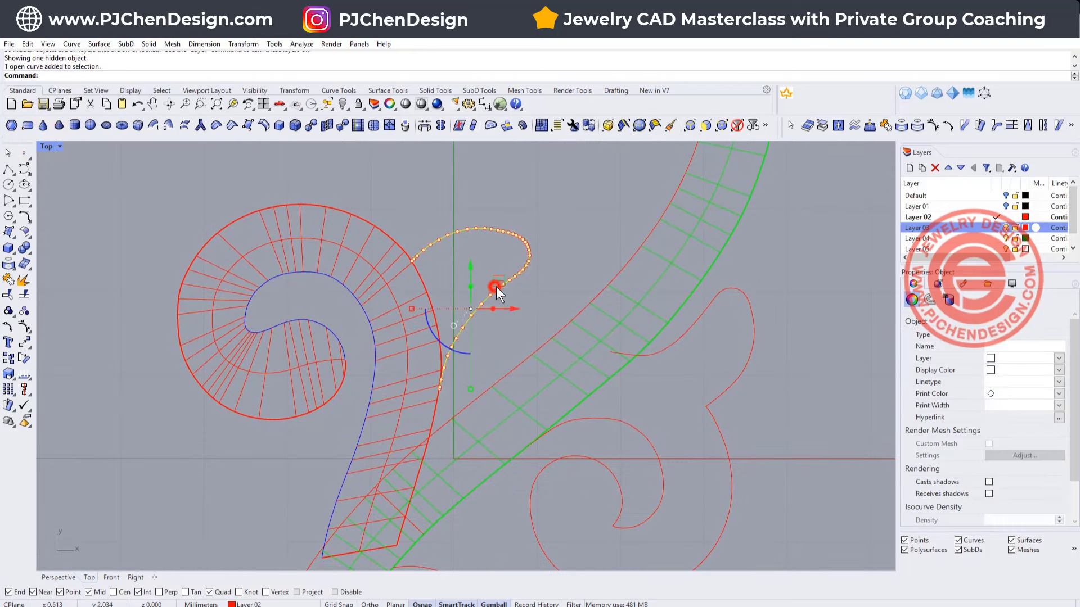
scroll(478, 309, "up", 2)
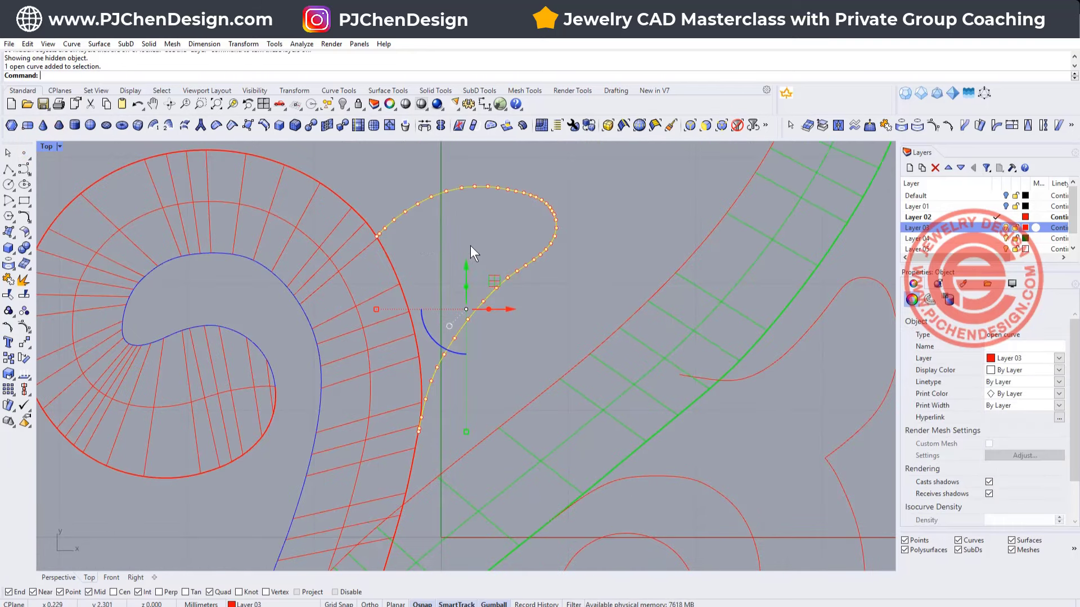
scroll(472, 245, "up", 2)
scroll(488, 241, "down", 2)
right_click_drag(490, 240, 483, 251)
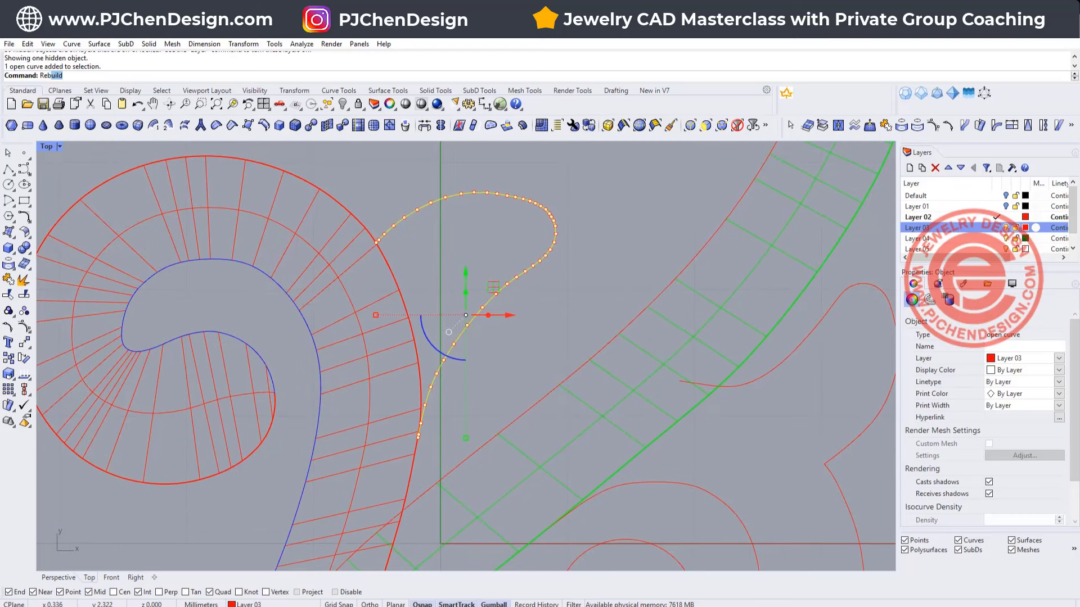
key("Return")
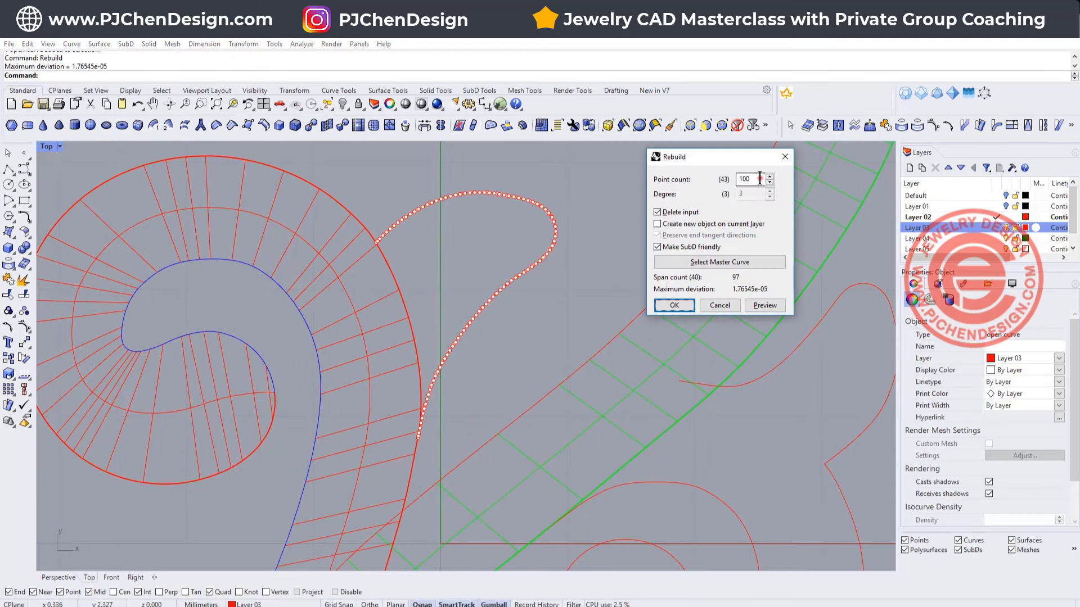
double_click(760, 179)
type("20")
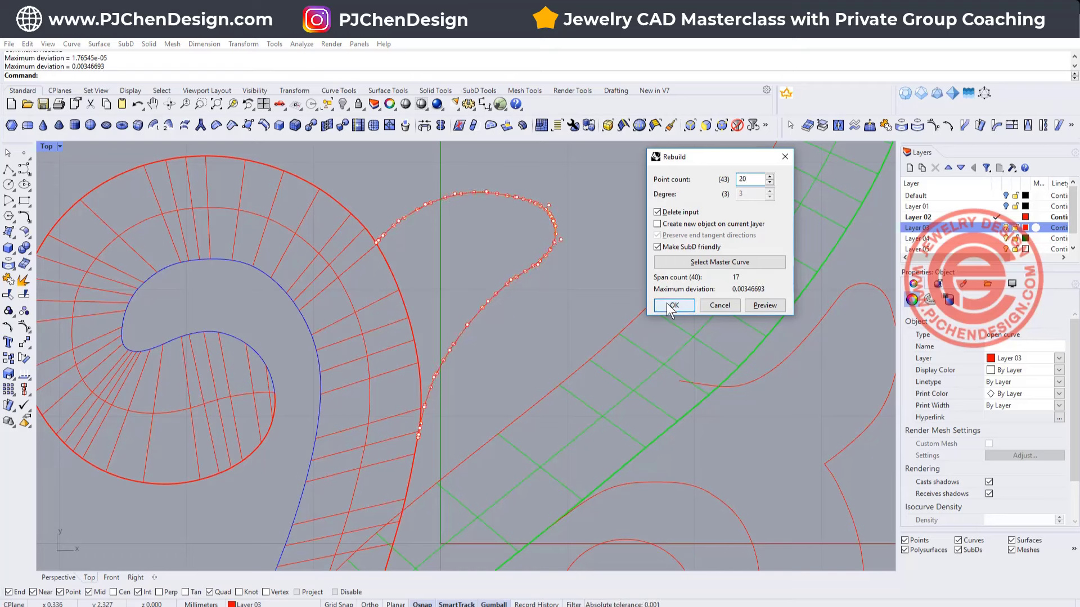
left_click(658, 247)
left_click(674, 306)
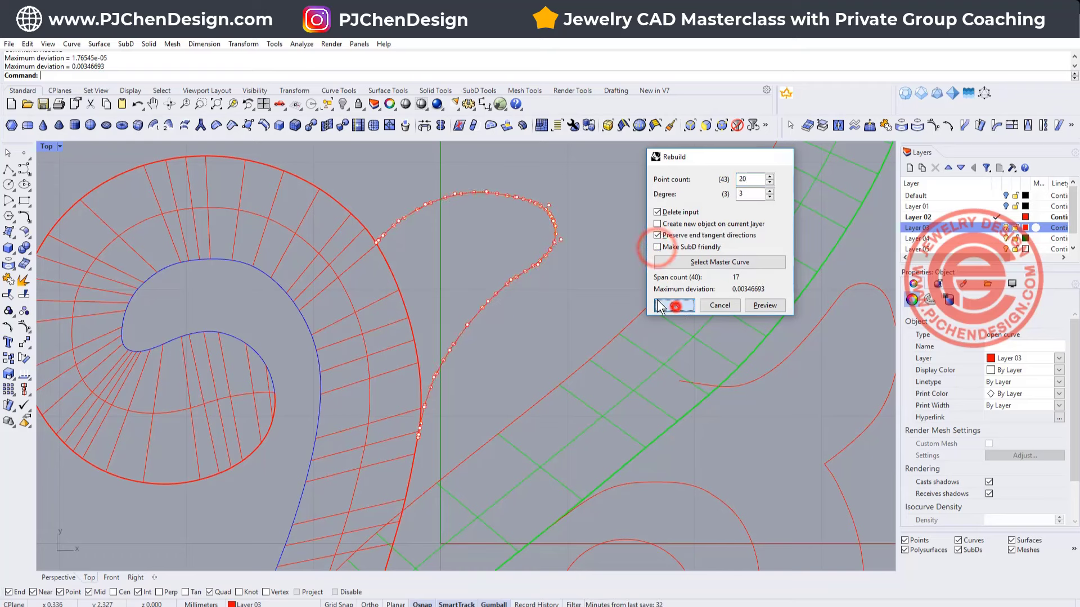
- Smooth the upper tip of the leaf curve by repositioning its control points
left_click(504, 195)
scroll(503, 195, "up", 8)
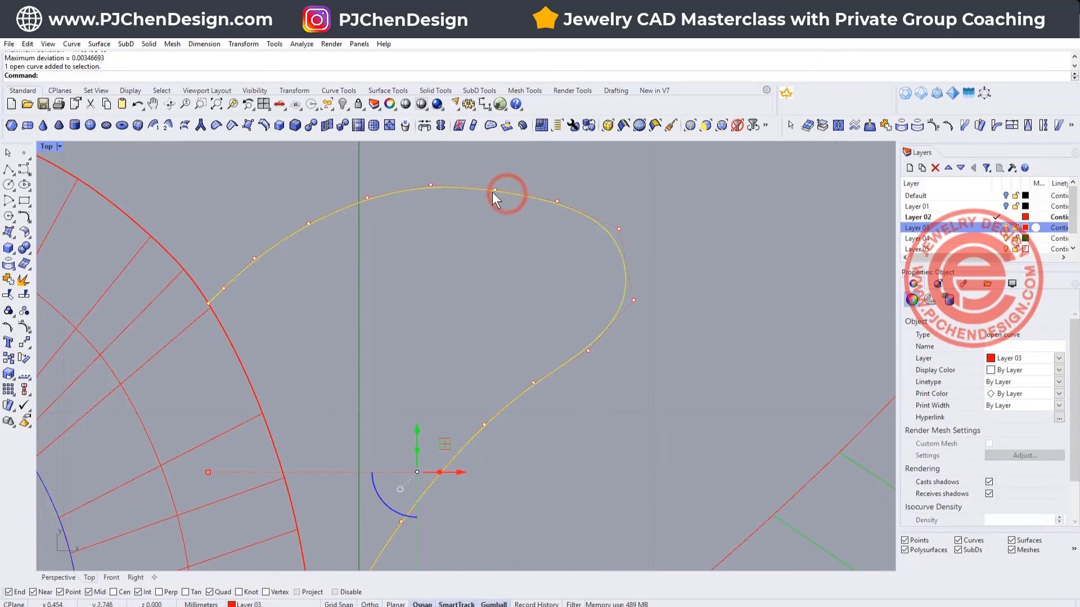
left_click(492, 189)
right_click_drag(511, 230, 514, 273)
left_click_drag(525, 208, 585, 213)
left_click(560, 243)
left_click(705, 300)
- Move the two end control points of the leaf curve's upper branch inside the red scroll body
scroll(663, 313, "down", 4)
right_click_drag(571, 317, 543, 225)
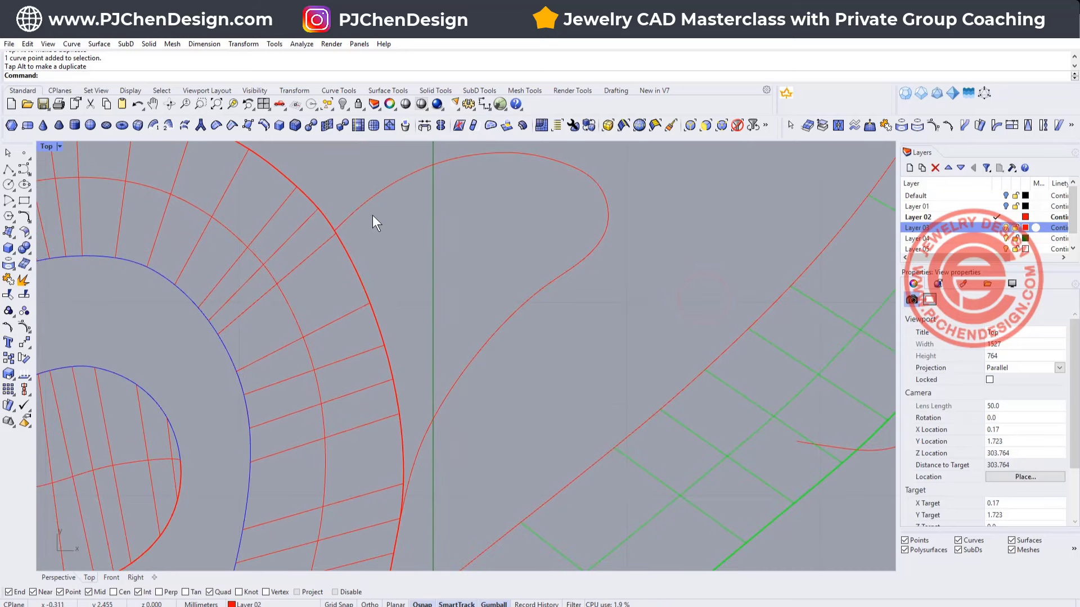
left_click(355, 218)
left_click(347, 216)
scroll(346, 217, "up", 5)
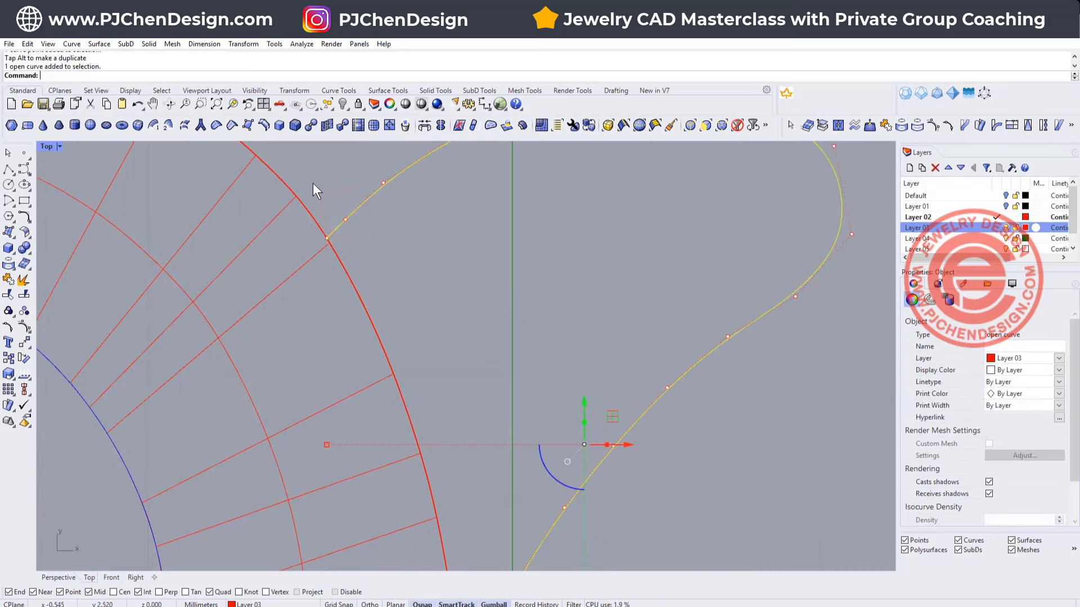
left_click_drag(308, 176, 357, 247)
left_click_drag(365, 195, 303, 251)
left_click_drag(303, 248, 303, 248)
left_click(505, 272)
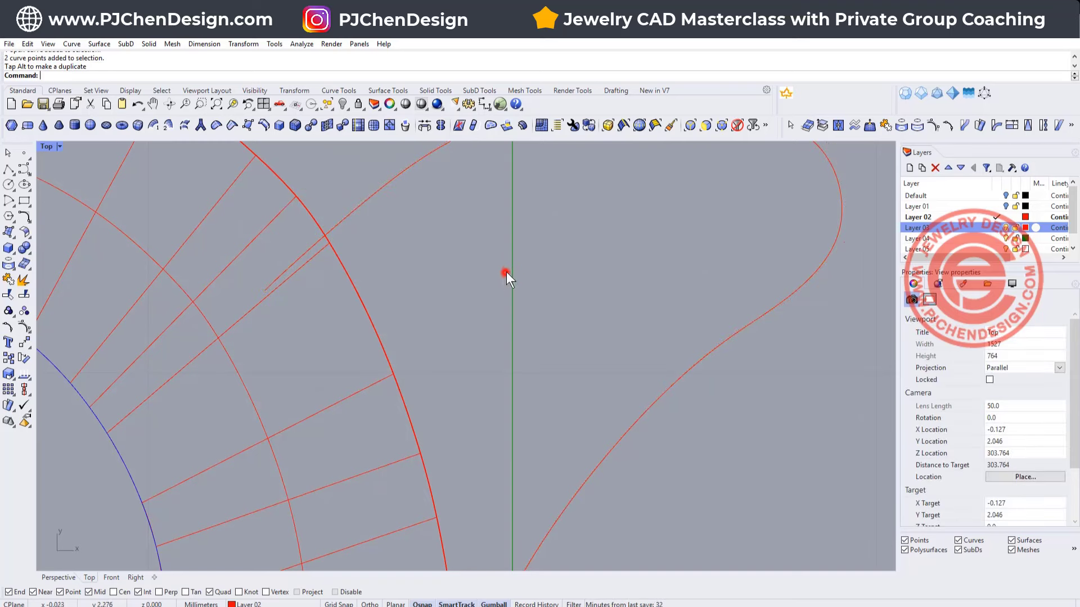
- Delete the last four control points at the lower end of the leaf curve
scroll(495, 405, "down", 8)
right_click_drag(494, 450, 419, 283)
left_click(433, 295)
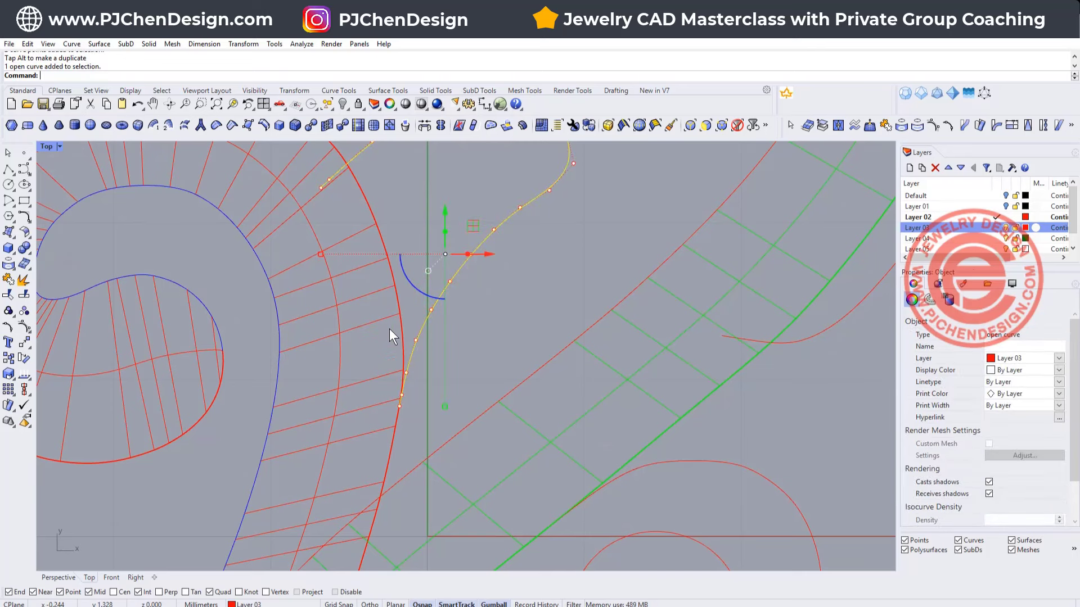
scroll(389, 328, "up", 2)
left_click(360, 298)
left_click_drag(360, 298, 440, 498)
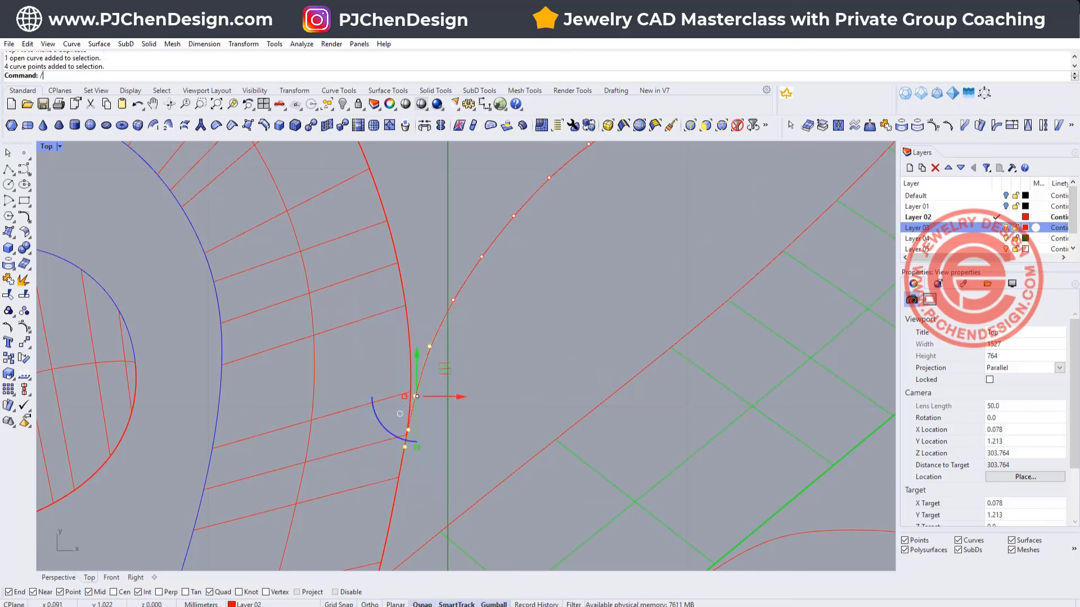
key("Delete")
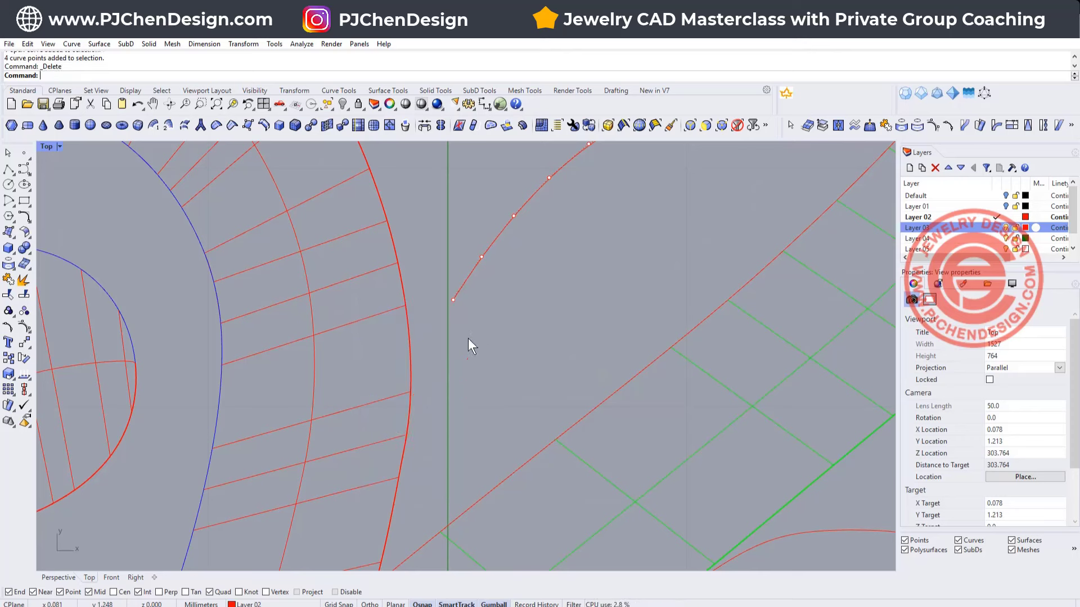
- Move the leaf curve's lower end point inside the red scroll and adjust the neighbouring control point for a smooth line
left_click(453, 301)
left_click_drag(485, 274, 389, 336)
scroll(465, 345, "down", 8)
right_click_drag(501, 366, 493, 387)
scroll(473, 329, "up", 6)
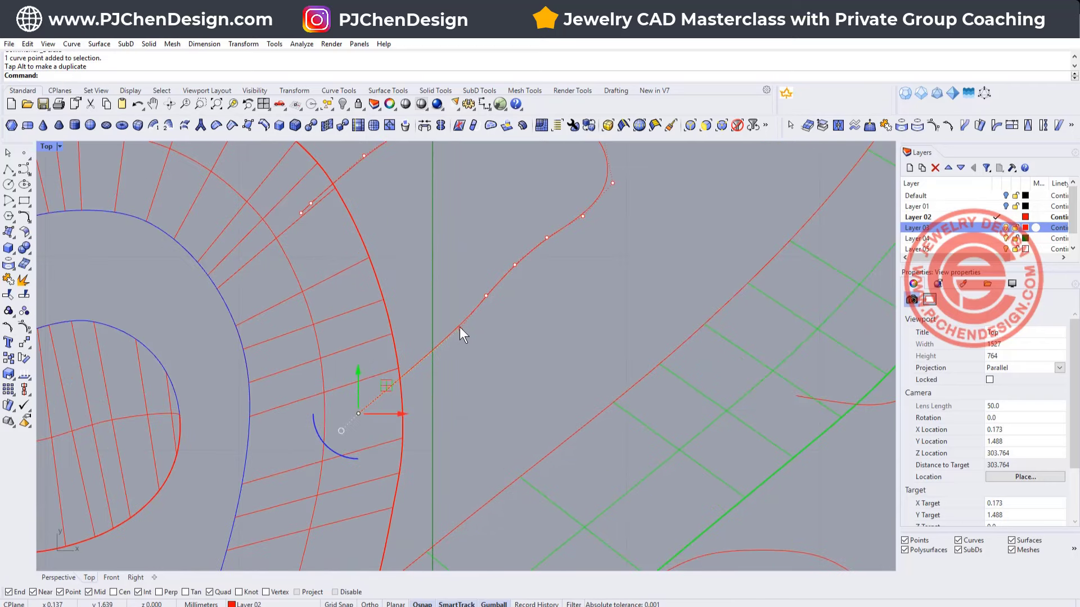
left_click_drag(460, 326, 501, 275)
left_click(437, 335)
left_click(531, 378)
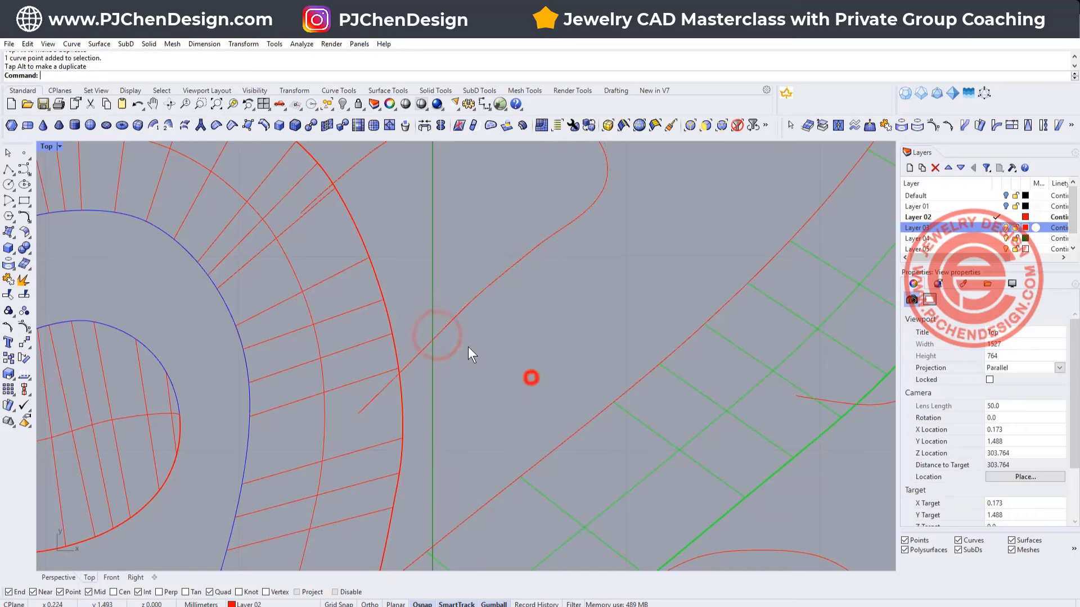
- Draw a vertical circle by diameter between the two open ends of the leaf curve inside the scroll
scroll(467, 315, "down", 8)
left_click(495, 286)
scroll(494, 301, "down", 1)
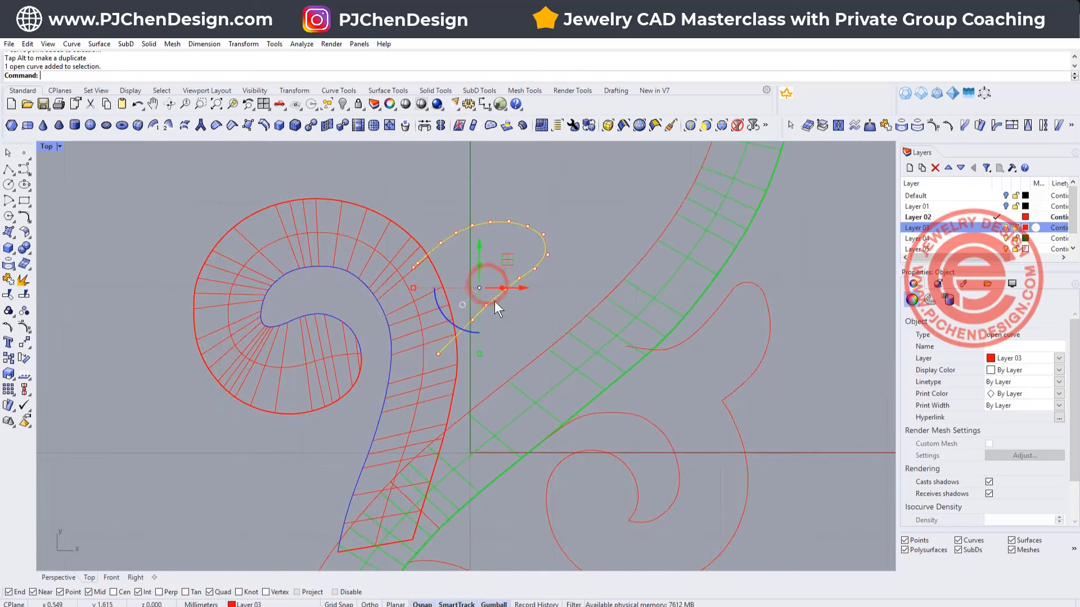
scroll(495, 301, "up", 2)
left_click(475, 249)
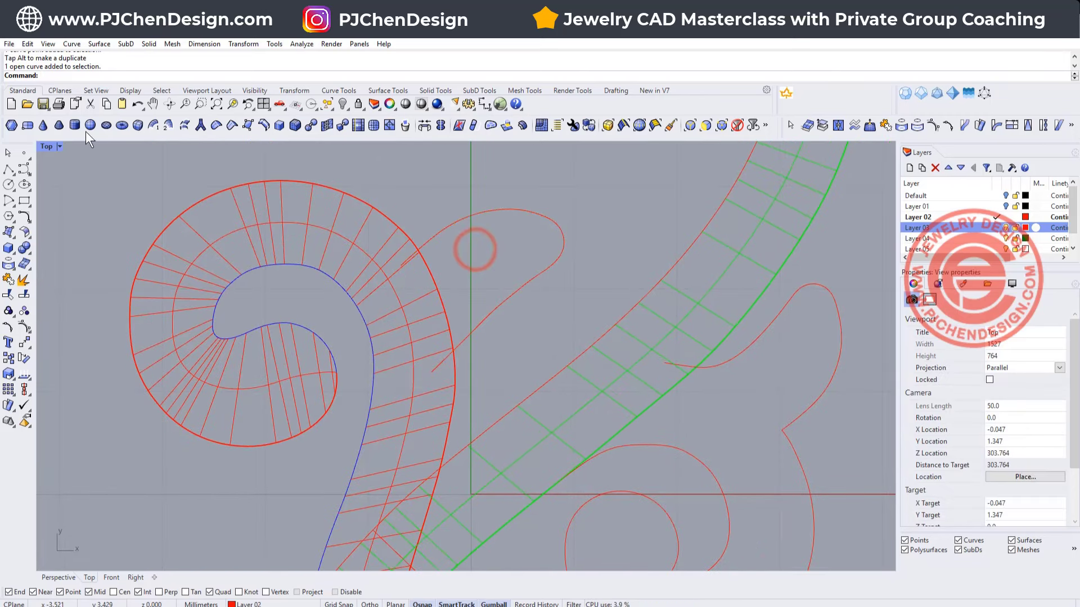
left_click(9, 185)
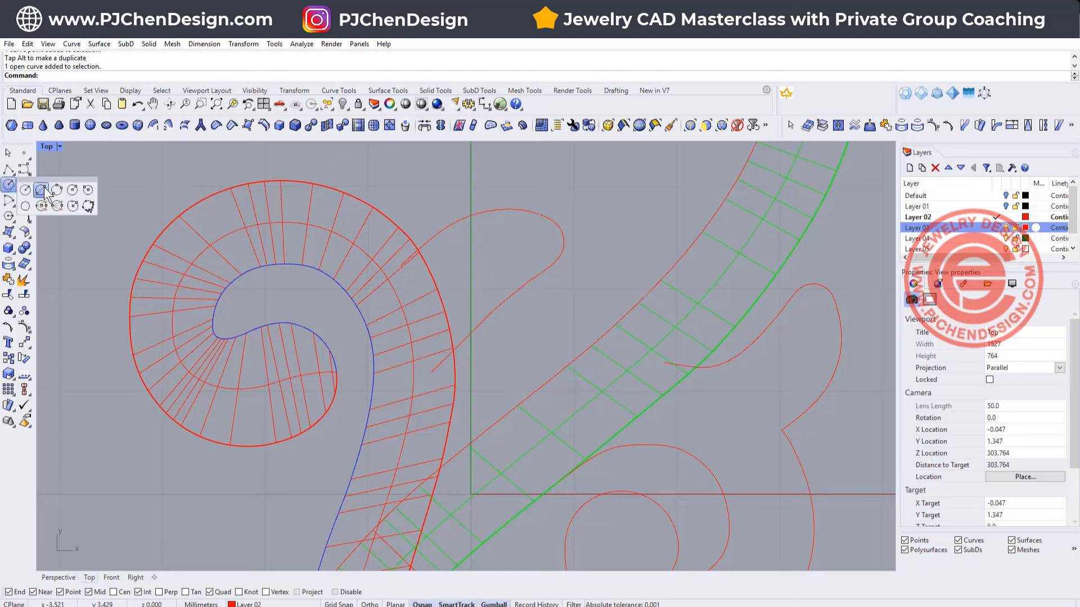
left_click(44, 191)
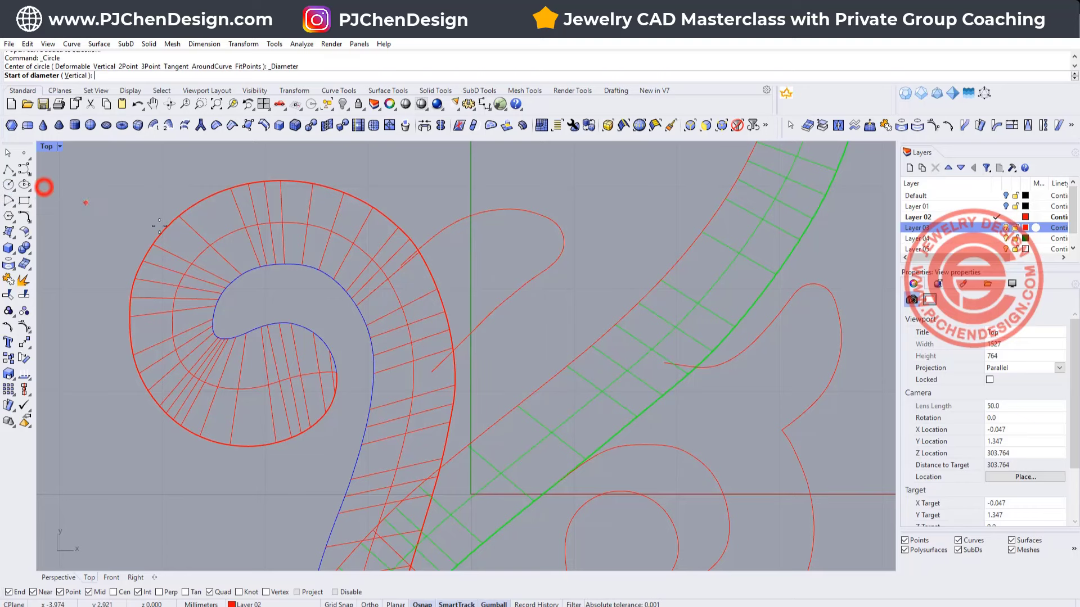
left_click(76, 76)
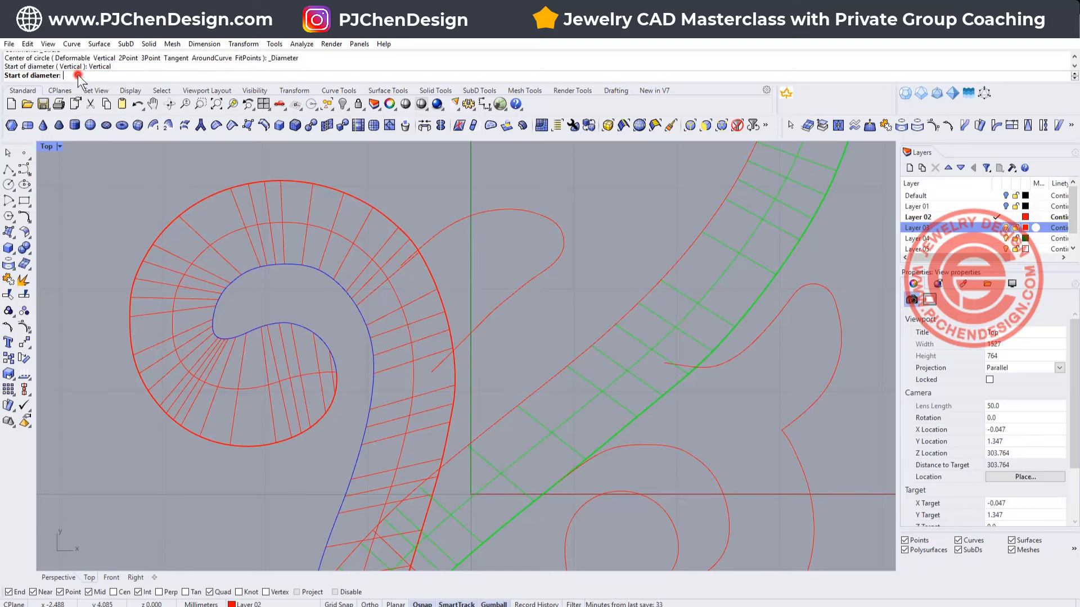
left_click(401, 267)
left_click(440, 371)
right_click(444, 371)
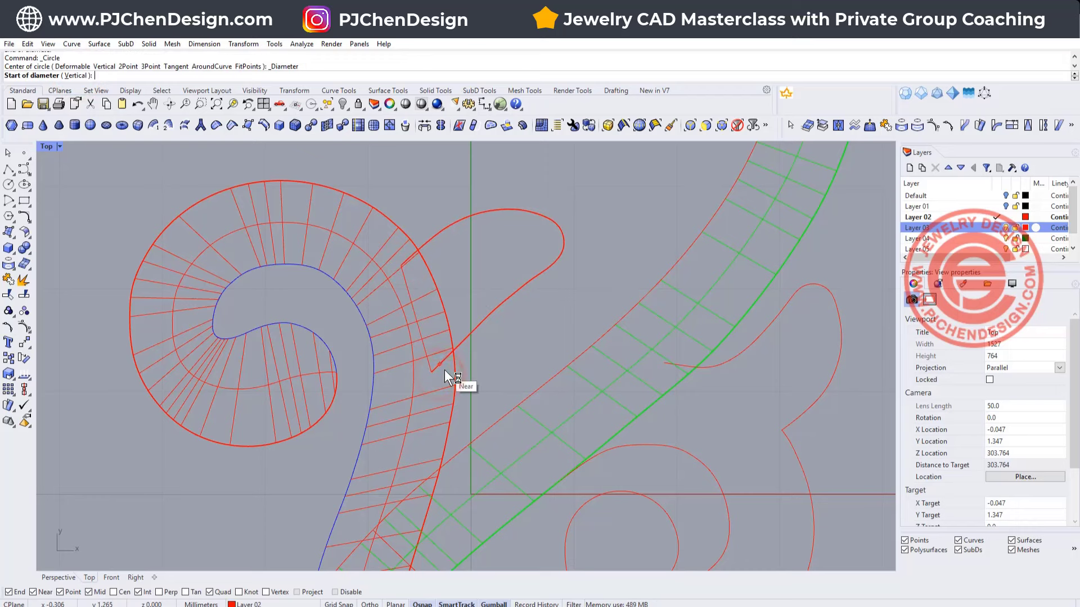
key("Escape")
- Scale the vertical profile circle down in height to a flattened ellipse that fits within the scroll's thickness
double_click(47, 147)
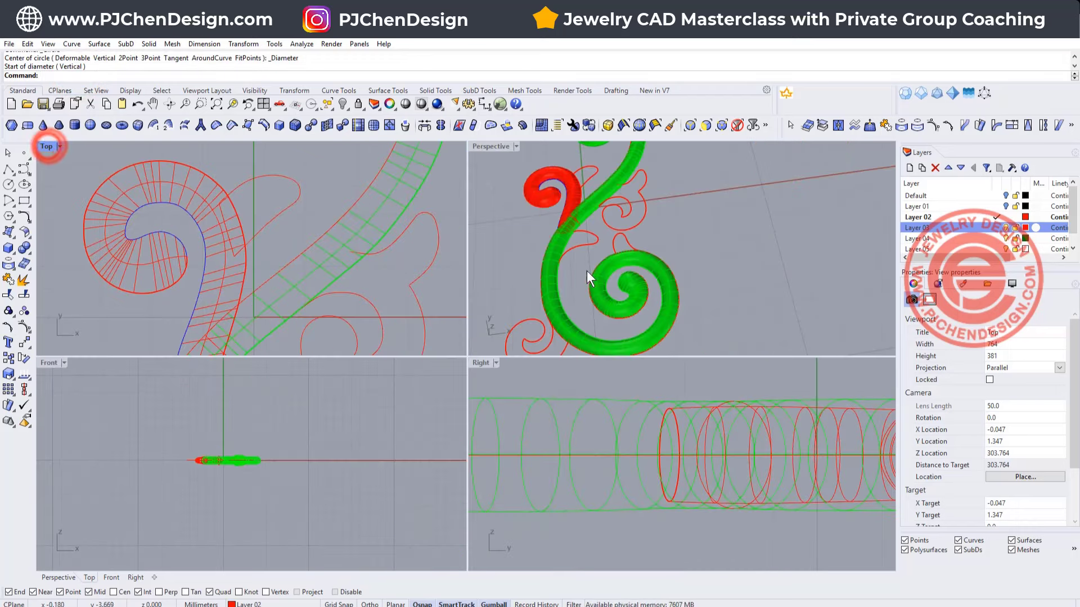
right_click_drag(586, 271, 579, 262)
scroll(797, 276, "up", 5)
scroll(697, 240, "down", 4)
scroll(698, 260, "up", 6)
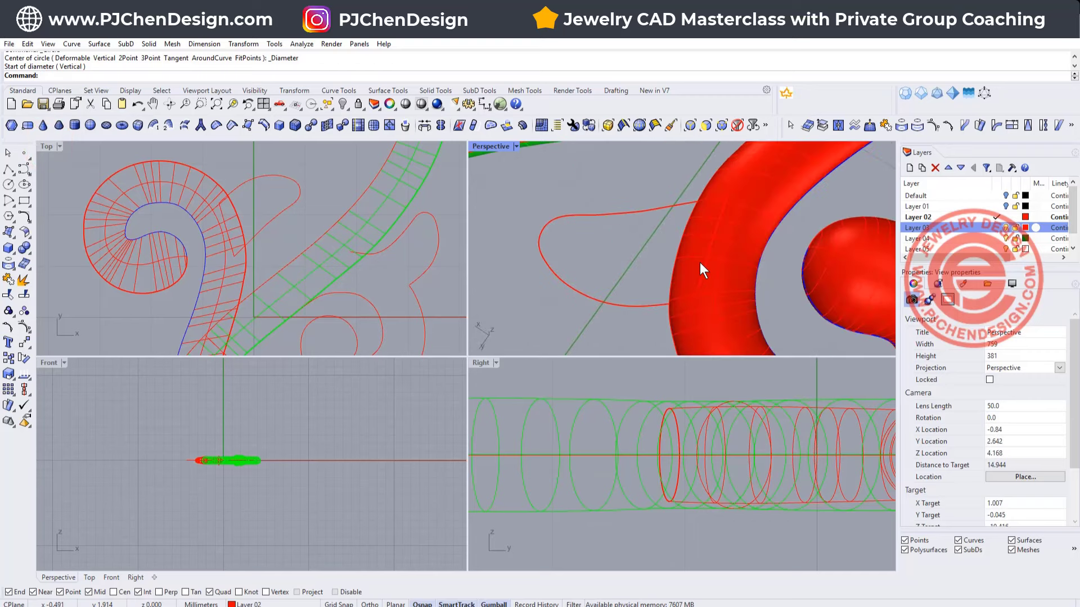
right_click_drag(700, 262, 672, 256)
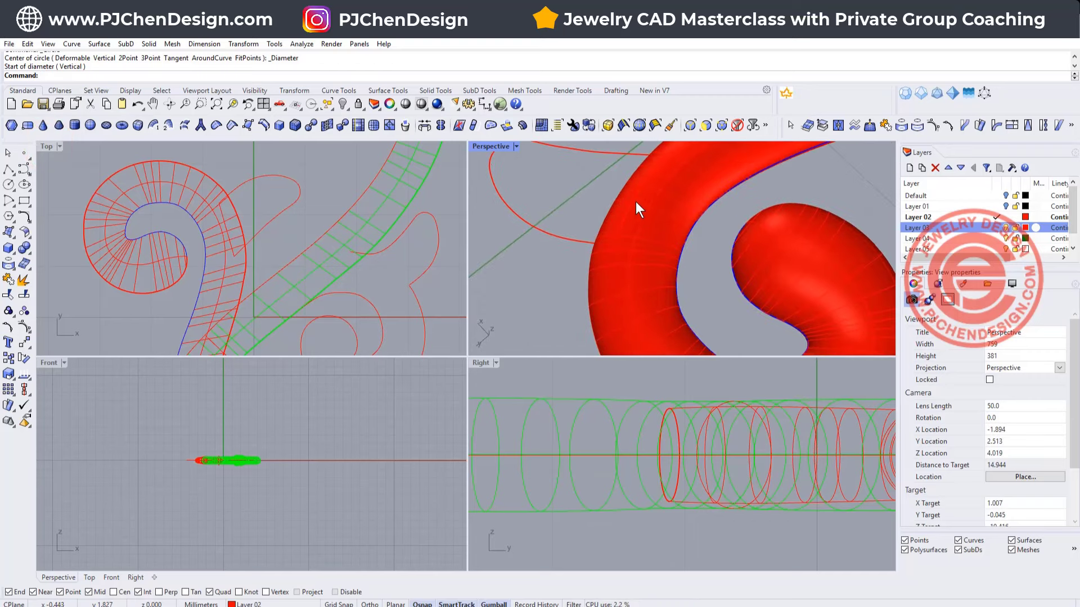
left_click(634, 201)
left_click(629, 200)
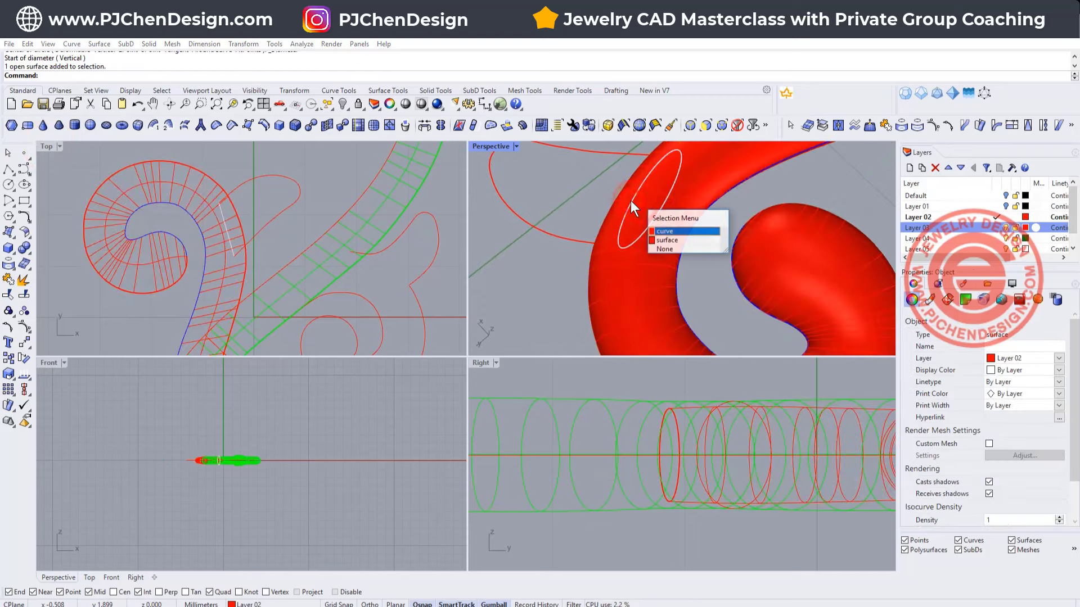
left_click(683, 231)
scroll(703, 242, "down", 5)
right_click_drag(734, 252, 684, 248)
scroll(681, 195, "down", 6)
scroll(684, 248, "up", 7)
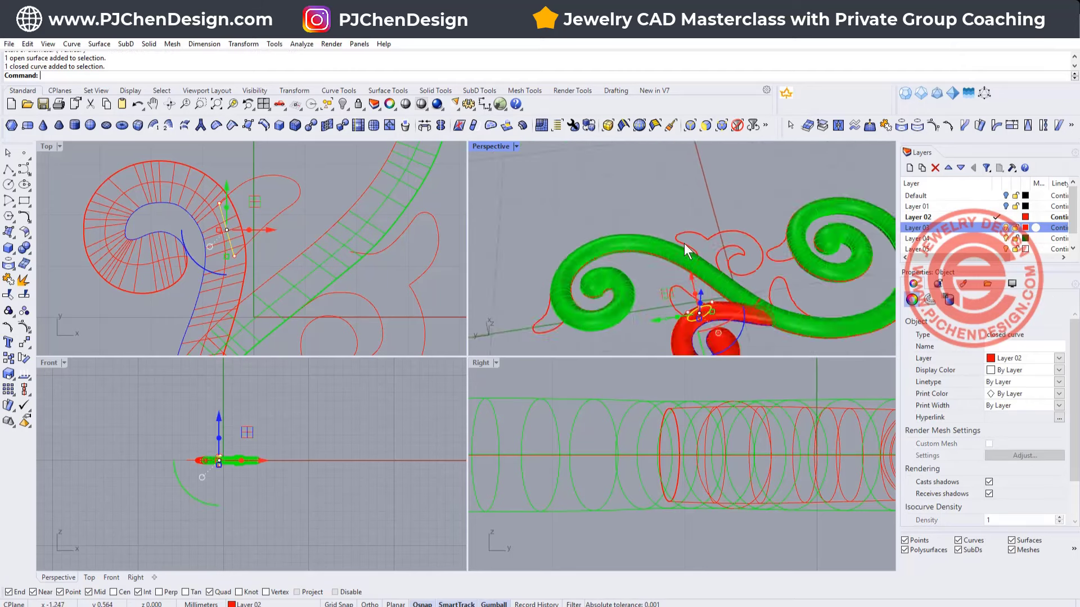
right_click_drag(718, 304, 685, 250)
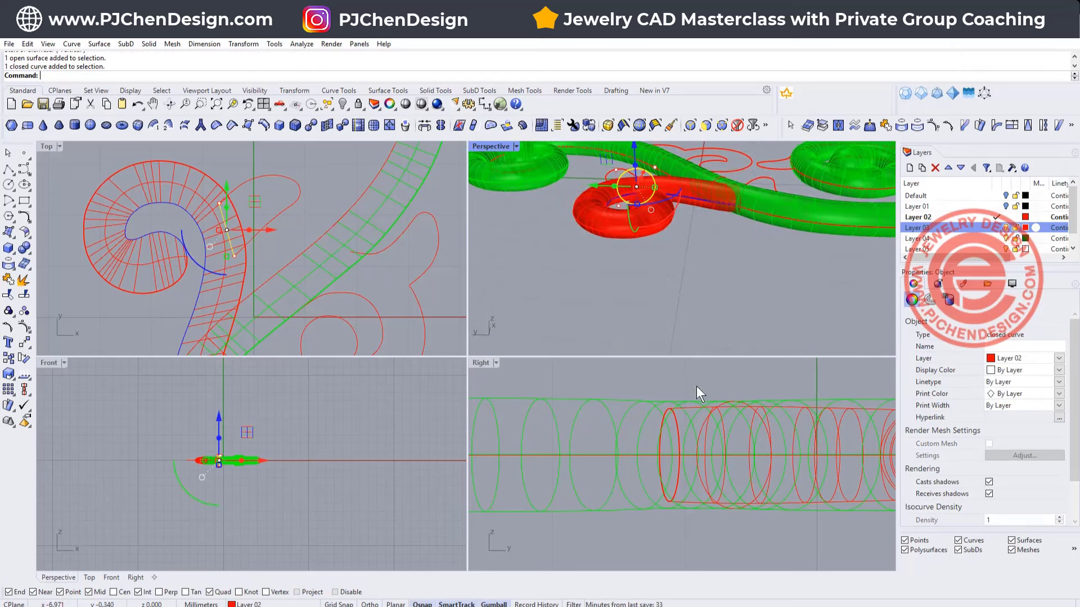
scroll(779, 477, "down", 8)
right_click_drag(816, 470, 631, 463)
scroll(683, 472, "up", 3)
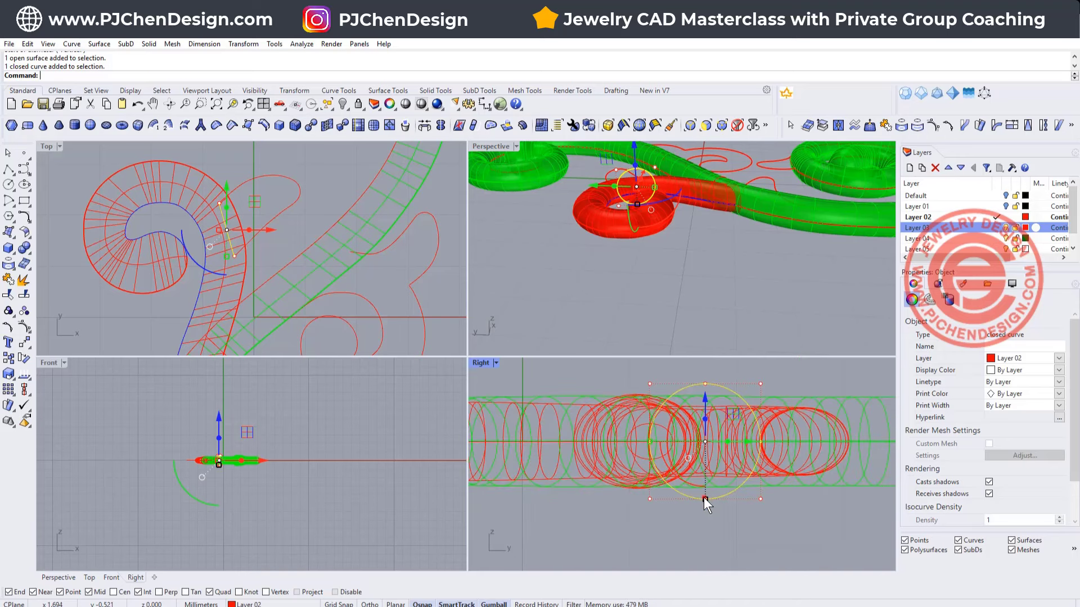
left_click_drag(703, 497, 705, 470)
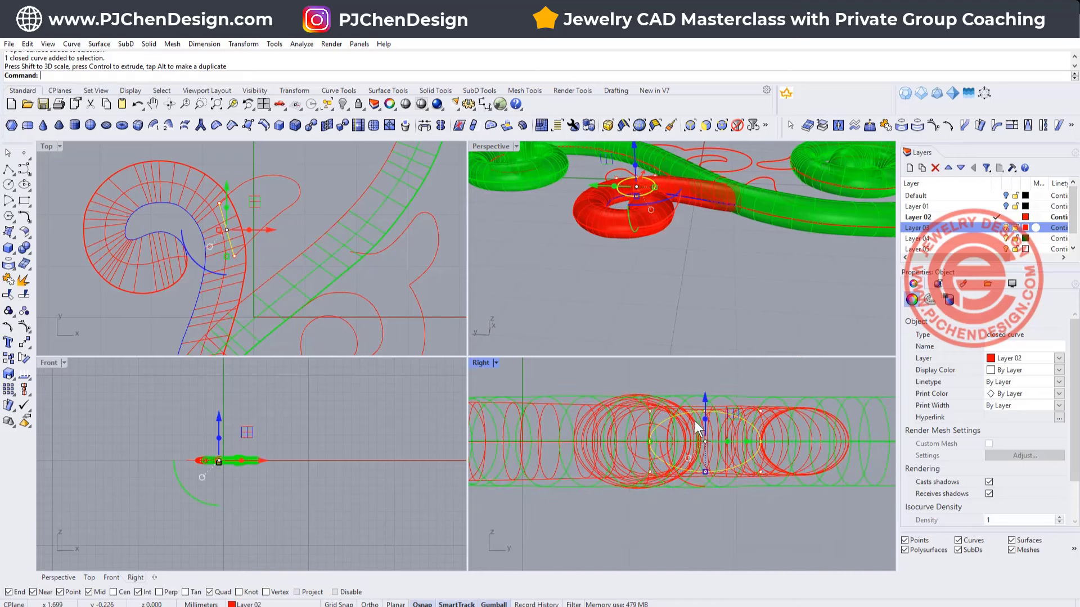
left_click(721, 302)
right_click_drag(661, 214, 693, 233)
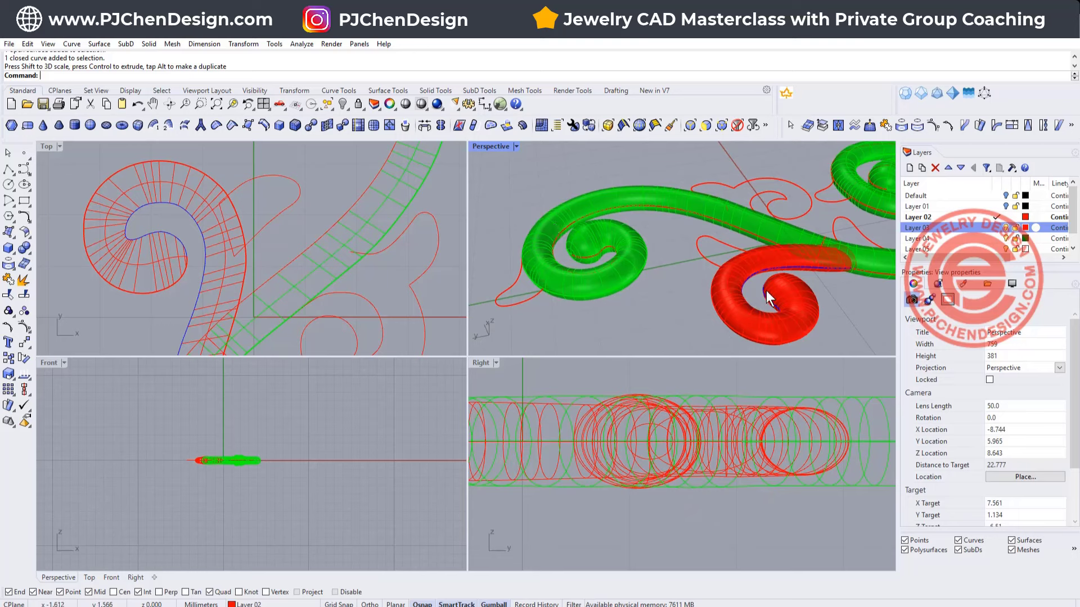
- Split the small leaf's curve at a point on its rounded tip, making two separate rail curves
scroll(750, 255, "up", 5)
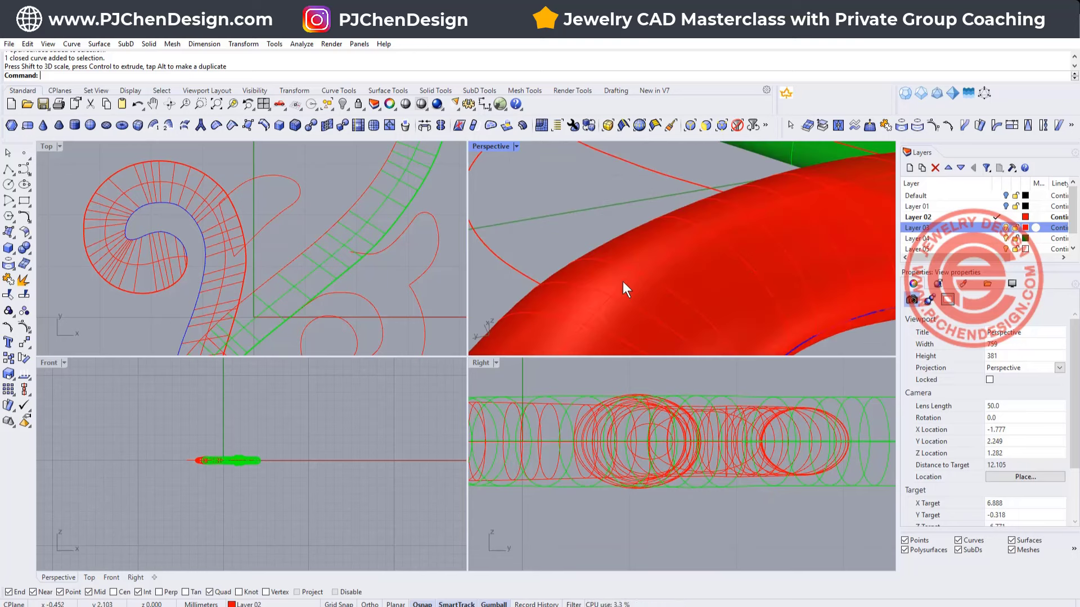
left_click(264, 190)
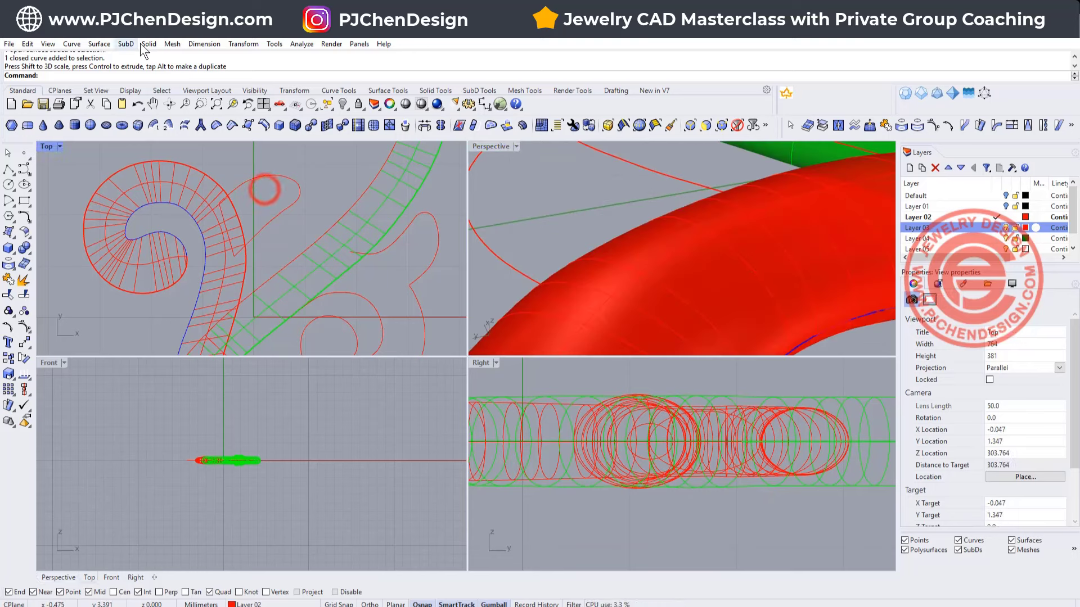
left_click(291, 181)
left_click(23, 293)
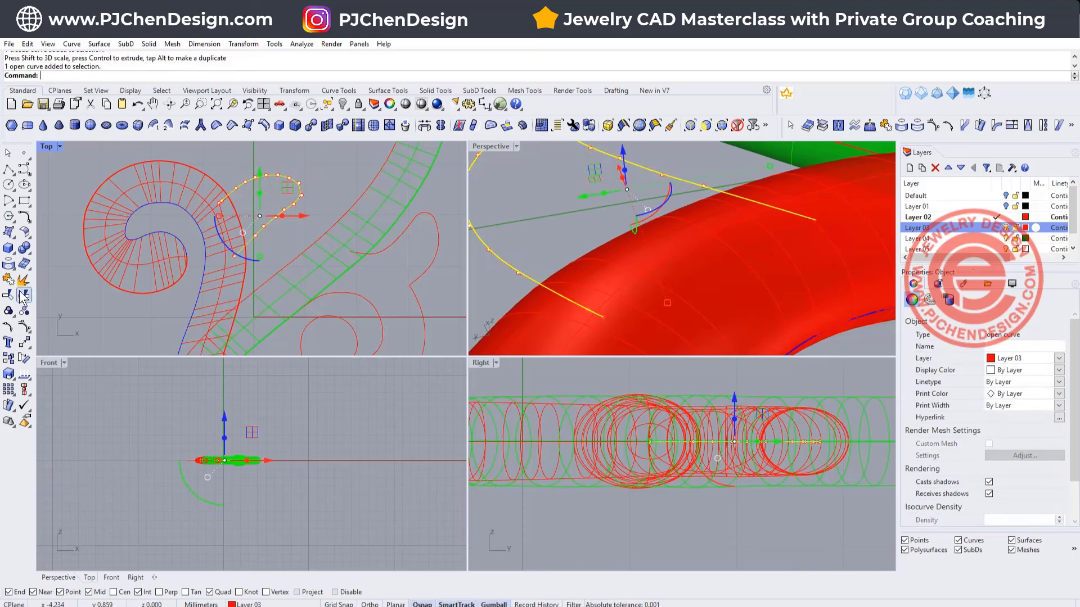
left_click(86, 76)
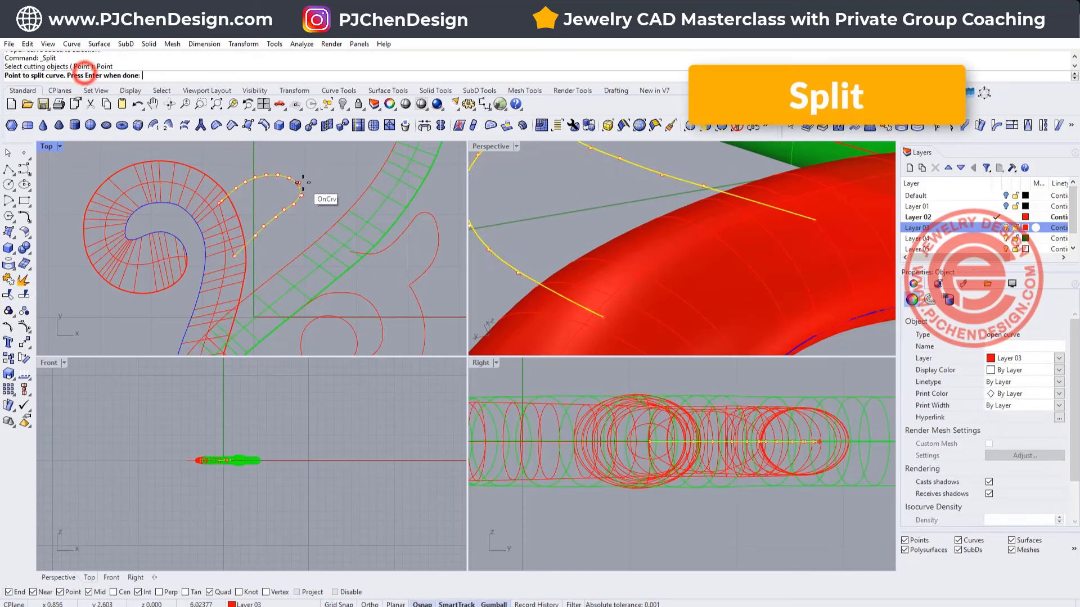
scroll(301, 179, "up", 5)
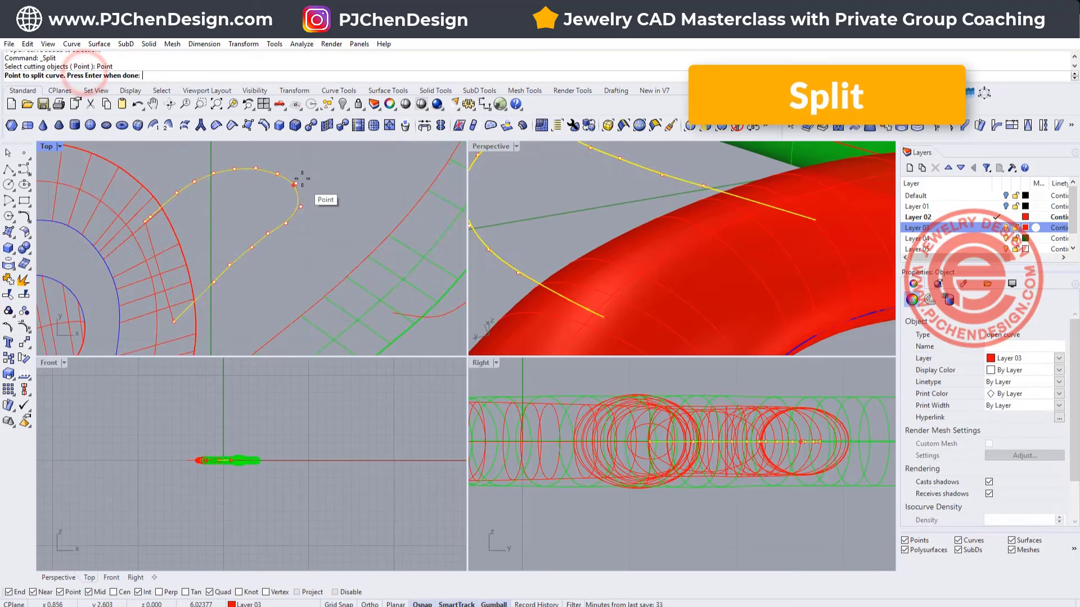
left_click(286, 232)
scroll(340, 221, "down", 4)
right_click(365, 216)
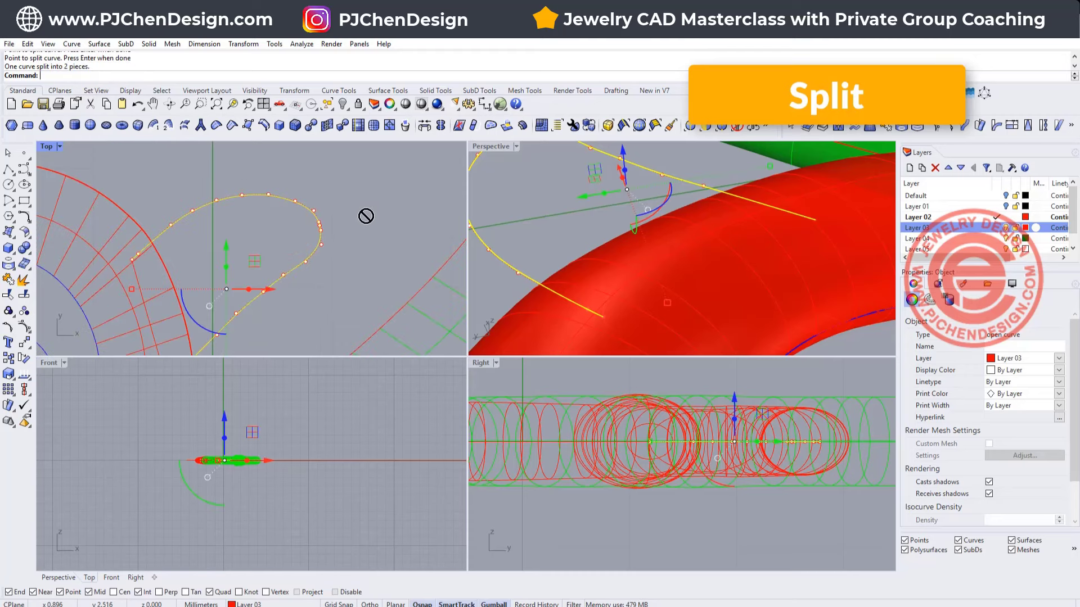
left_click(308, 253)
left_click(287, 199)
left_click(374, 222)
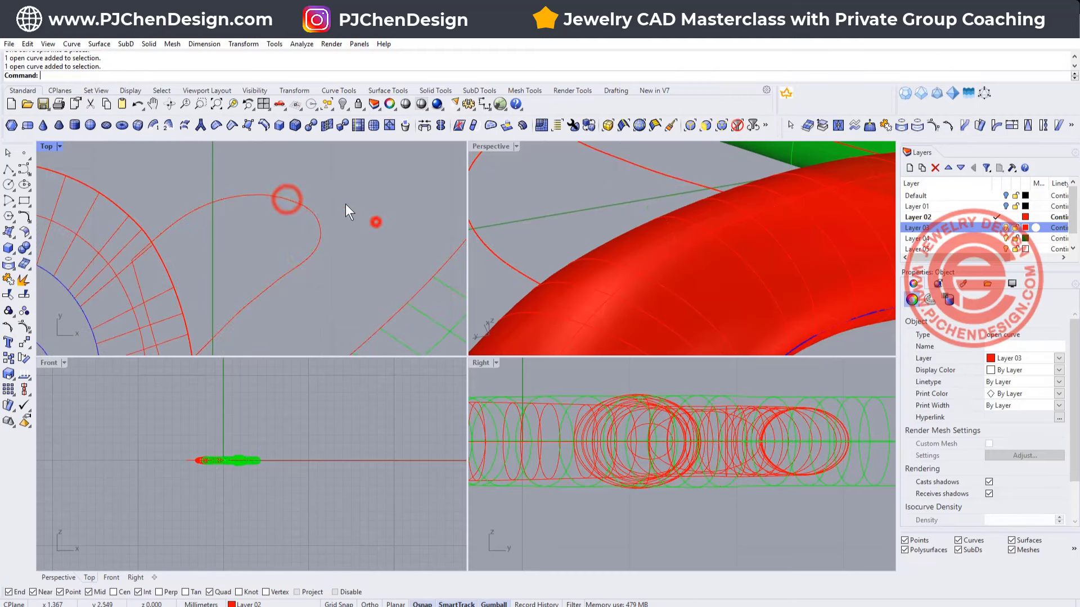
- Sweep the flattened elliptical profile along the two leaf rails to build the small leaf surface
left_click(101, 44)
left_click(123, 96)
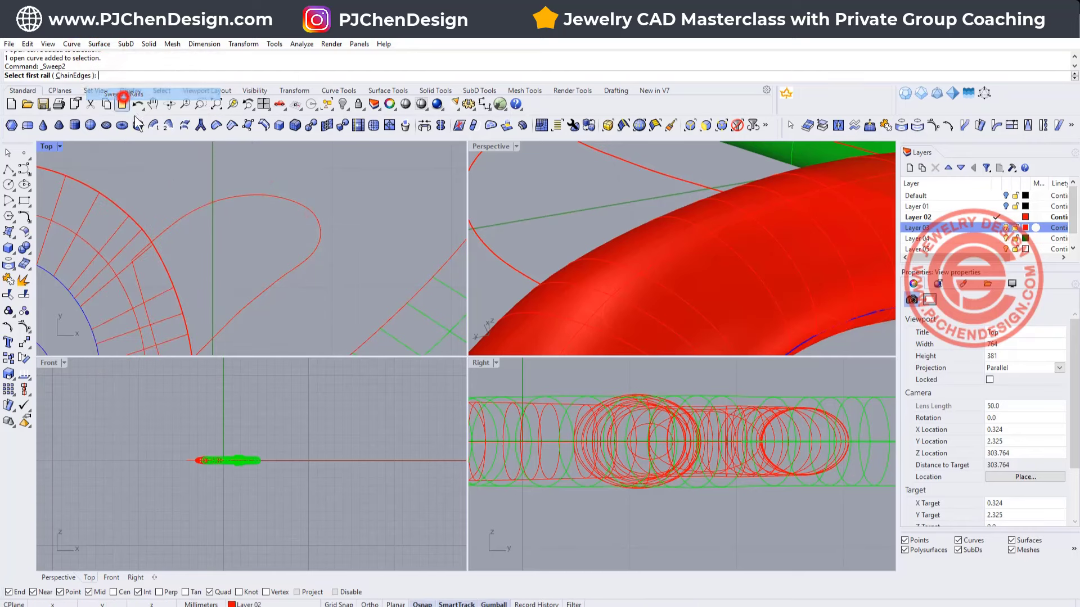
right_click_drag(212, 220, 268, 197)
left_click(284, 244)
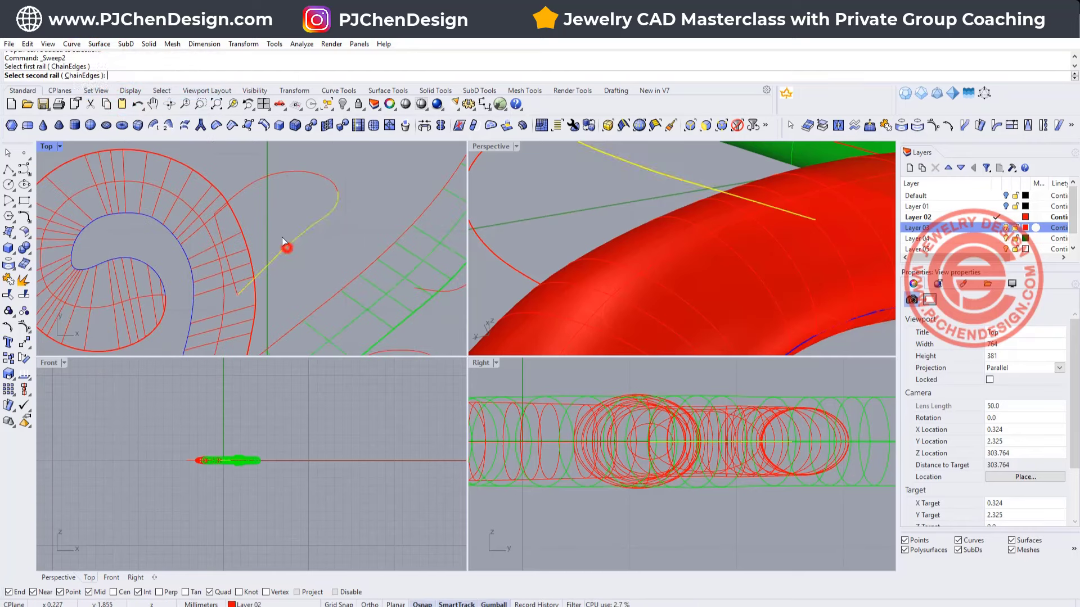
left_click(253, 185)
left_click(225, 232)
key("Return")
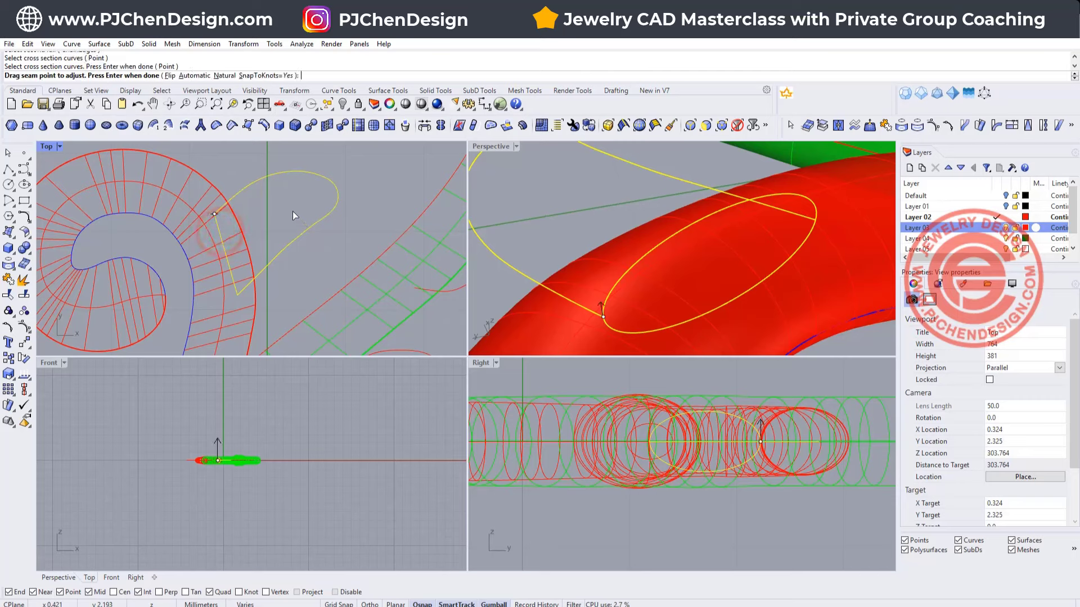
key("Return")
key("Return")
scroll(725, 237, "down", 10)
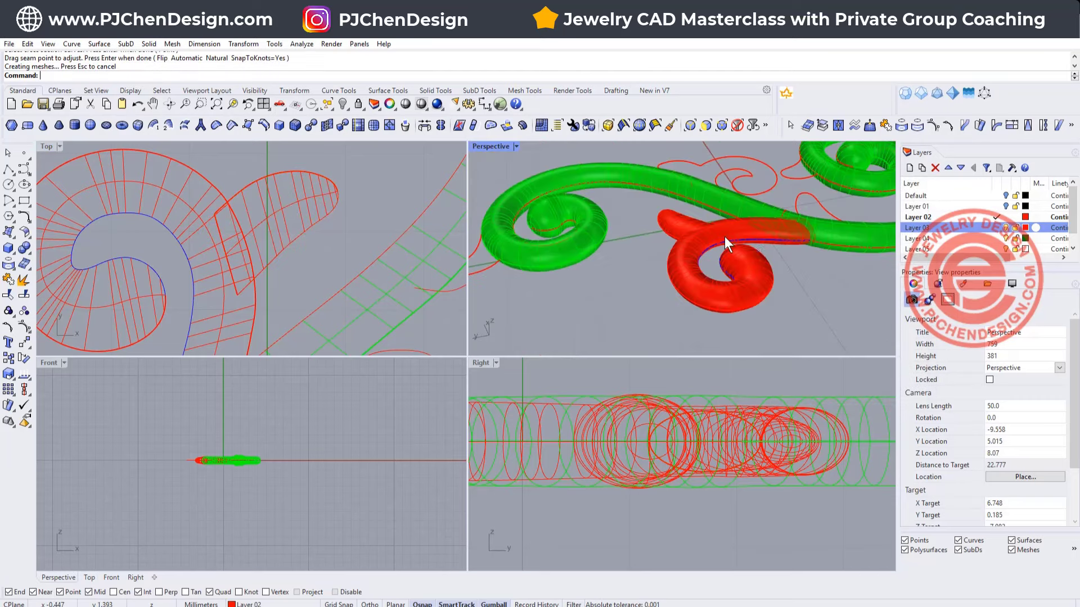
- Examine the leaf's junction with the red scroll and the outlines still to be modelled along the green stem
right_click_drag(724, 236, 682, 259)
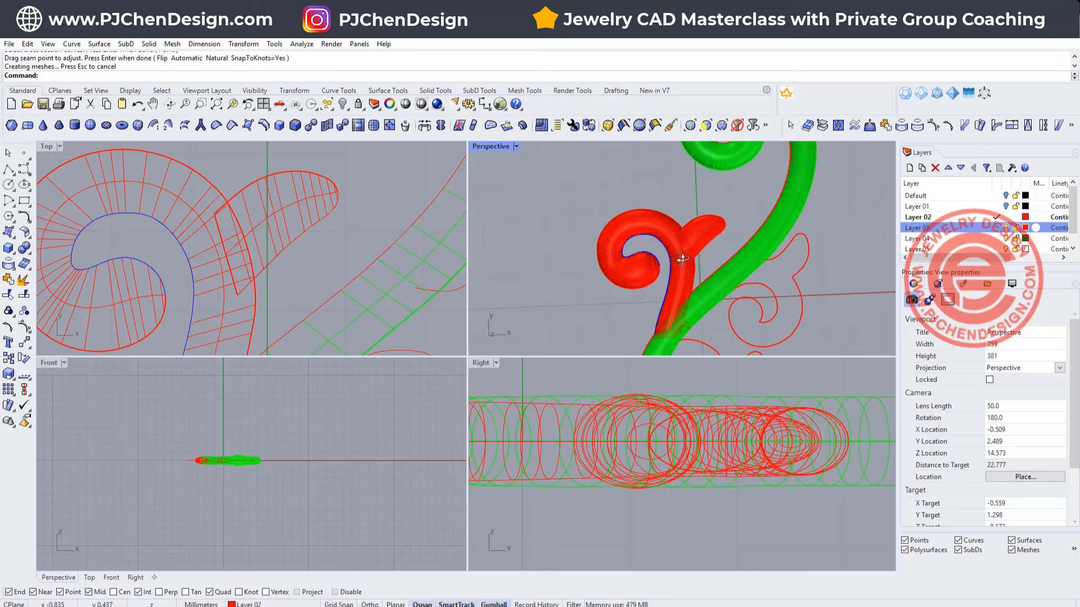
double_click(486, 147)
right_click_drag(540, 236, 630, 324)
right_click_drag(707, 304, 501, 336)
scroll(502, 337, "up", 3)
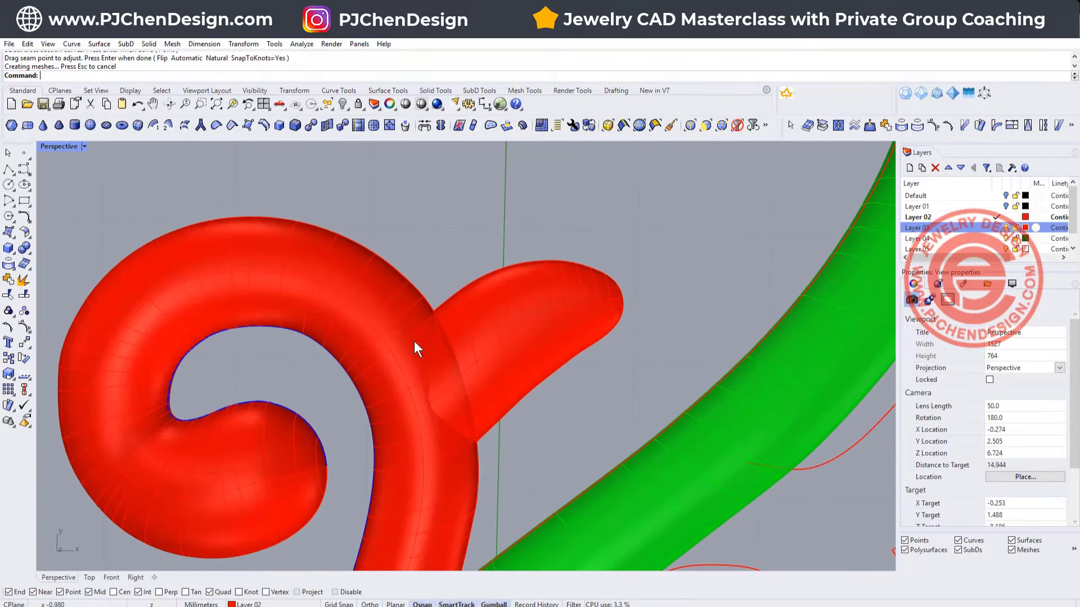
scroll(433, 340, "down", 5)
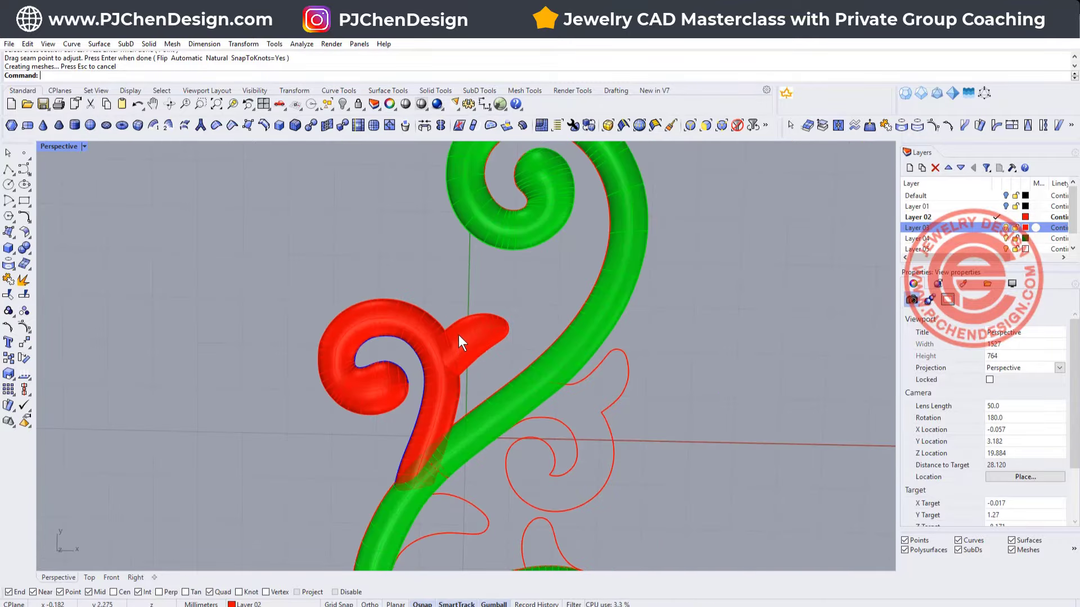
scroll(469, 344, "down", 4)
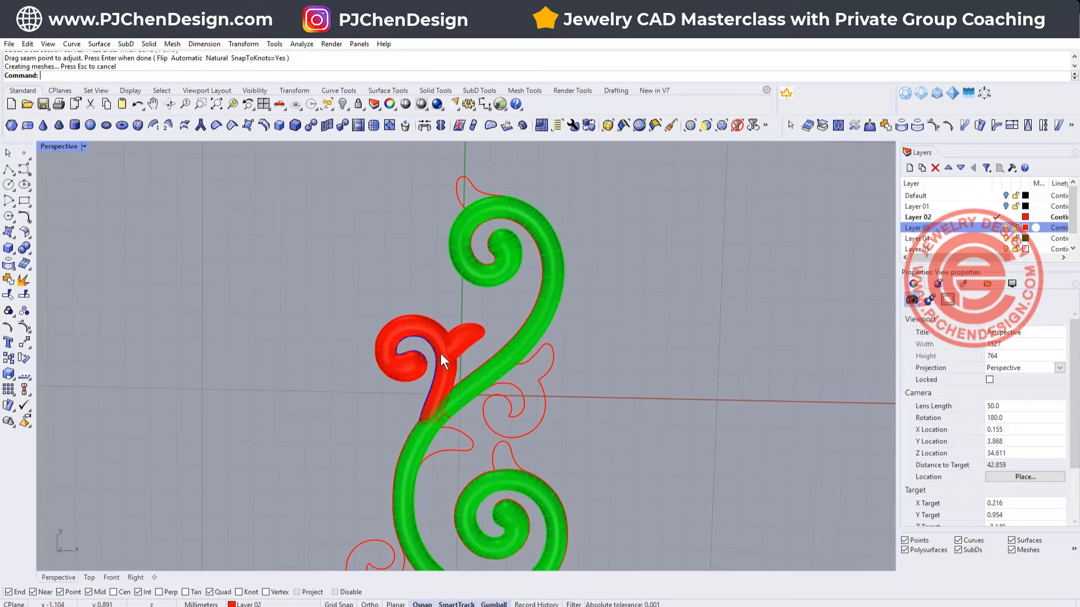
right_click_drag(486, 386, 489, 338)
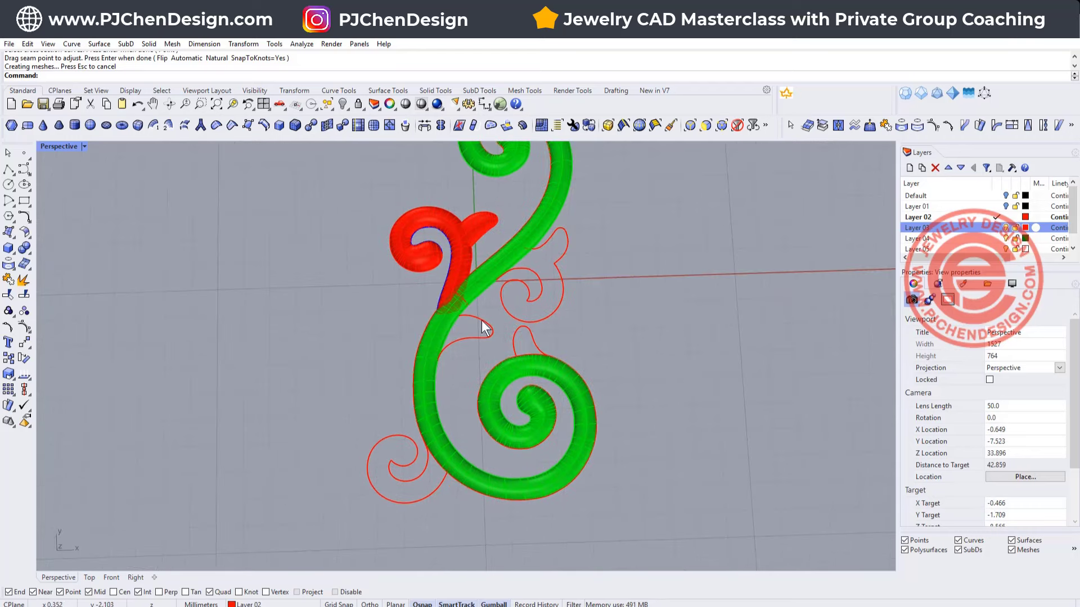
- Mirror a copy of the red scroll surface across a near-vertical line to the other side of the green stem
double_click(58, 146)
left_click(164, 231)
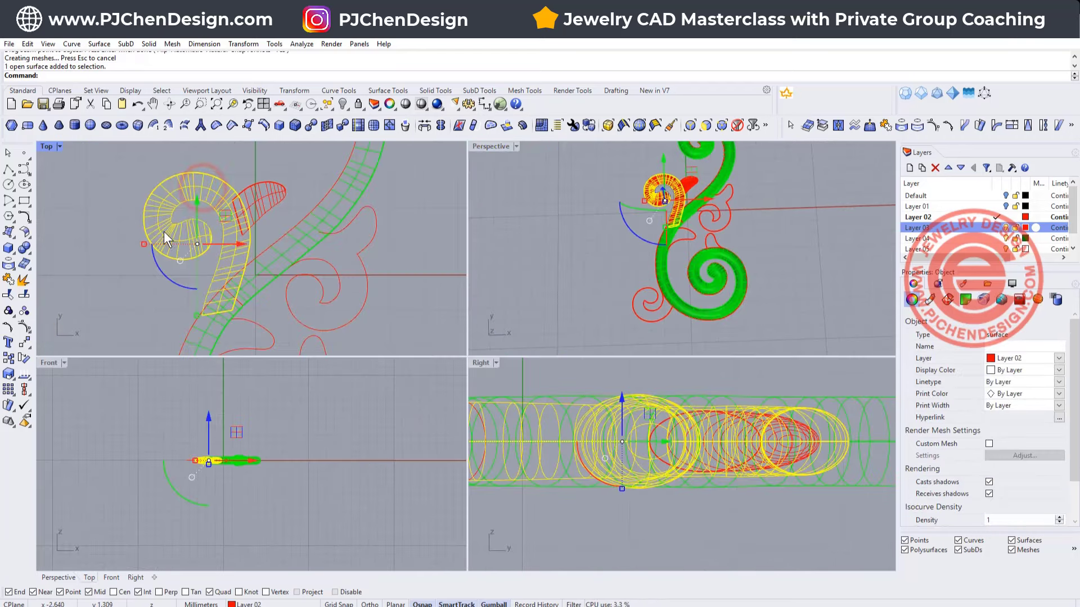
left_click(24, 345)
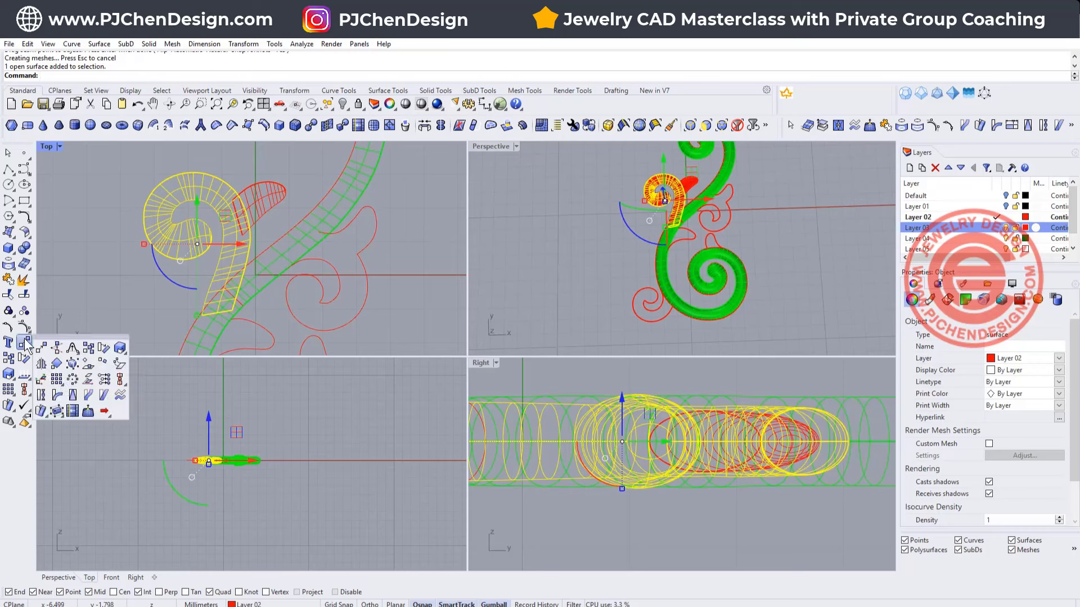
left_click(41, 365)
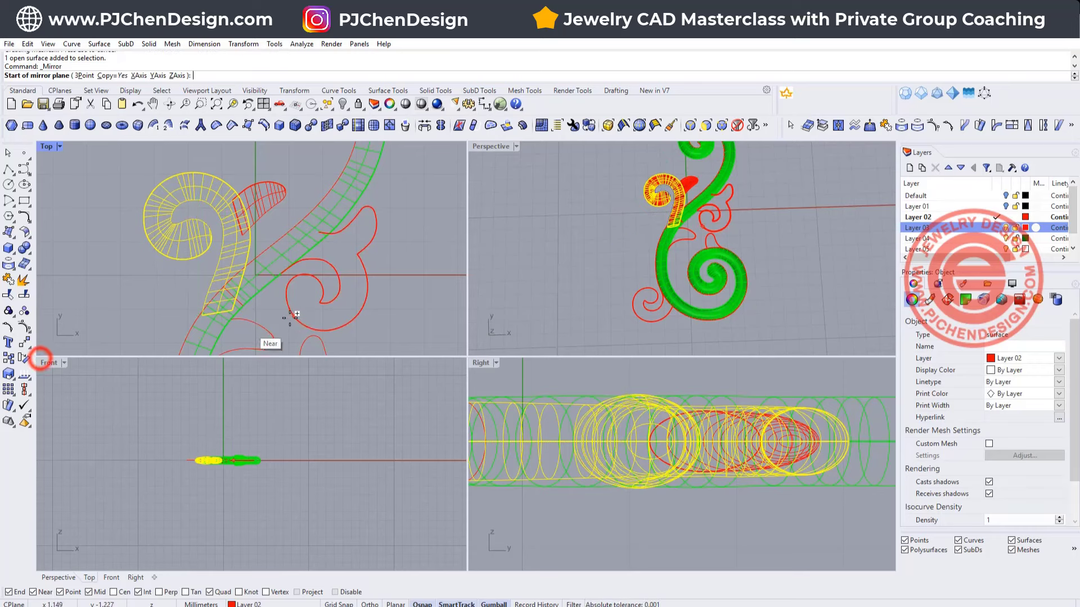
left_click(290, 314)
left_click(301, 158)
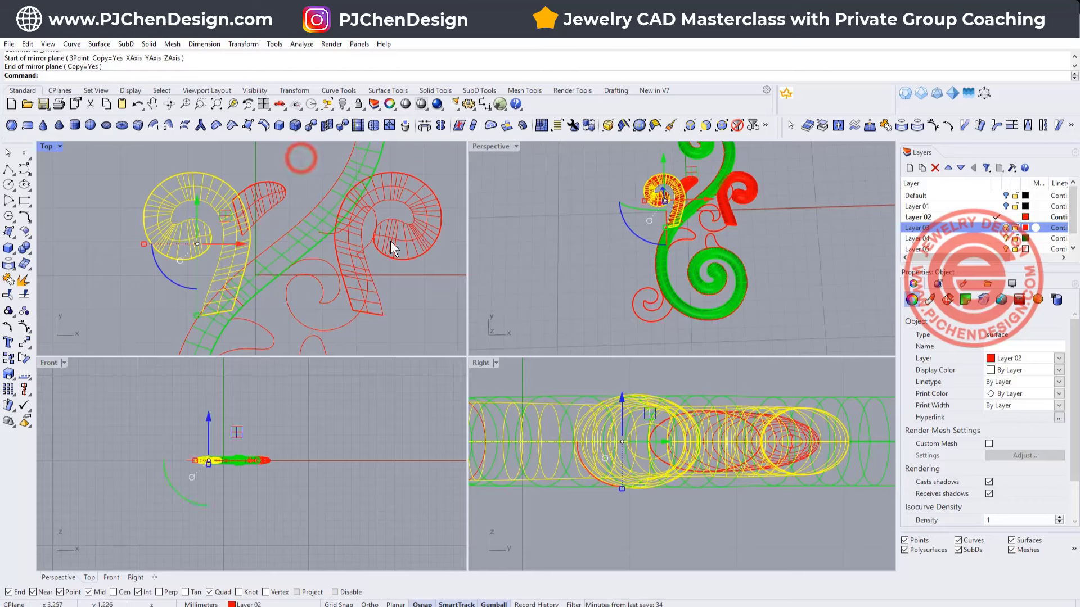
- Rotate the mirrored scroll so its open end points up toward the stem, and move it over the scroll outline there
left_click(425, 246)
left_click_drag(371, 290, 361, 183)
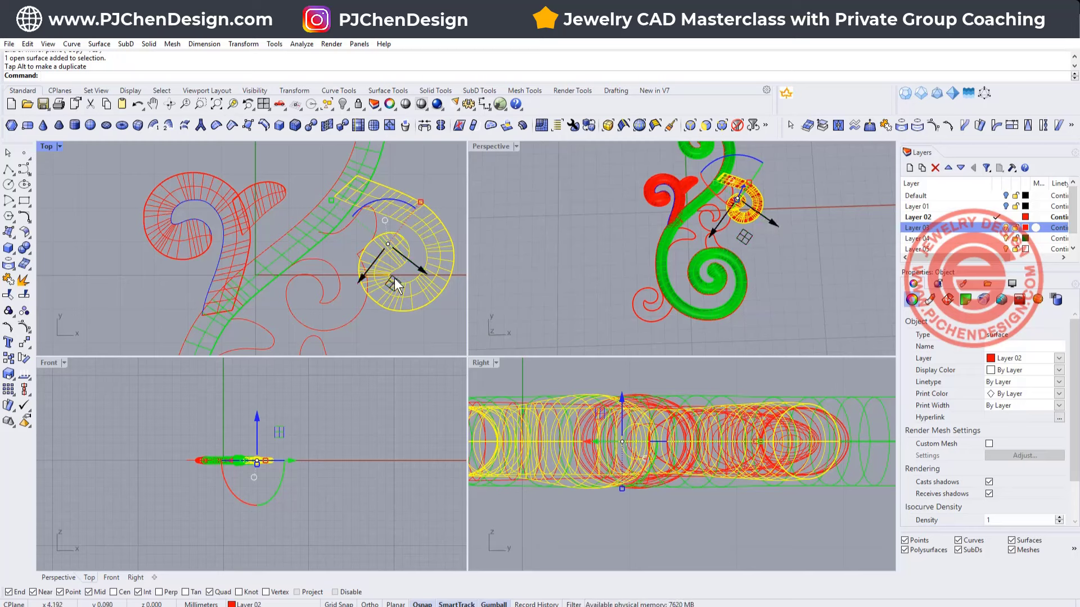
left_click_drag(394, 281, 313, 301)
scroll(307, 263, "down", 2)
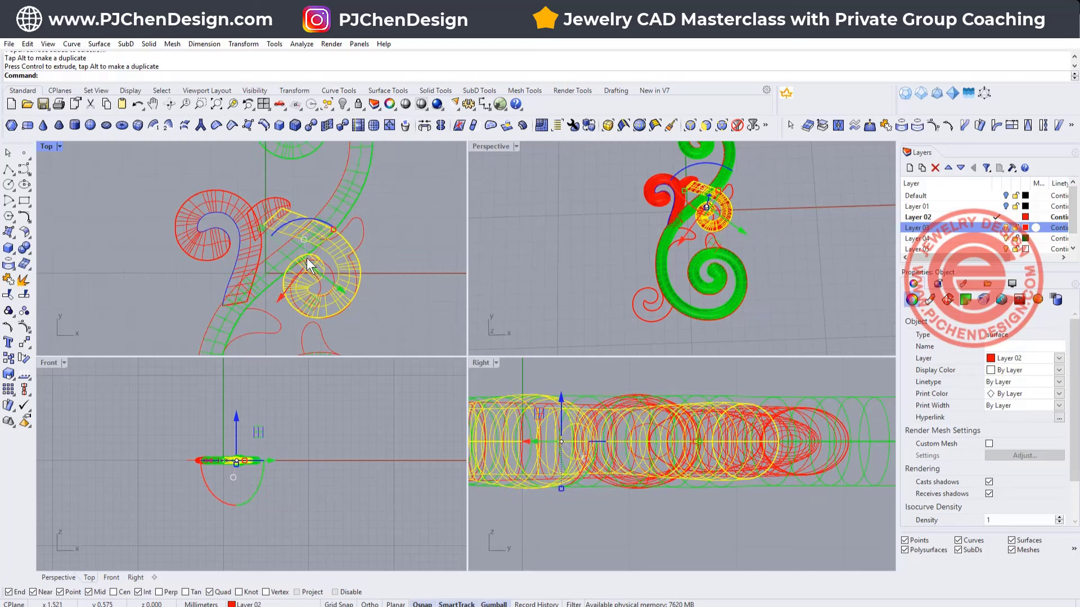
scroll(304, 256, "up", 4)
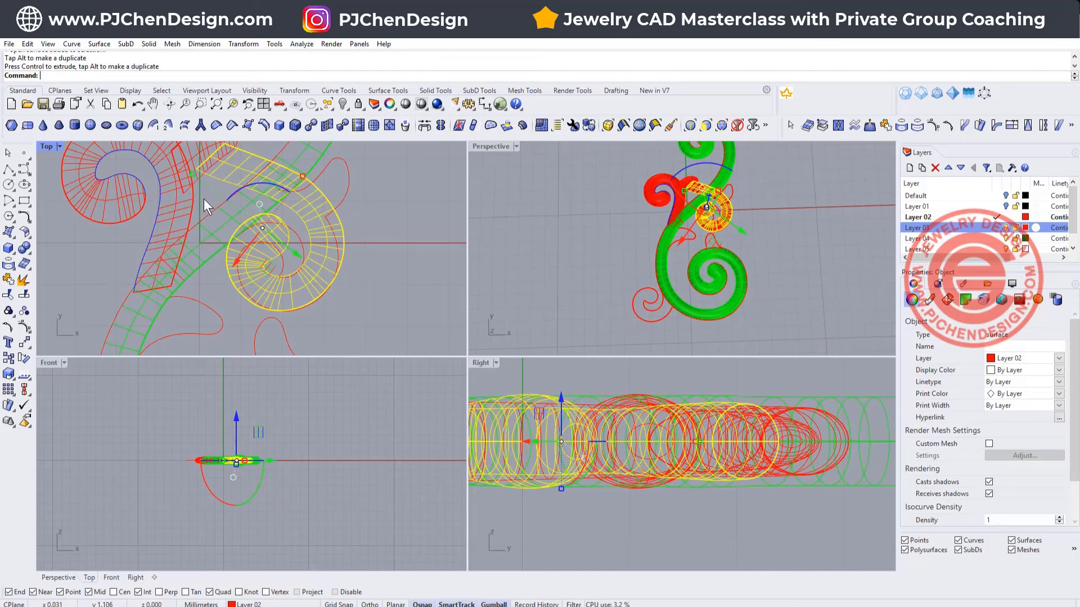
- Fine-tune the mirrored scroll's rotation and position, and scale it down slightly to match the outline beside the stem
double_click(44, 146)
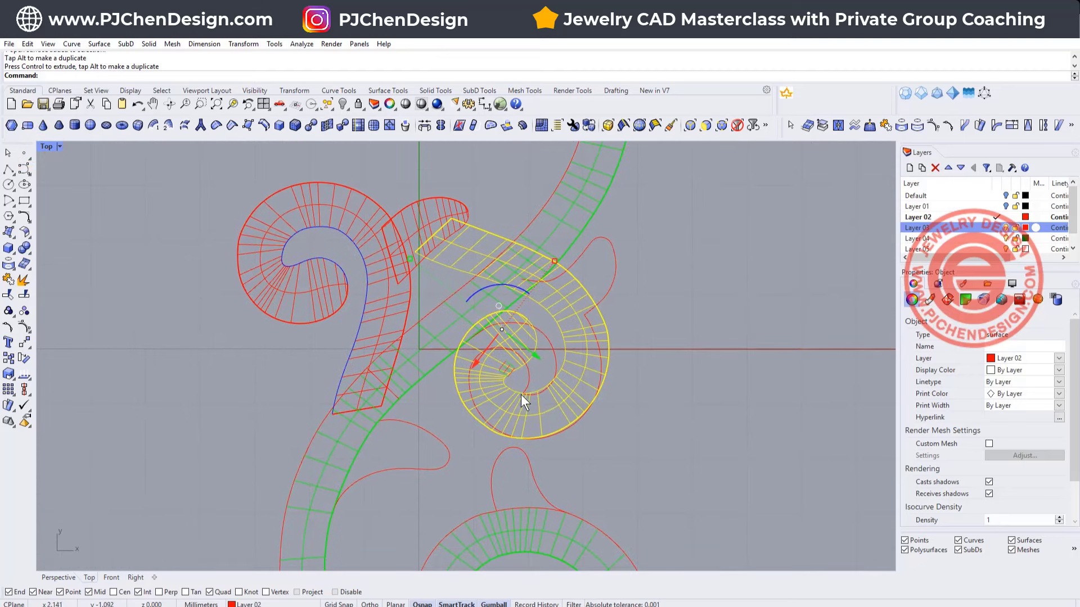
left_click_drag(485, 289, 565, 343)
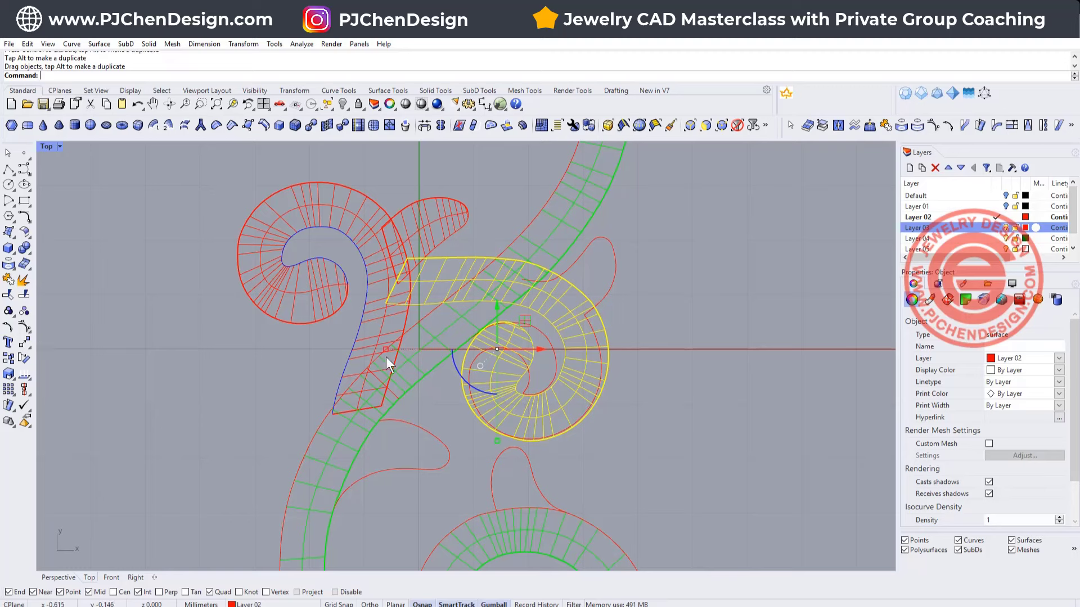
left_click_drag(387, 348, 403, 355)
left_click(692, 321)
- Mirror a copy of the small leaf surface across a slanted line toward the mirrored scroll
left_click(441, 217)
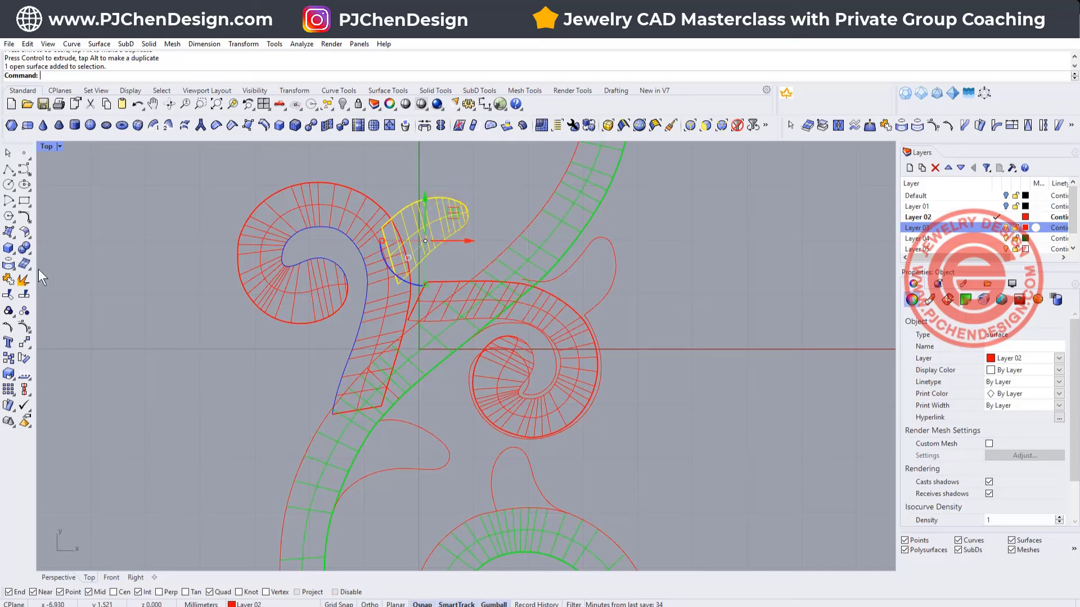
left_click(470, 281)
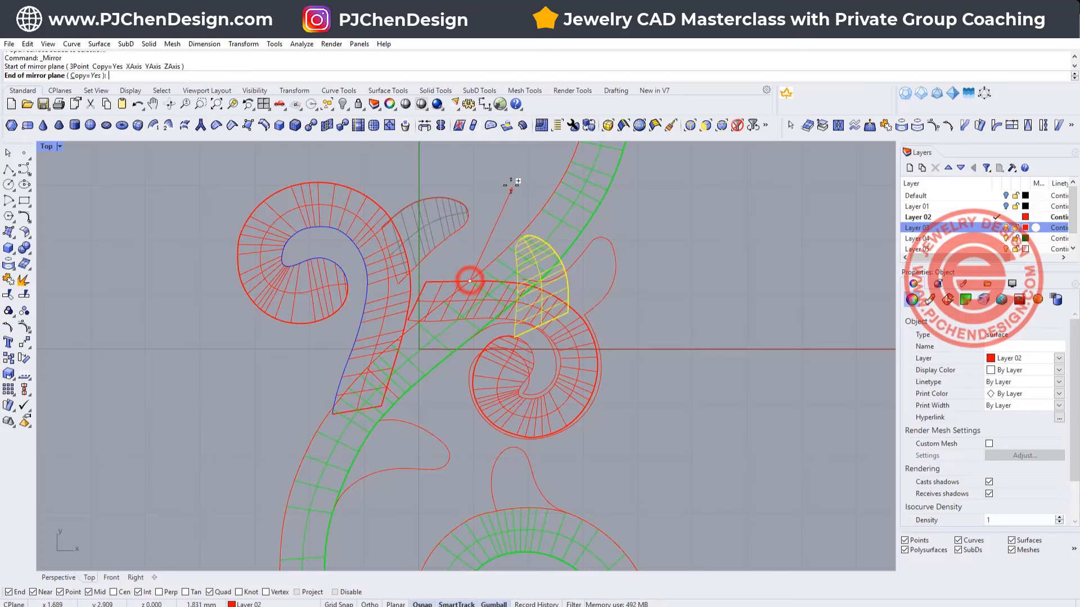
left_click(513, 210)
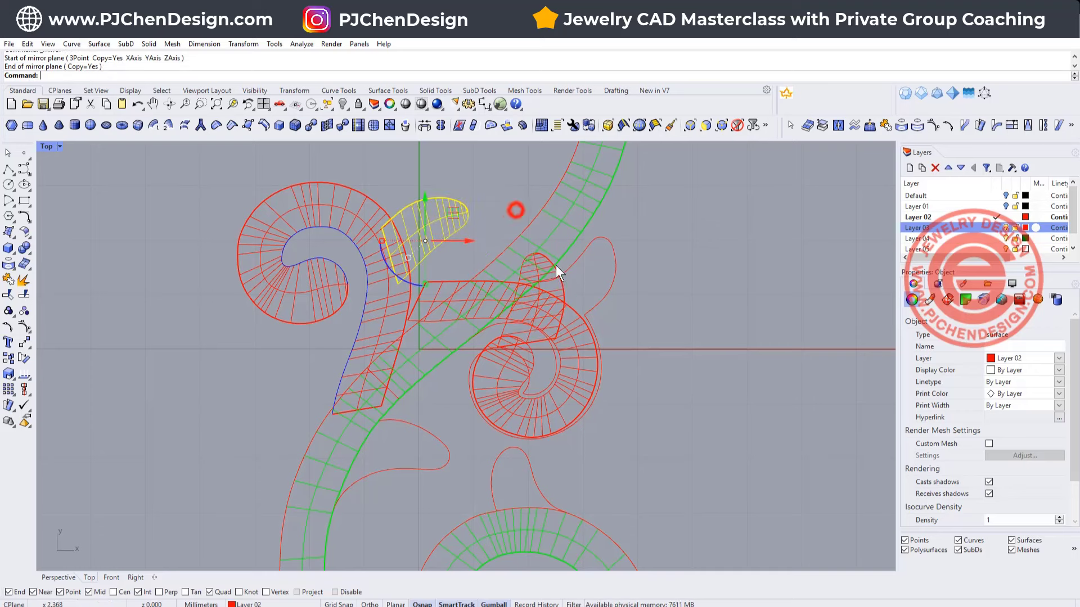
- Rotate, move and scale the mirrored leaf to fit the leaf outline on top of the mirrored scroll
left_click(564, 288)
left_click_drag(561, 272, 568, 305)
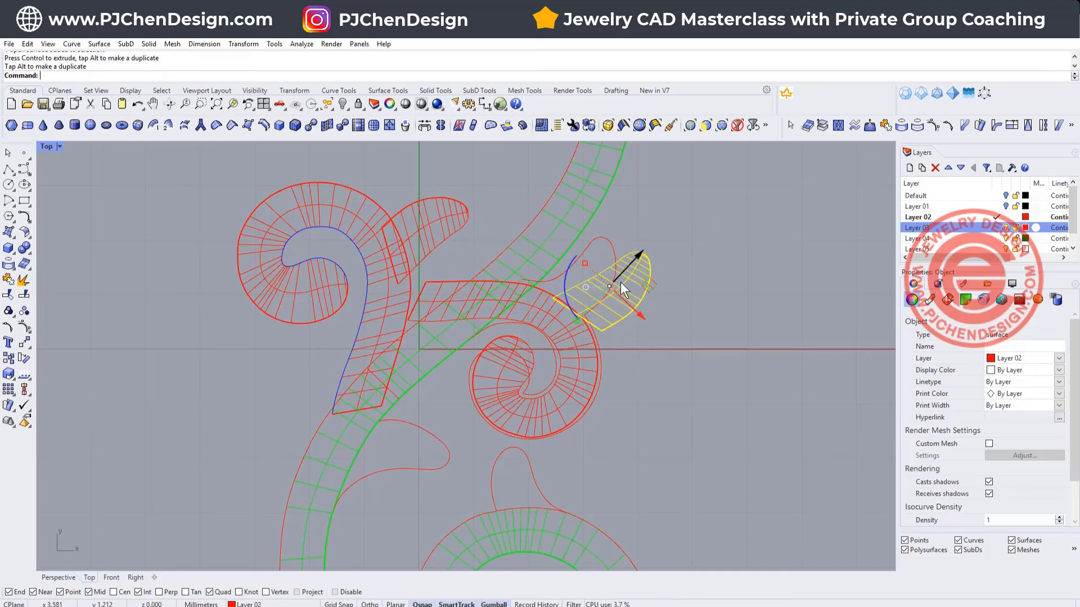
left_click_drag(647, 282, 618, 288)
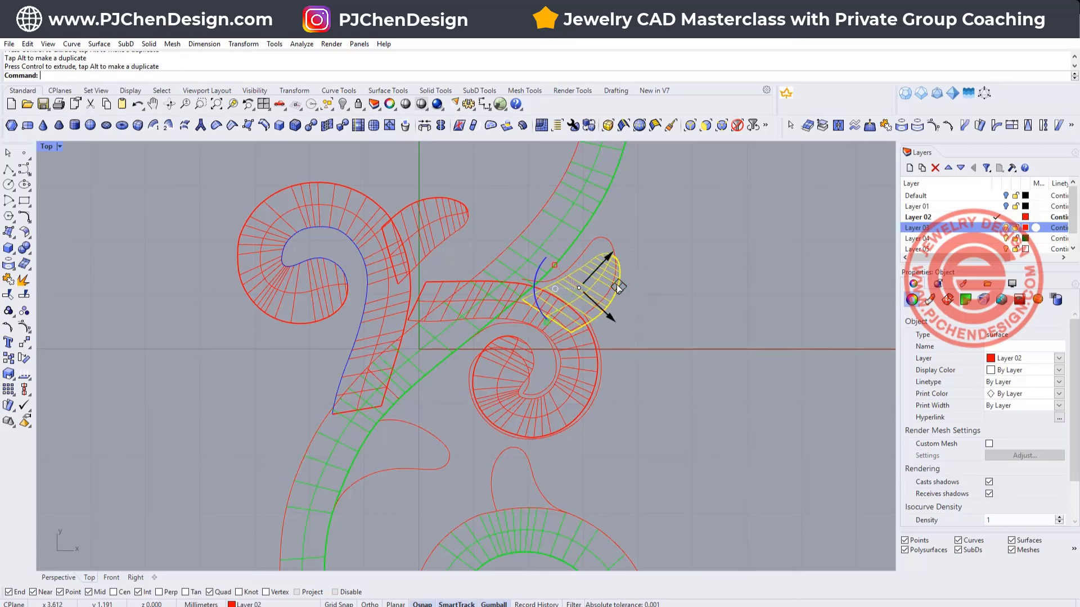
scroll(592, 311, "up", 3)
left_click_drag(545, 257, 550, 258)
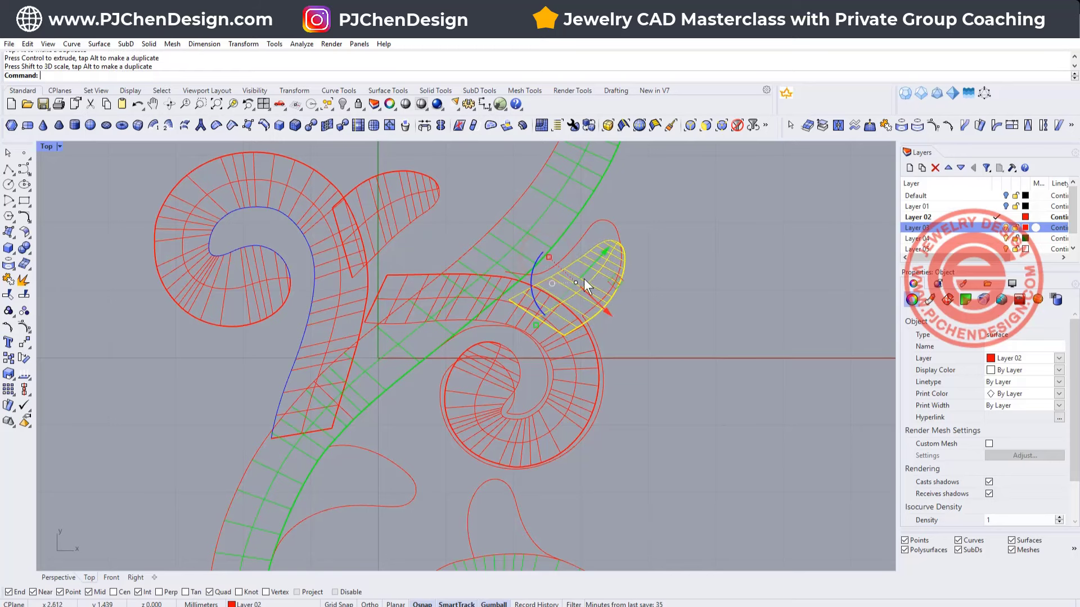
left_click(673, 331)
- Copy the small leaf to the leaf outline just below the first red scroll on the stem, then rotate and resize it to fit
scroll(539, 326, "down", 3)
scroll(503, 319, "down", 3)
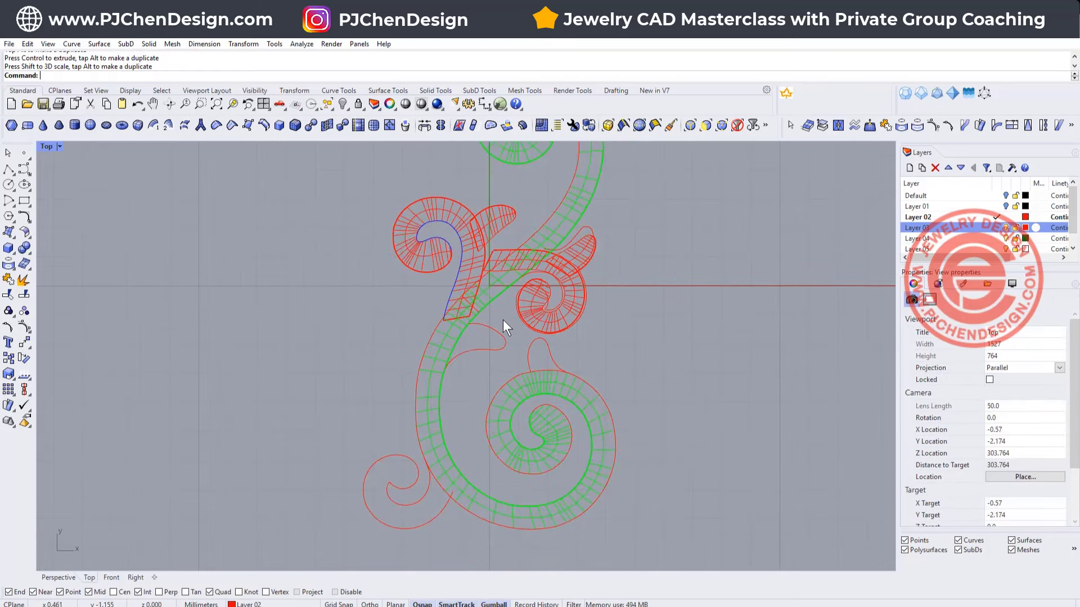
right_click_drag(504, 325, 510, 364)
left_click(456, 200)
left_click_drag(481, 184, 462, 328, "alt")
left_click_drag(400, 385, 384, 353)
left_click_drag(412, 339, 407, 335)
left_click_drag(471, 347, 469, 349)
scroll(523, 239, "down", 2)
- Copy the original small leaf to the outline on top of the lower green spiral, and rotate, move and resize it to fit
left_click(463, 207)
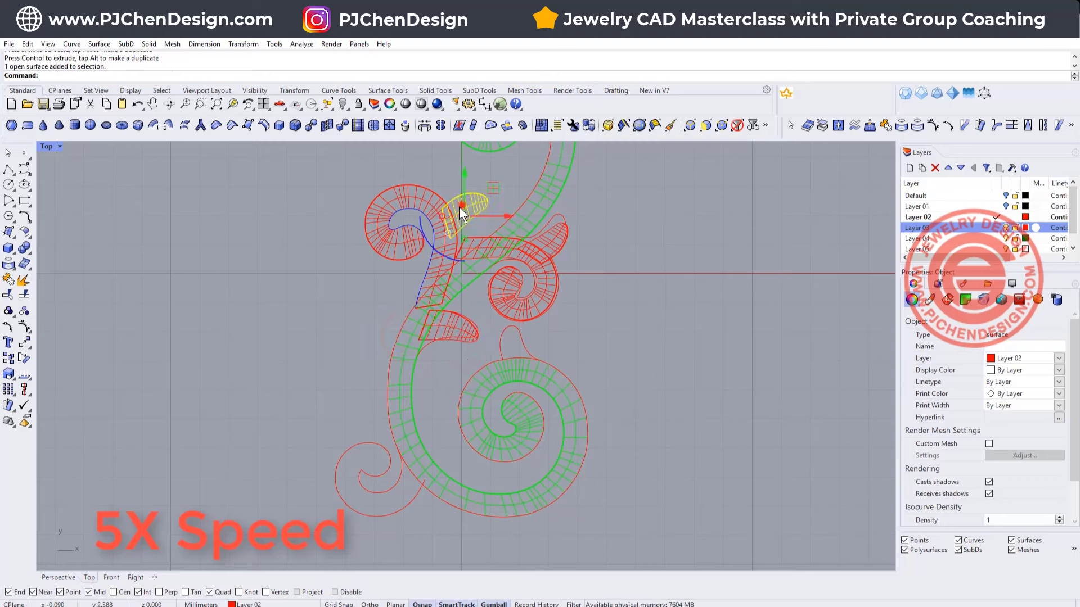
left_click_drag(491, 194, 600, 341, "alt")
scroll(556, 371, "up", 8)
left_click_drag(569, 387, 619, 393)
left_click_drag(569, 313, 442, 290)
left_click_drag(455, 369, 463, 371)
left_click_drag(487, 297, 492, 293)
scroll(450, 332, "down", 12)
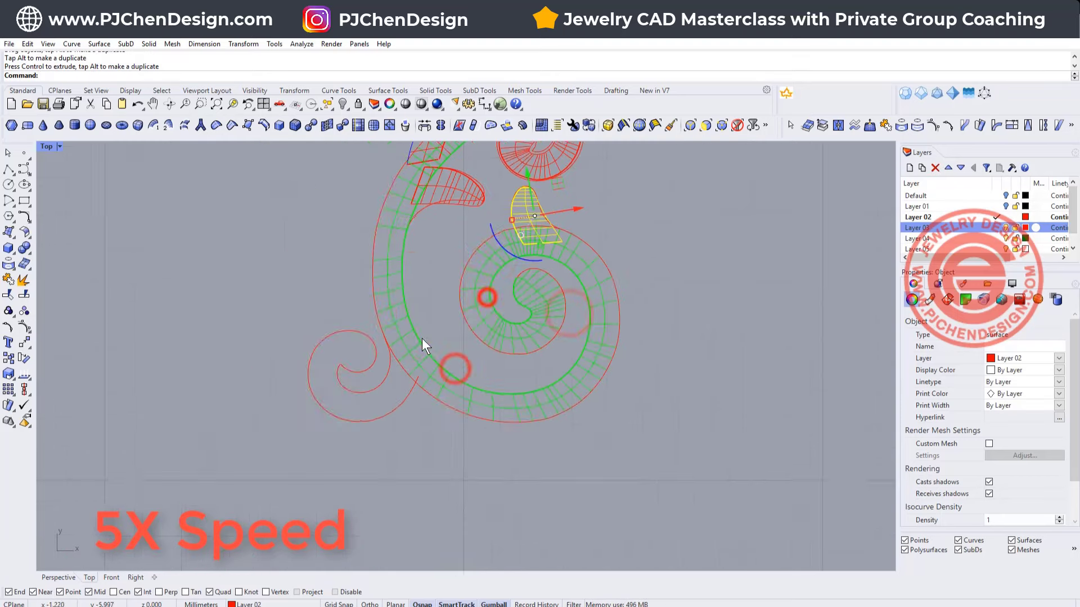
- Copy the first red scroll down beside the empty scroll outline at the stem's lower bend and mirror it across a horizontal line
left_click(468, 236)
left_click_drag(515, 210, 247, 343, "alt")
scroll(463, 396, "up", 9)
left_click(27, 345)
left_click(41, 363)
left_click(264, 255)
left_click(424, 258)
- Move and resize the mirrored scroll to fit the outline at the stem's lower bend, and delete the leftover unmirrored copy
scroll(402, 281, "down", 6)
left_click(410, 198)
left_click_drag(438, 183, 510, 298)
scroll(479, 304, "up", 6)
scroll(366, 298, "up", 2)
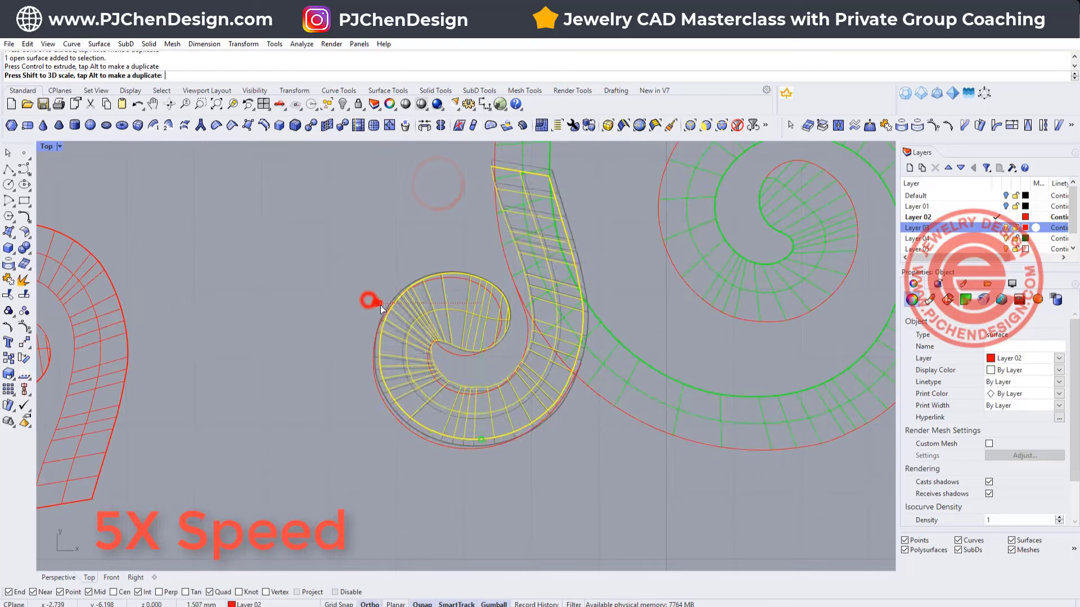
scroll(402, 352, "down", 5)
key("Delete")
- Copy the small leaf up to the outline on top of the upper green spiral, and rotate, resize and move it to fit
scroll(528, 352, "up", 4)
left_click(535, 422)
left_click_drag(557, 400, 559, 258, "alt")
scroll(543, 276, "up", 12)
left_click_drag(482, 335, 547, 328)
left_click_drag(596, 292, 582, 294, "shift")
left_click_drag(480, 271, 473, 323)
scroll(516, 250, "down", 16)
left_click(692, 335)
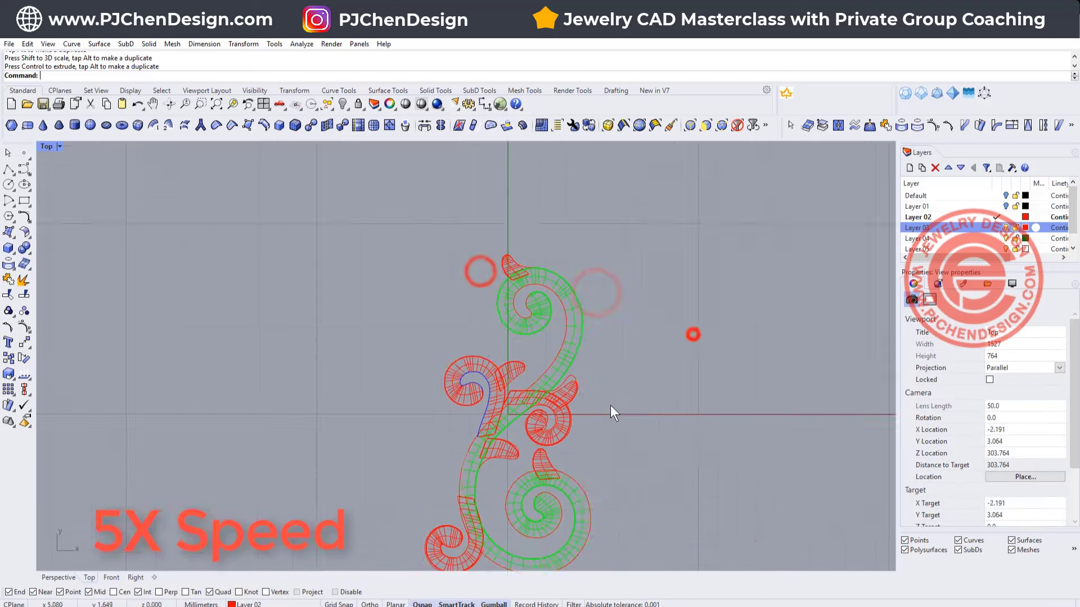
right_click_drag(594, 412, 570, 336)
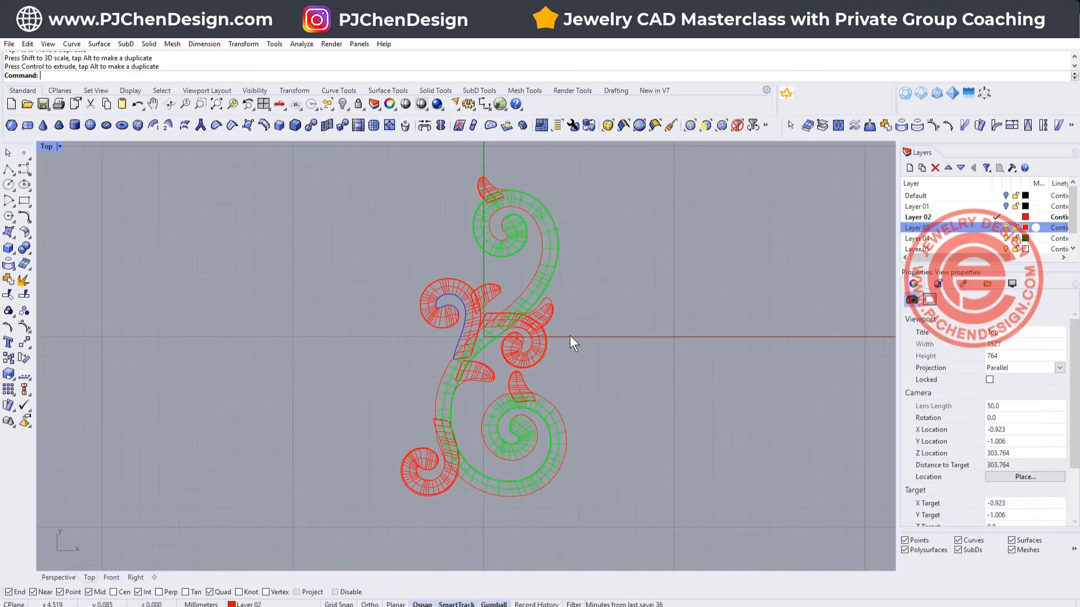
- Draw a straight polyline in the top view across the base of the middle mirrored scroll where it overlaps the green stem
double_click(46, 146)
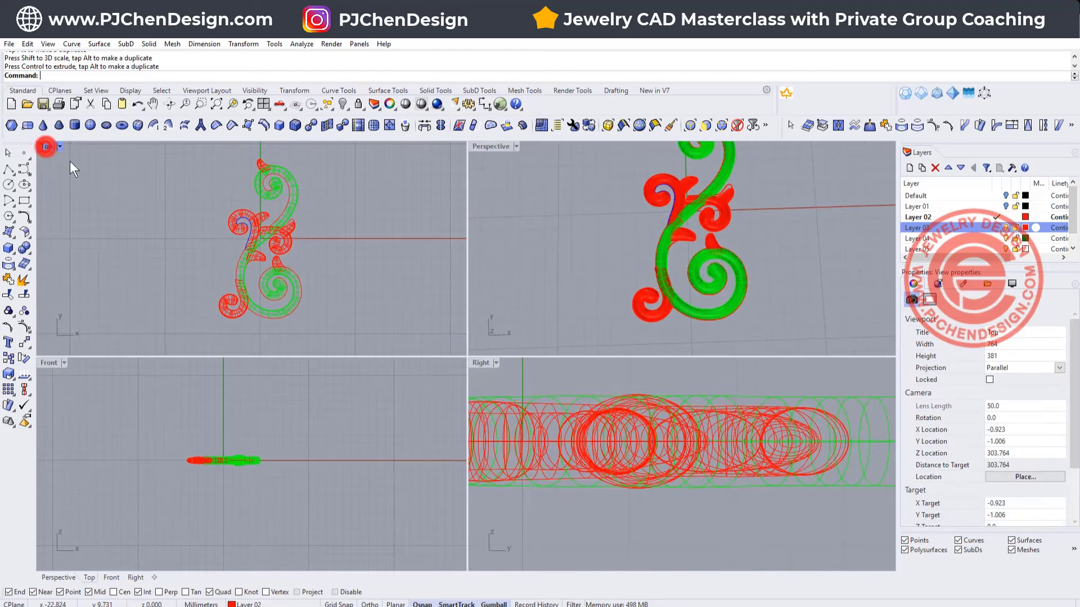
double_click(488, 145)
scroll(452, 289, "up", 5)
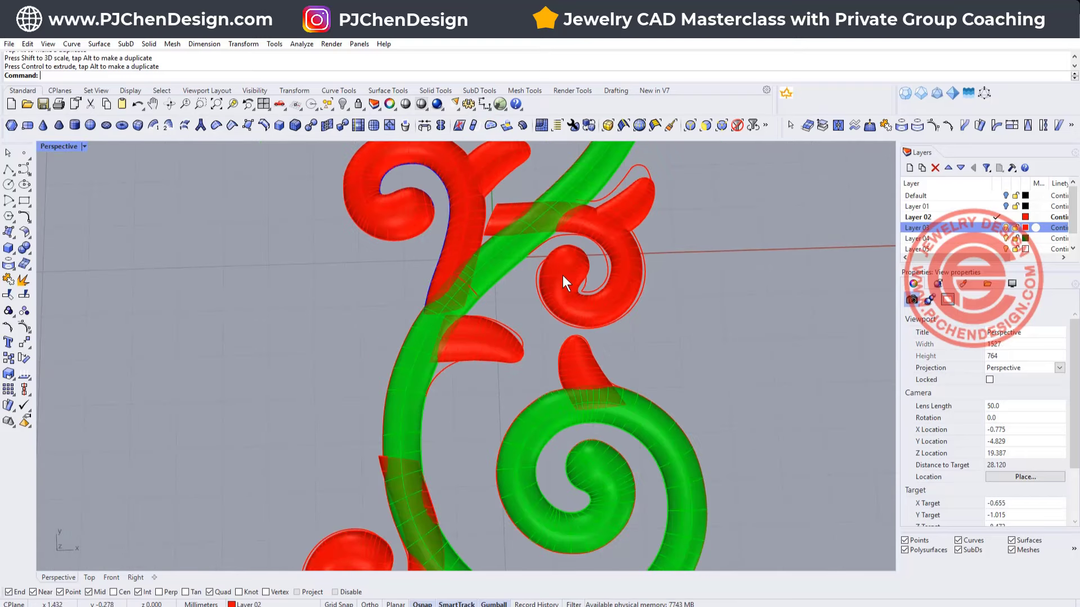
scroll(563, 275, "up", 3)
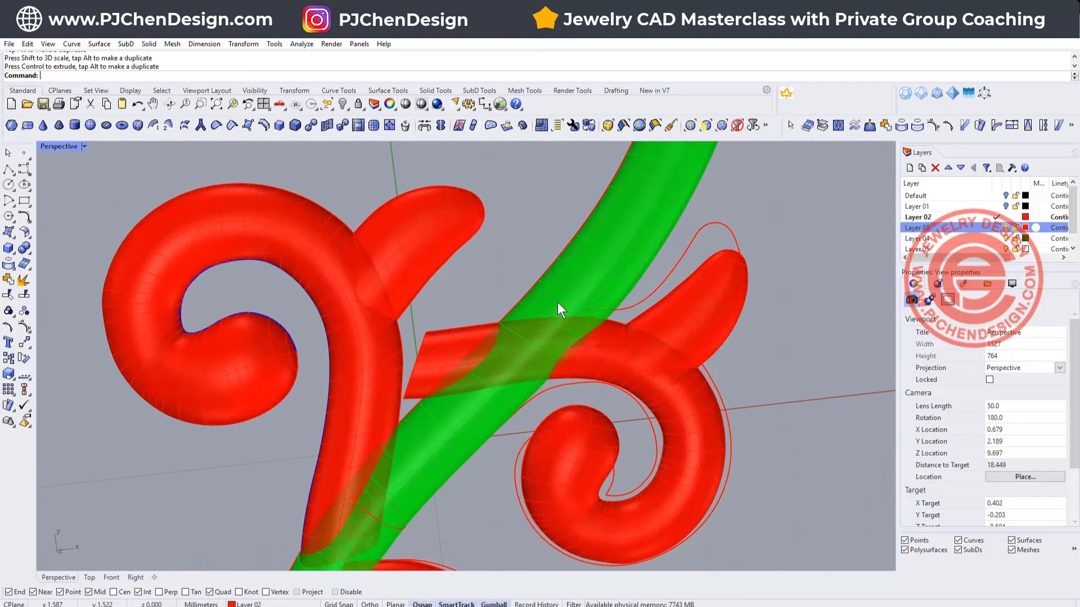
left_click(9, 169)
double_click(55, 148)
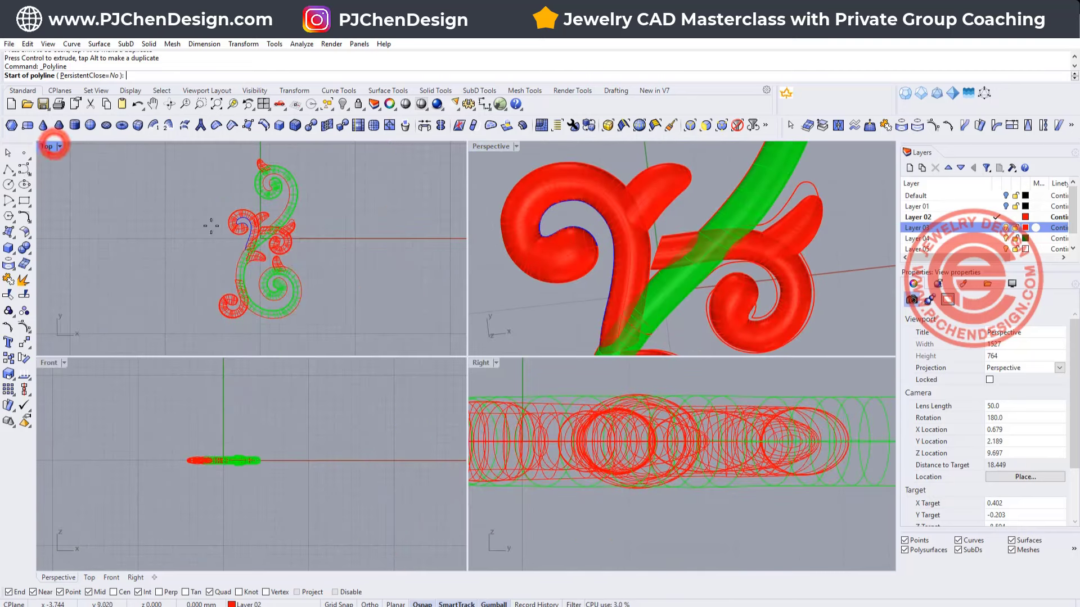
scroll(287, 237, "up", 6)
scroll(236, 239, "up", 2)
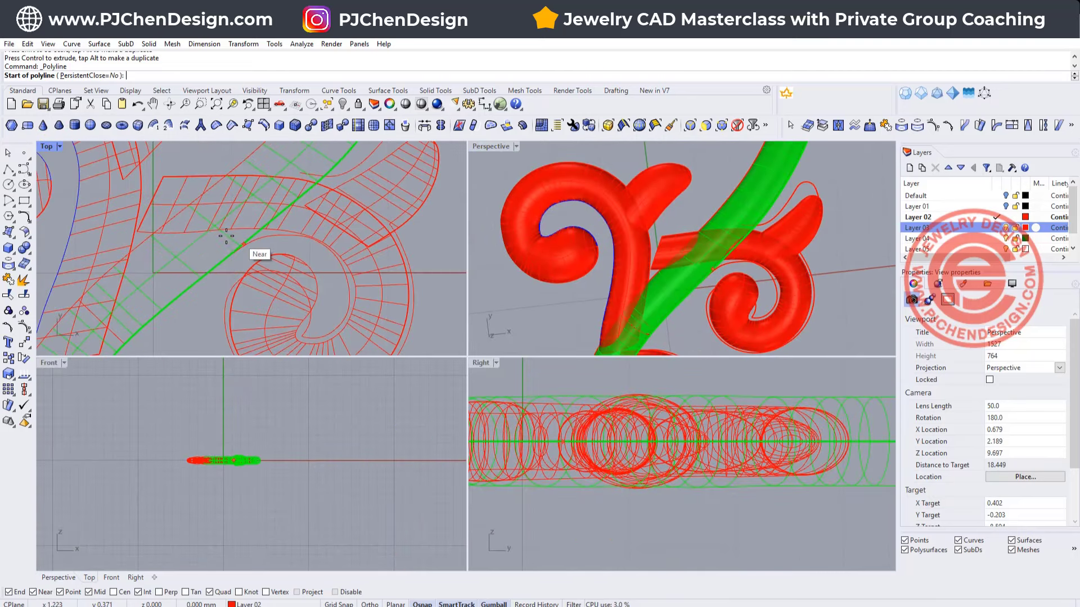
left_click(233, 237)
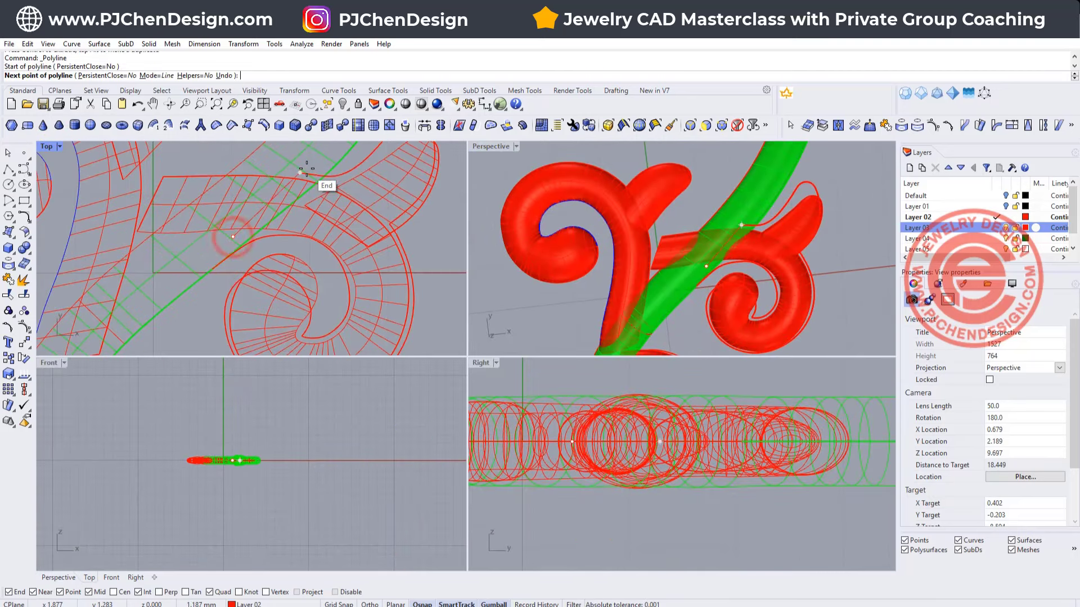
left_click(306, 167)
key("Return")
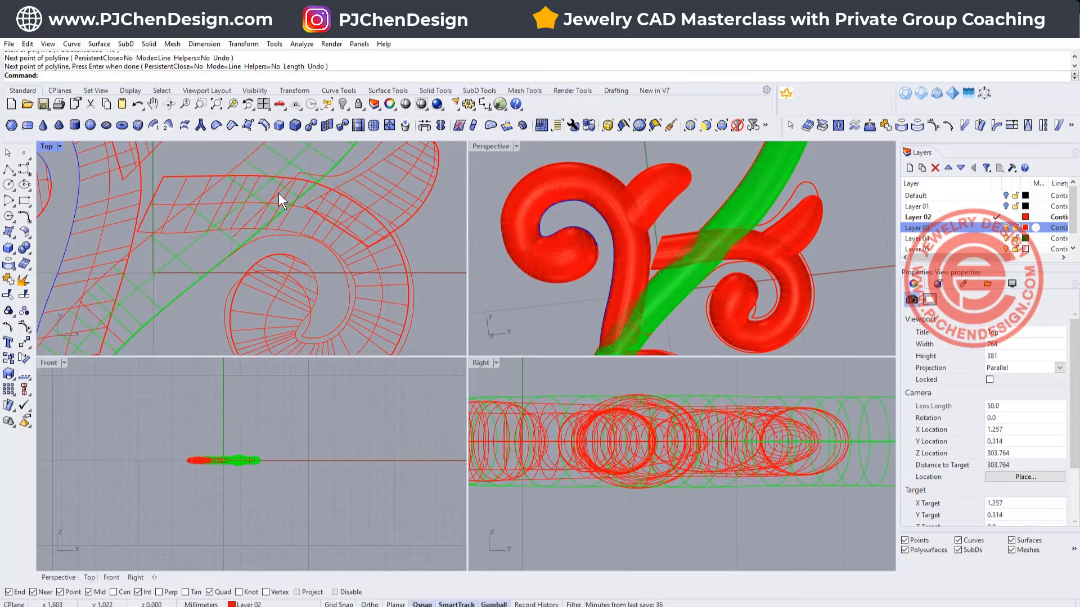
- Trim away the mirrored scroll's end that sticks out past the stem, using the straight line as the cutting object
left_click(278, 193)
left_click(9, 295)
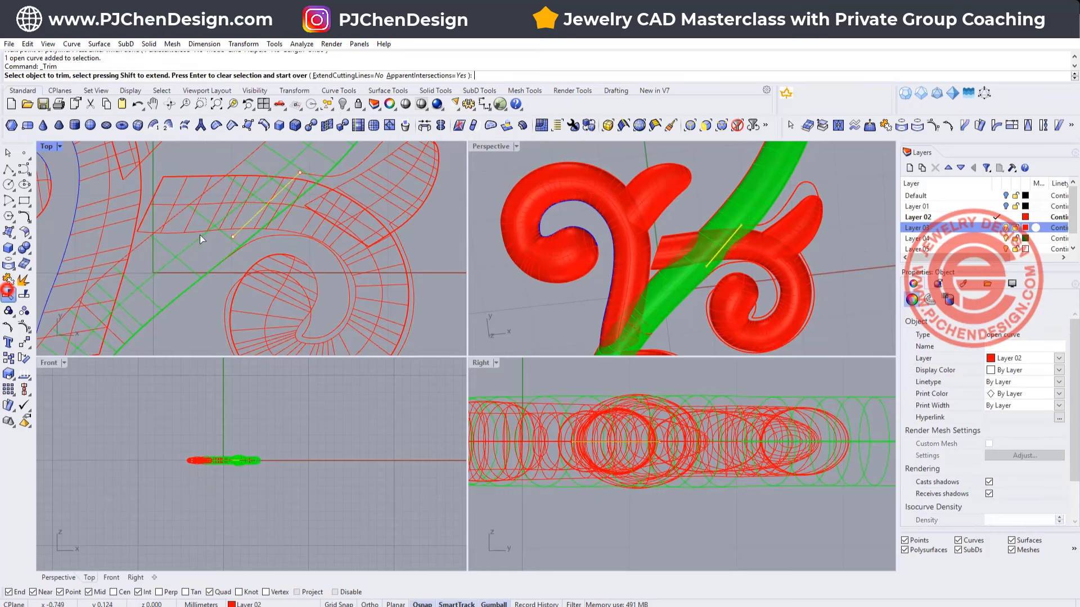
left_click(253, 176)
key("Return")
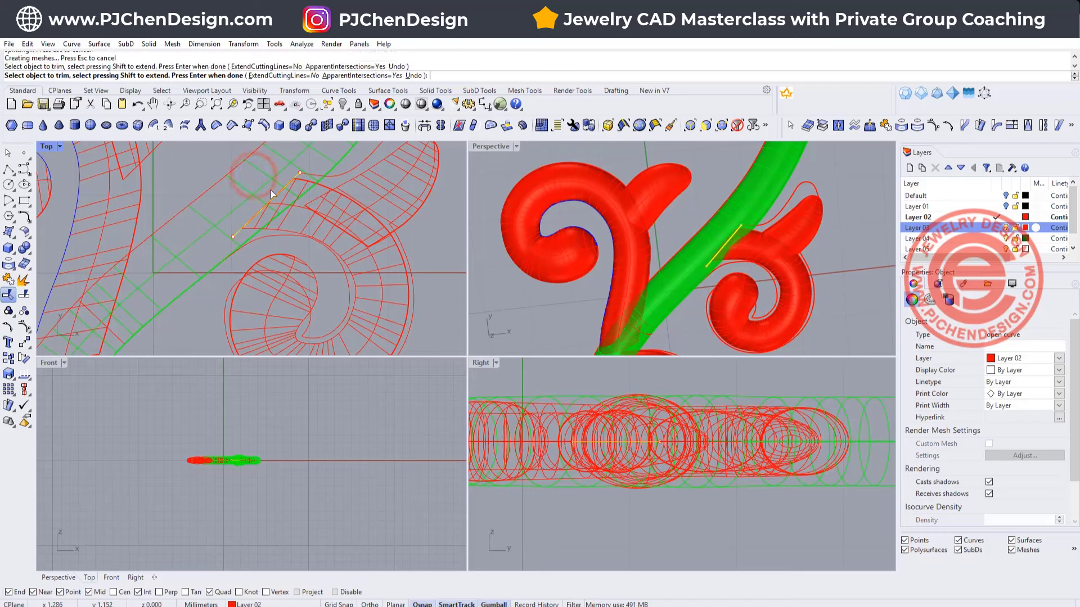
- Scale the trimmed scroll vertically in the side view to make it thicker
right_click_drag(816, 267, 728, 246)
scroll(703, 215, "down", 3)
scroll(708, 201, "up", 6)
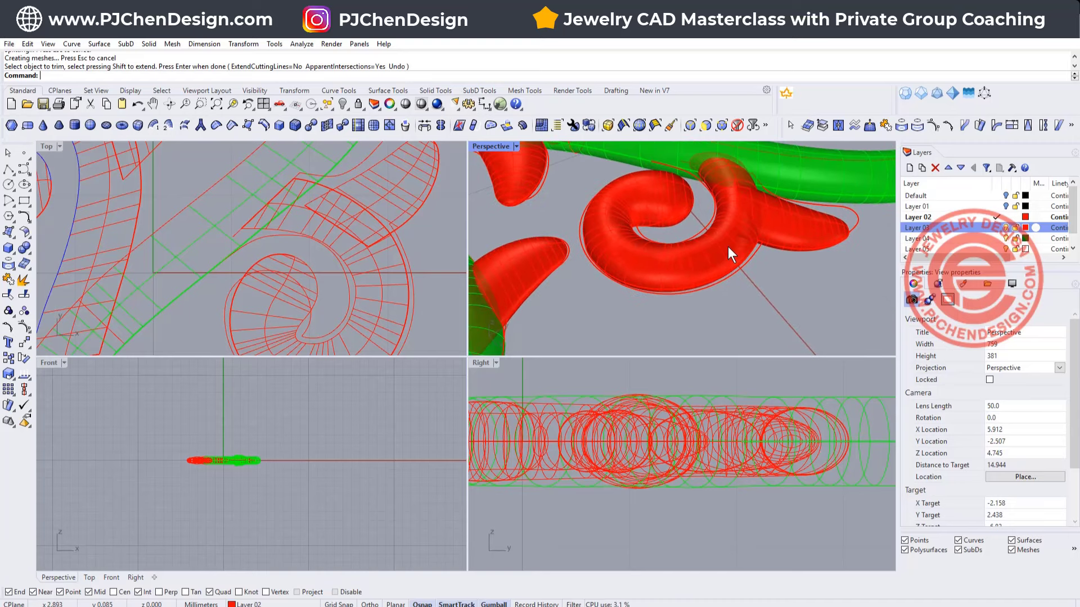
left_click(728, 247)
right_click_drag(576, 459, 623, 475)
left_click_drag(624, 478, 621, 498)
left_click(819, 319)
- Reduce the trimmed scroll's vertical thickness in the side view so its base stays within the green stem's height
scroll(727, 245, "down", 7)
scroll(727, 245, "down", 5)
right_click_drag(726, 245, 687, 269)
scroll(658, 270, "up", 9)
scroll(723, 216, "up", 4)
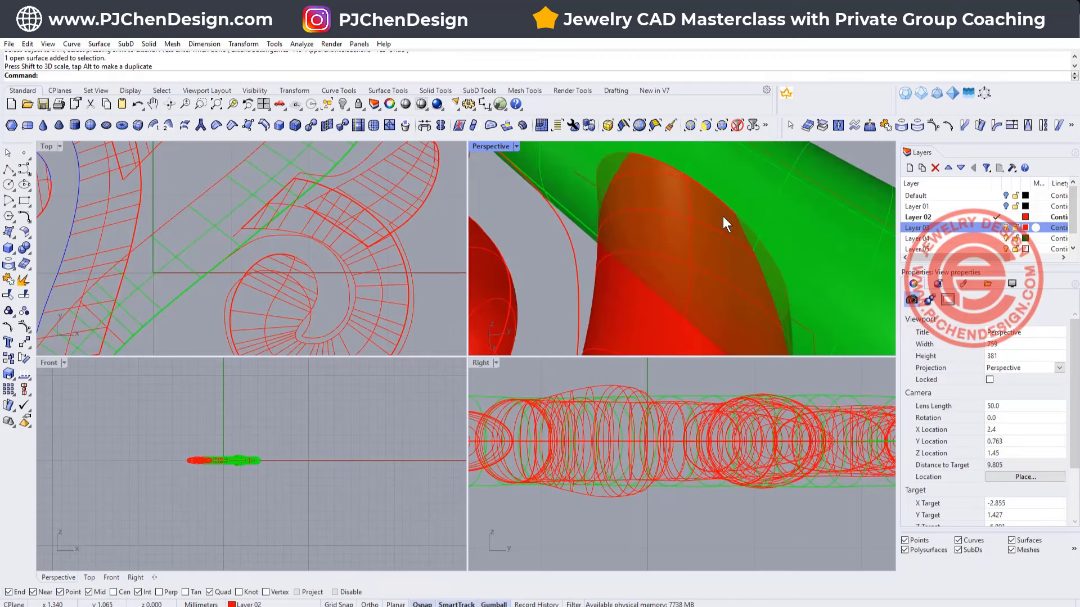
left_click(685, 225)
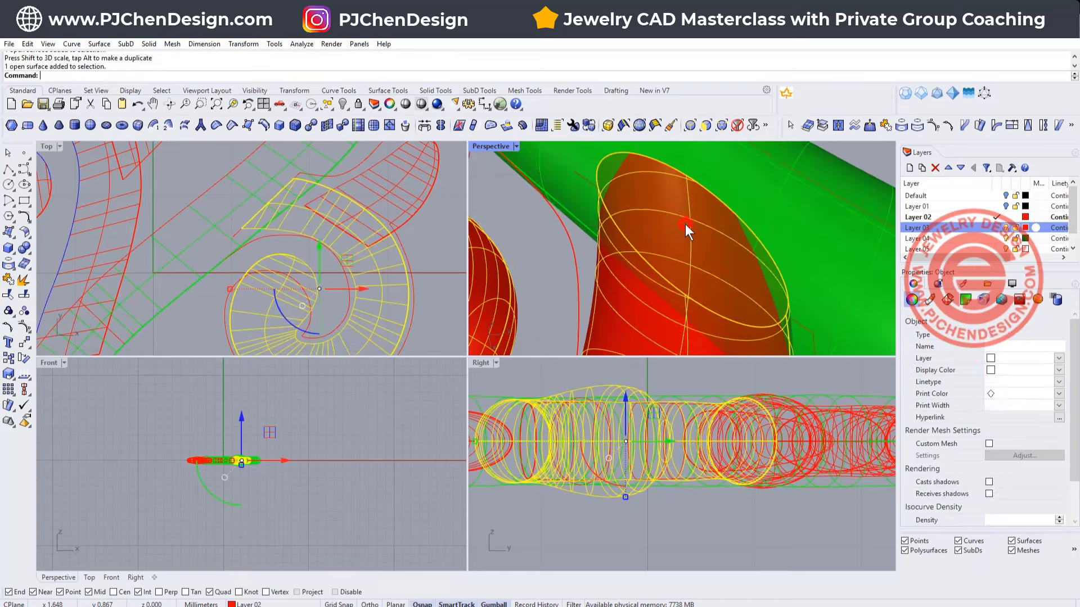
left_click(624, 494)
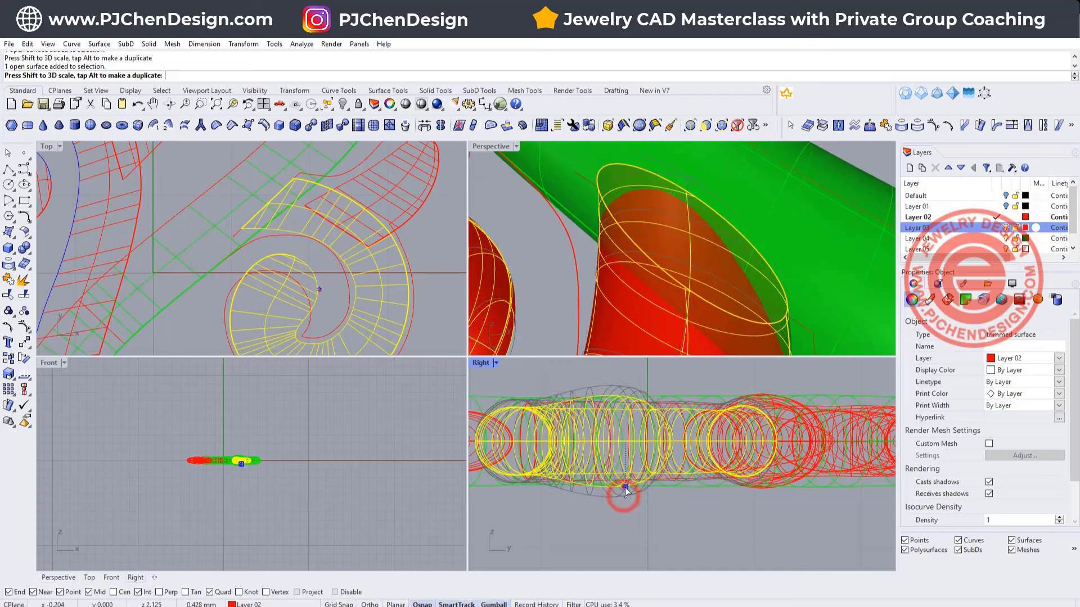
scroll(555, 227, "down", 8)
right_click_drag(716, 190, 678, 212)
left_click(602, 180)
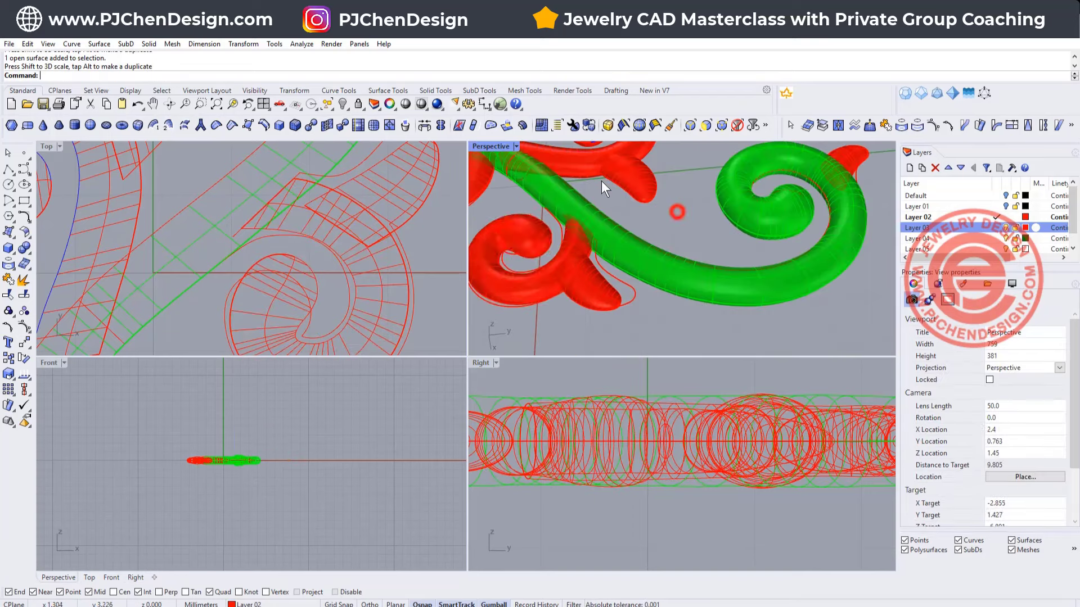
- Scale the leaf on top of the upper green spiral vertically in the side view to nearly the spiral's thickness
right_click_drag(602, 181, 692, 225)
scroll(676, 239, "up", 4)
scroll(304, 202, "down", 6)
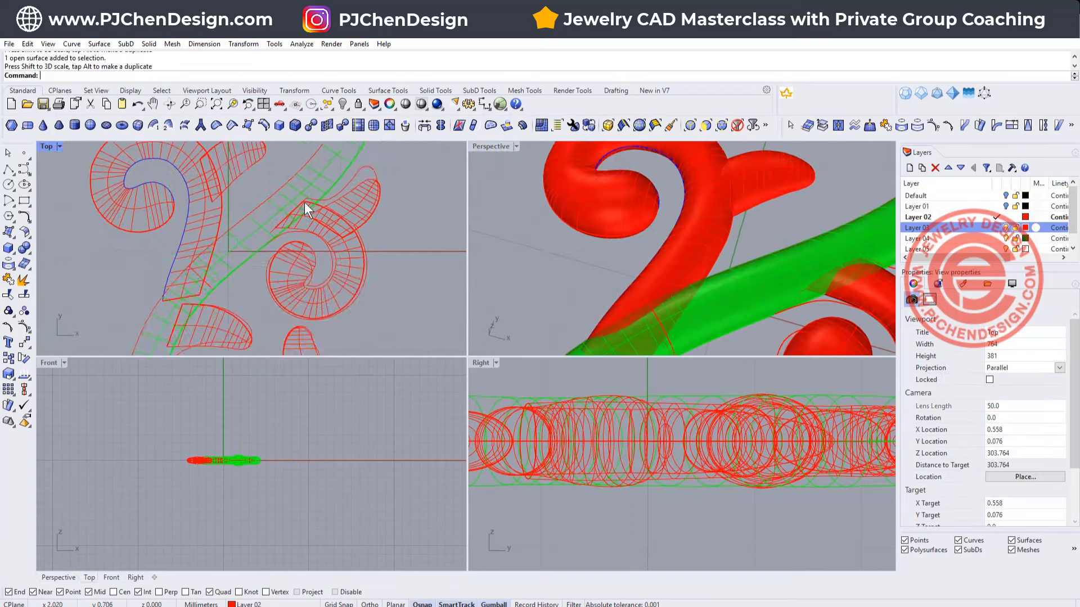
scroll(816, 232, "down", 6)
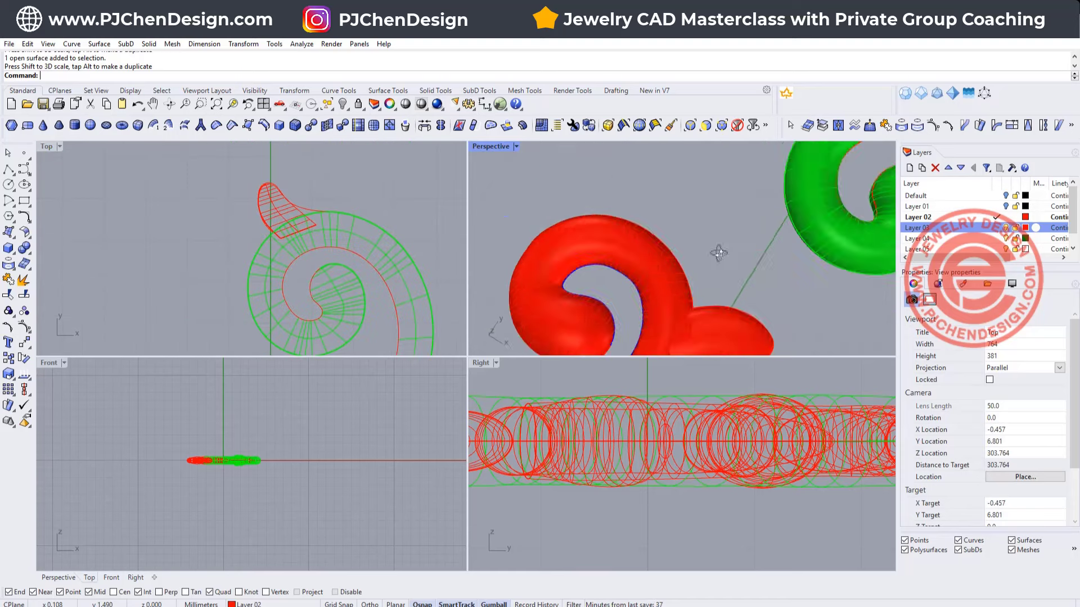
scroll(692, 229, "up", 6)
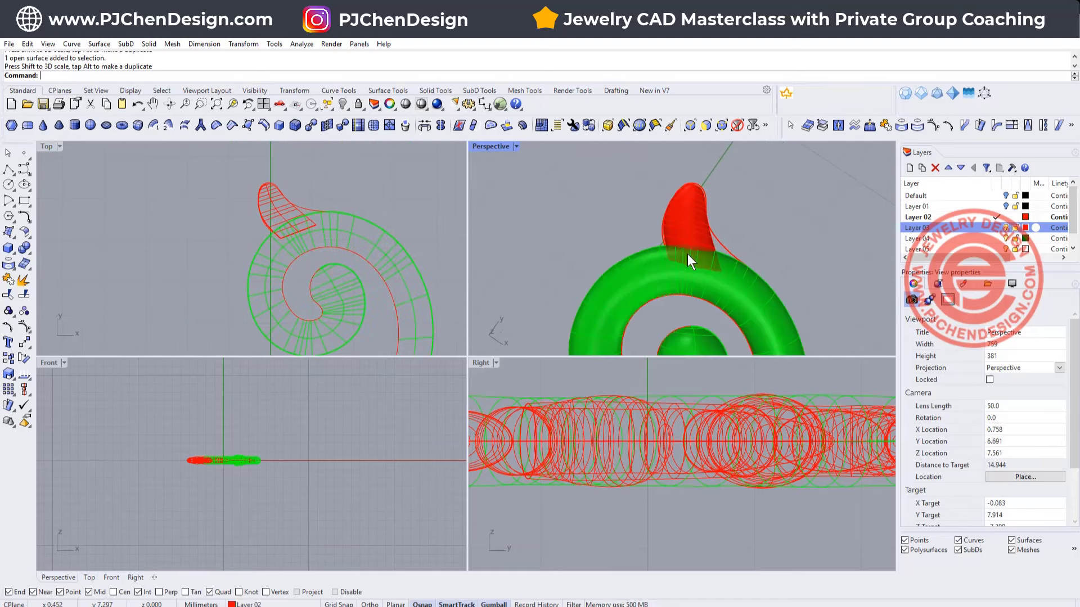
right_click_drag(558, 245, 697, 281)
left_click(701, 277)
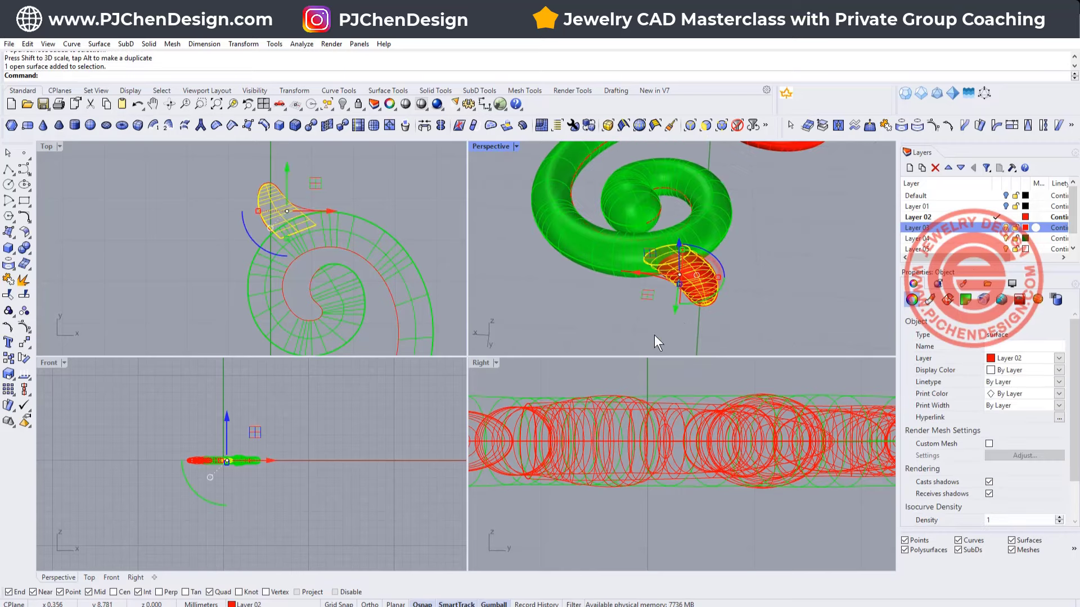
scroll(653, 460, "down", 5)
scroll(728, 458, "up", 5)
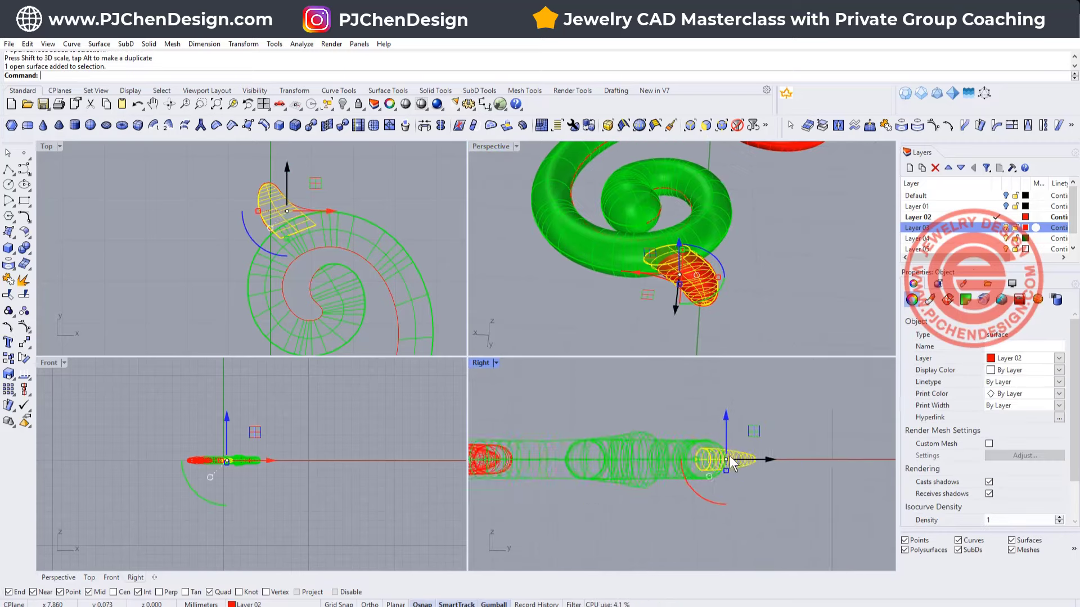
left_click_drag(724, 490, 723, 505)
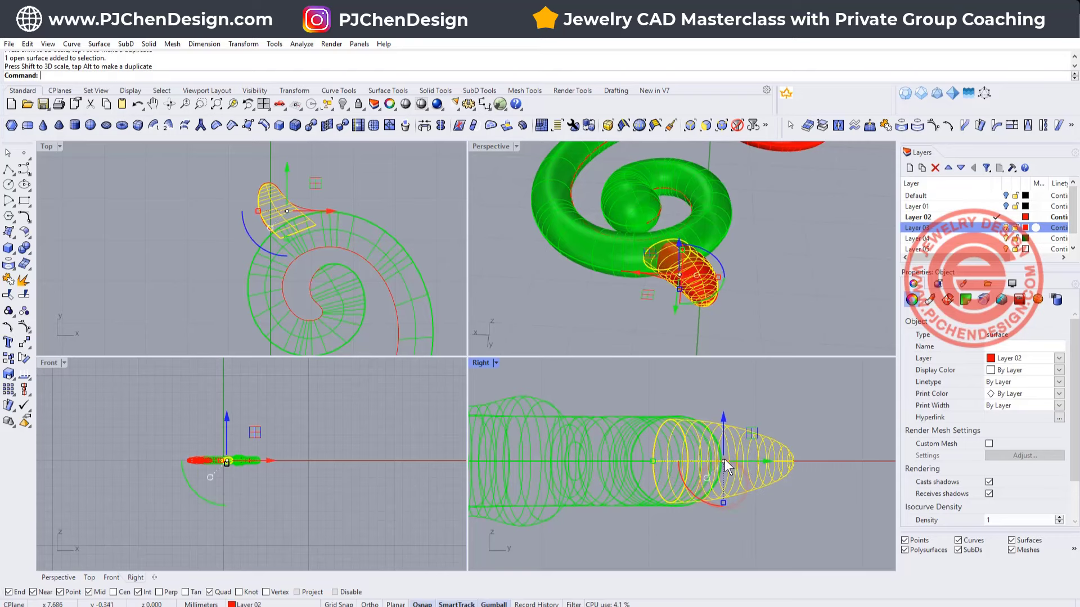
left_click(795, 271)
right_click_drag(684, 288, 705, 332)
scroll(722, 294, "down", 6)
scroll(705, 231, "up", 6)
right_click_drag(751, 287, 812, 291)
key("ctrl+t")
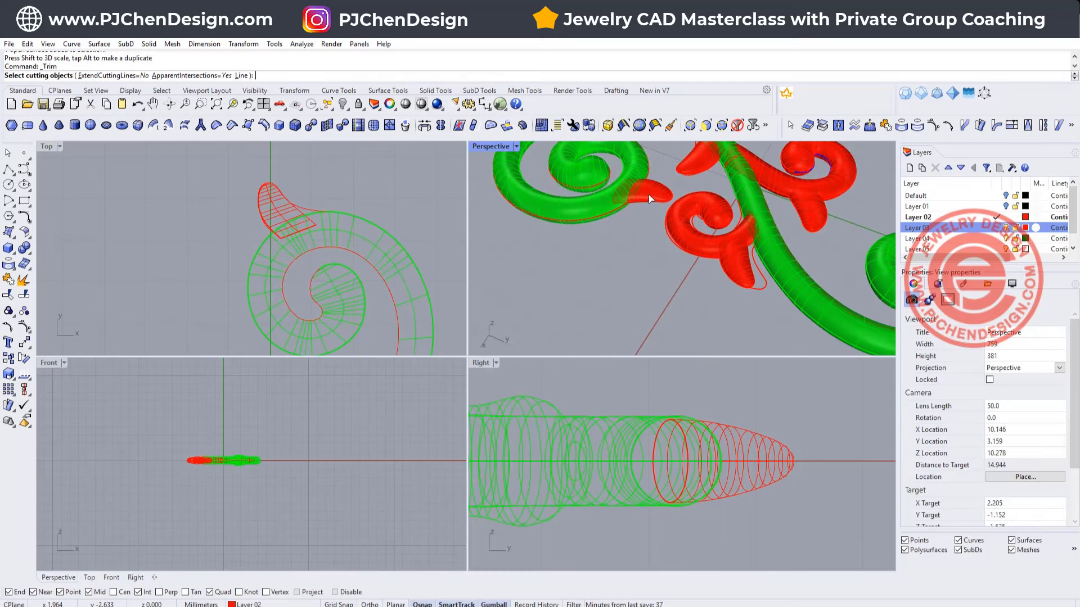
scroll(650, 194, "up", 6)
left_click(663, 192)
right_click_drag(658, 271, 722, 313, "shift")
scroll(656, 262, "down", 8)
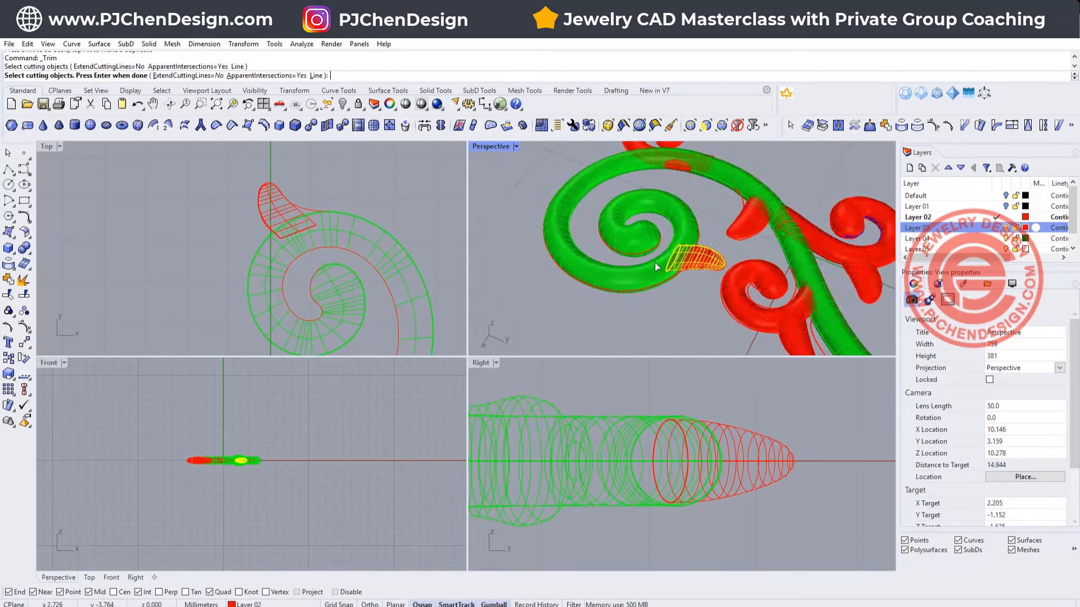
scroll(632, 442, "down", 12)
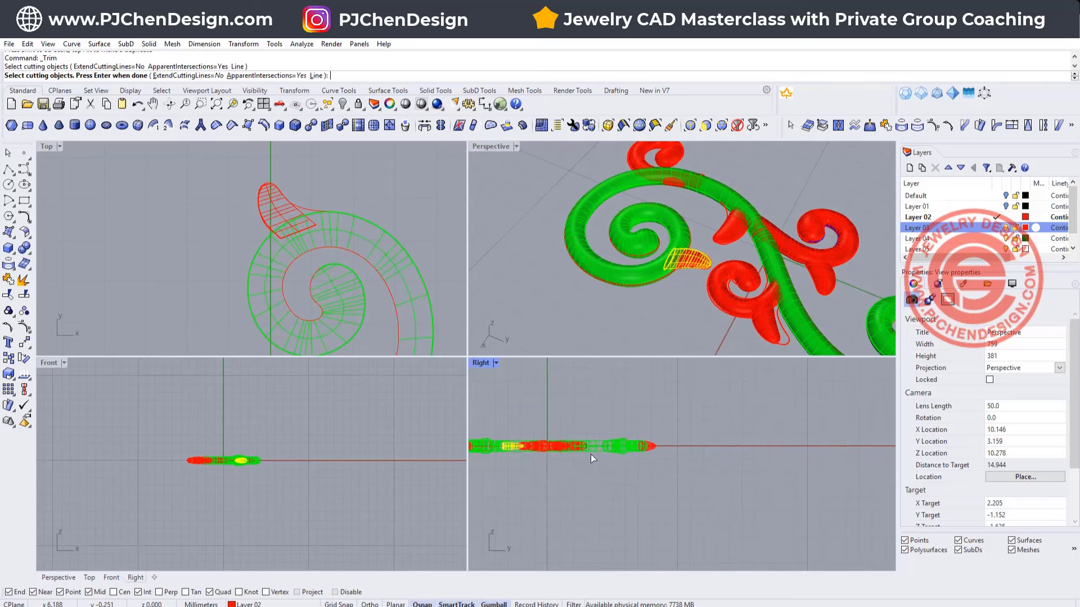
right_click_drag(473, 458, 574, 470)
scroll(624, 463, "up", 8)
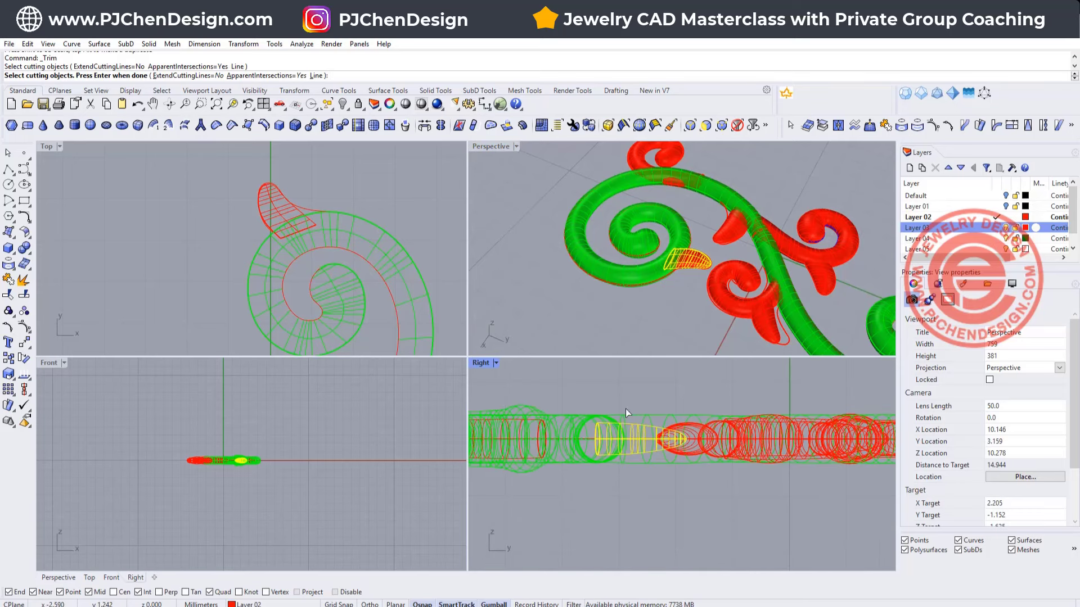
key("Escape")
- Scale the leaf on the lower green spiral vertically in the side view to nearly the spiral's thickness
left_click(698, 258)
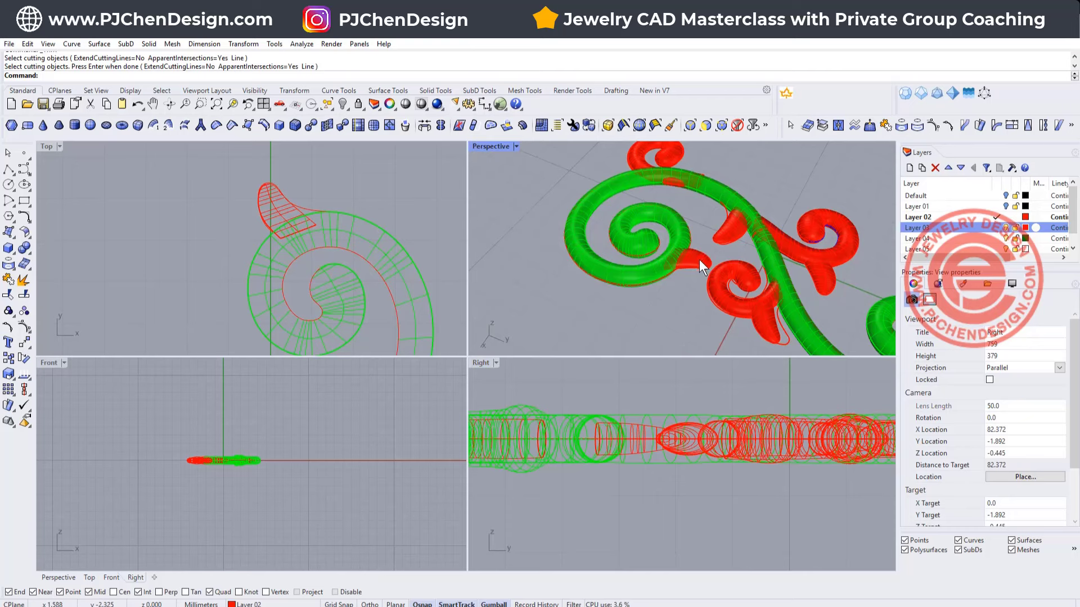
scroll(623, 460, "up", 3)
left_click_drag(673, 447, 670, 463)
left_click(683, 512)
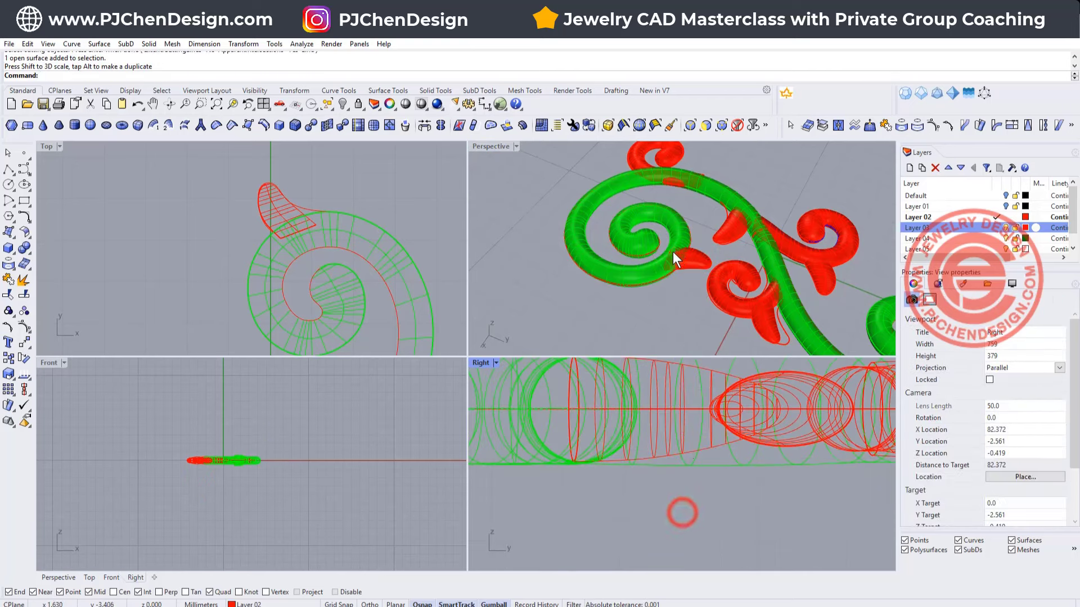
scroll(669, 255, "up", 6)
scroll(729, 211, "down", 5)
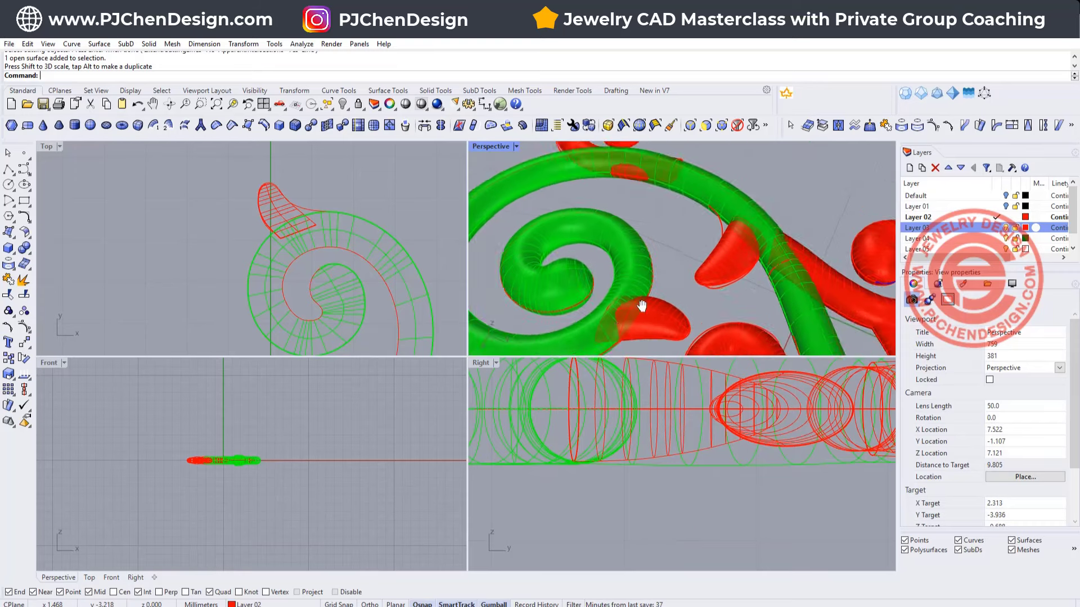
- Scale the leaf just below the first red scroll vertically in the side view to nearly the stem's thickness
left_click(724, 268)
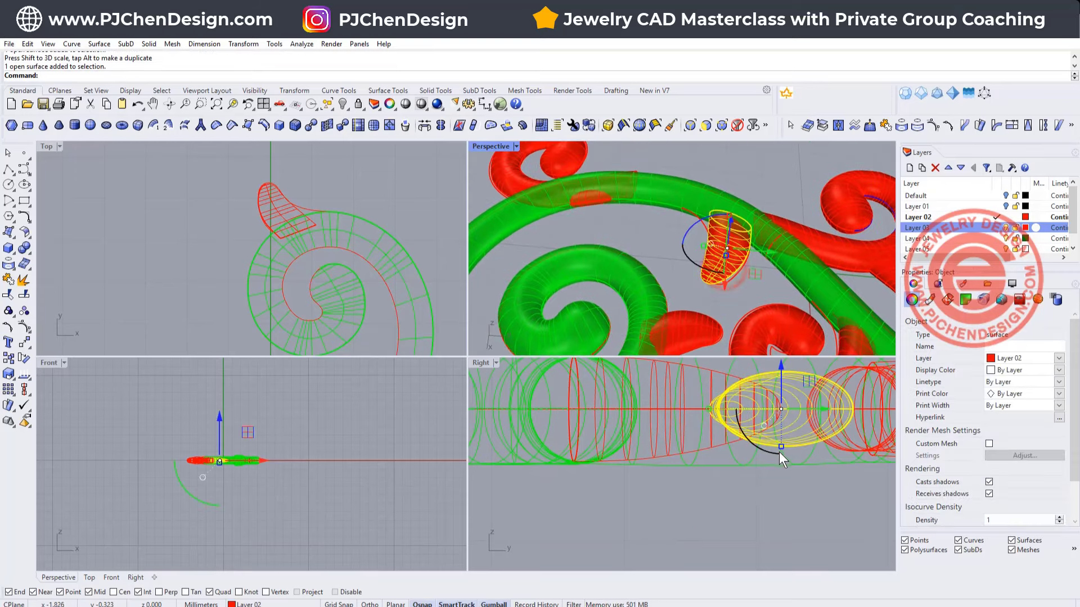
left_click_drag(782, 447, 785, 463)
scroll(650, 237, "down", 5)
scroll(630, 271, "up", 4)
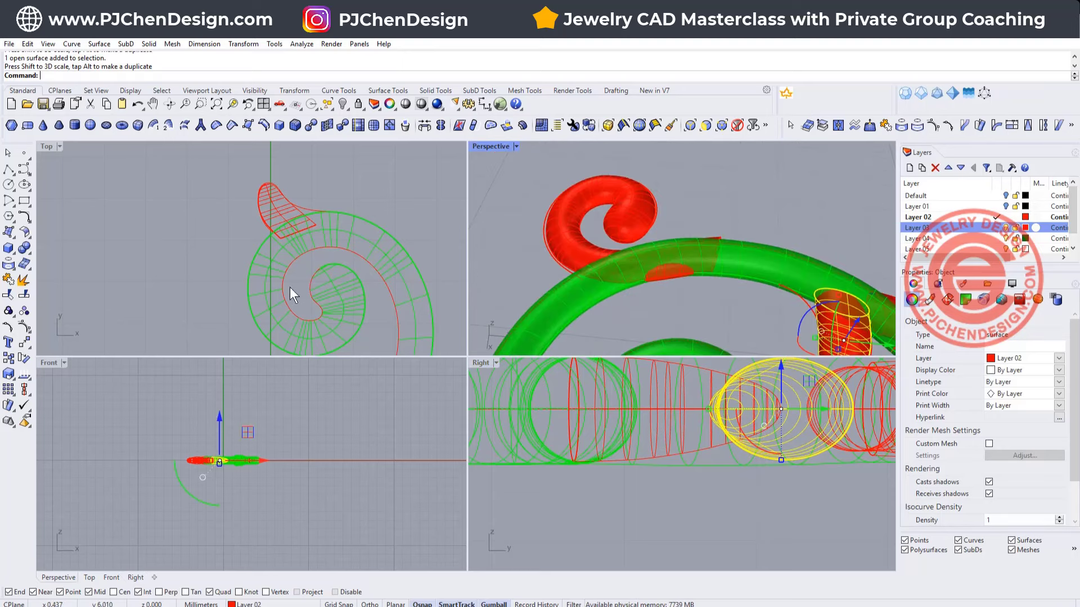
- Draw a straight cutting line about 1.1 mm long diagonally across the base of the lower outer red scroll in the Top view
scroll(289, 286, "up", 8)
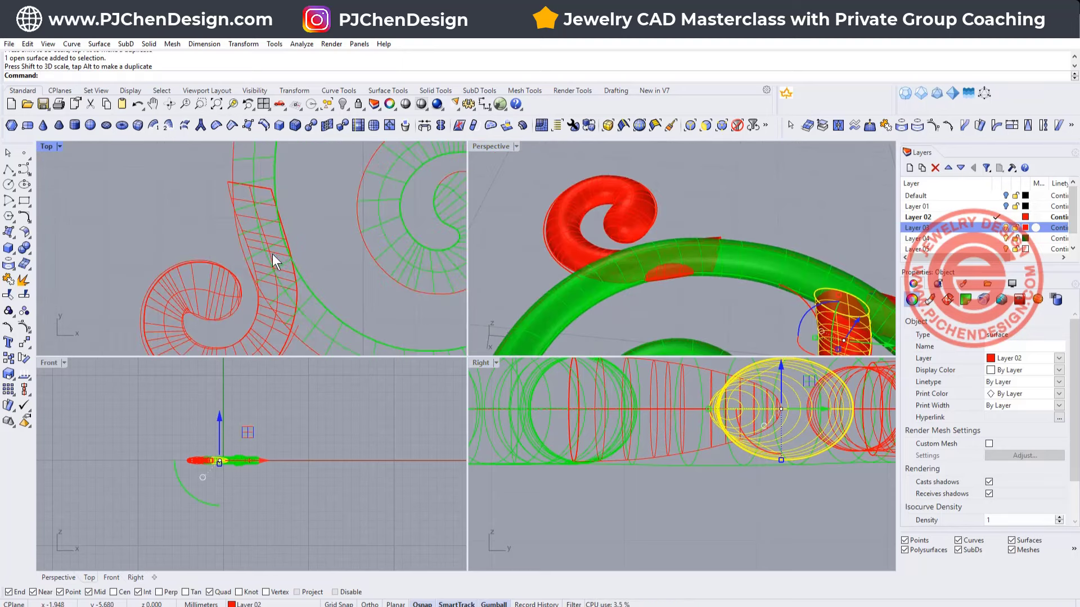
right_click_drag(584, 269, 640, 247)
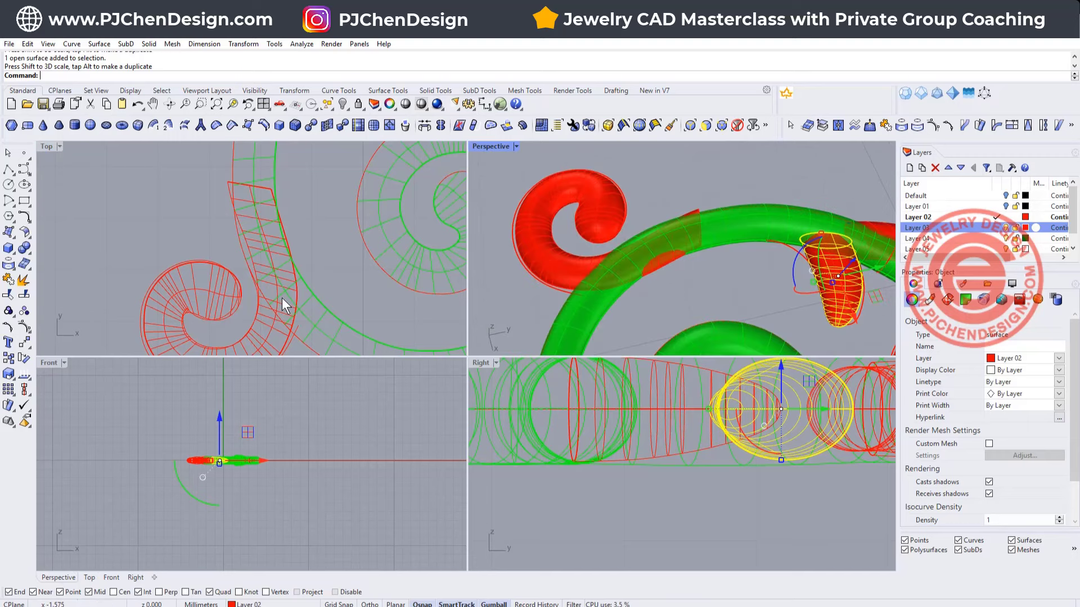
scroll(287, 304, "up", 4)
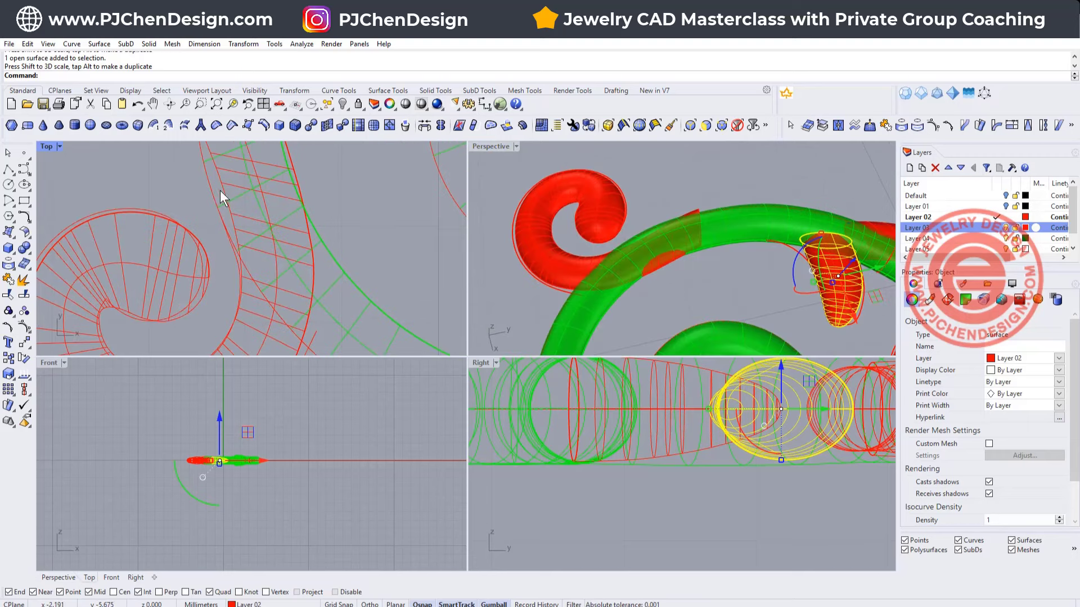
left_click(8, 169)
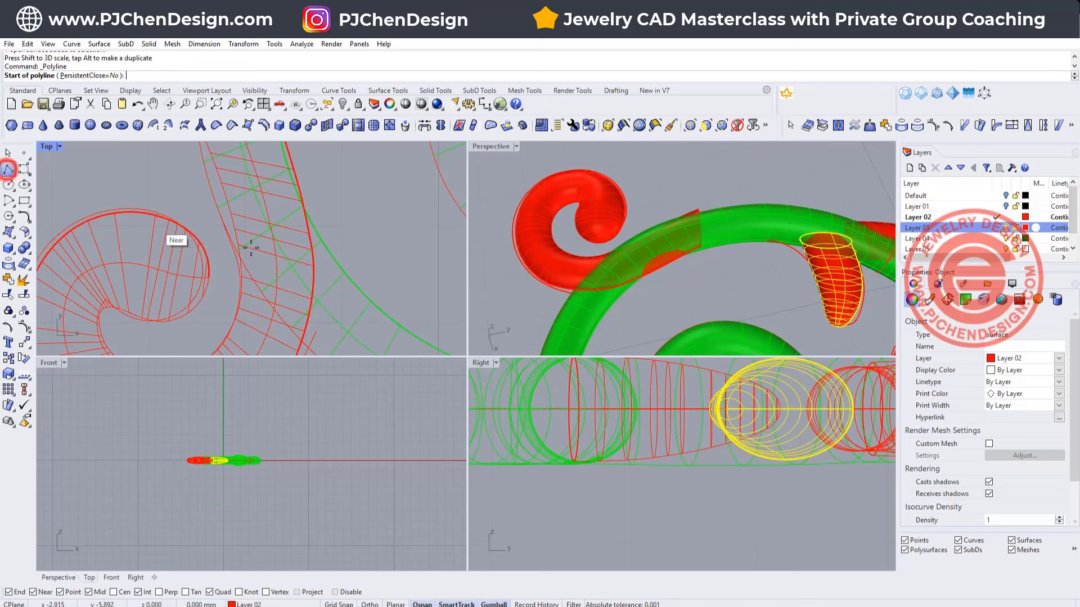
scroll(330, 270, "up", 3)
left_click(383, 273)
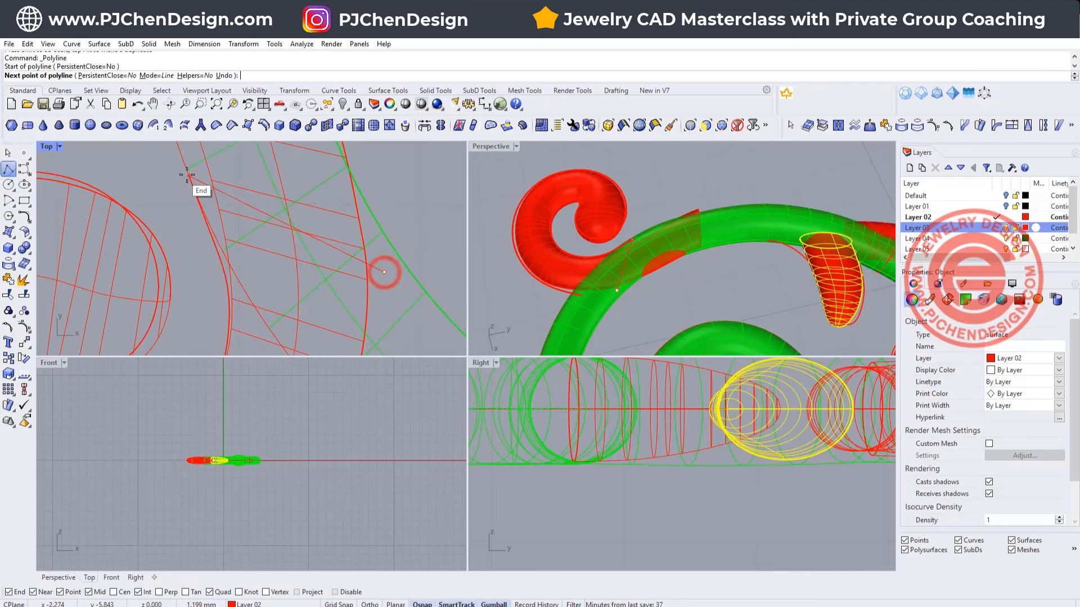
scroll(199, 186, "up", 2)
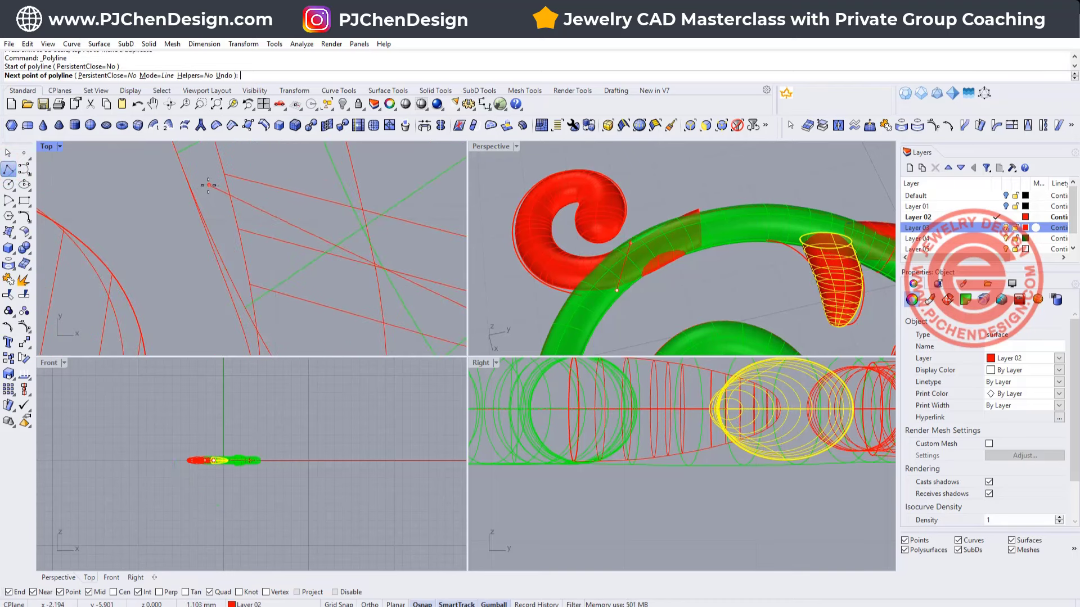
left_click(208, 185)
key("Return")
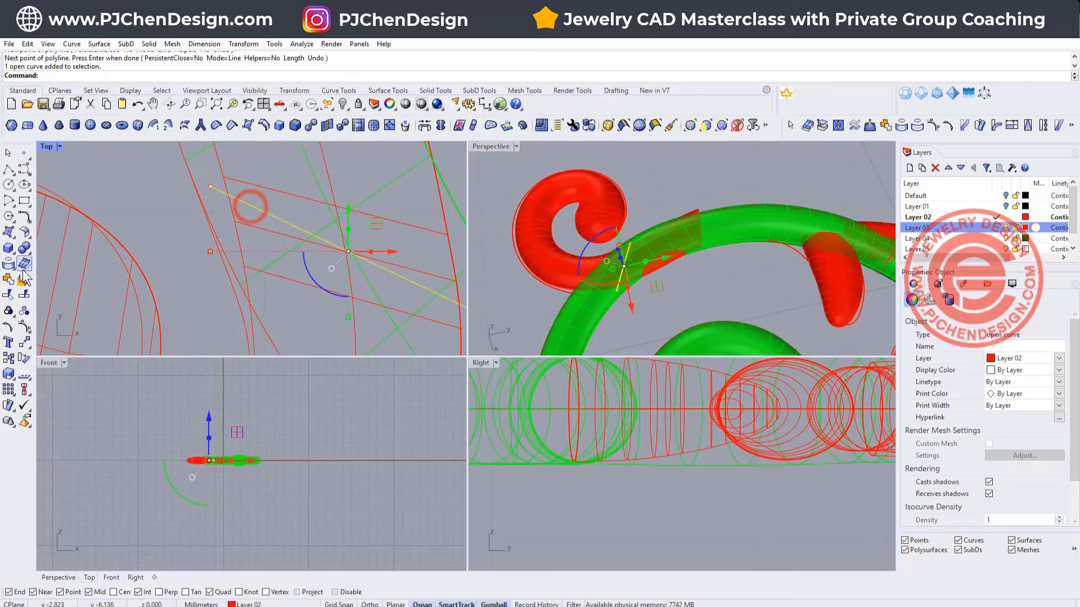
- Trim off the part of the lower outer scroll's base that extends above the cutting line
left_click(9, 295)
left_click(288, 195)
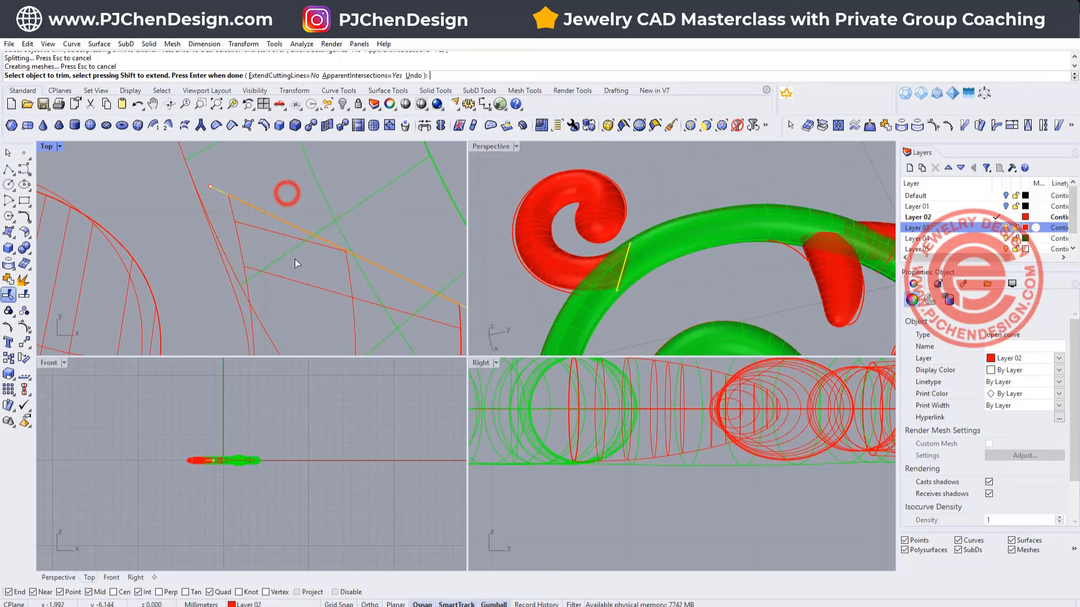
scroll(313, 211, "down", 4)
key("Return")
- Reduce the vertical thickness of the leaf just below the first red scroll slightly more in the side view
right_click_drag(564, 239, 544, 280)
left_click(696, 271)
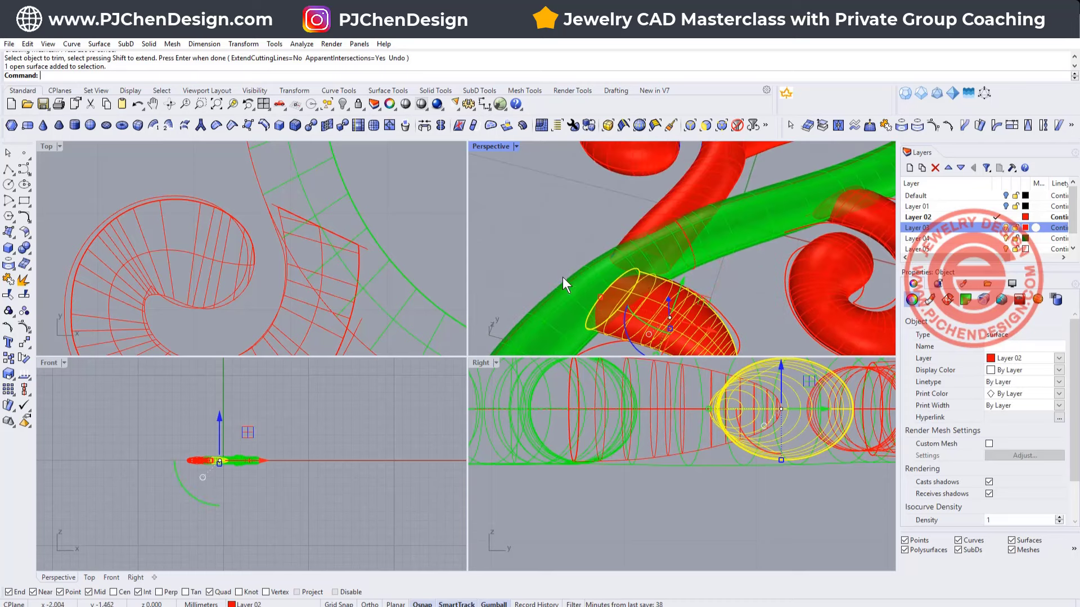
left_click_drag(781, 457, 783, 456)
left_click(537, 217)
- Rotate the leaf below the first red scroll slightly and shift it deeper into the green stem in the Top view
scroll(561, 199, "down", 9)
scroll(606, 238, "up", 10)
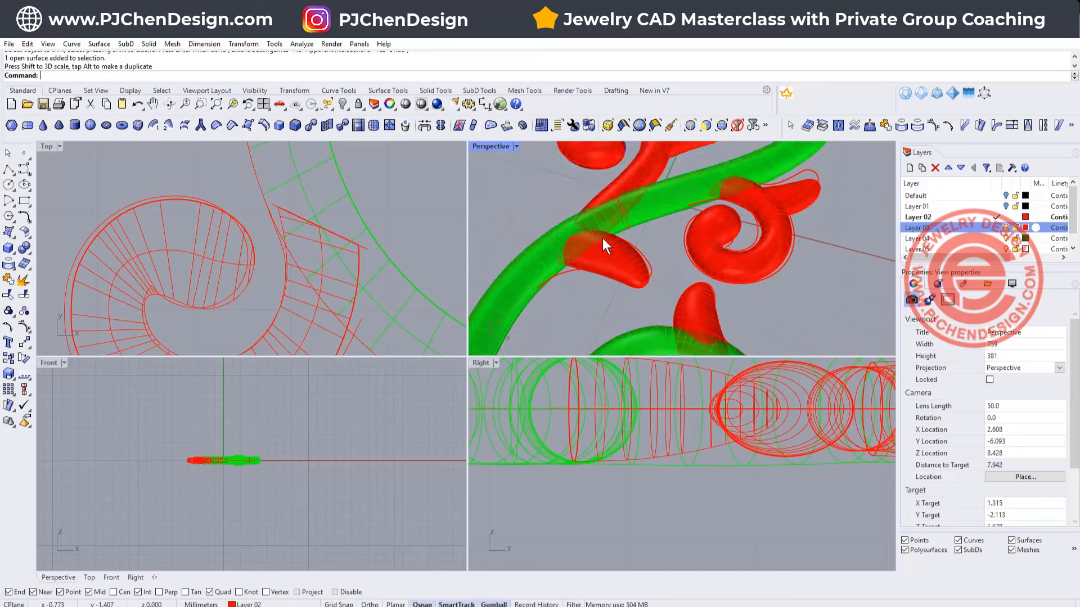
left_click(636, 286)
scroll(225, 263, "down", 7)
right_click_drag(274, 293, 253, 253)
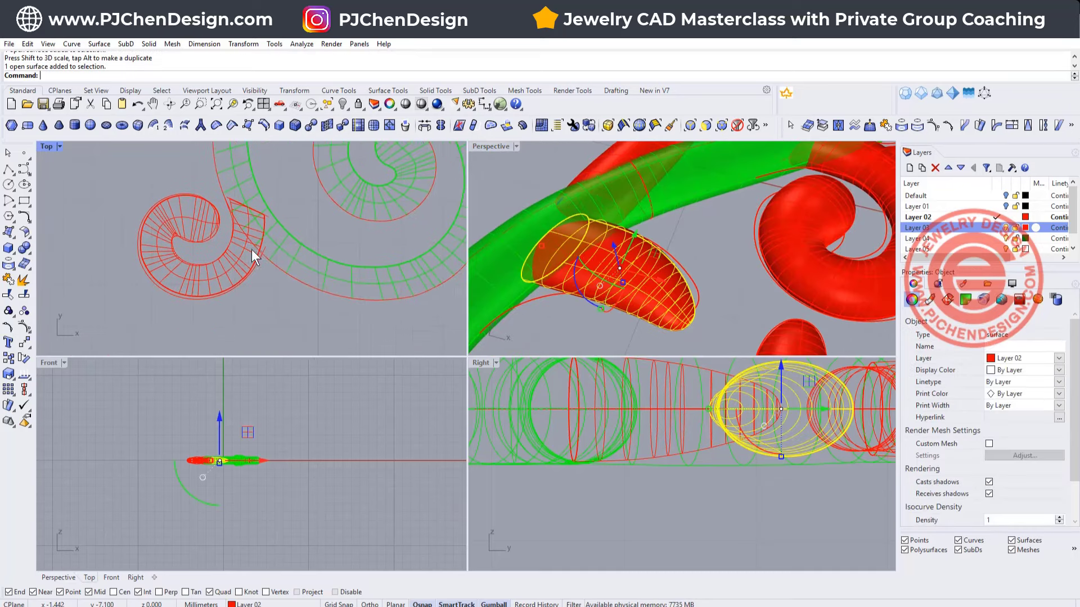
scroll(259, 216, "down", 7)
right_click_drag(270, 169, 295, 295)
scroll(286, 257, "up", 6)
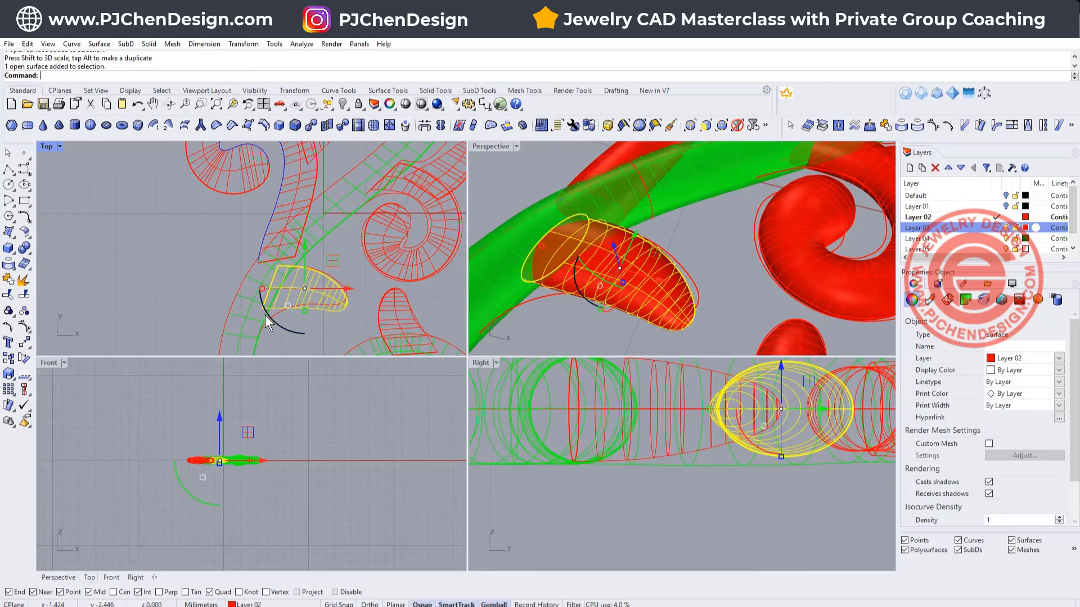
left_click_drag(266, 314, 269, 317)
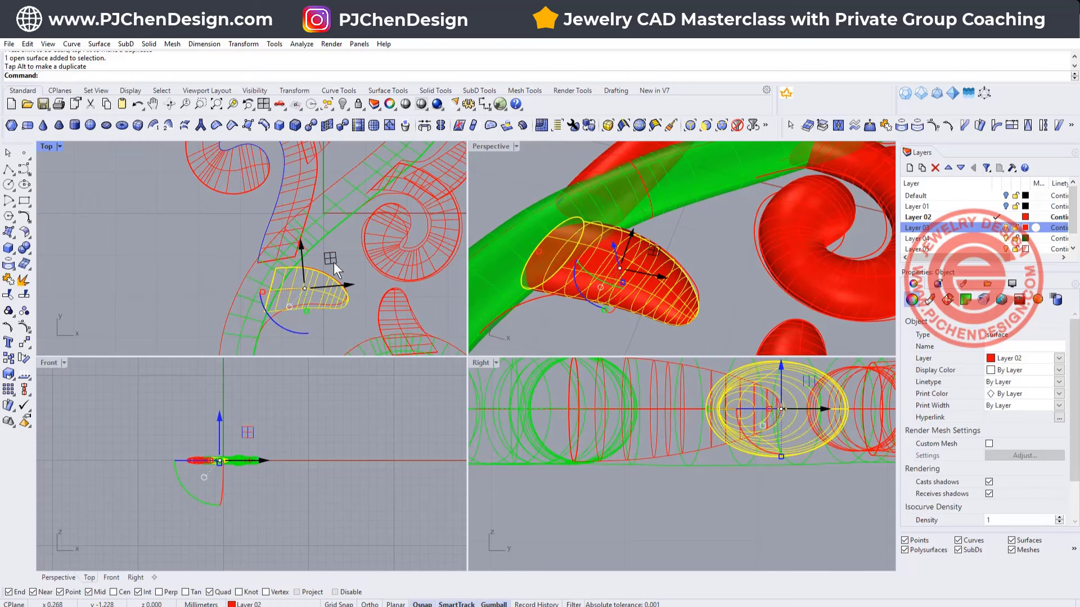
left_click_drag(335, 263, 326, 262)
left_click(345, 333)
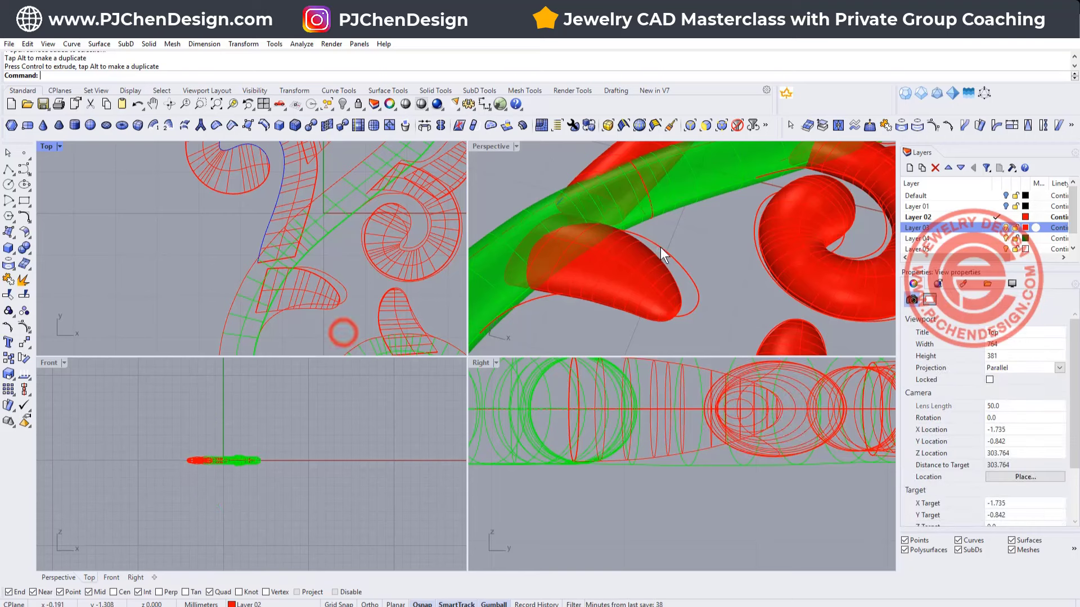
- Check the object types of the green stem and the first red scroll in the enlarged Top view
right_click_drag(660, 248, 675, 267)
scroll(630, 211, "down", 15)
scroll(651, 207, "up", 5)
scroll(643, 218, "down", 4)
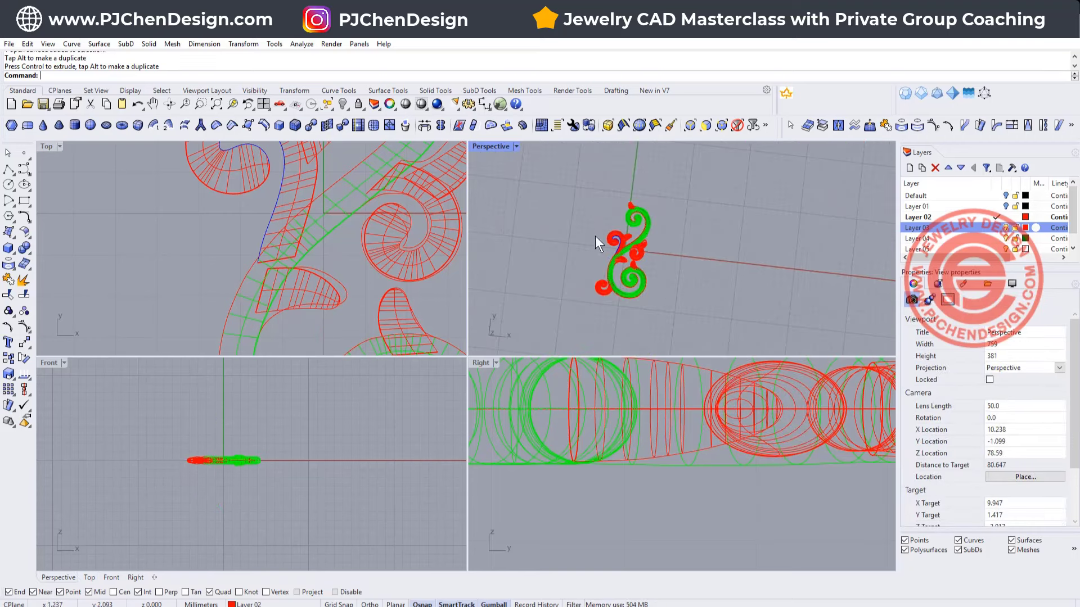
double_click(46, 146)
scroll(561, 271, "down", 3)
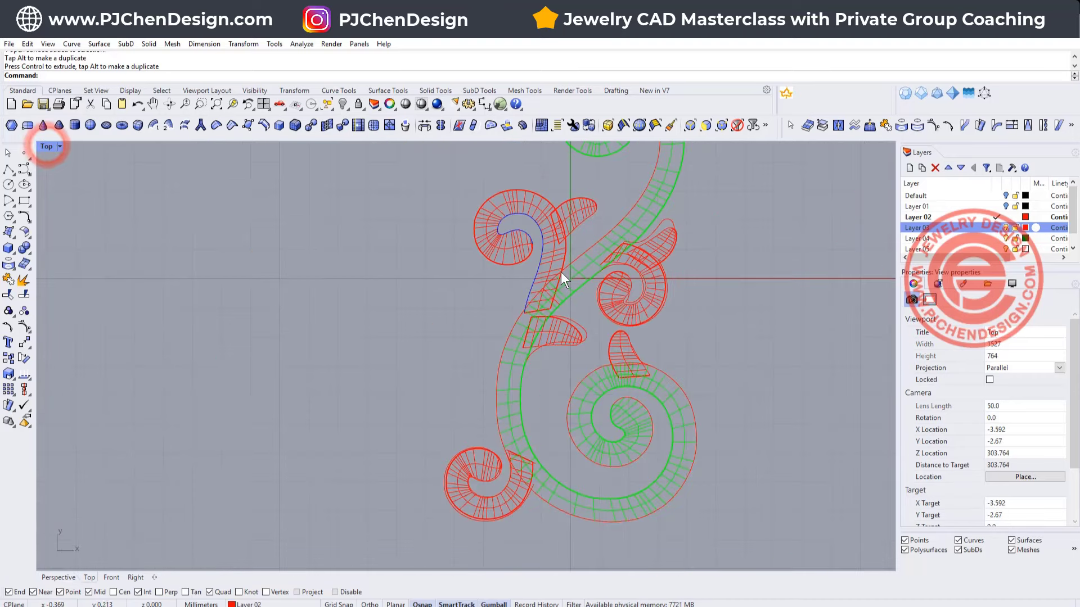
scroll(612, 278, "up", 2)
left_click(630, 247)
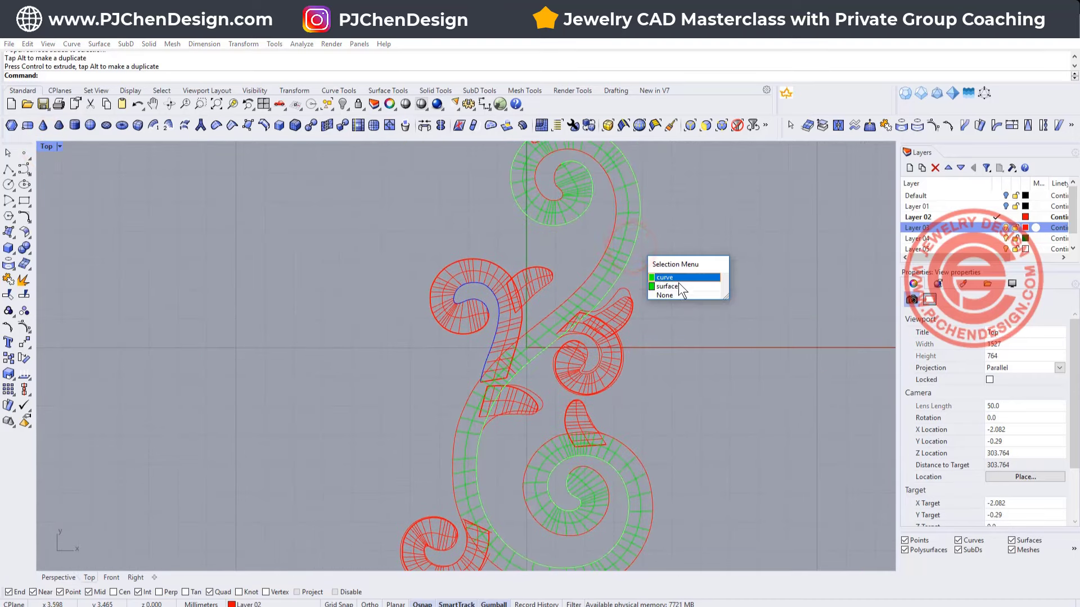
left_click(678, 285)
left_click(682, 256)
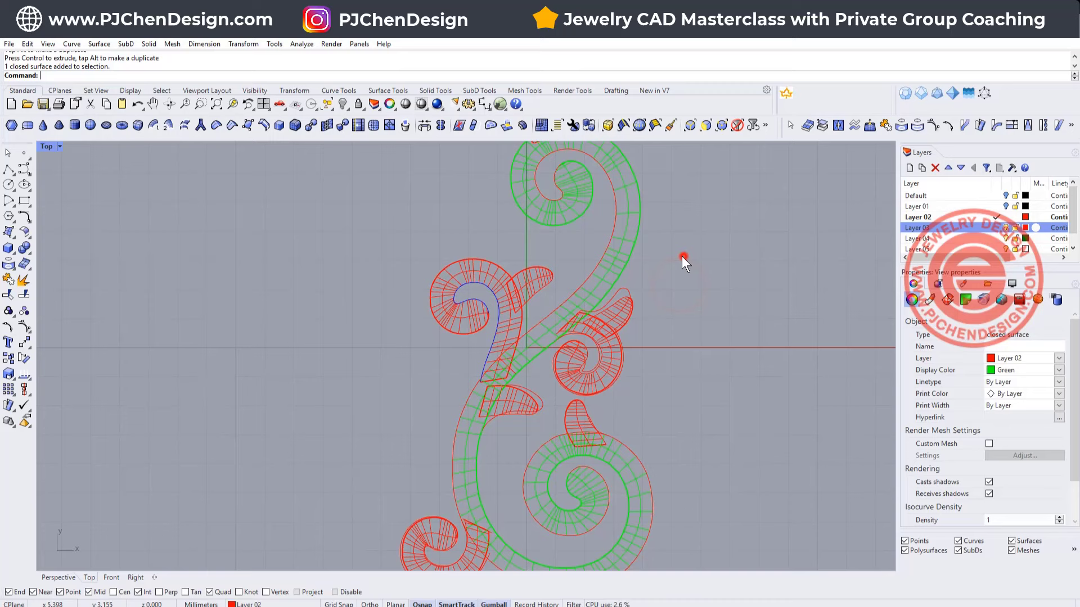
left_click(496, 269)
left_click(733, 268)
- Cap the open ends of all red scrolls and leaves, excluding the closed green stem from the selection
scroll(635, 255, "down", 10)
right_click_drag(635, 256, 527, 281)
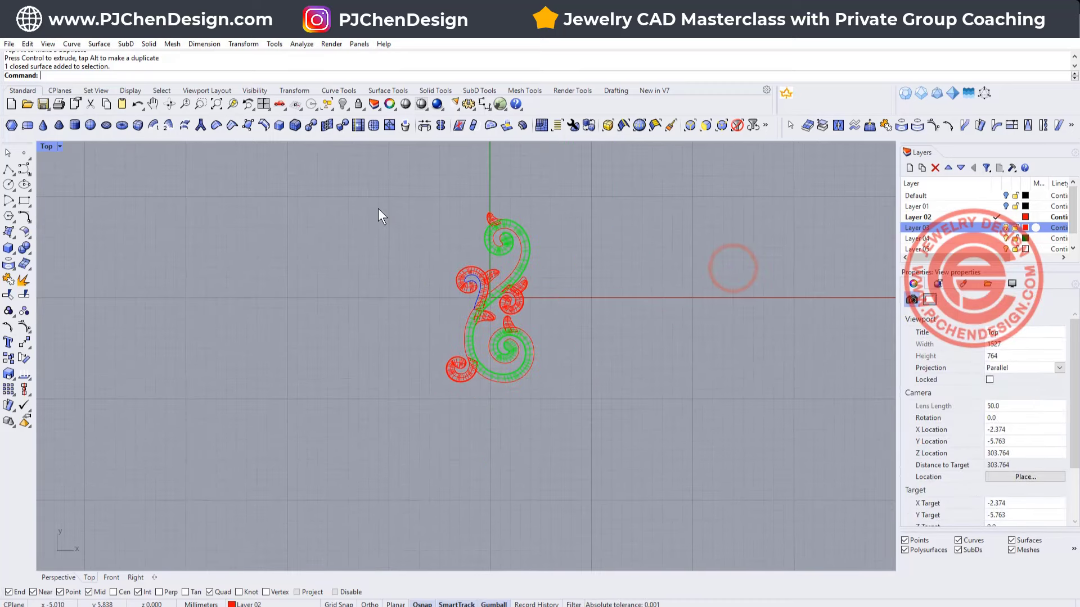
left_click_drag(347, 177, 607, 419)
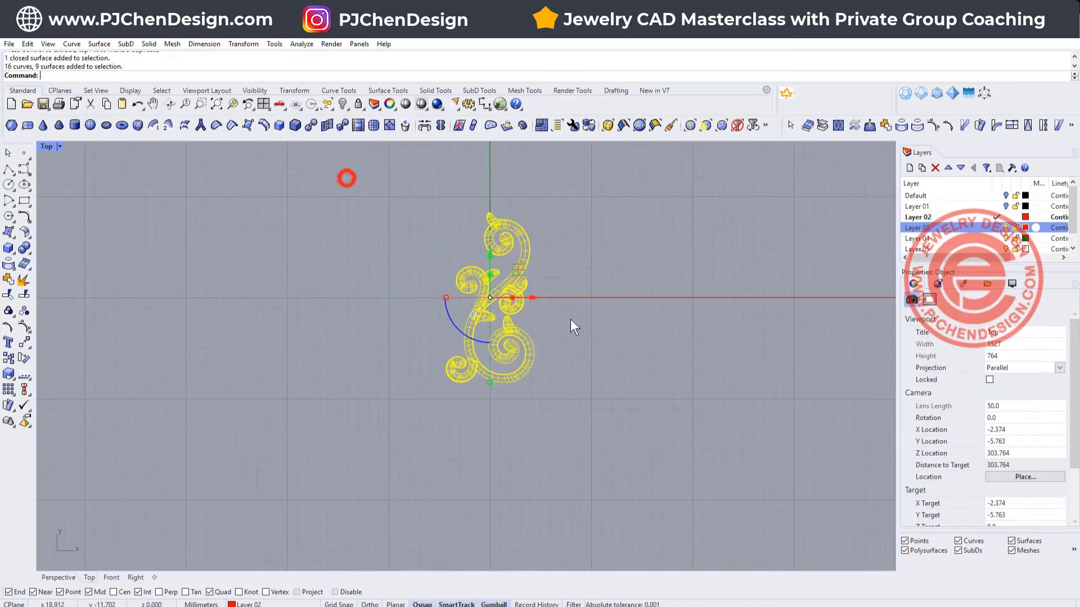
left_click(524, 248, "ctrl")
type("Cap")
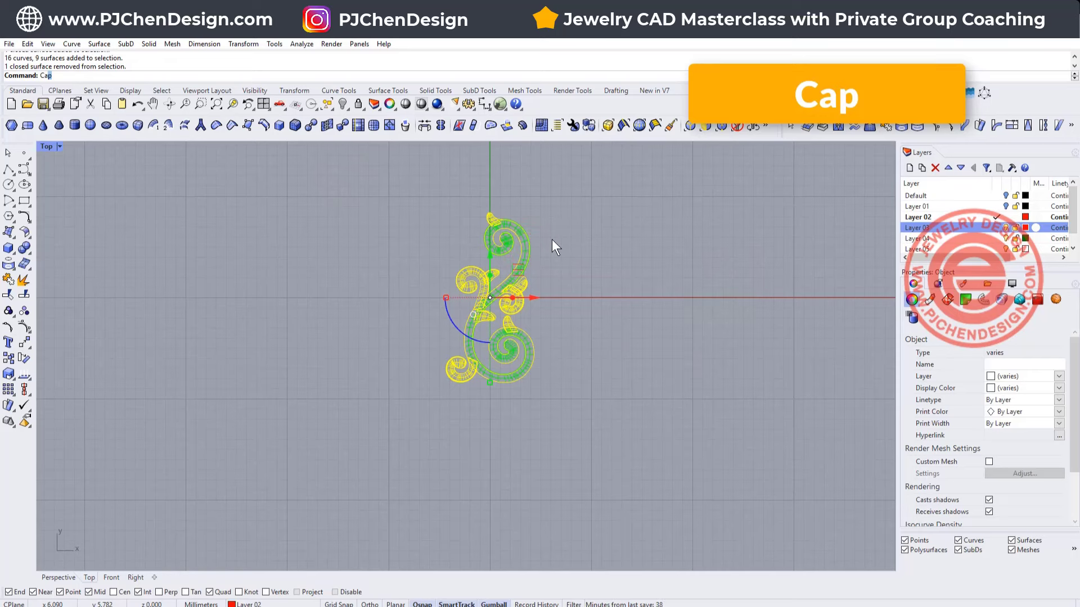
key("Return")
key("Escape")
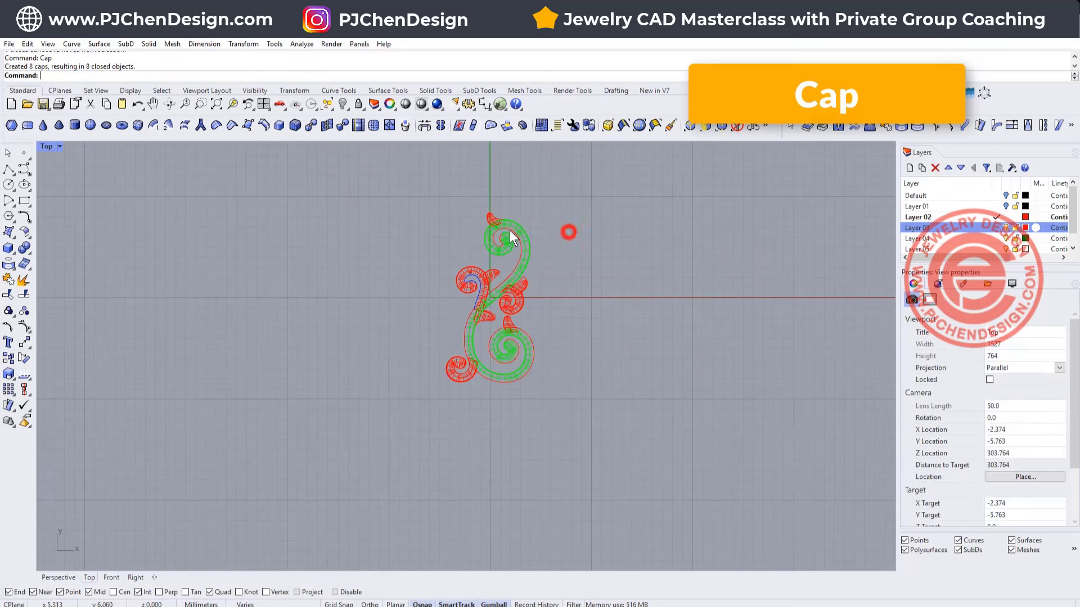
- Check the object types of the capped top leaf, the first red scroll and the leaf beside it
scroll(494, 218, "up", 4)
left_click(480, 207)
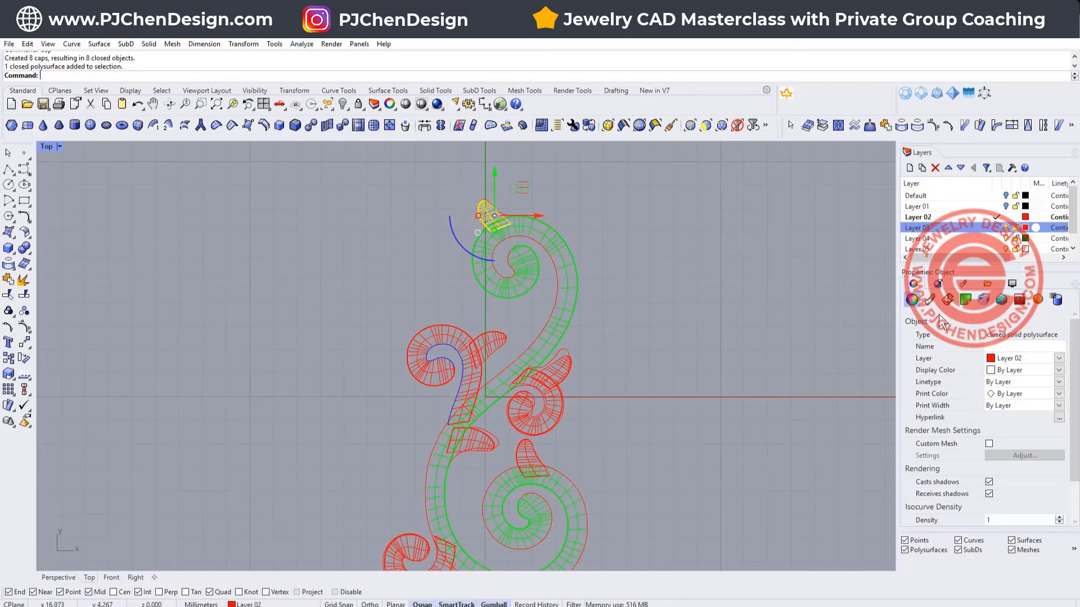
left_click(459, 333)
left_click(461, 343)
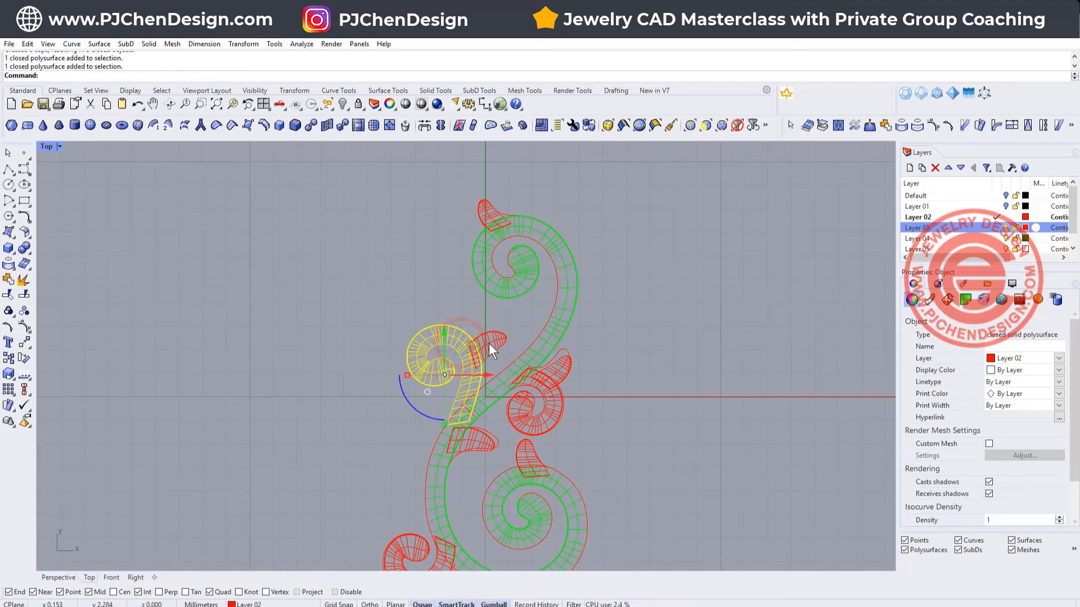
left_click(488, 343)
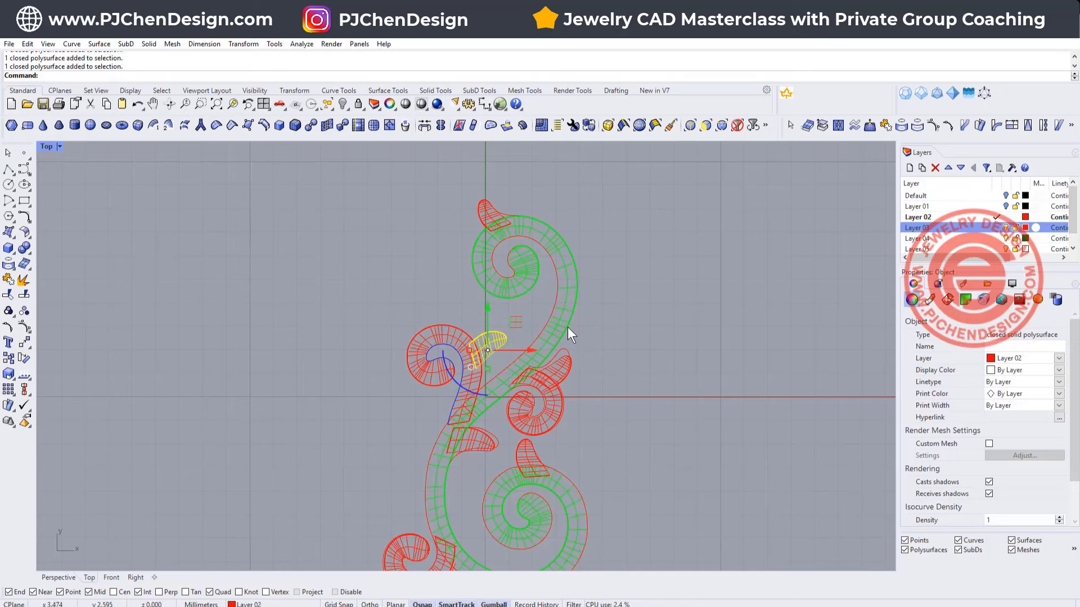
left_click(658, 376)
scroll(455, 264, "down", 6)
left_click_drag(324, 194, 635, 459)
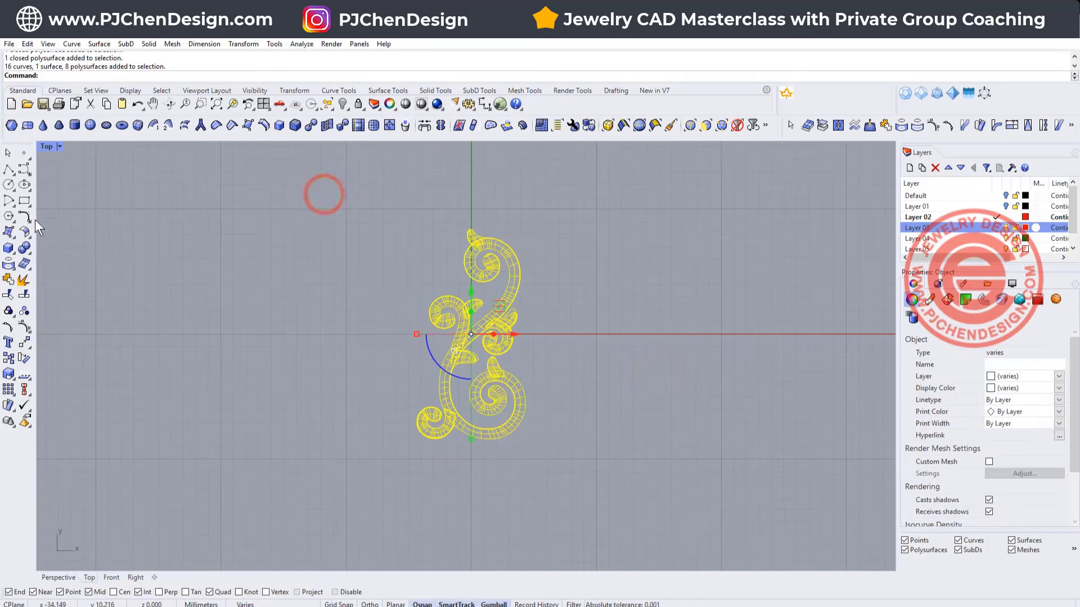
left_click(255, 251)
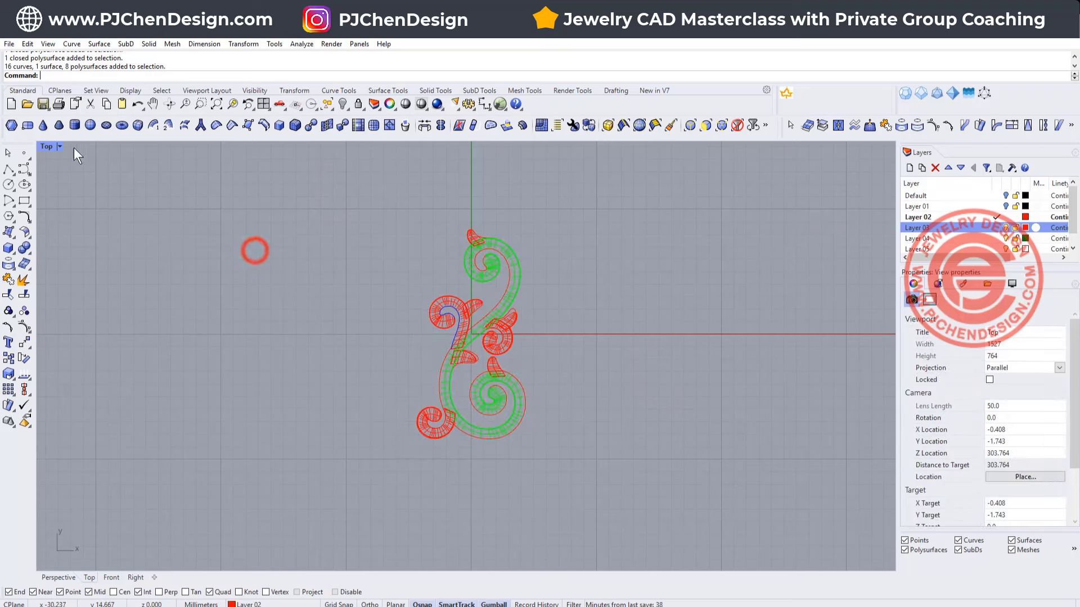
- Join the stem, scrolls and leaves into one object with a Boolean Union
double_click(46, 143)
scroll(649, 211, "up", 6)
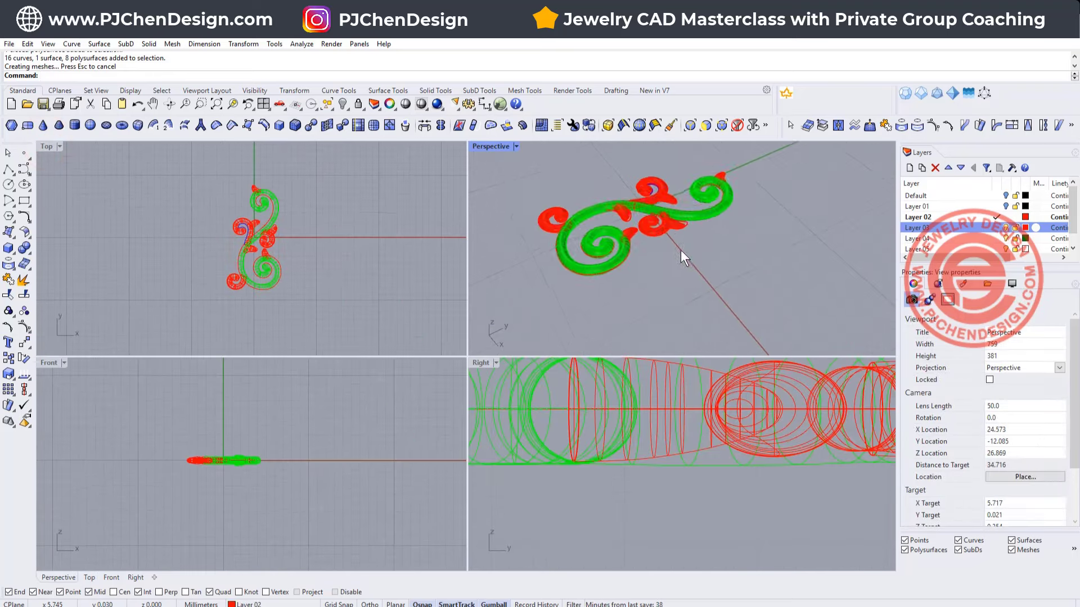
right_click_drag(683, 270, 560, 248)
scroll(655, 251, "up", 5)
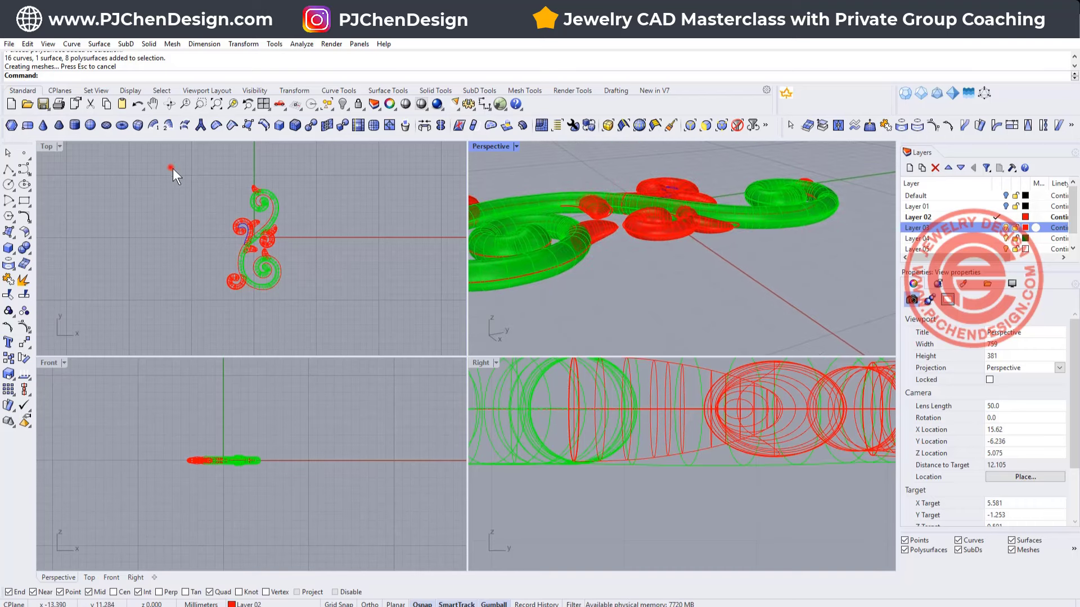
left_click_drag(171, 164, 332, 320)
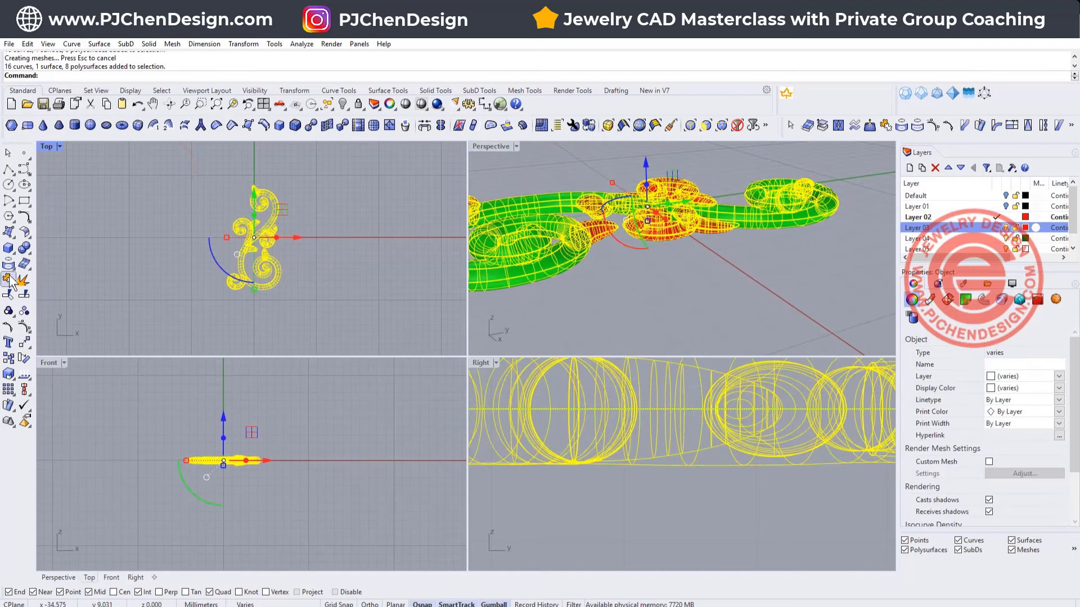
left_click(25, 249)
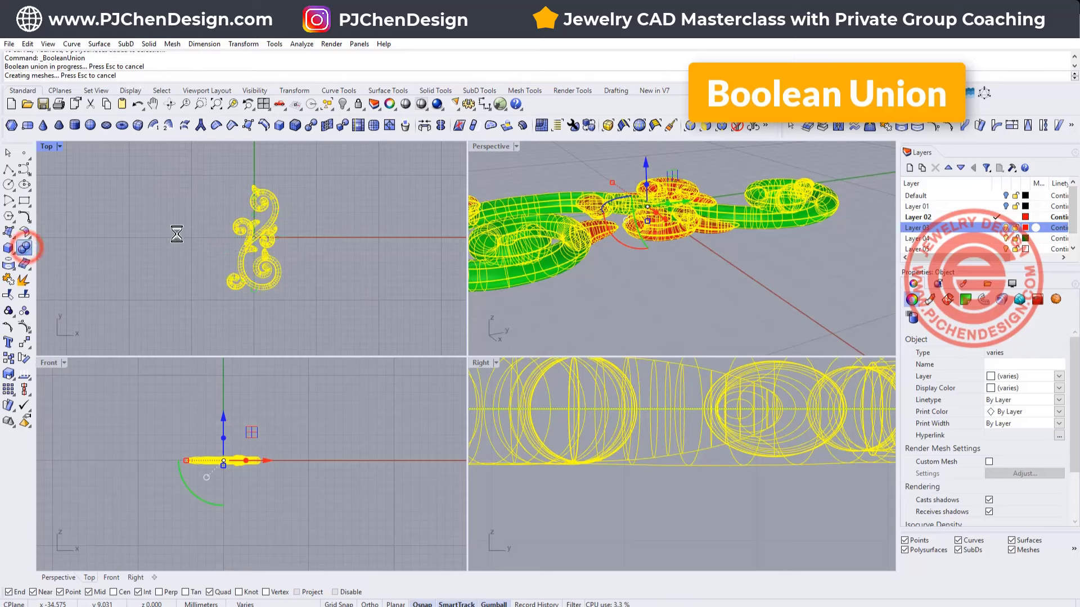
left_click(403, 254)
- Check the object type of the united ornament in the Perspective view
right_click_drag(635, 231, 771, 276)
scroll(572, 233, "down", 5)
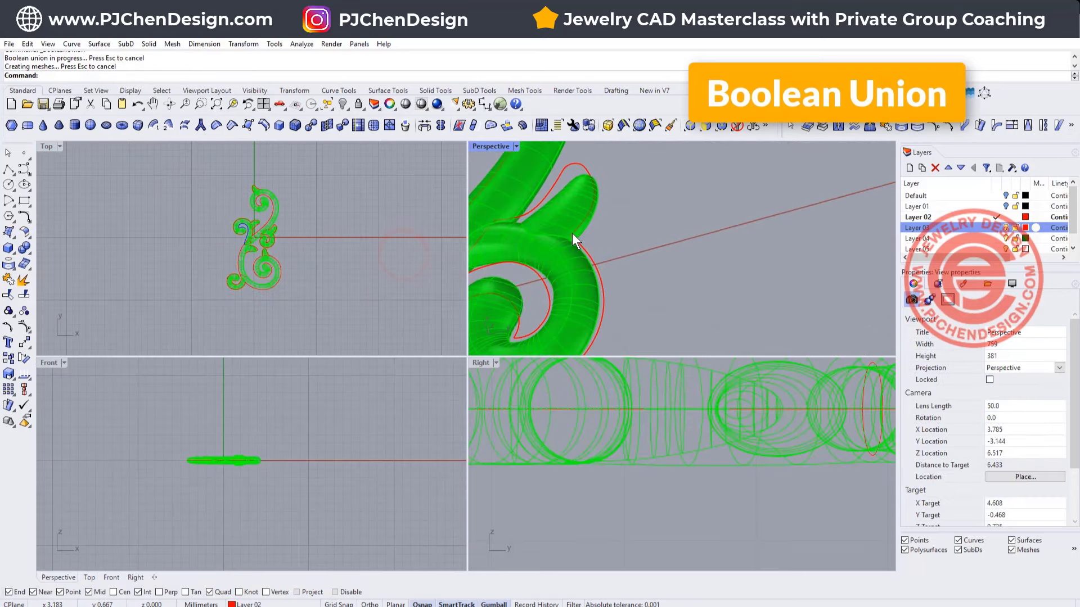
left_click(710, 237)
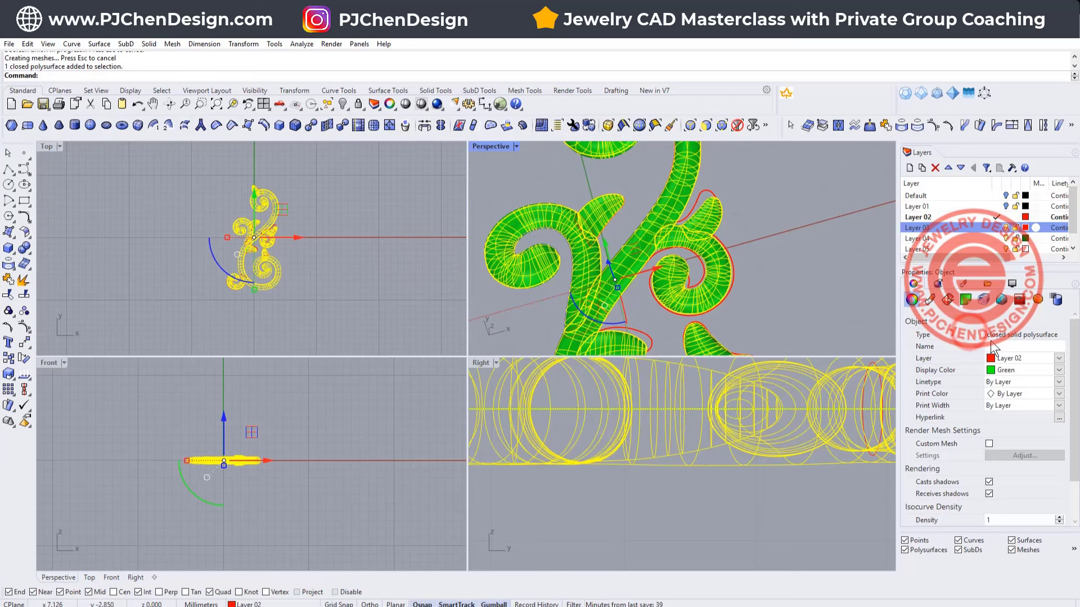
- Examine the united ornament's joints between stem, scrolls and leaves up close in the enlarged Perspective view
left_click(482, 146)
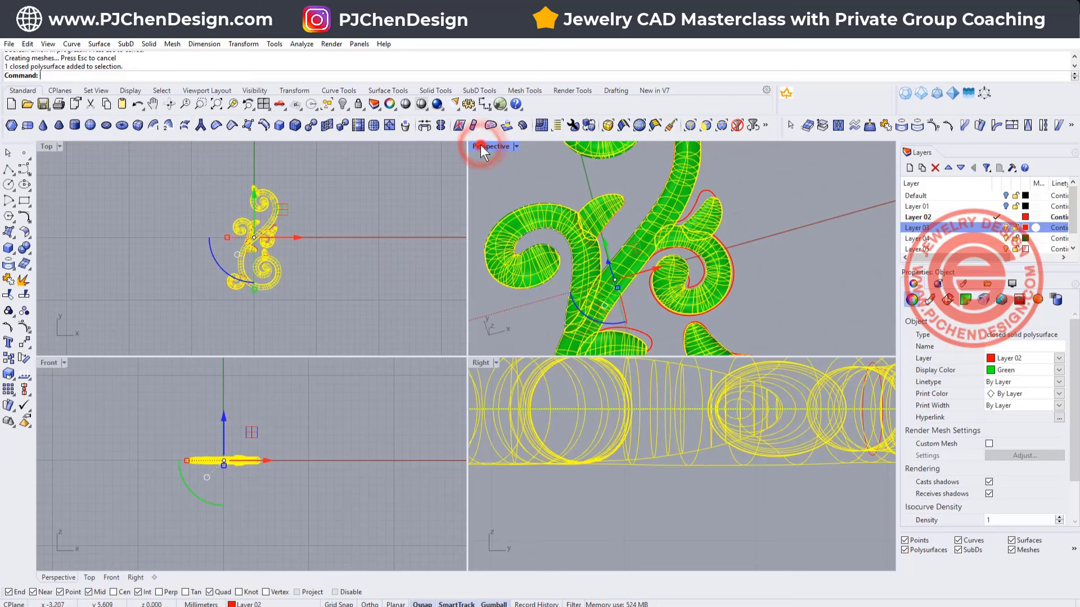
double_click(480, 145)
left_click(642, 245)
mouse_move(413, 224)
right_mouse_down()
mouse_move(435, 302)
mouse_move(407, 238)
right_mouse_up()
scroll(407, 238, "up", 6)
scroll(431, 215, "down", 6)
right_click_drag(418, 171, 462, 353, "shift")
scroll(378, 224, "up", 5)
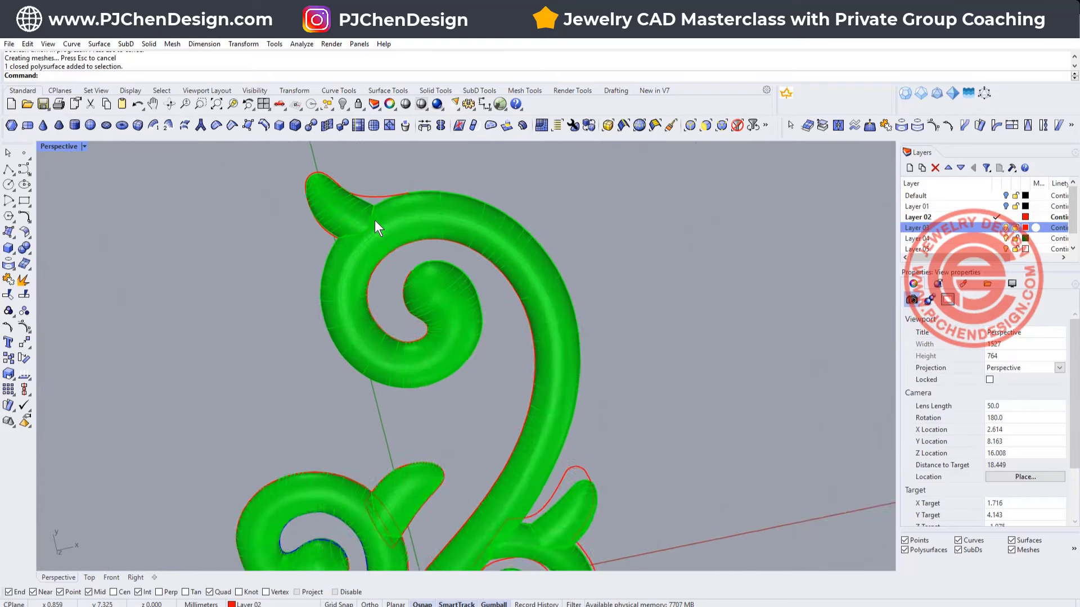
- Fillet the edges where the top leaf meets the upper scroll with a 0.3 mm radius
left_click(31, 250)
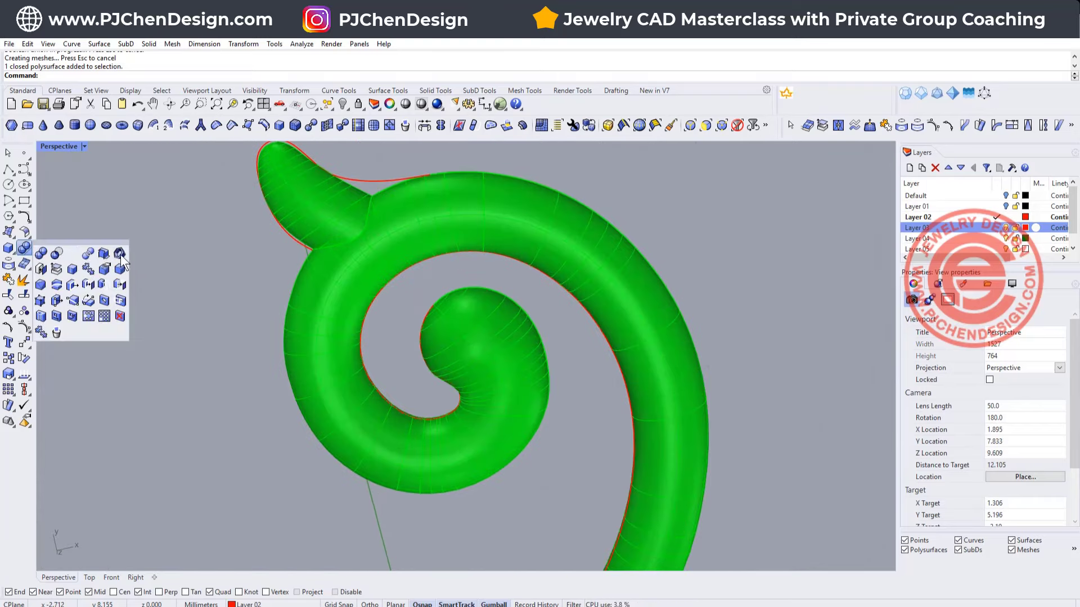
left_click(122, 267)
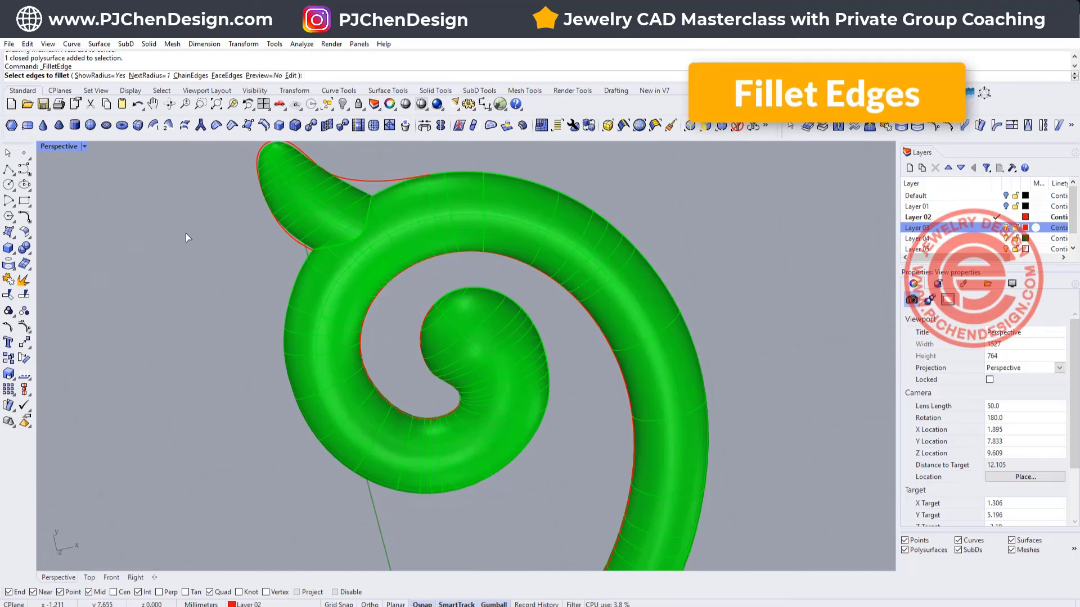
type("0.3")
key("Return")
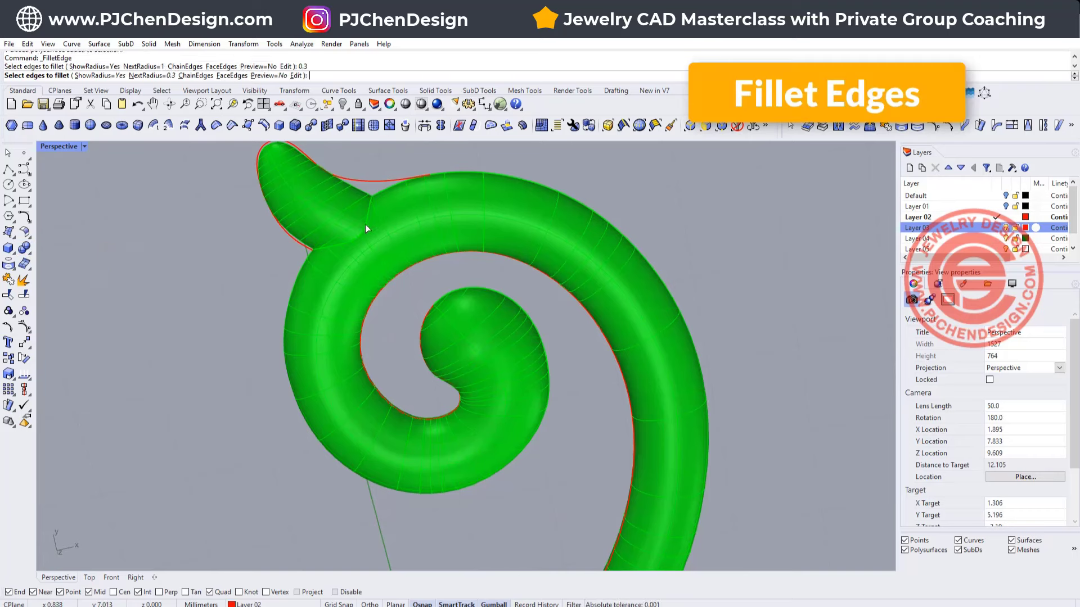
left_click(357, 239)
key("Return")
key("Return")
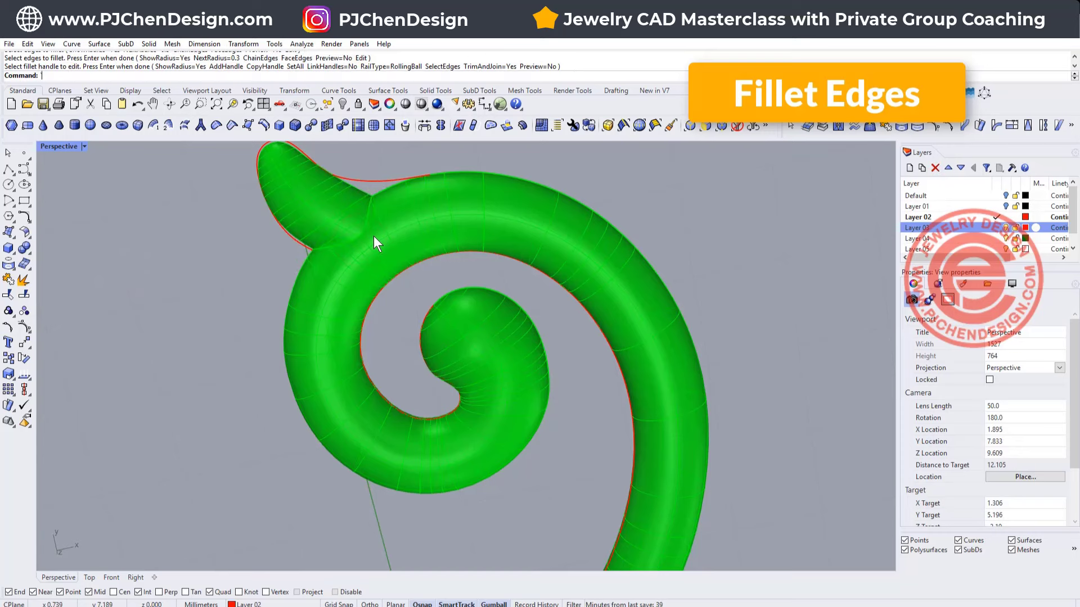
key("Return")
left_click(362, 228)
key("Return")
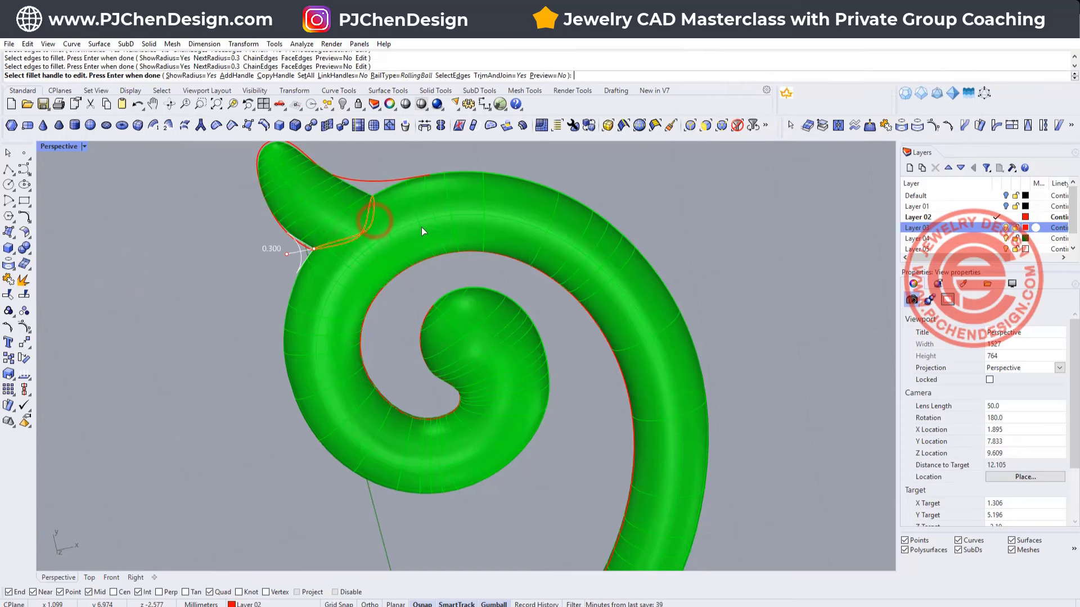
key("Return")
left_click(410, 220)
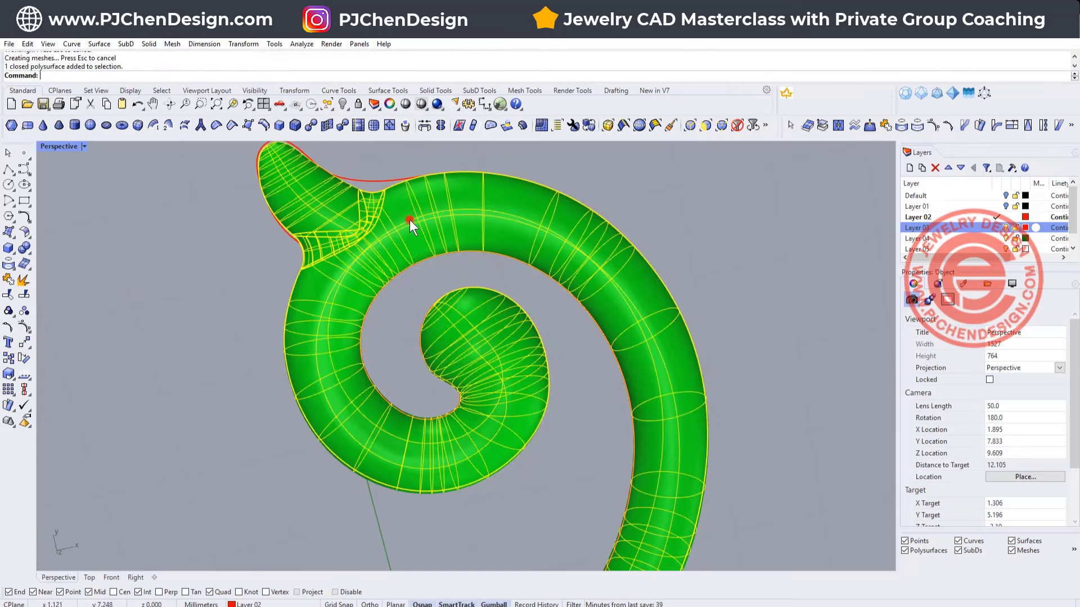
- Fillet the joint between the curled scroll left of the stem and its leaf with a 0.3 mm radius
scroll(539, 321, "down", 5)
right_click_drag(695, 377, 646, 200, "shift")
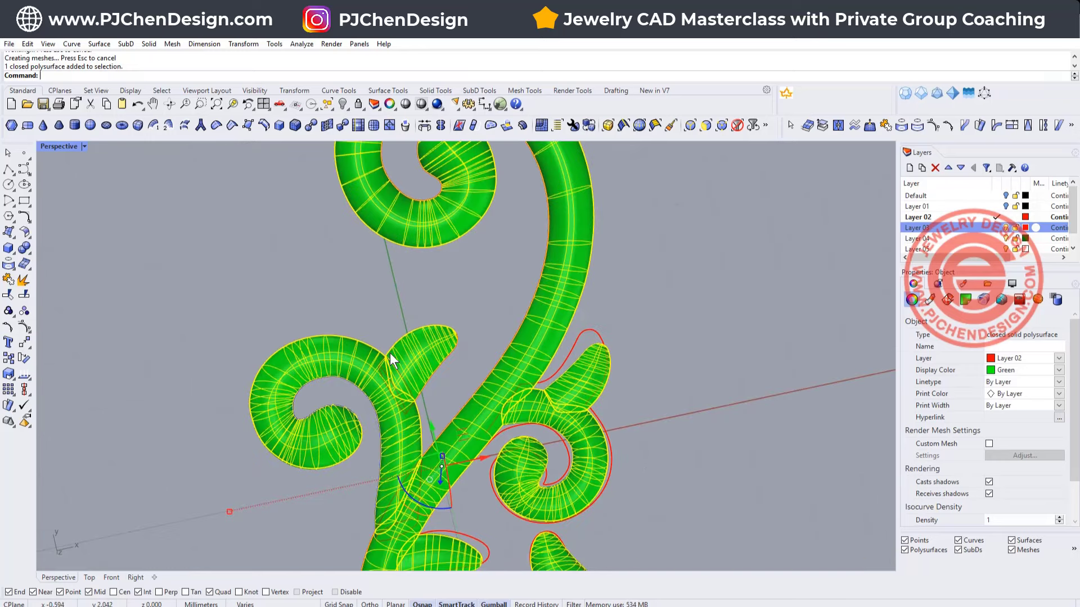
key("Escape")
scroll(376, 307, "up", 6)
key("Return")
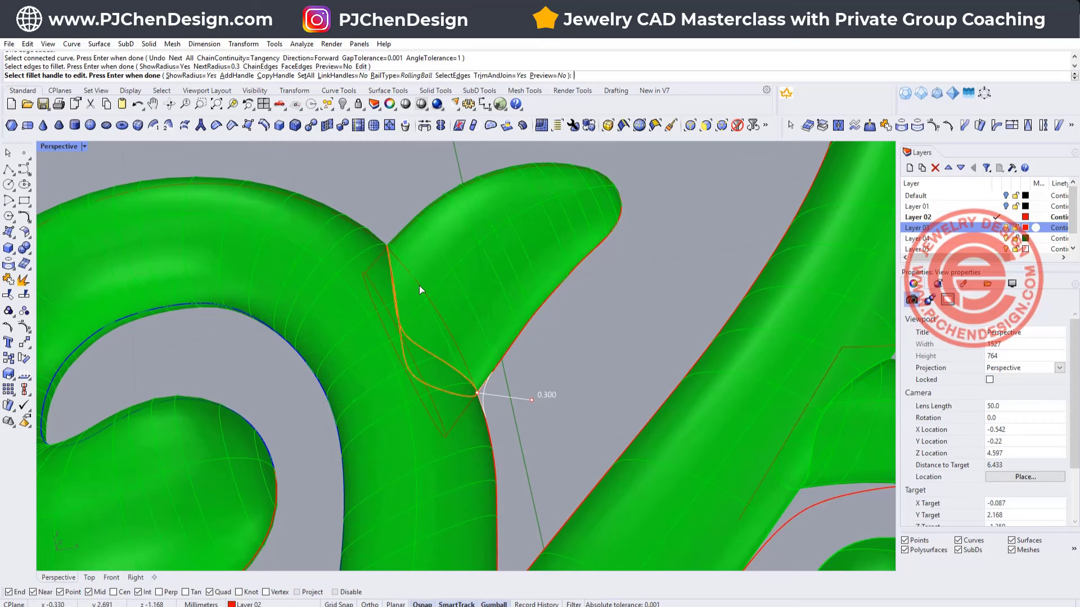
key("Return")
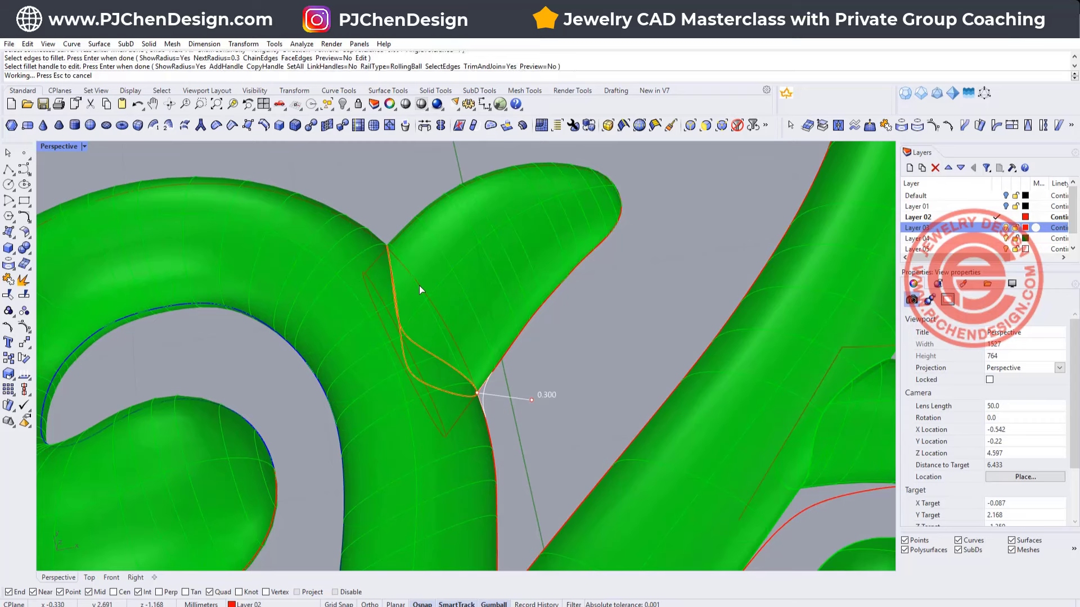
- Fillet the joint between the main stem and the leaf just below its fork with a 0.3 mm radius
scroll(433, 288, "down", 3)
scroll(553, 306, "up", 5)
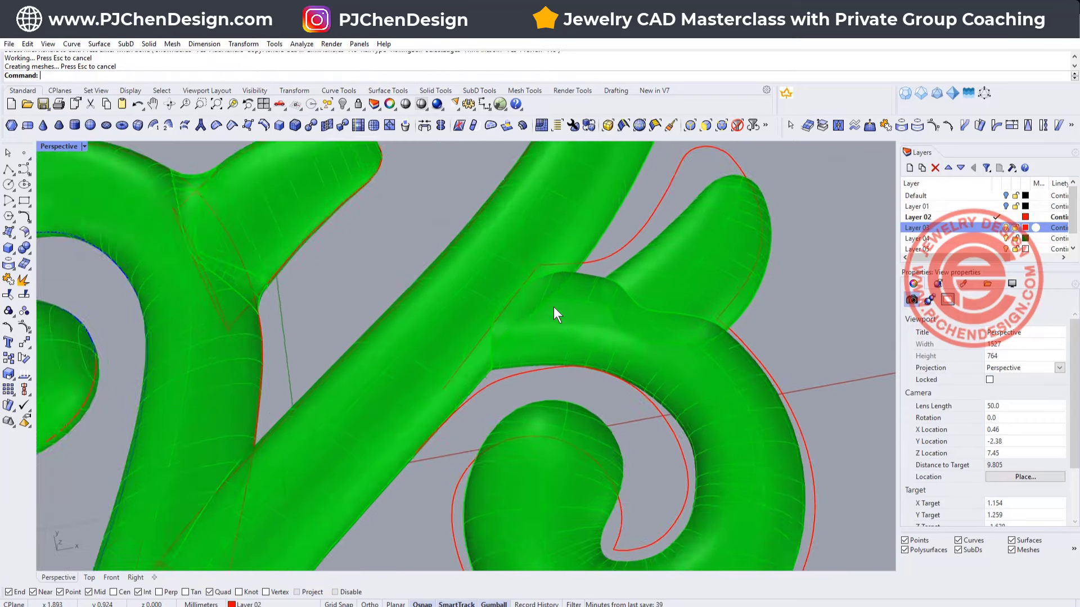
key("Return")
left_click(538, 274)
scroll(452, 316, "up", 2)
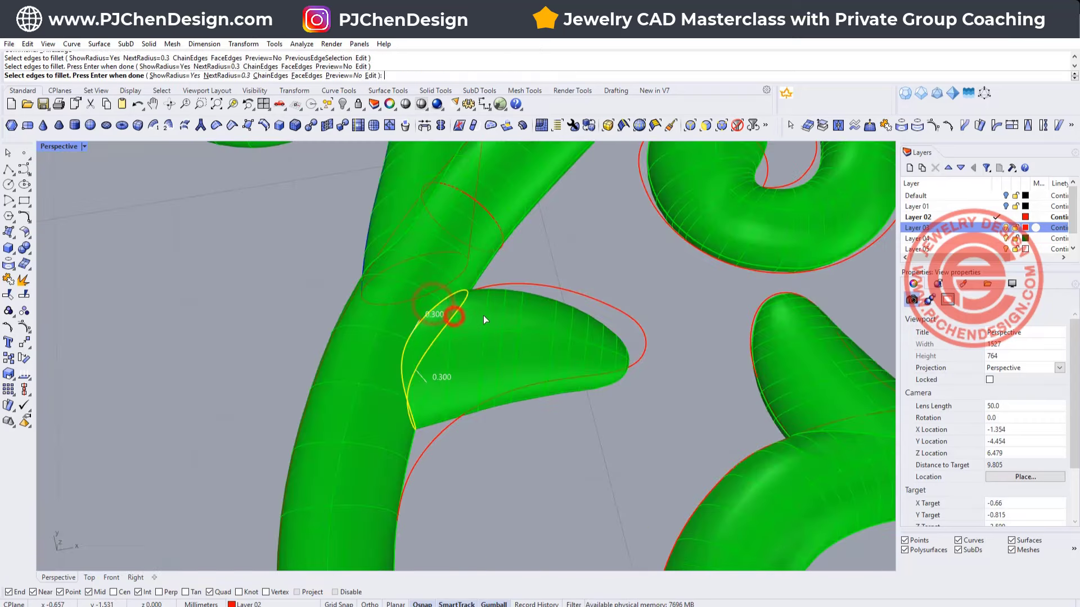
key("Return")
key("Return")
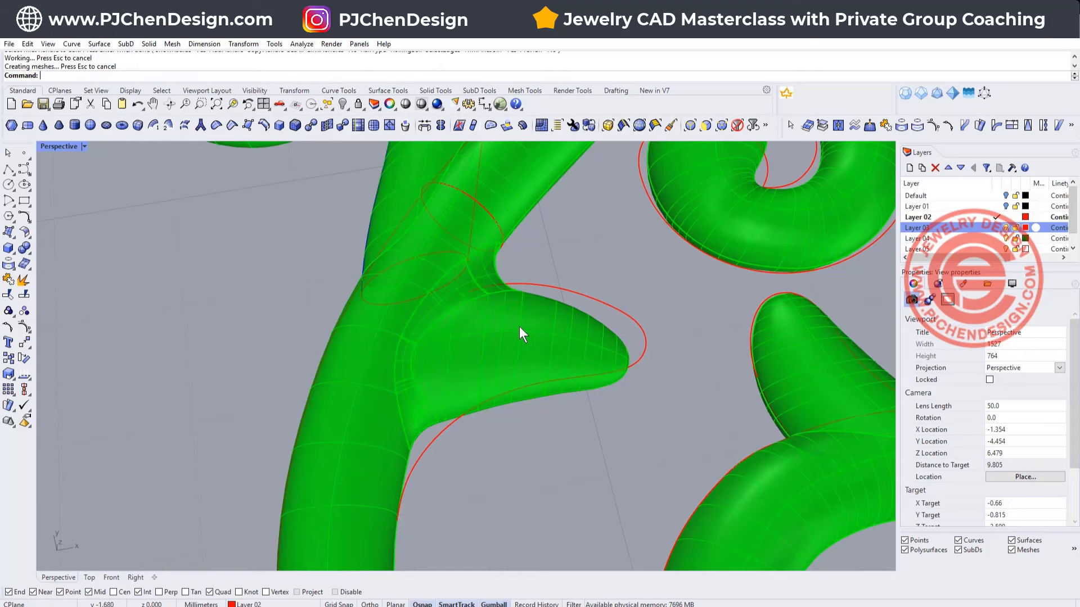
left_click(521, 326)
- Fillet the joint where the small lower-left scroll branches off the main stem with a 0.3 mm radius
scroll(550, 325, "down", 4)
right_click_drag(543, 312, 466, 200, "shift")
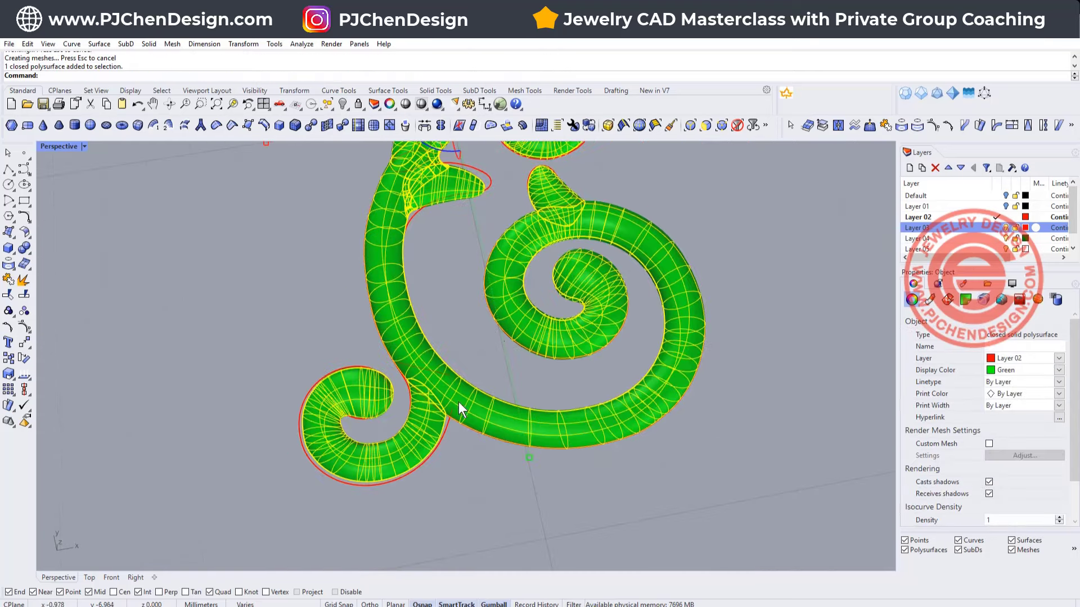
scroll(443, 395, "up", 6)
key("Return")
left_click(426, 386)
key("Return")
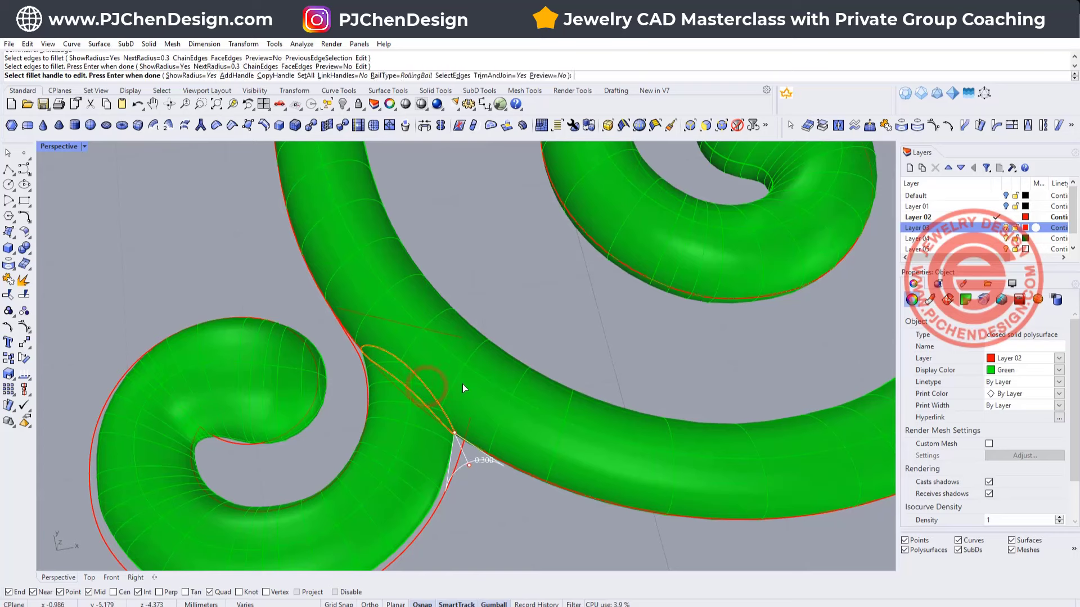
key("Return")
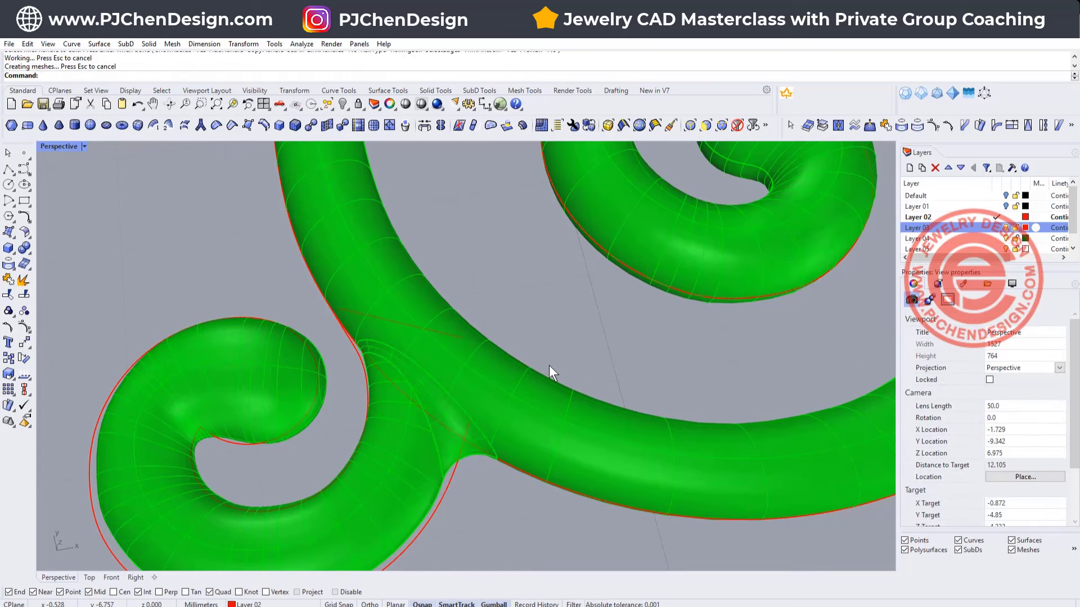
left_click(495, 400)
- Fillet the base of the leaf on top of the large lower spiral with a 0.3 mm radius
scroll(607, 337, "down", 6)
right_click_drag(627, 200, 589, 353, "shift")
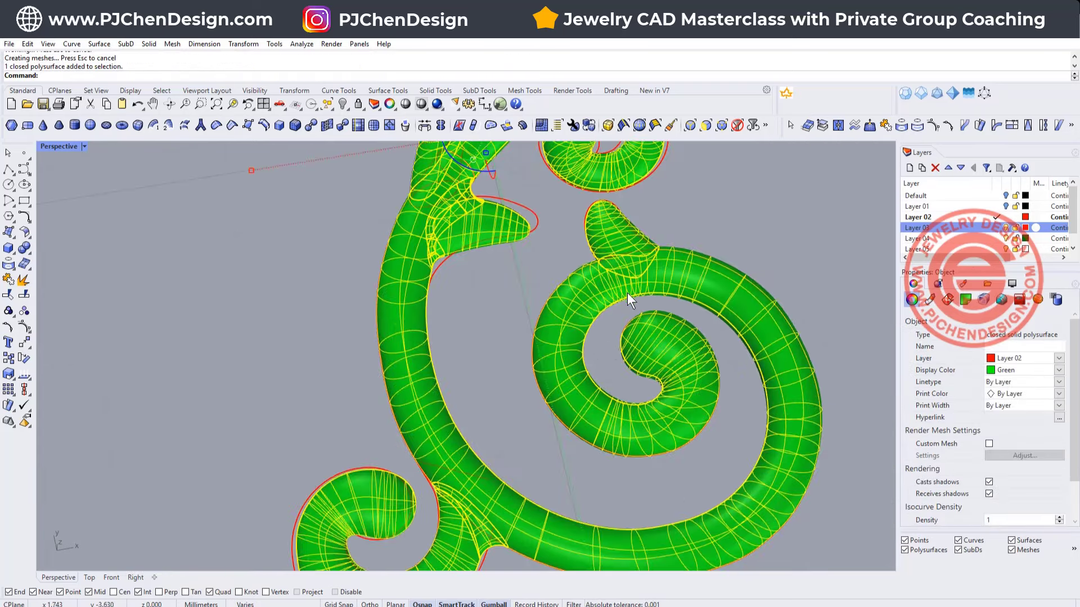
right_click_drag(626, 264, 633, 296)
scroll(633, 297, "up", 6)
left_click(730, 321)
left_click(672, 358)
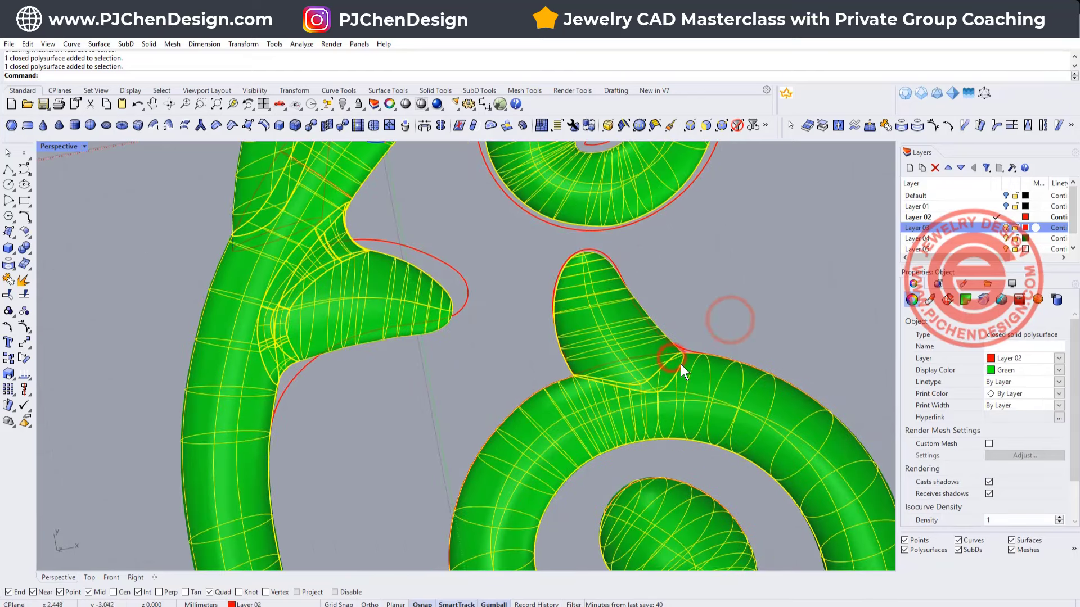
left_click(709, 321)
key("Return")
left_click(681, 365)
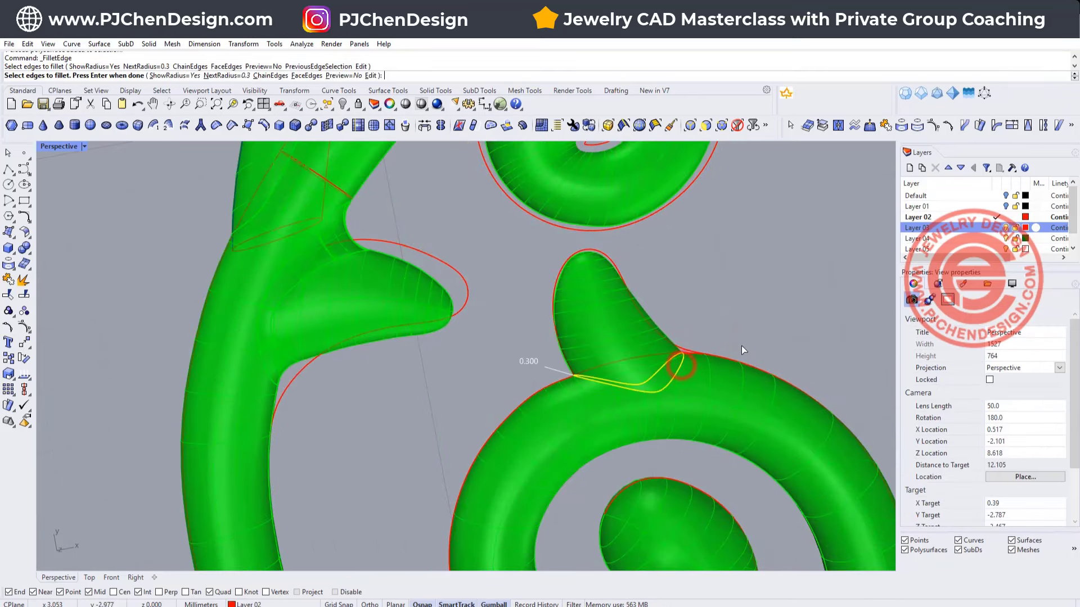
right_click(741, 346)
right_click(740, 345)
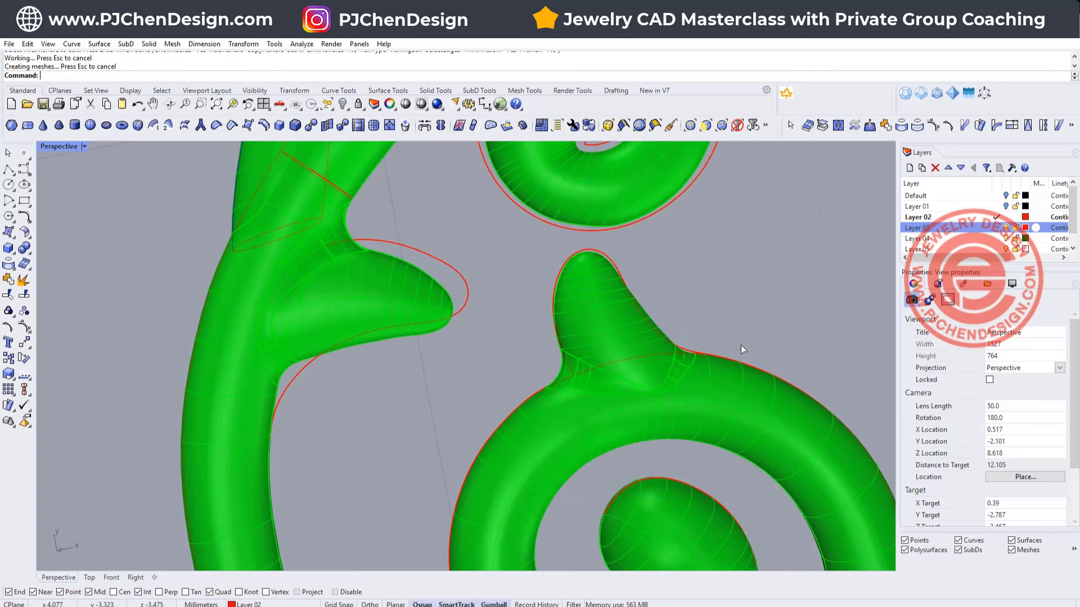
left_click(757, 326)
scroll(681, 364, "up", 5)
right_click_drag(632, 365, 619, 359)
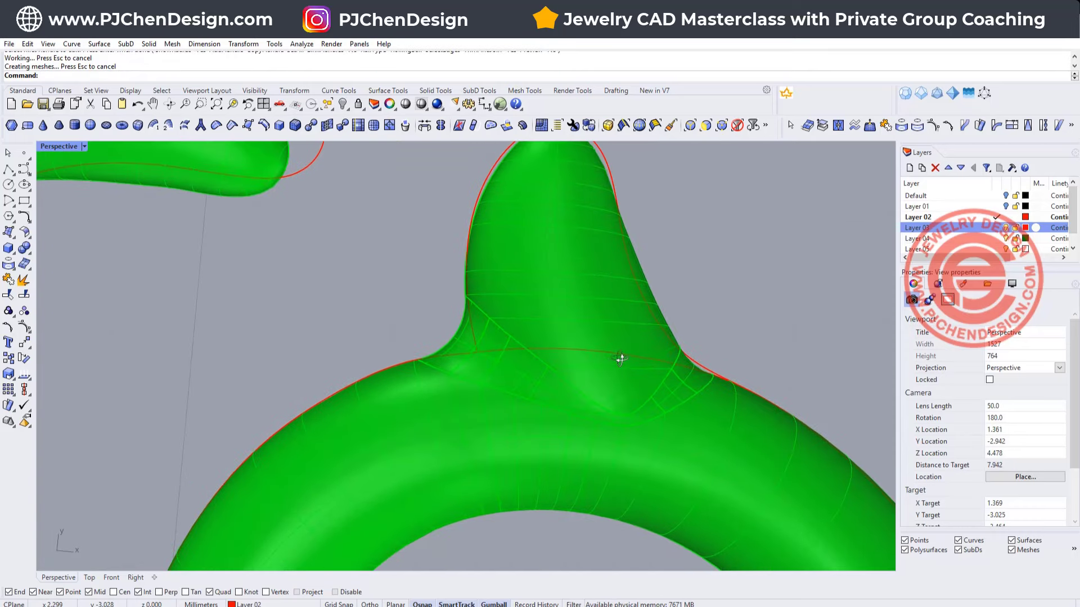
scroll(711, 388, "up", 3)
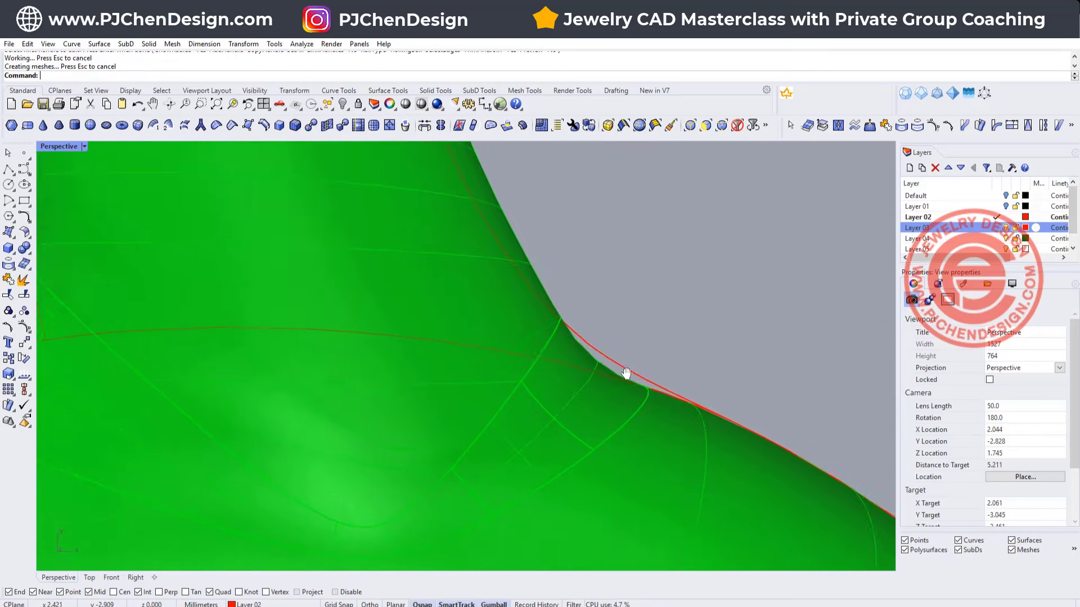
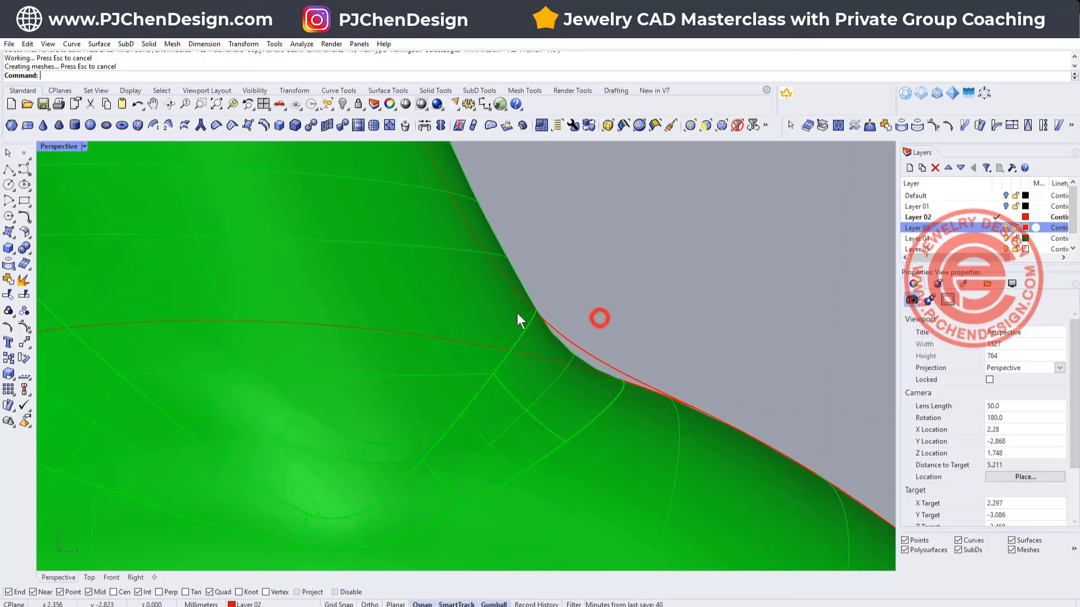
- Fillet the joint between the small scroll right of the stem and its leaf with a 0.3 mm radius, and check the object type
scroll(518, 277, "down", 10)
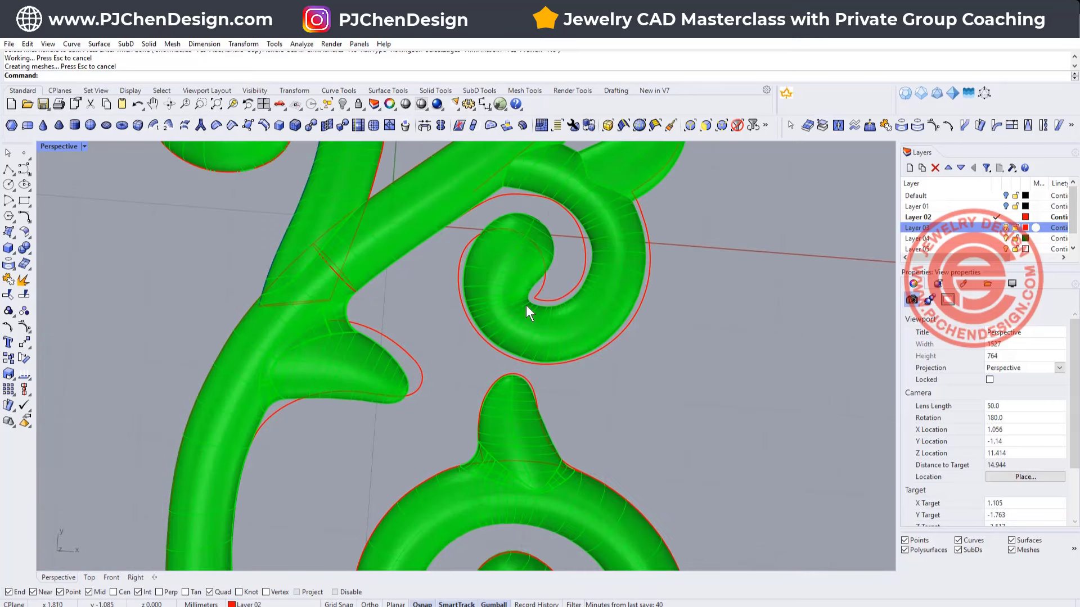
scroll(571, 215, "up", 4)
right_click_drag(603, 195, 589, 319, "shift")
right_click(589, 318)
left_click(546, 326)
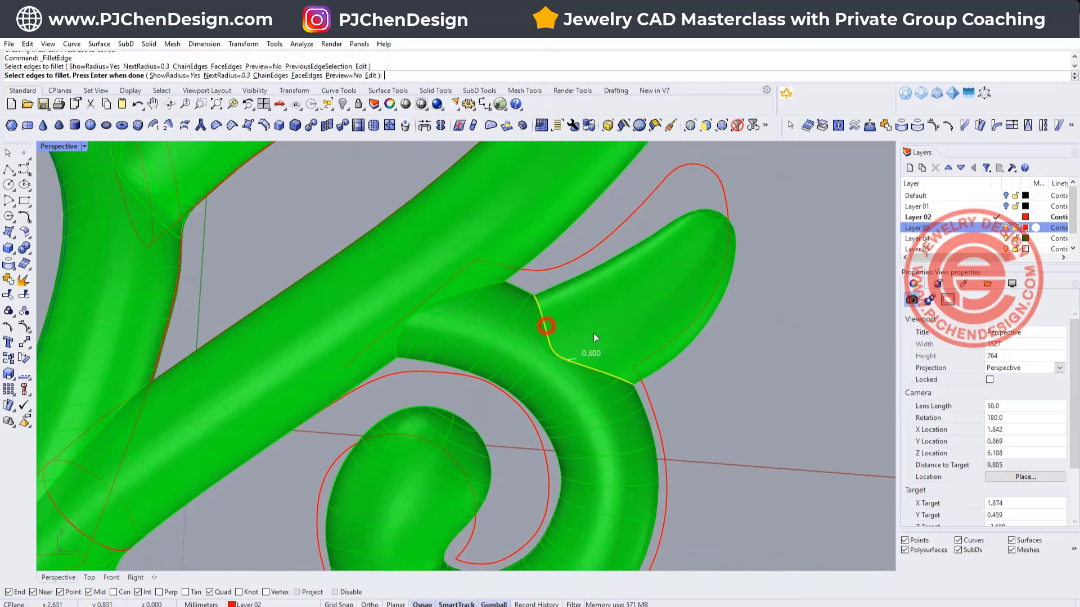
key("Return")
key("Return")
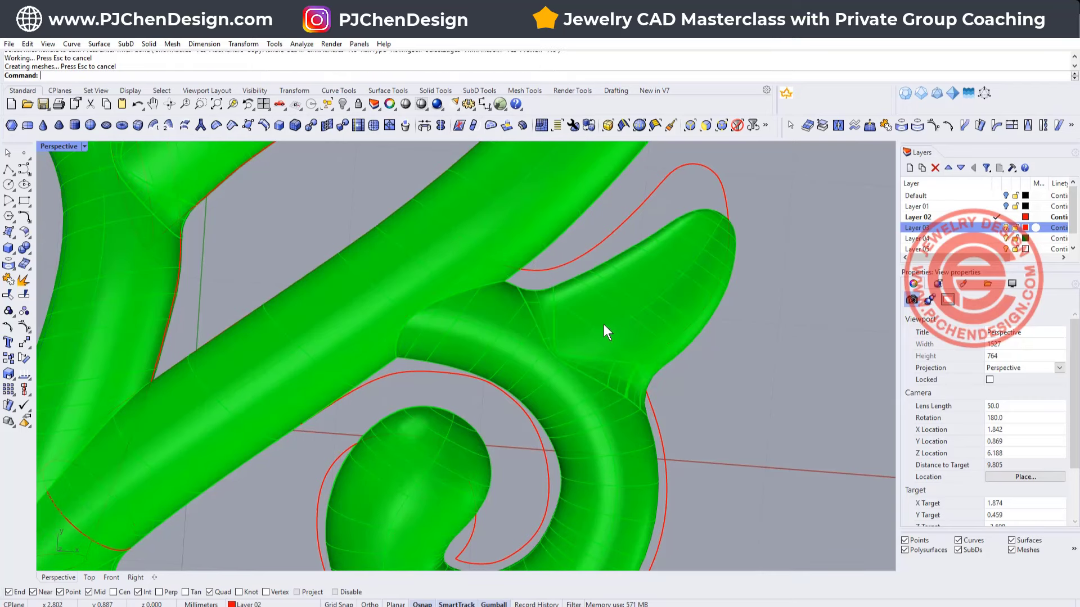
left_click(607, 325)
left_click(566, 272)
scroll(510, 284, "up", 5)
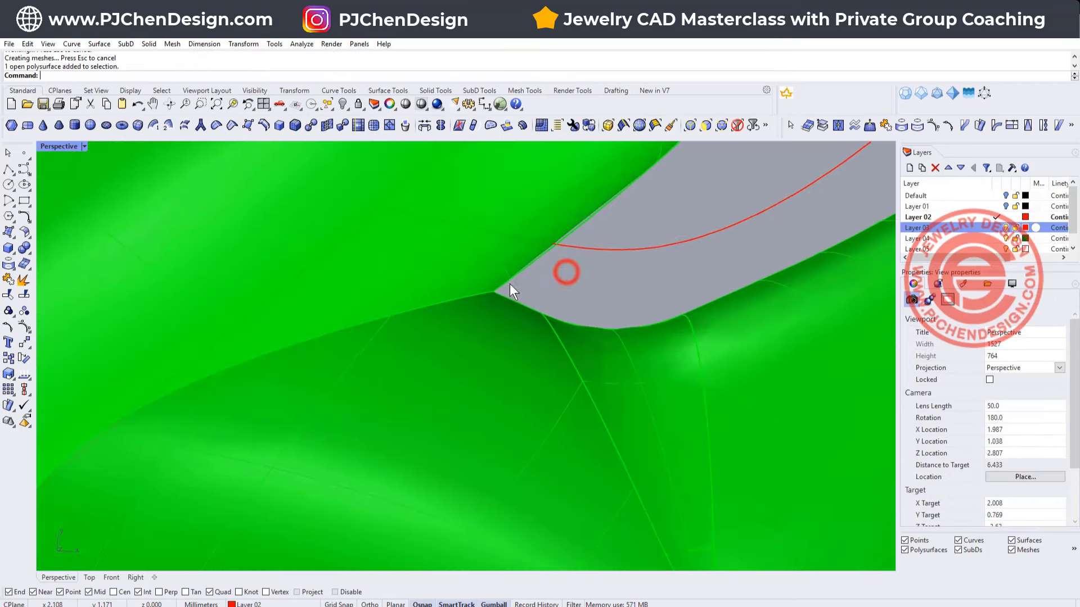
scroll(509, 284, "up", 2)
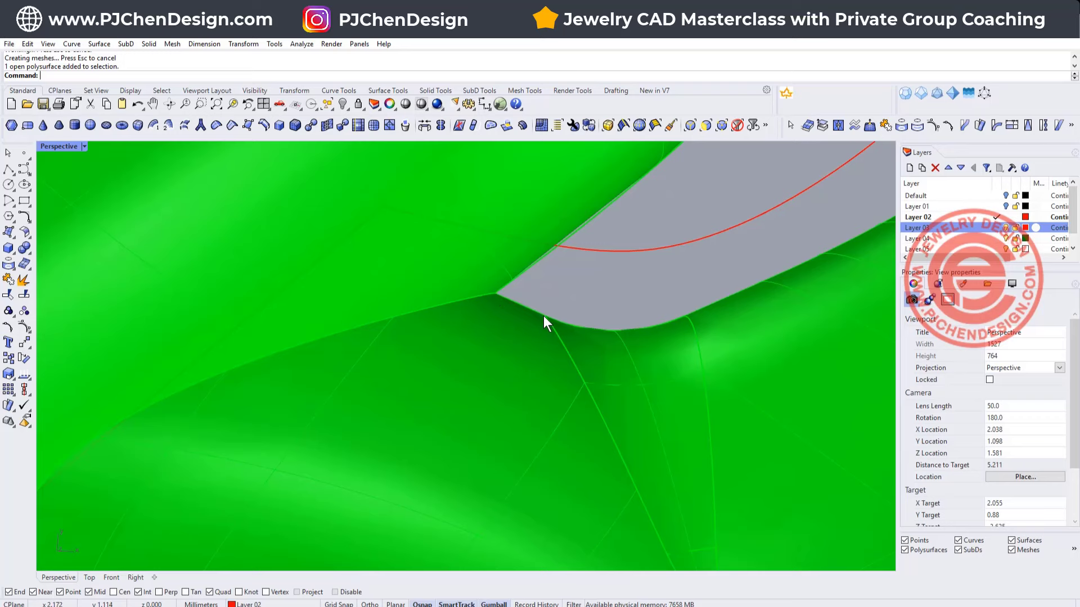
- Try a 0.3 mm edge fillet where the small right-hand scroll meets the stem, and undo it
scroll(606, 335, "down", 6)
key("Return")
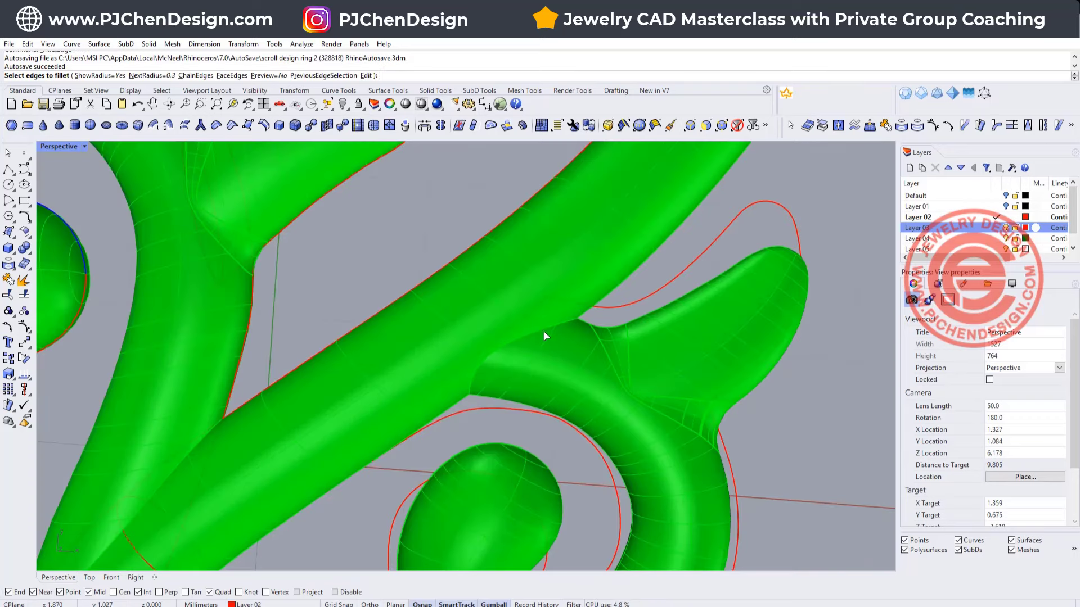
left_click(544, 328)
scroll(570, 326, "up", 5)
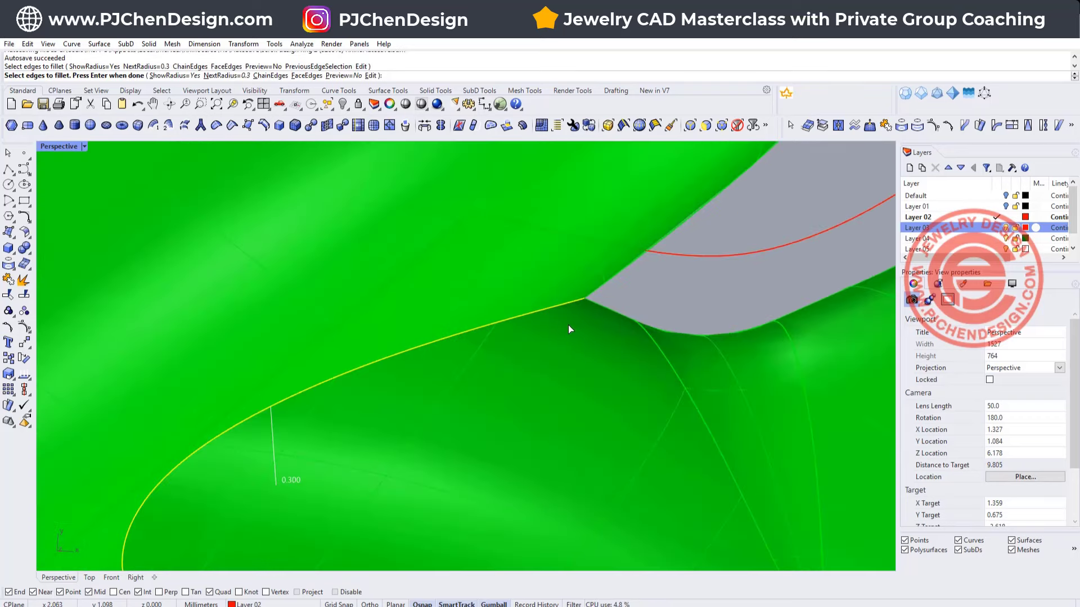
left_click(568, 313)
key("Return")
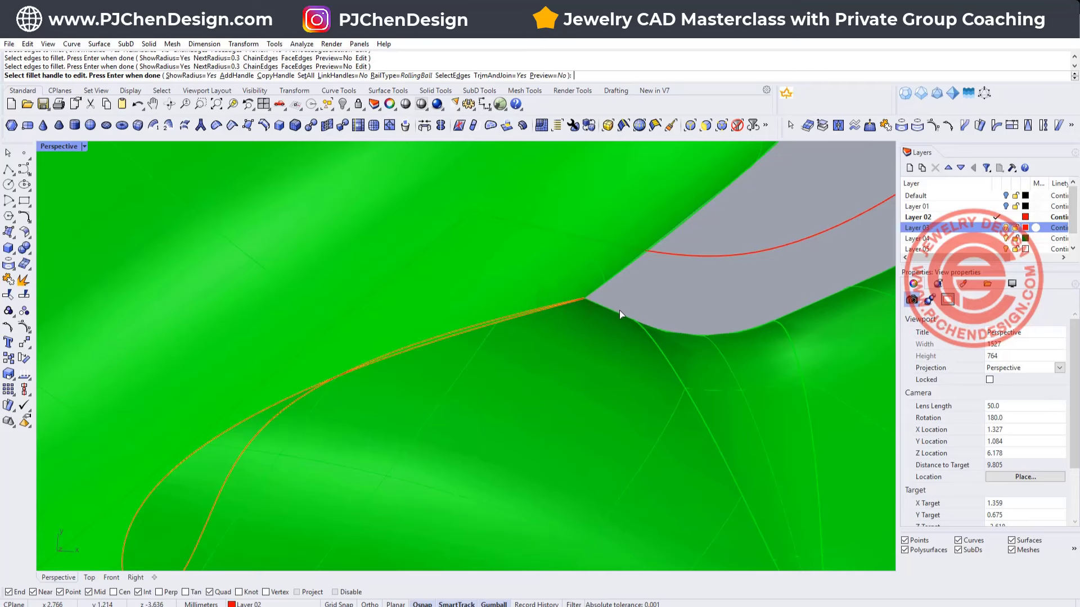
key("Return")
scroll(647, 310, "down", 5)
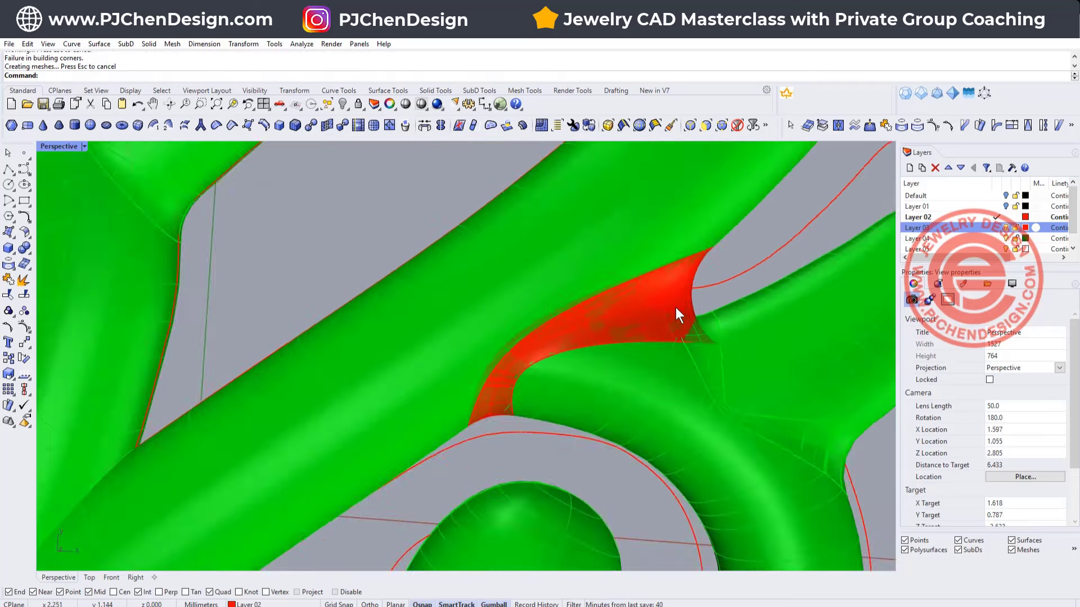
mouse_move(637, 343)
right_mouse_down()
mouse_move(596, 293)
mouse_move(523, 304)
mouse_move(624, 355)
right_mouse_up()
scroll(686, 390, "up", 10)
left_click(704, 341)
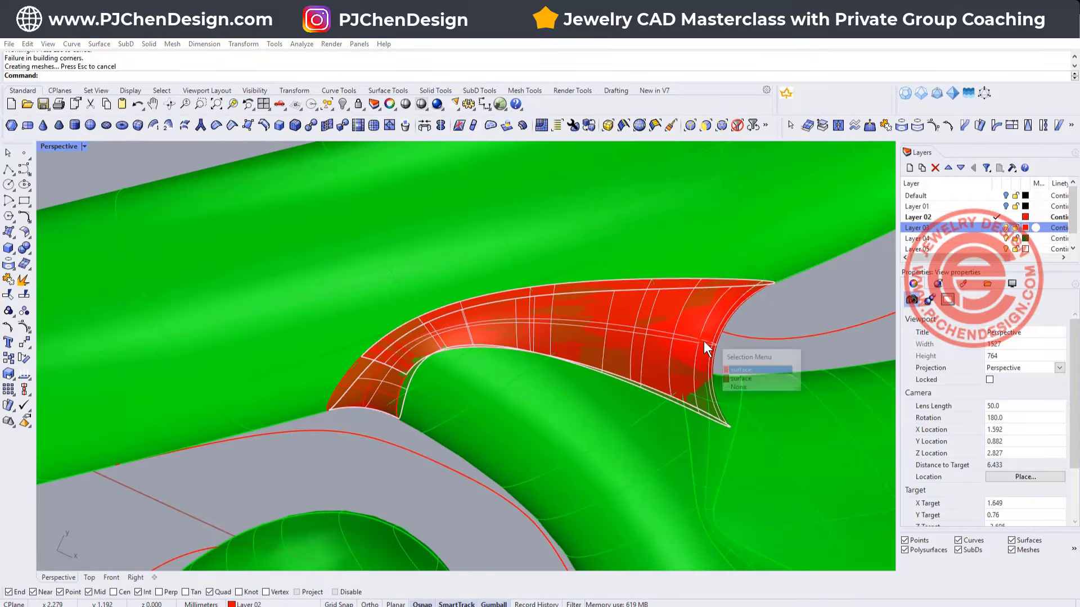
key("ctrl+z")
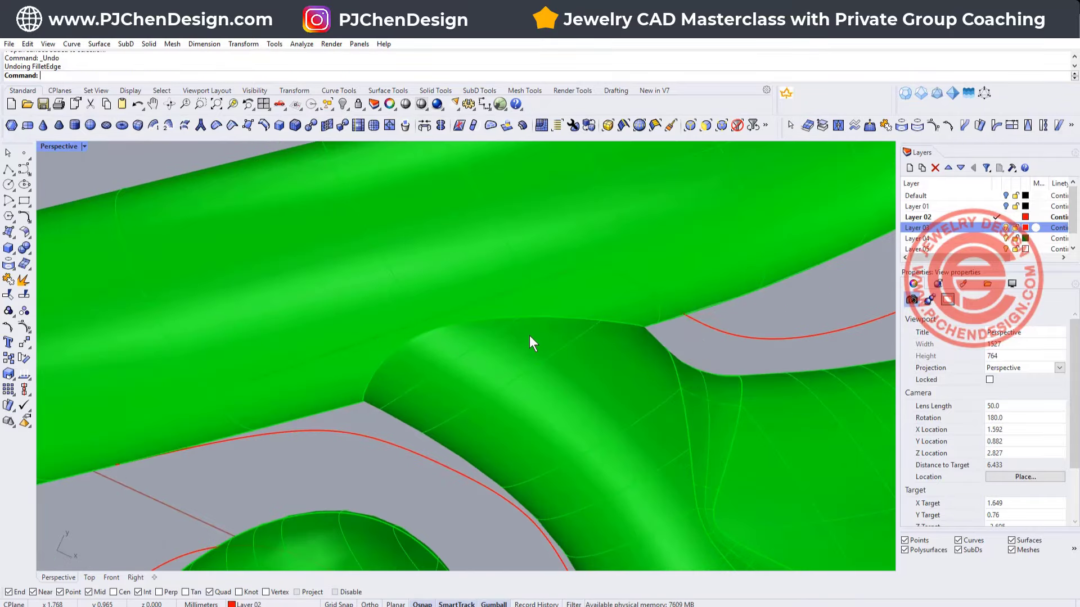
- Try a variable-radius edge fillet where the small right-hand scroll meets the stem, with 0.3 mm at one end and 0.054 mm at the other
right_click(533, 343)
left_click(440, 329)
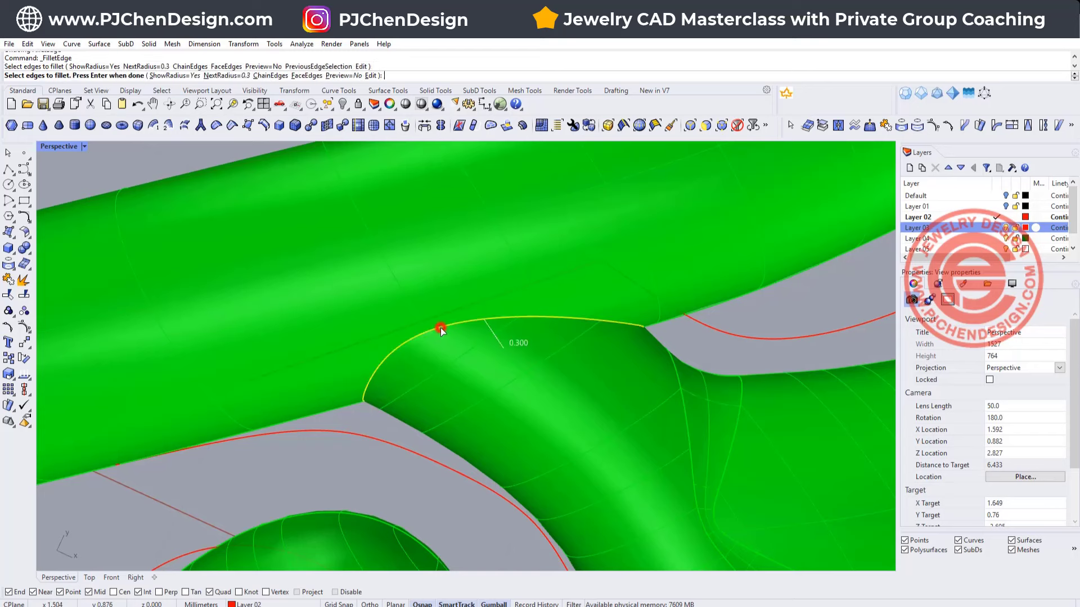
left_click(424, 336)
right_click(482, 367)
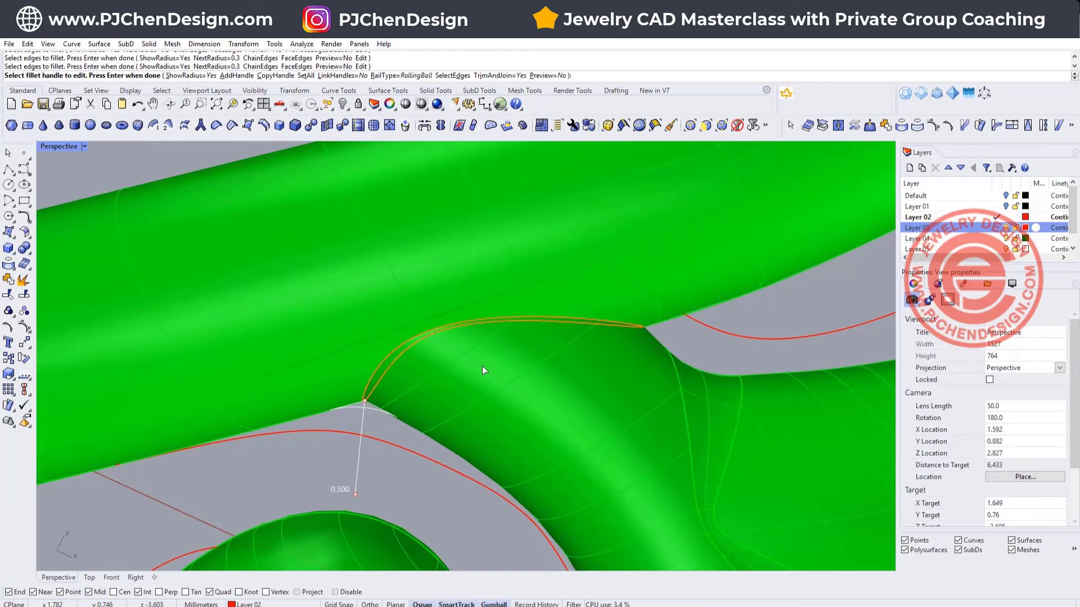
left_click(236, 76)
left_click(643, 327)
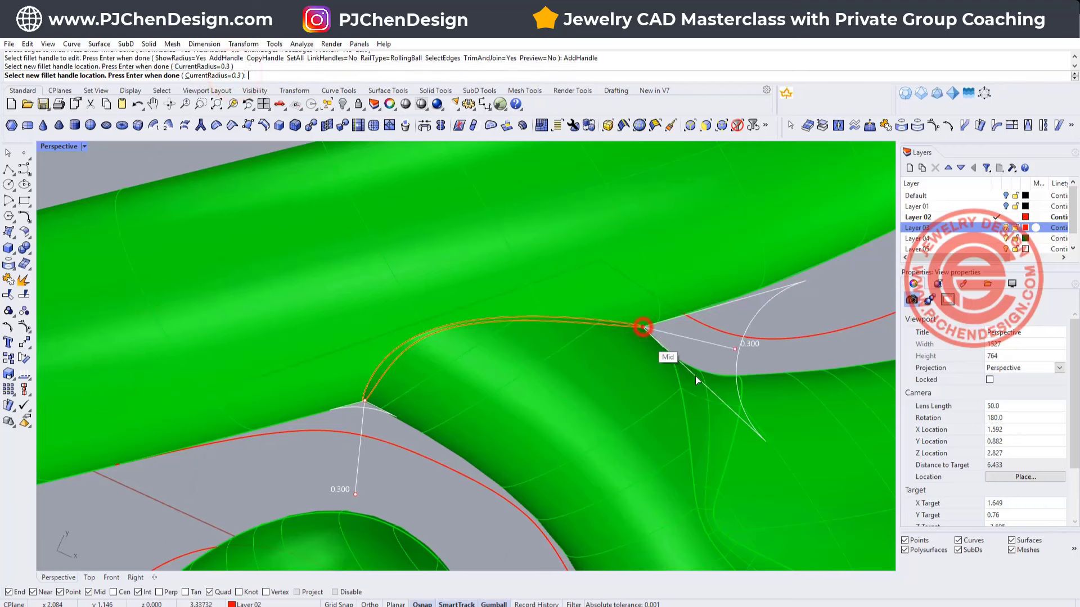
key("Return")
left_click(734, 349)
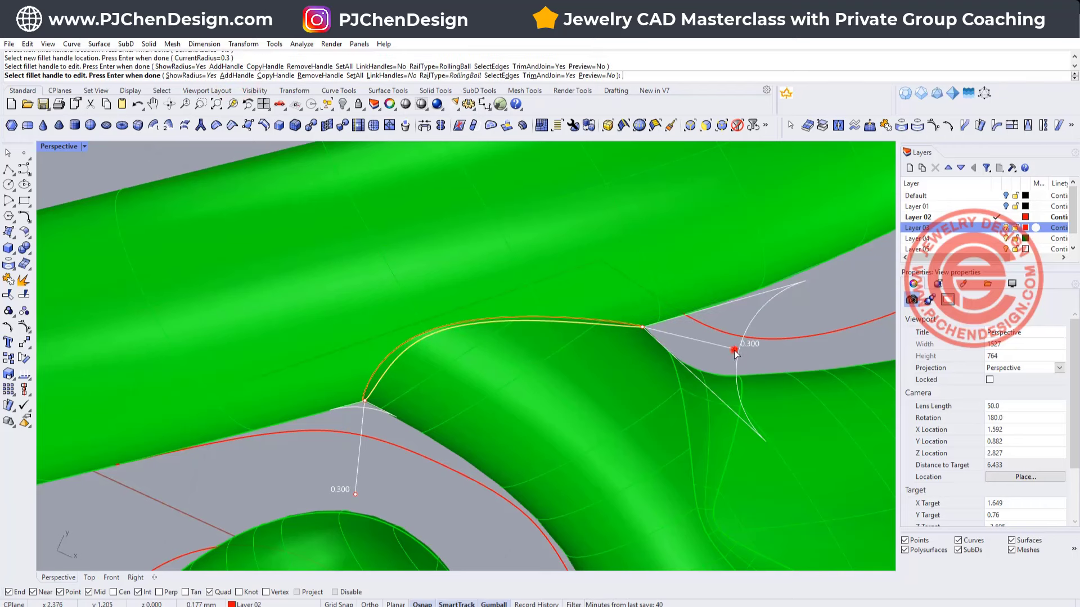
left_click(664, 335)
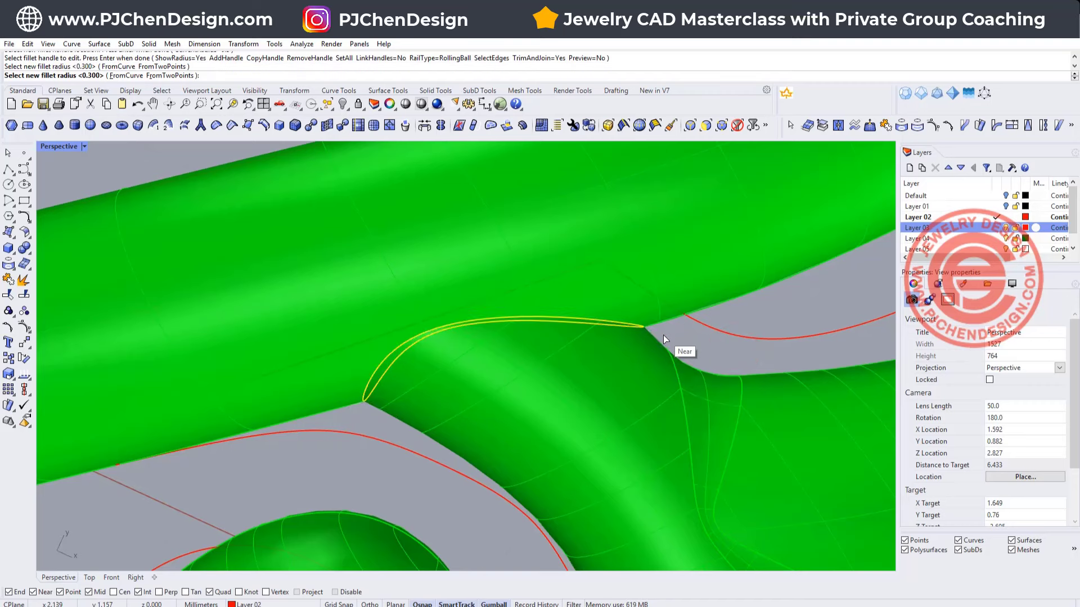
scroll(667, 349, "up", 5)
scroll(666, 350, "down", 3)
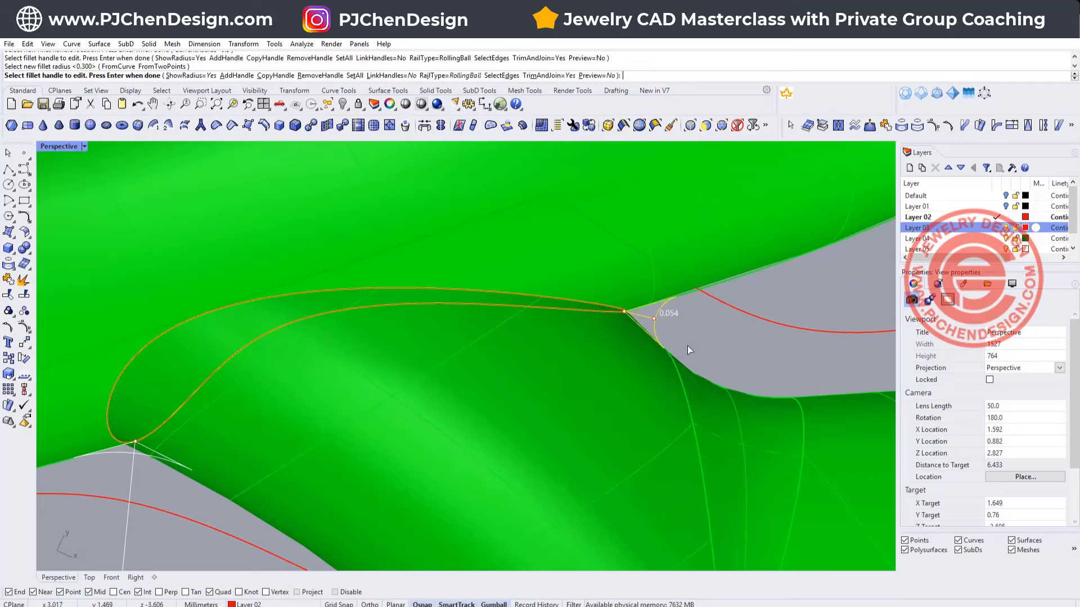
key("Return")
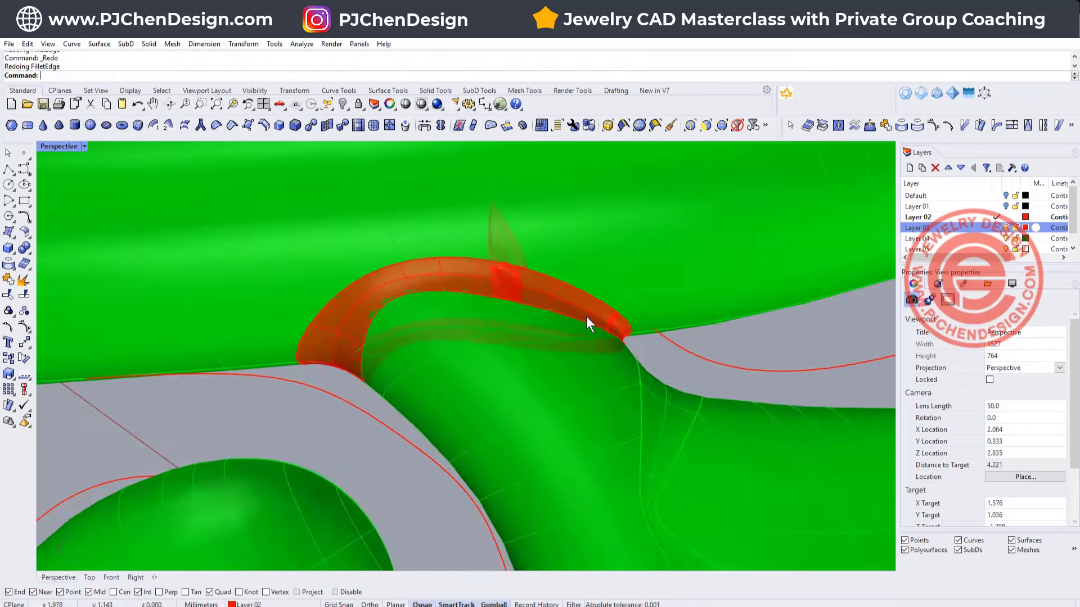
- Inspect the fillet pieces around the scroll's joint with the stem and delete the large curved fillet surface there
scroll(586, 316, "down", 4)
right_click_drag(548, 319, 589, 318)
scroll(603, 293, "up", 5)
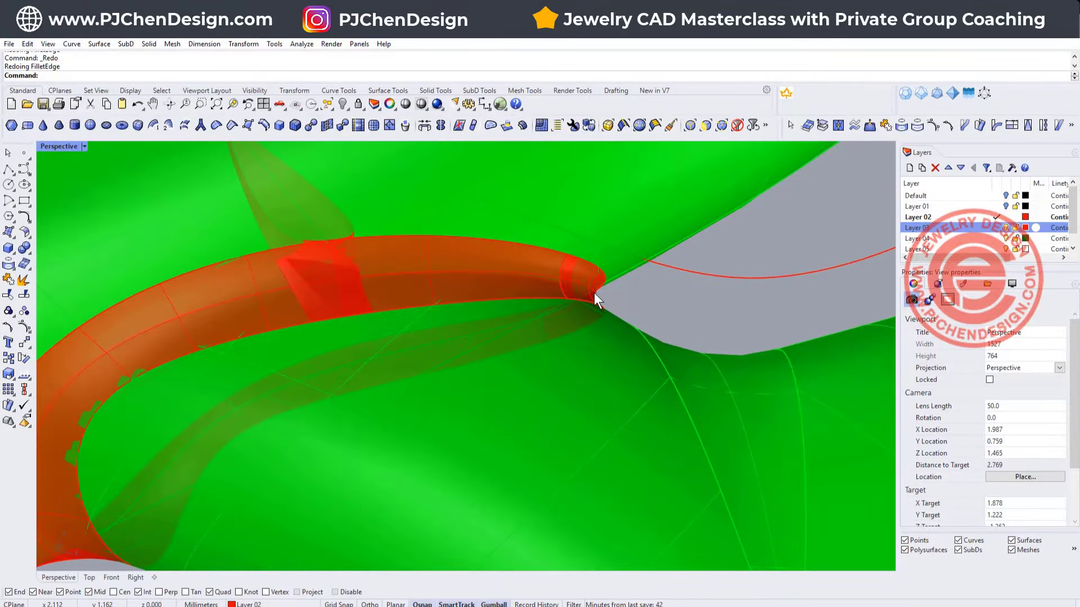
right_click_drag(598, 297, 617, 447)
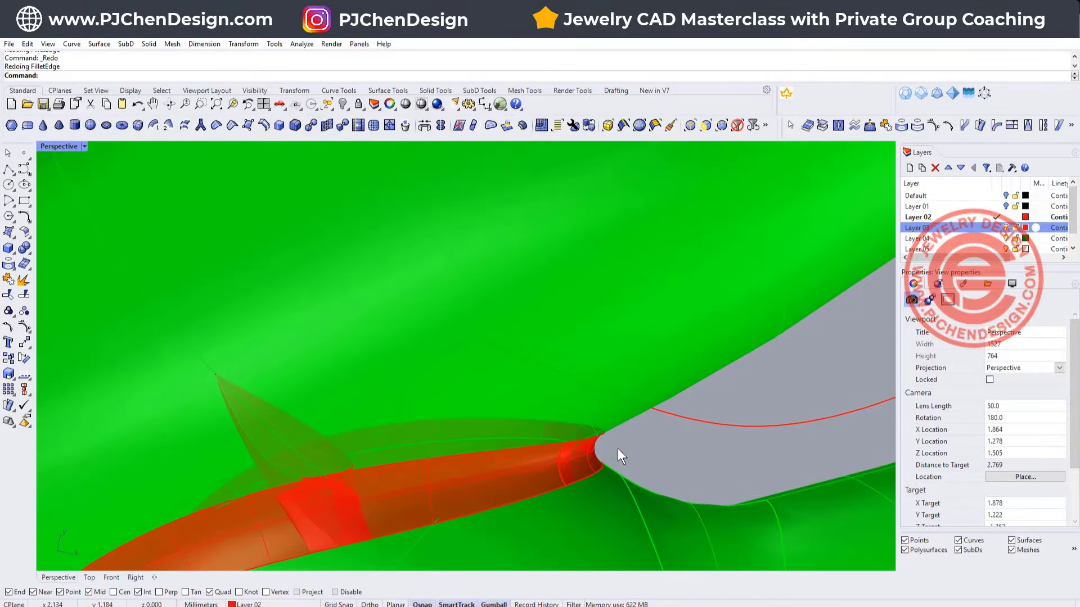
scroll(523, 407, "down", 4)
right_click_drag(521, 406, 513, 374)
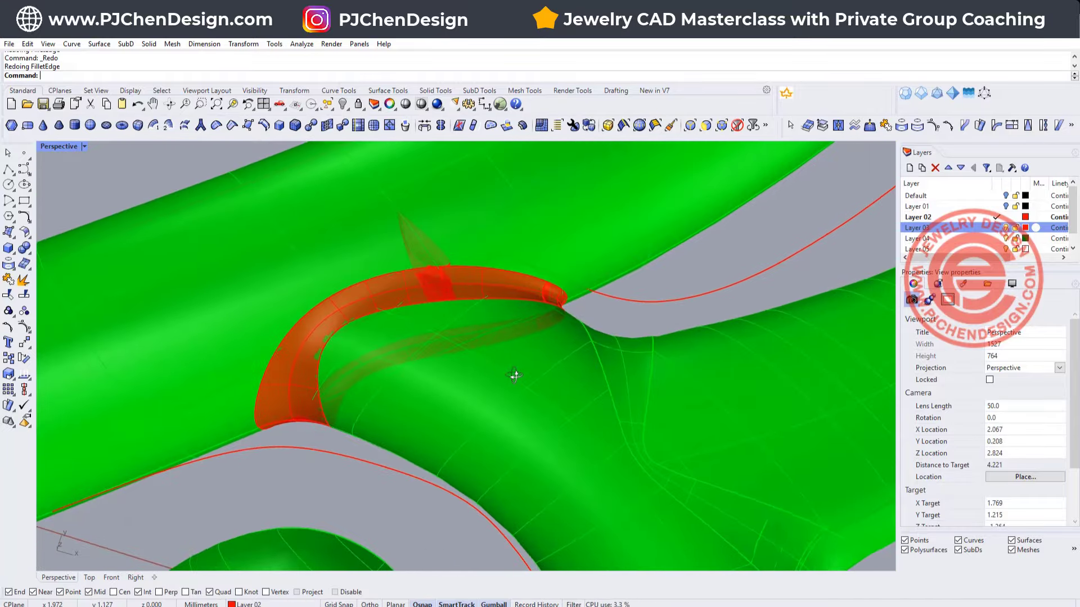
left_click(297, 422)
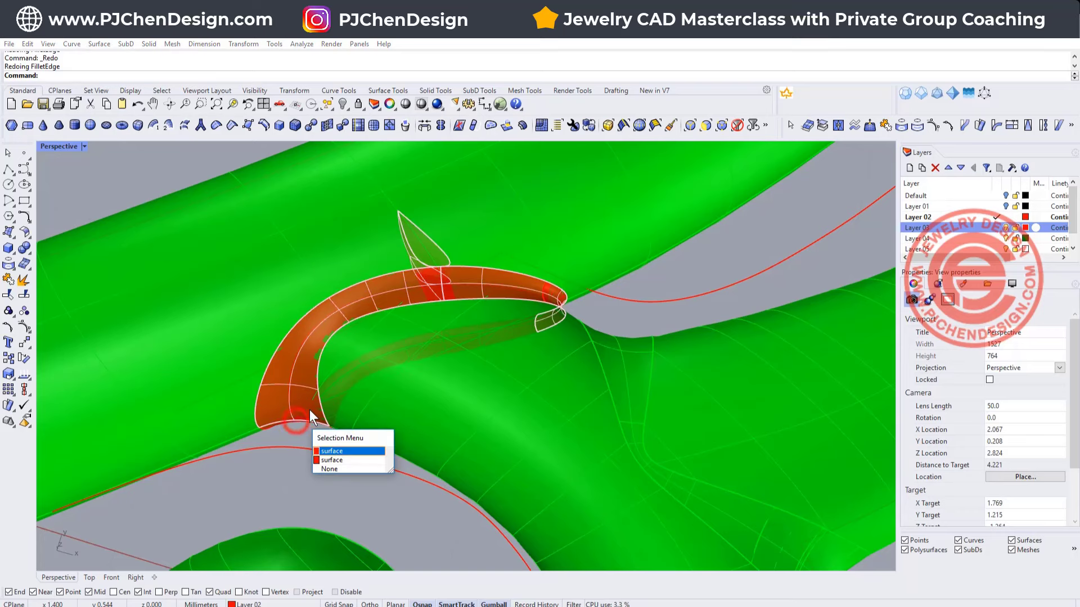
left_click(329, 451)
key("Delete")
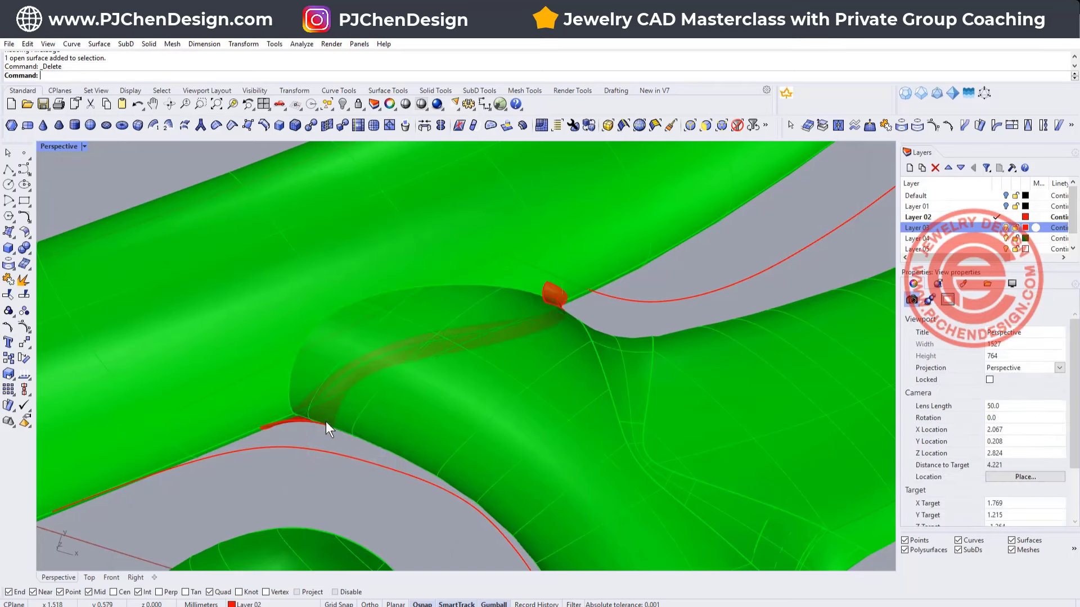
left_click(305, 420)
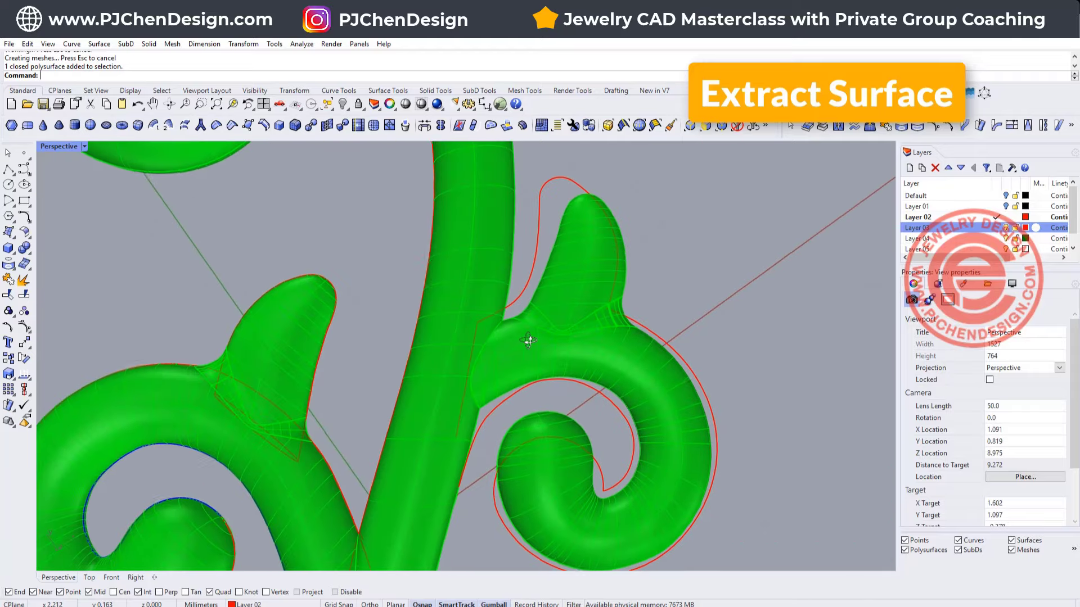
- Extract the surfaces of the small right-hand scroll and its leaf from the solid and join them into one polysurface
right_click_drag(528, 340, 506, 332)
left_click(29, 252)
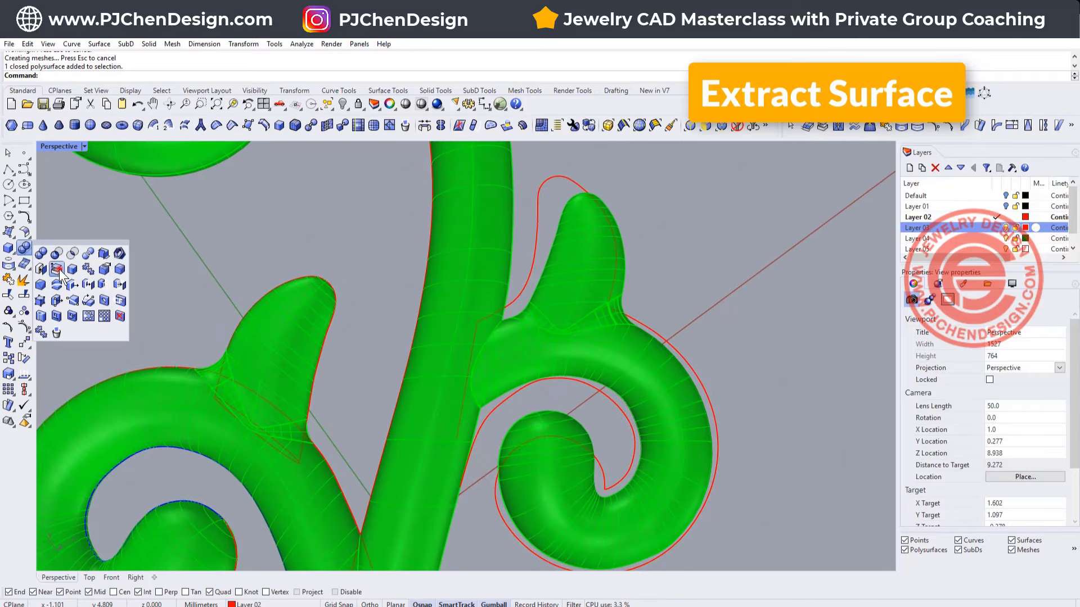
left_click(120, 269)
left_click_drag(798, 488, 522, 263)
key("Return")
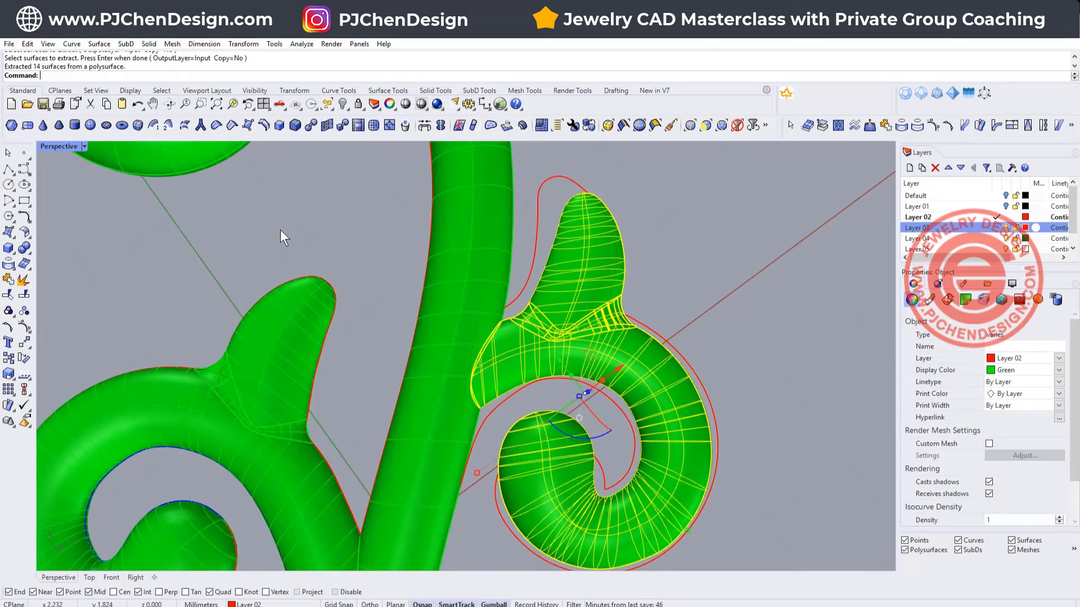
left_click(11, 283)
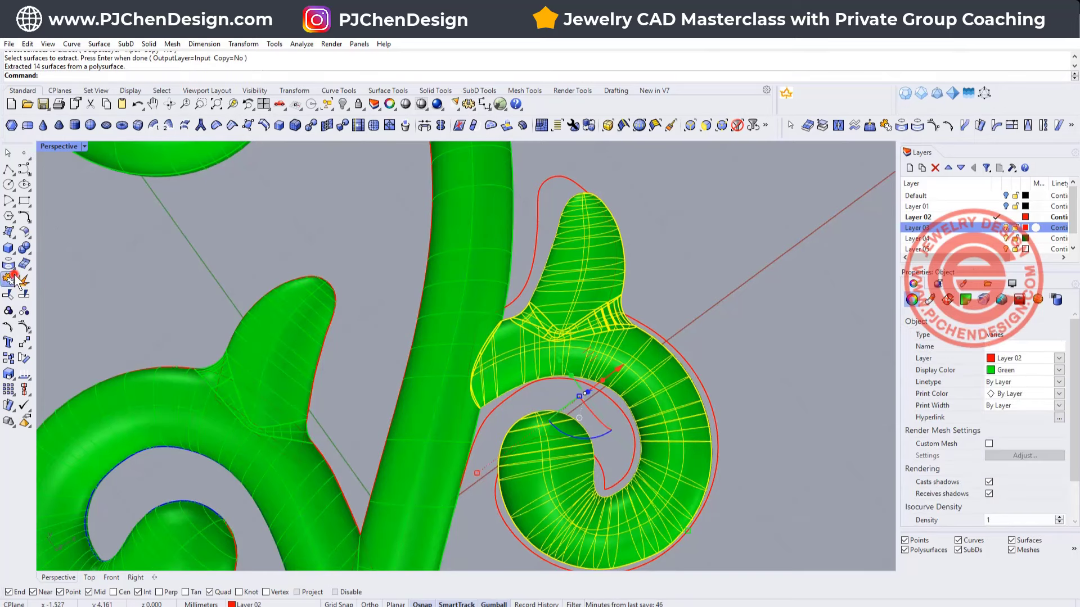
- In the Top view, move the joined scroll slightly away from the stem to leave a narrow gap at the joint
double_click(49, 145)
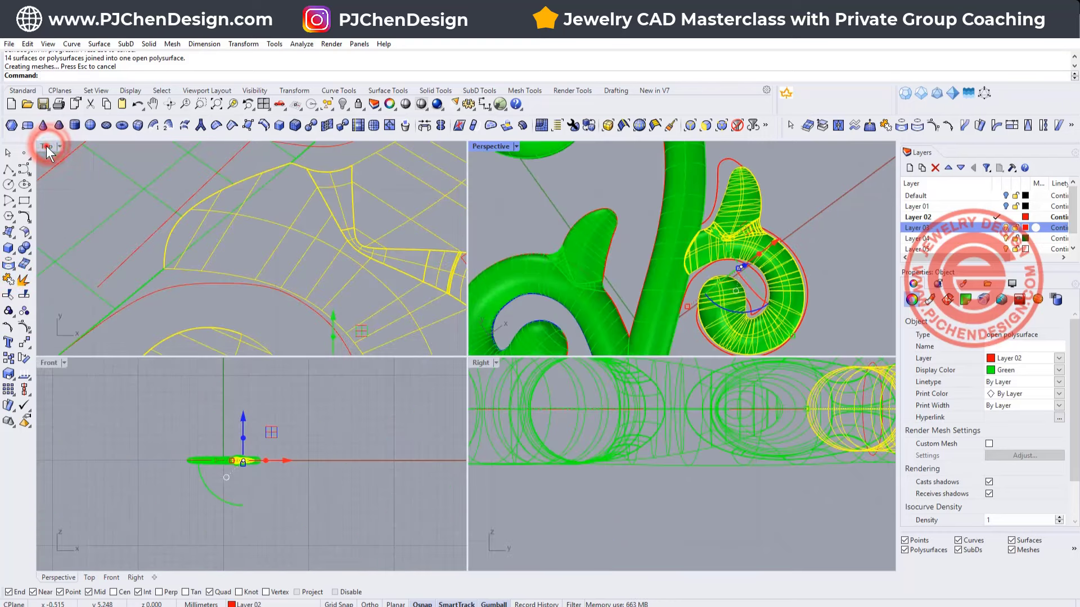
double_click(46, 146)
scroll(593, 339, "down", 5)
scroll(582, 345, "up", 3)
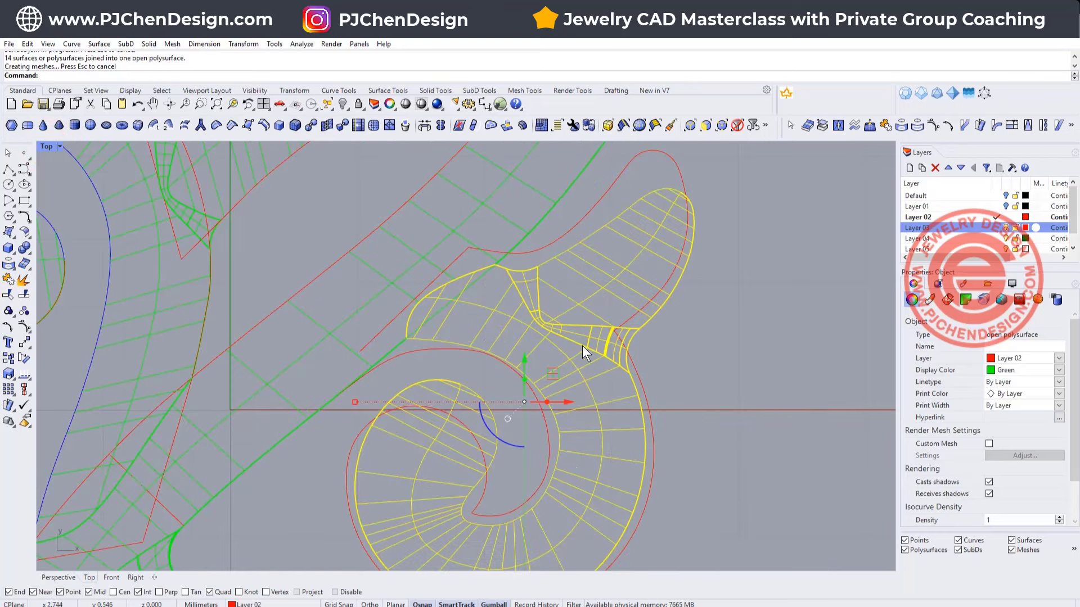
left_click_drag(551, 373, 553, 376)
left_click(733, 376)
scroll(458, 290, "up", 6)
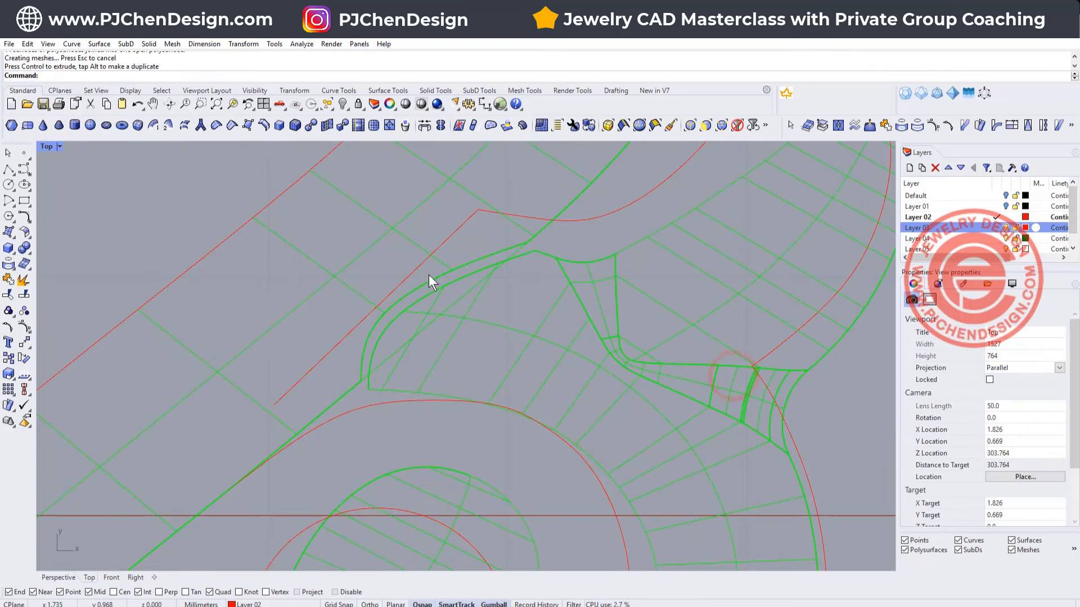
- Draw a degree-3 control-point curve on the stem, arcing around the hole where the scroll attaches and extending past the stem's edge
left_click(24, 169)
scroll(315, 416, "up", 1)
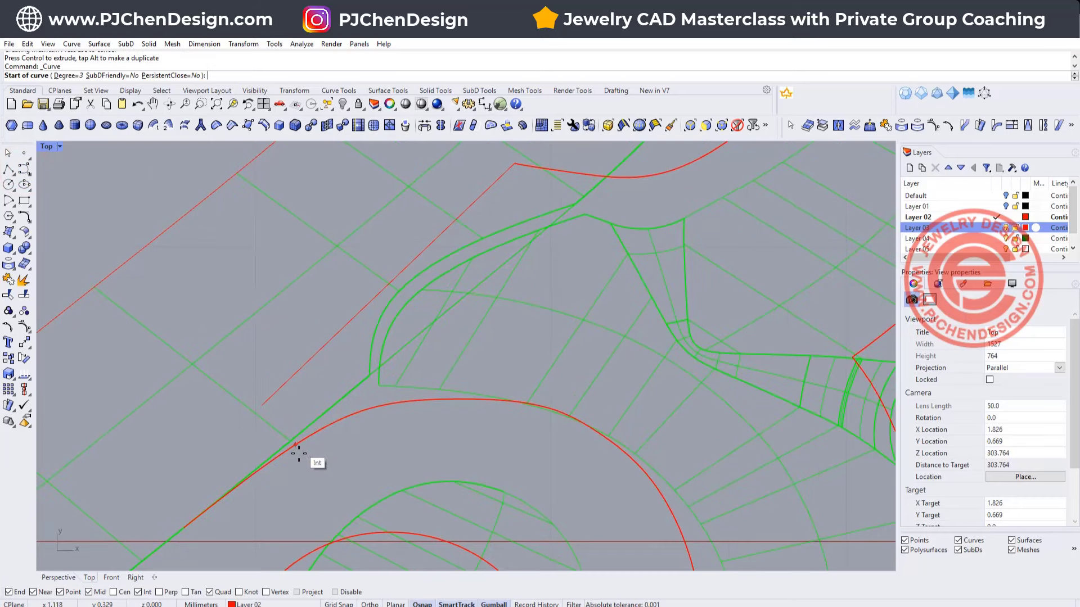
left_click(307, 451)
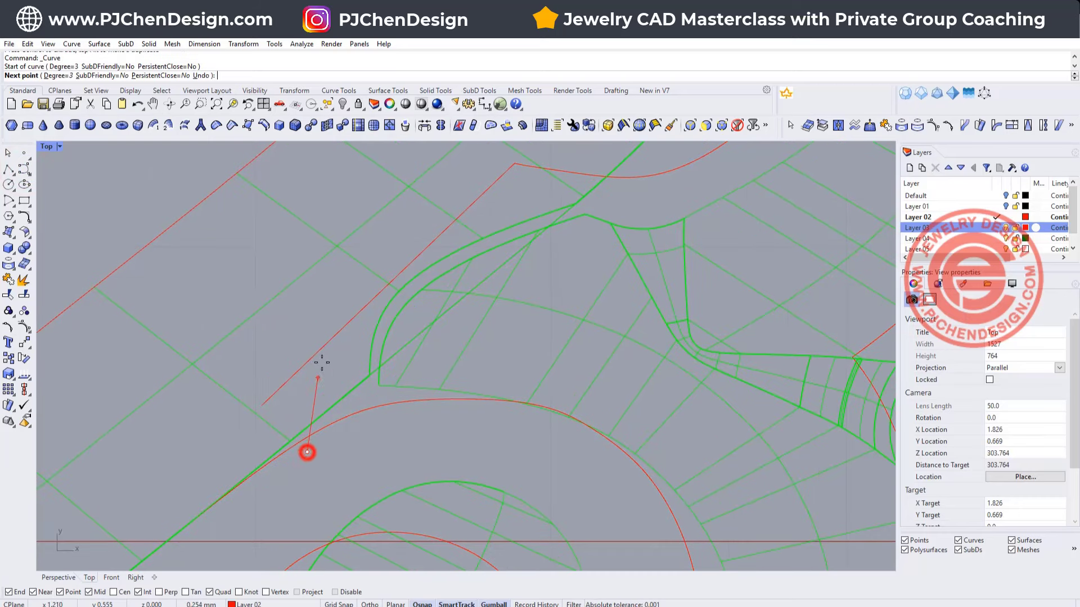
left_click(407, 221)
left_click(543, 178)
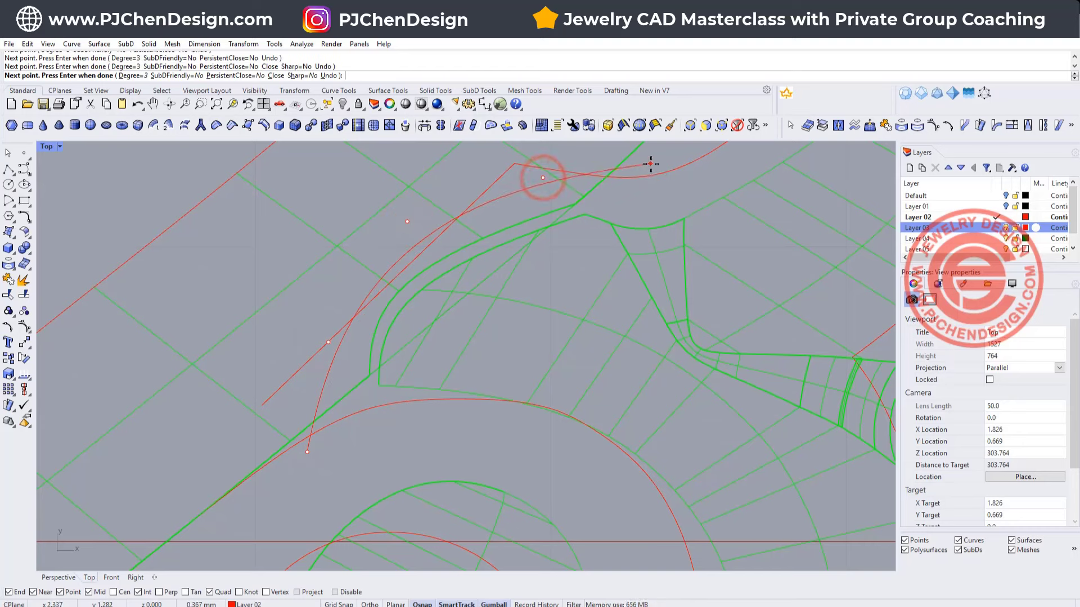
left_click(656, 163)
key("Return")
- Trim away the part of the stem between the new curve and the scroll to enlarge the opening
left_click(643, 165)
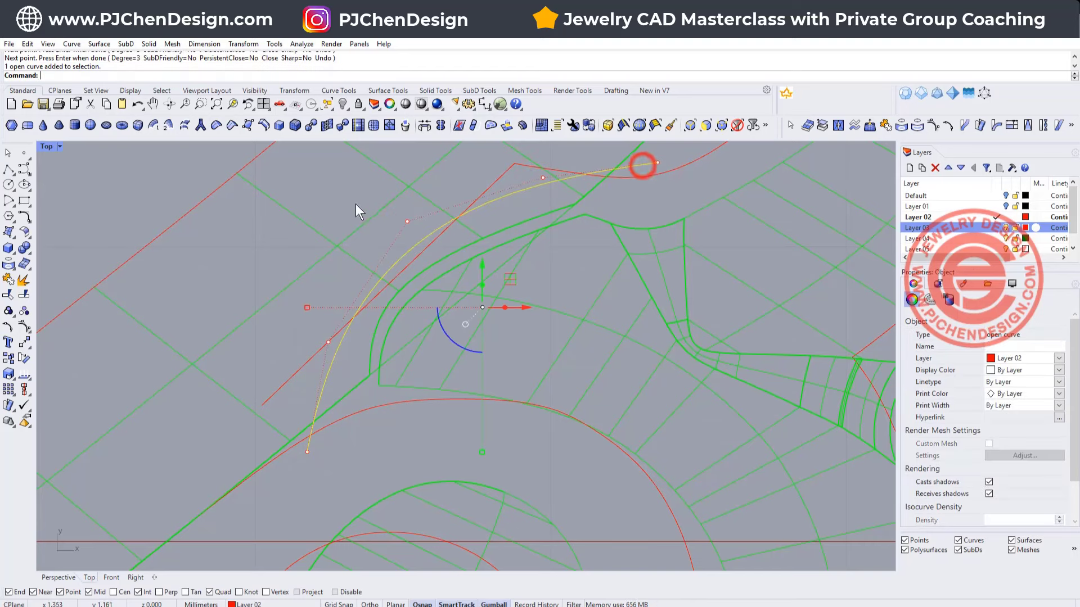
left_click(8, 293)
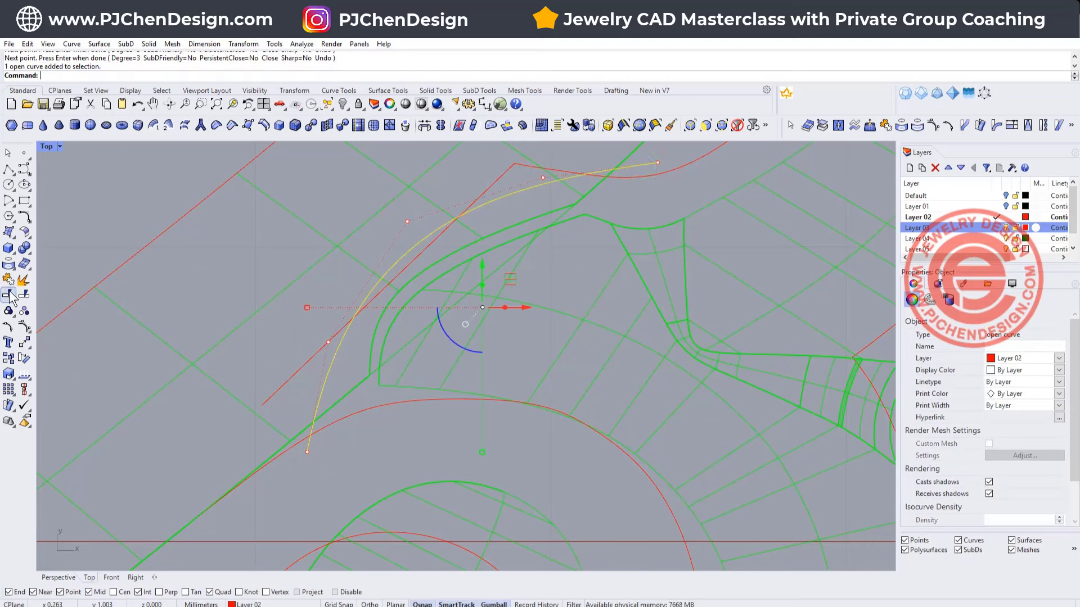
left_click(578, 203)
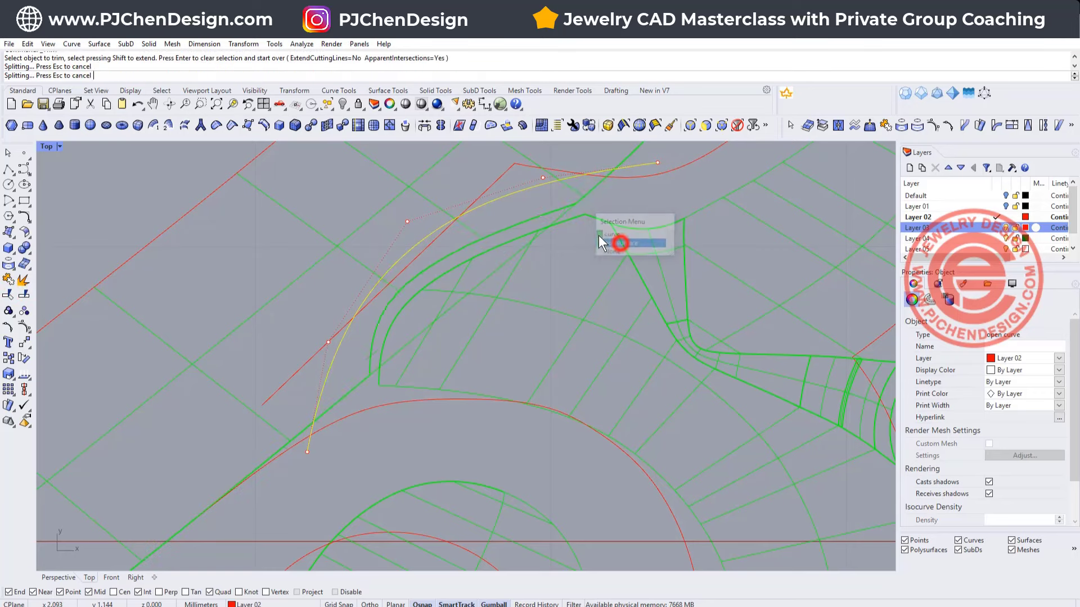
left_click(620, 243)
key("Return")
- Start a surface blend with chained edges from the enlarged opening in the stem to the open end of the scroll
double_click(45, 146)
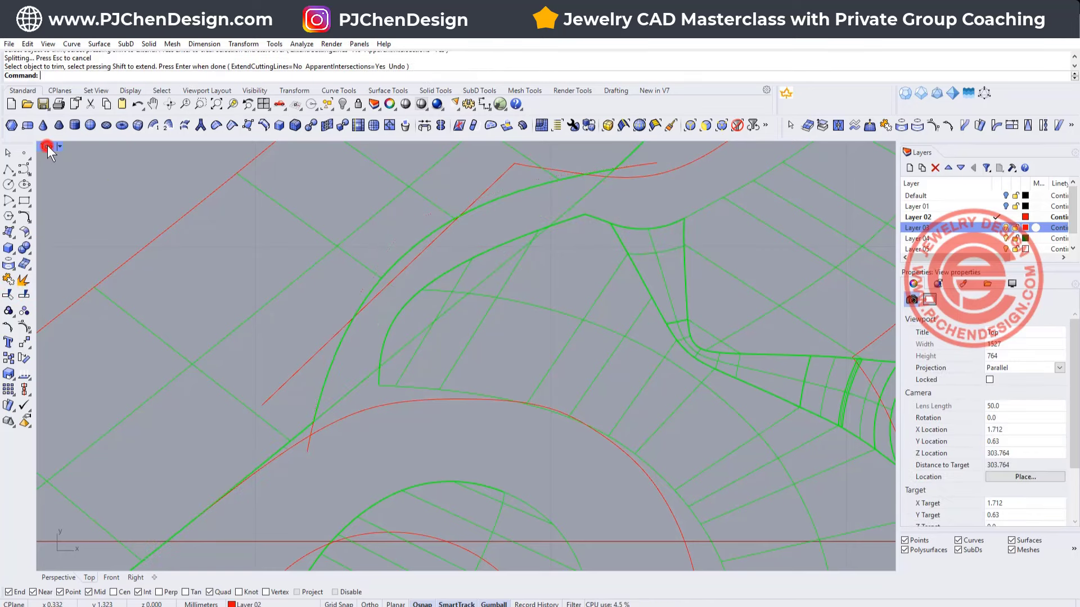
scroll(681, 267, "up", 5)
scroll(672, 235, "up", 5)
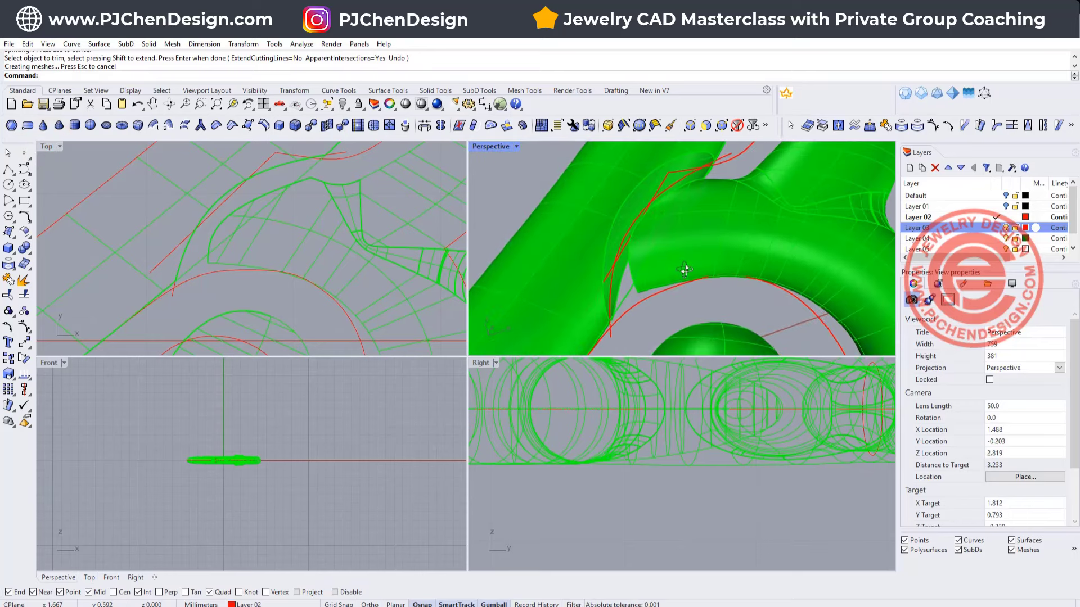
left_click(24, 231)
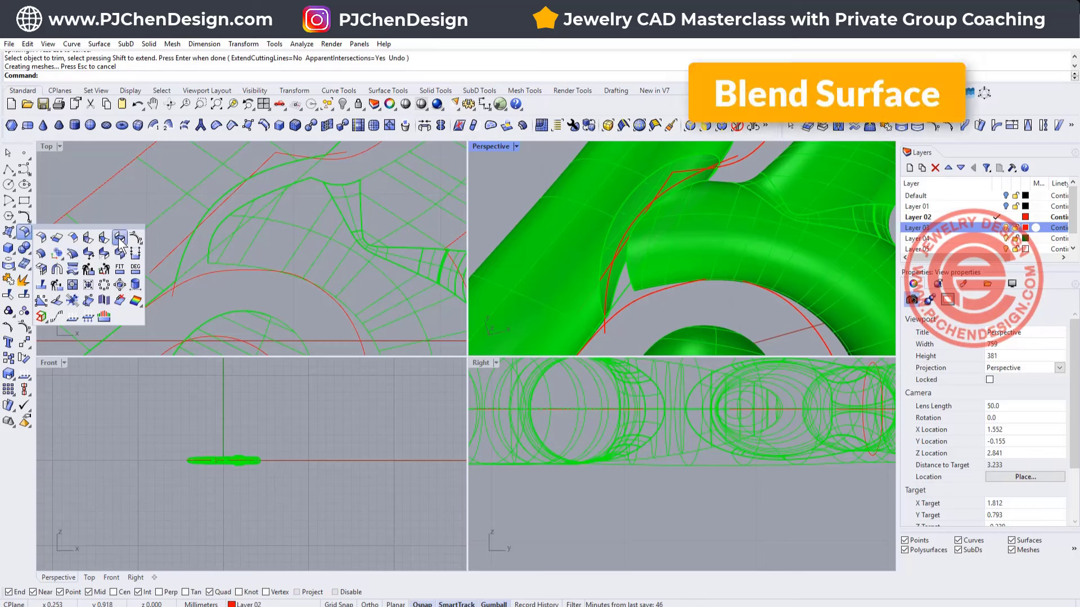
left_click(118, 237)
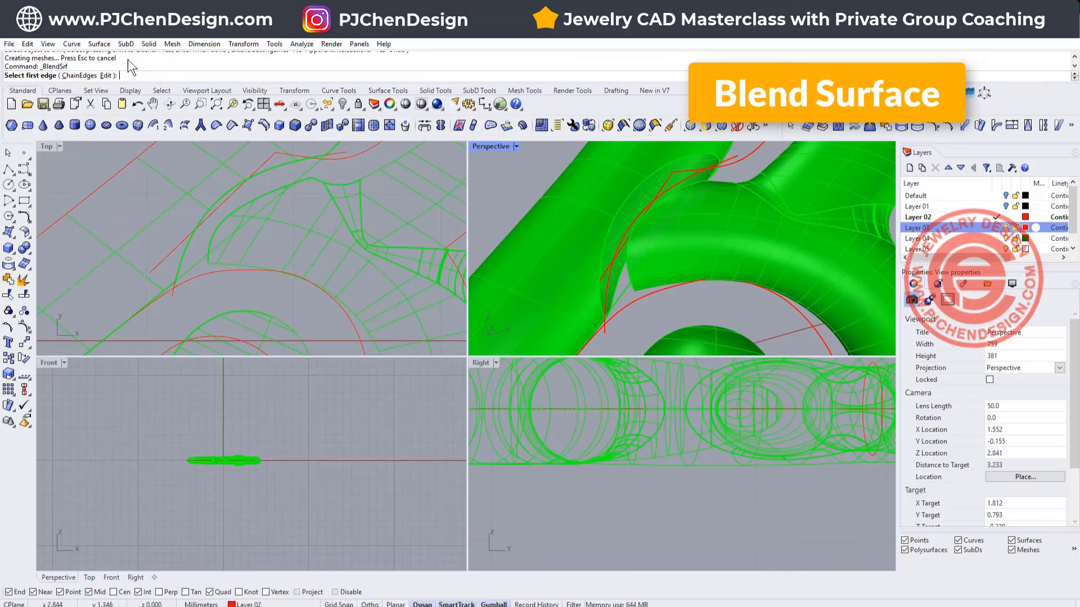
left_click(79, 76)
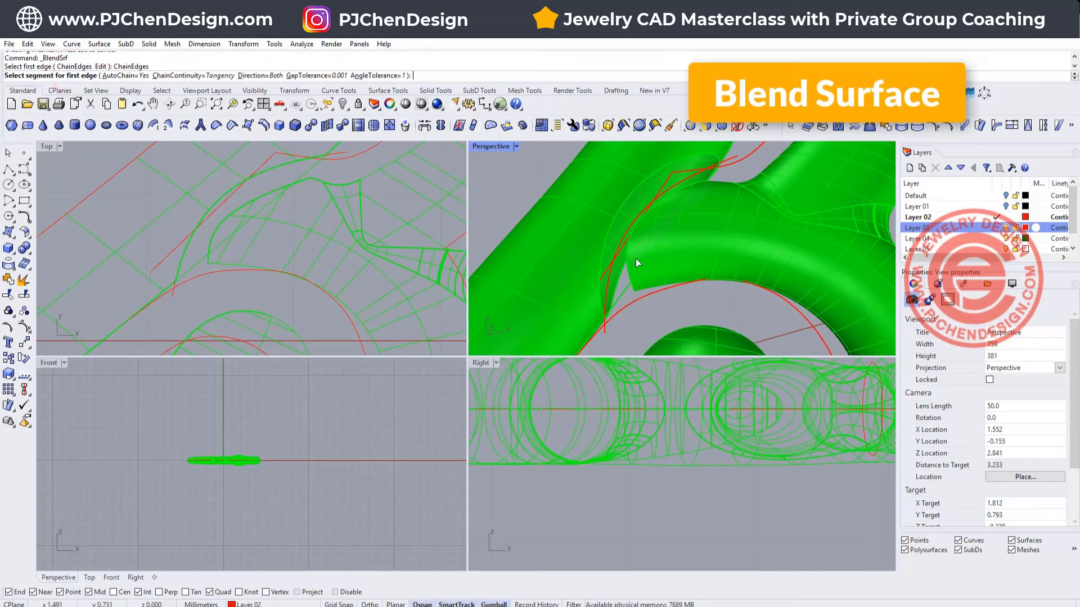
left_click(604, 313)
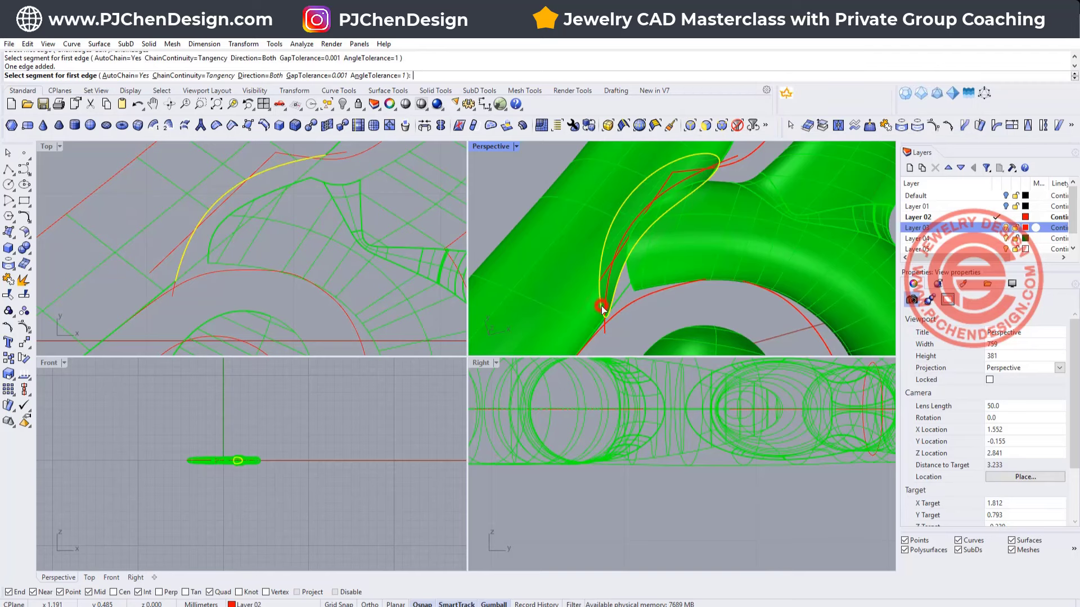
left_click(634, 290)
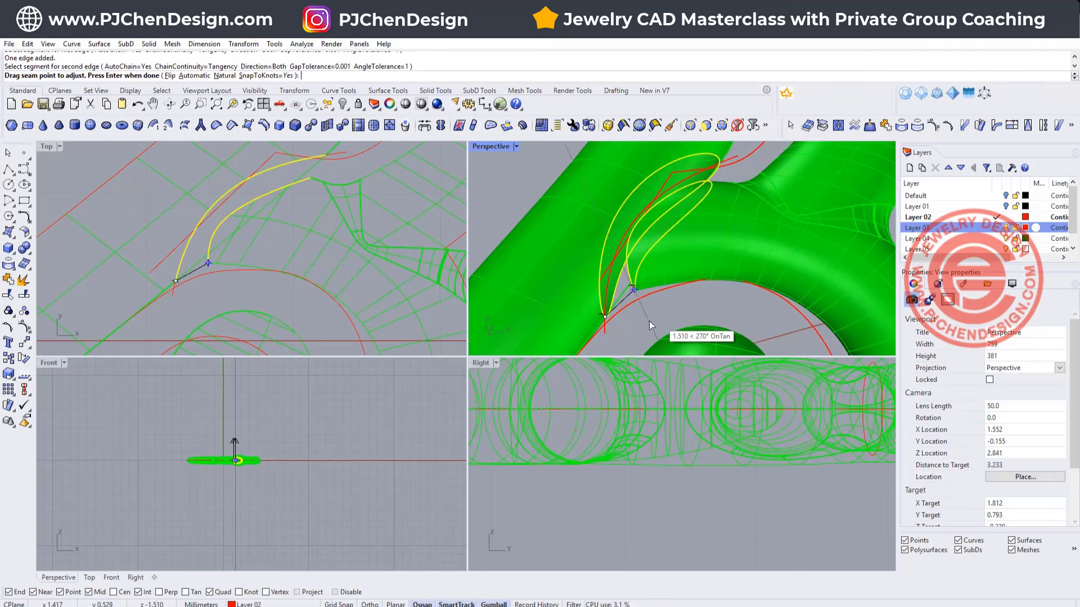
- Maximize the Perspective view and accept the blend's seam points at the gap between stem and scroll
scroll(649, 322, "up", 3)
double_click(483, 148)
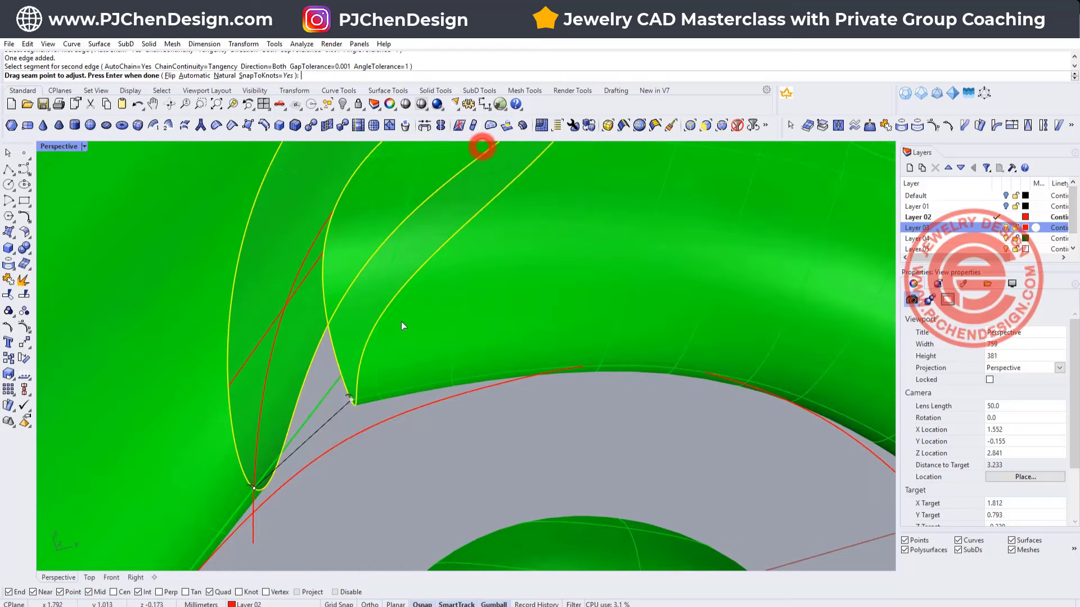
scroll(451, 383, "down", 2)
key("Return")
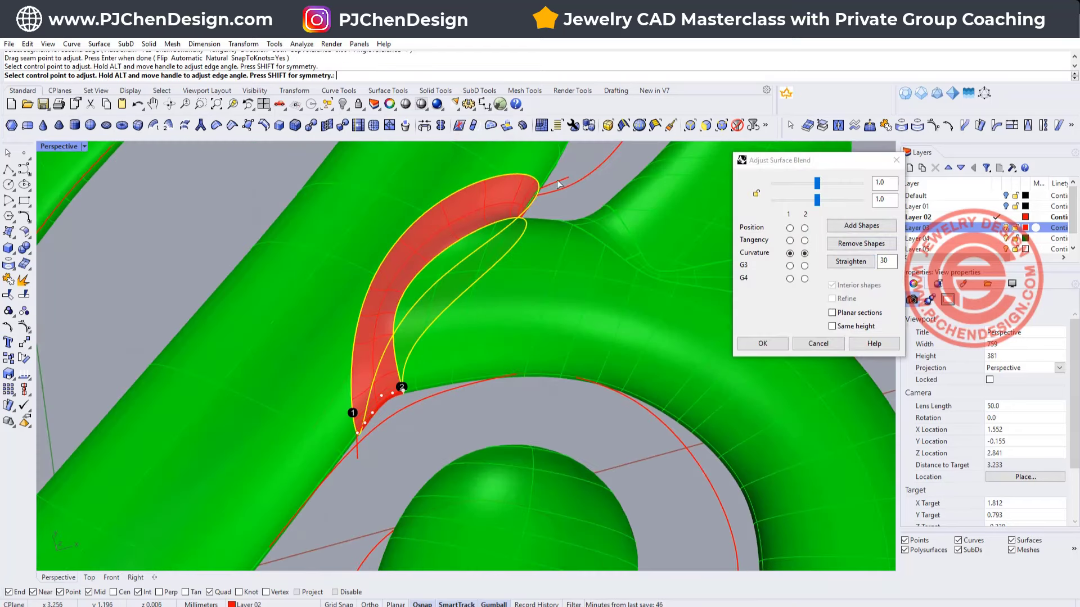
- Create the curvature-continuous surface blend with independent bulge values of 0.543 at the stem edge and 0.946 at the scroll edge
right_click_drag(571, 278, 536, 293)
left_click(756, 195)
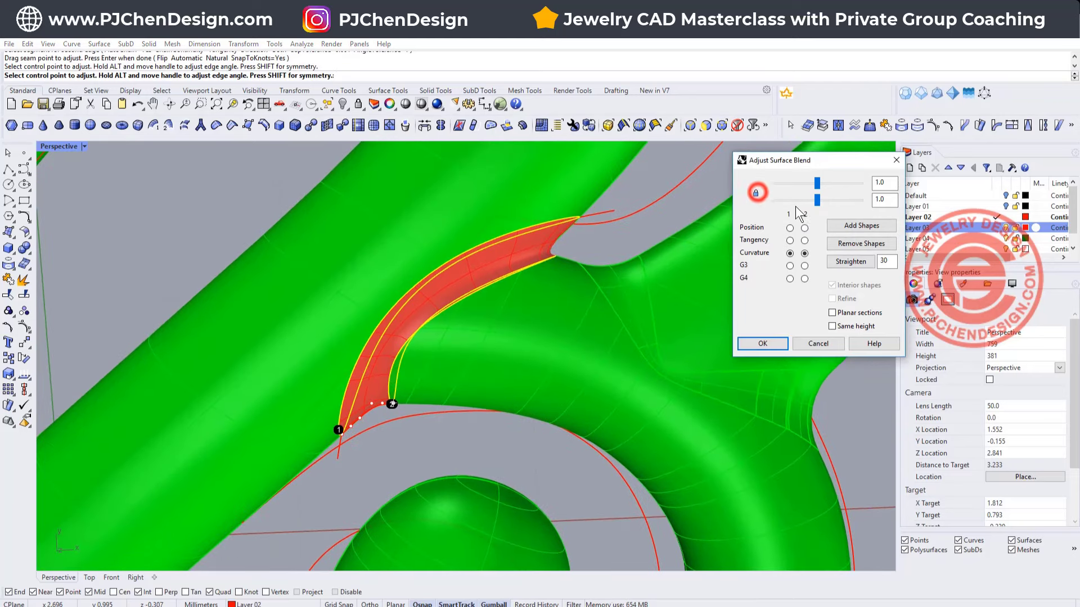
left_click_drag(817, 200, 791, 213)
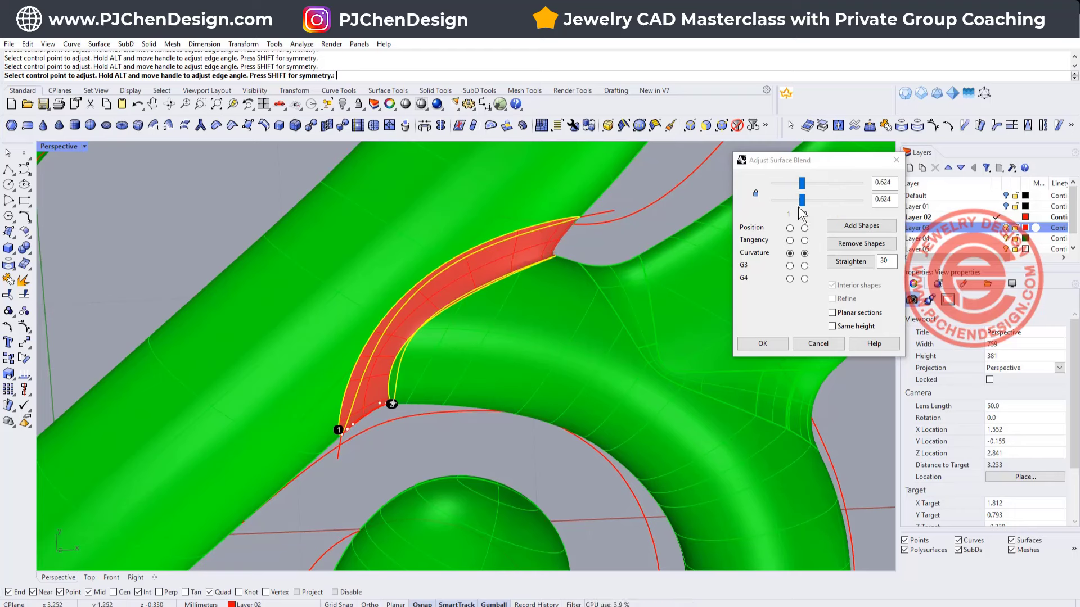
left_click(757, 195)
left_click_drag(802, 200, 795, 186)
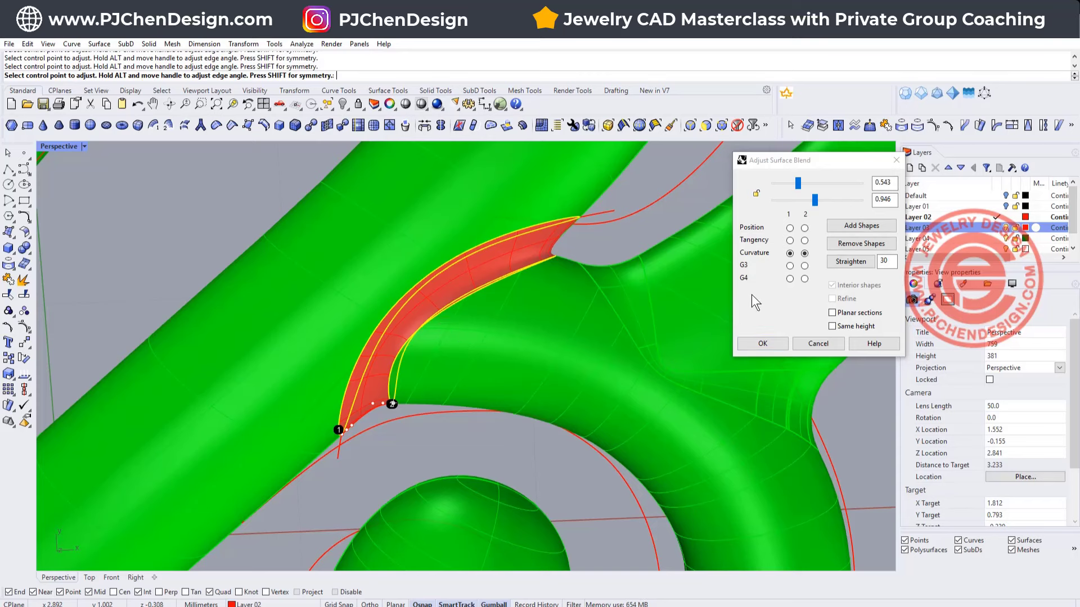
left_click(762, 343)
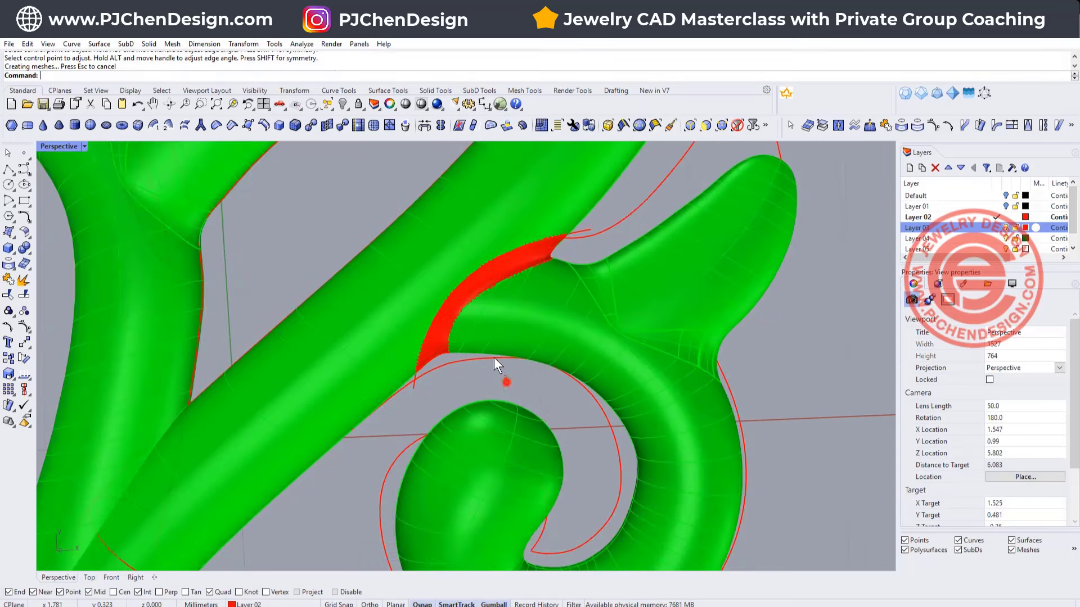
- Join the blend surface with the stem and scroll into one polysurface and check its object type
left_click_drag(493, 357, 427, 292)
left_click(9, 288)
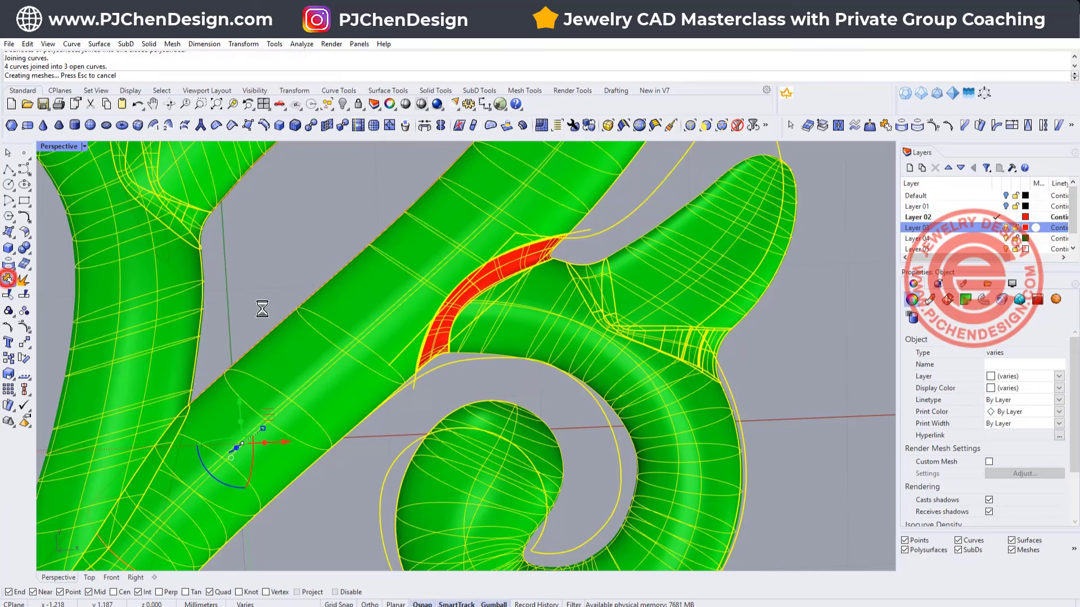
left_click(526, 325)
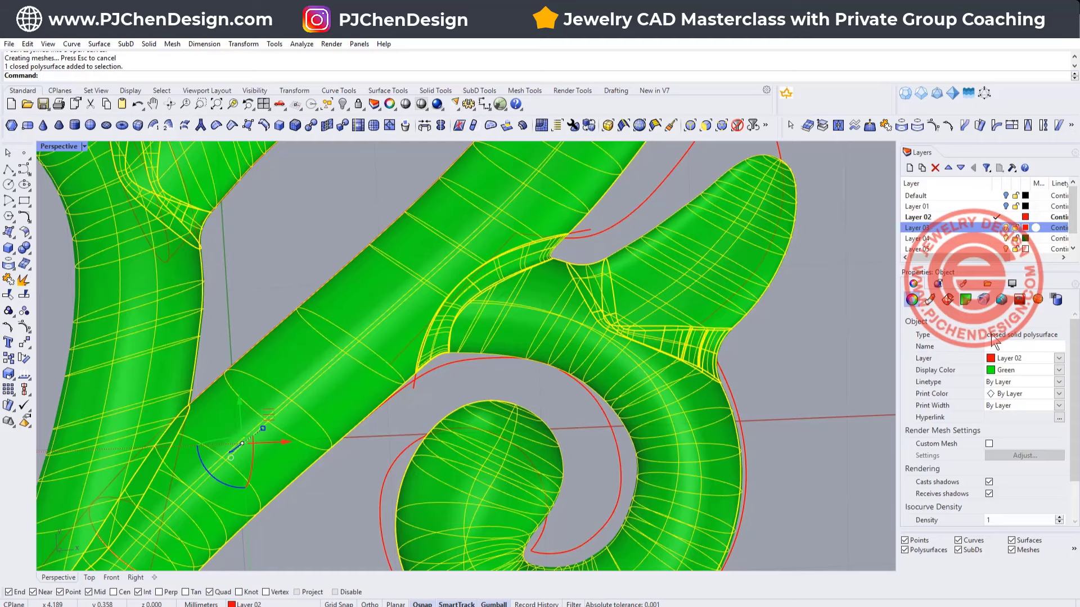
left_click(828, 318)
- Show the hidden objects and examine the scroll ornaments repeated along the flat strip, selecting the strip's base surface
scroll(508, 262, "down", 15)
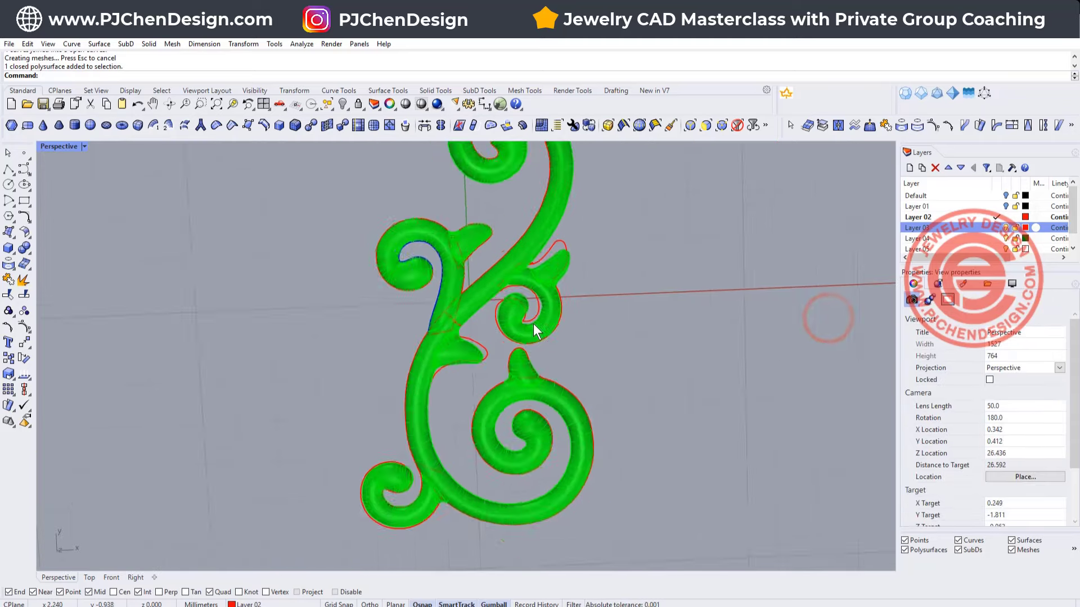
right_click_drag(554, 360, 403, 284)
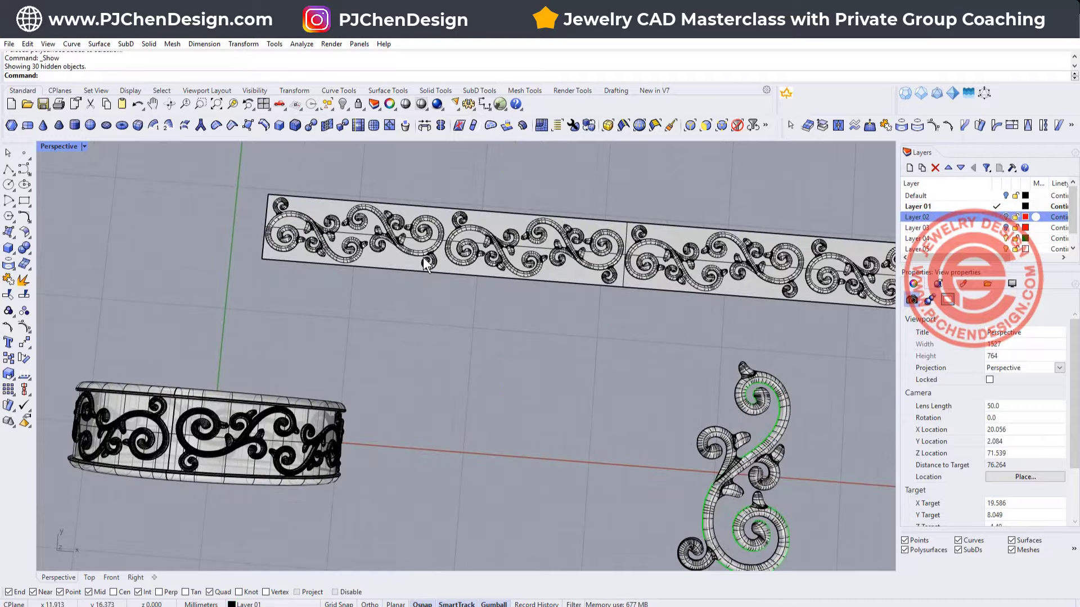
mouse_move(337, 247)
right_mouse_down()
mouse_move(332, 225)
mouse_move(325, 237)
right_mouse_up()
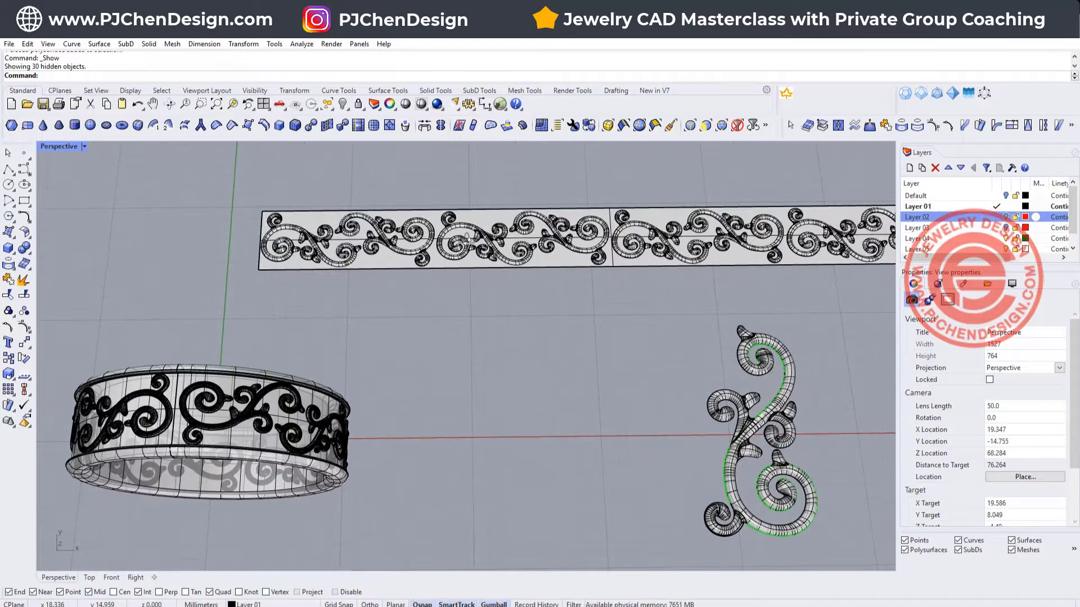
scroll(325, 237, "up", 5)
scroll(325, 237, "up", 3)
left_click(306, 206)
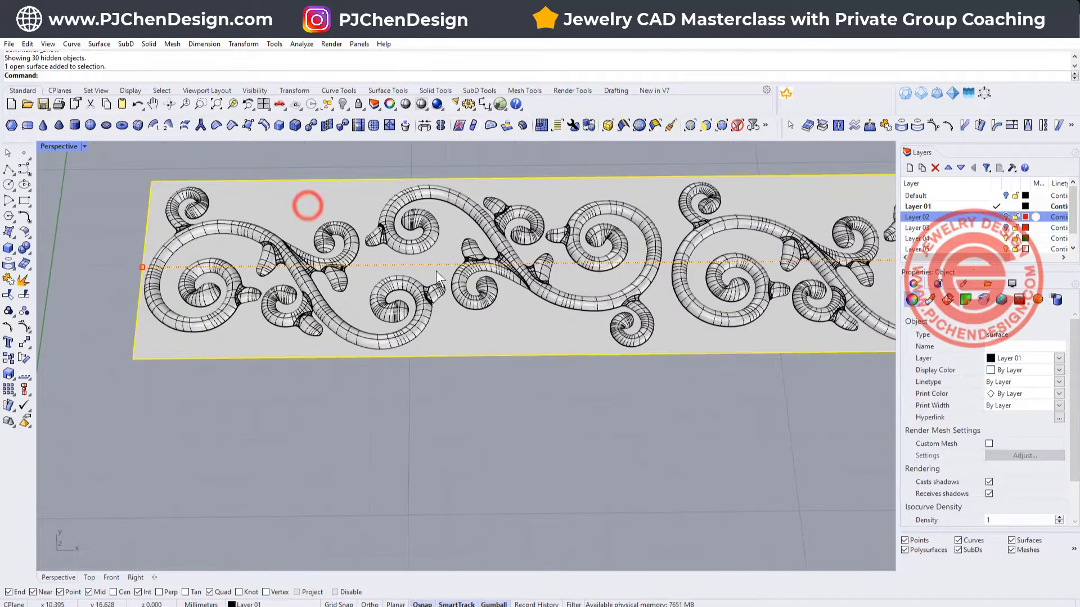
scroll(801, 329, "down", 10)
right_click_drag(754, 345, 611, 314, "shift")
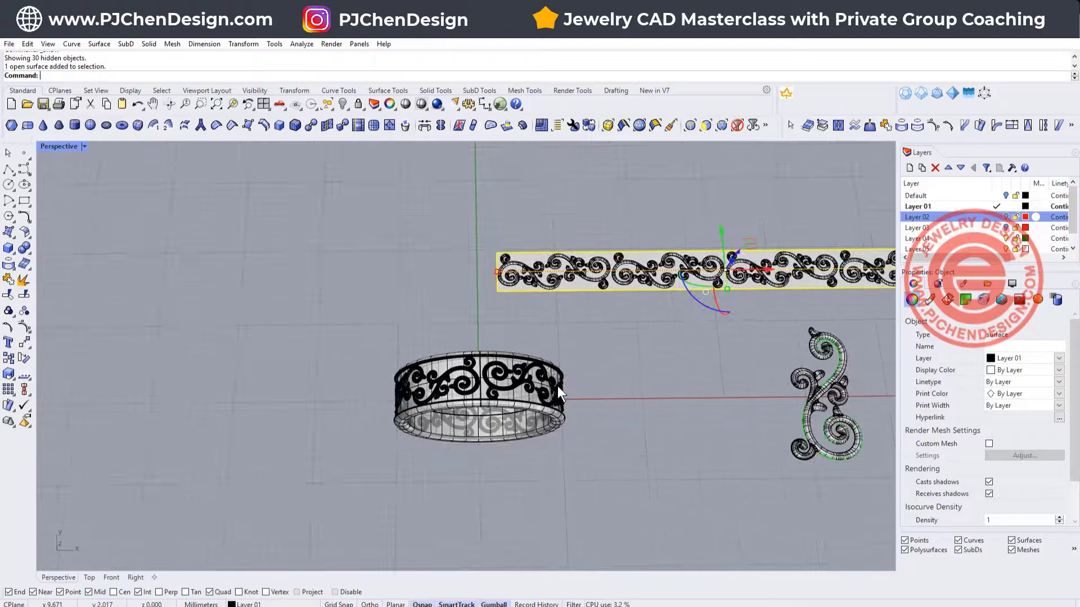
- Examine the scrollwork wrapped around the ring band from several angles, using the Rendered display mode
scroll(523, 388, "up", 6)
right_click_drag(500, 388, 462, 310)
scroll(471, 306, "up", 3)
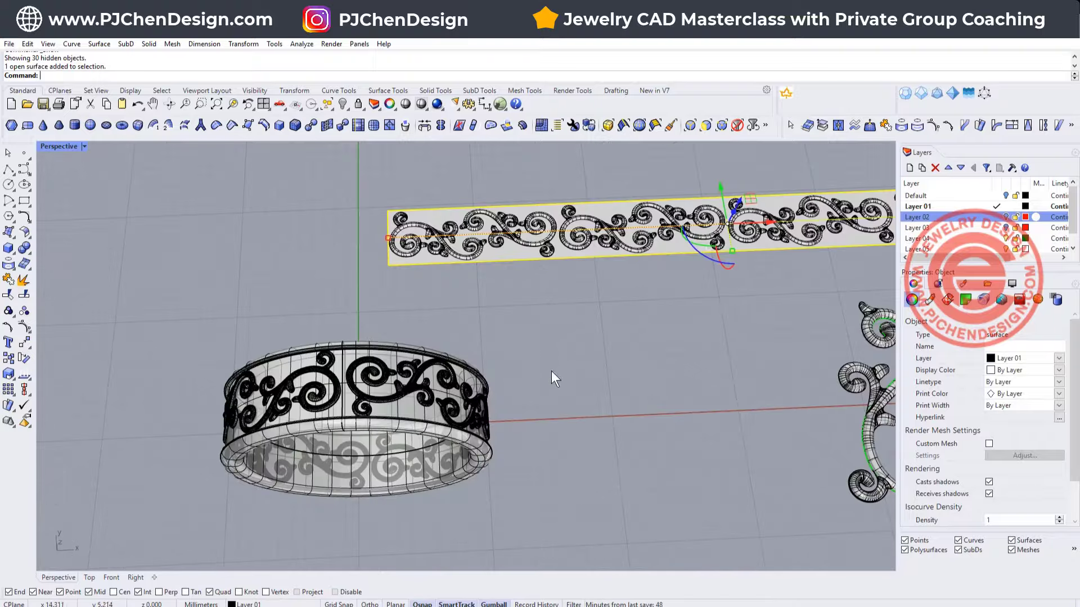
right_click_drag(551, 370, 506, 312)
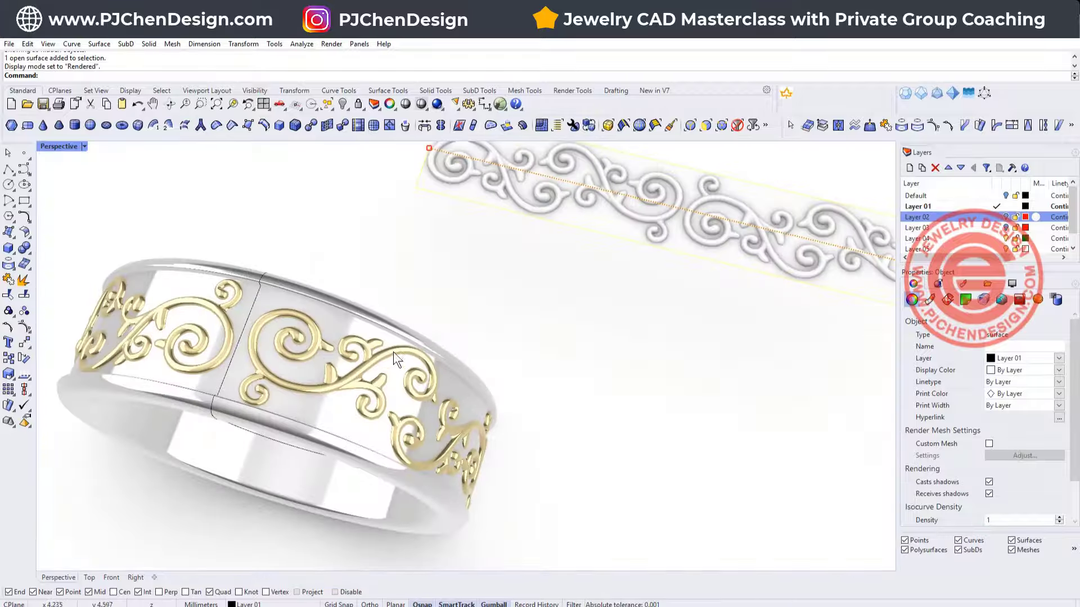
right_click_drag(450, 331, 281, 242)
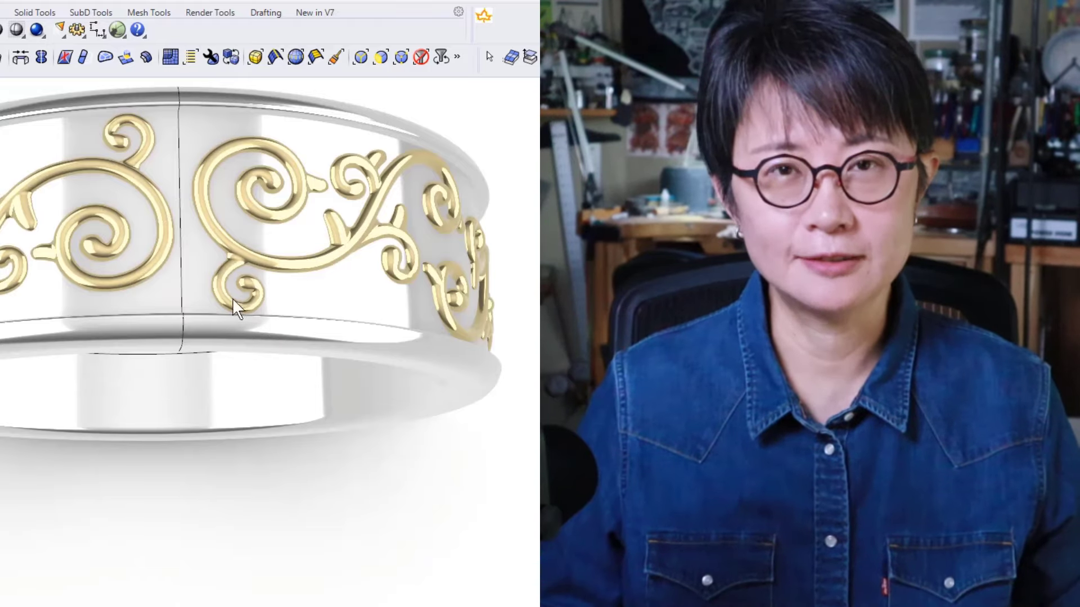
right_click_drag(215, 294, 162, 298)
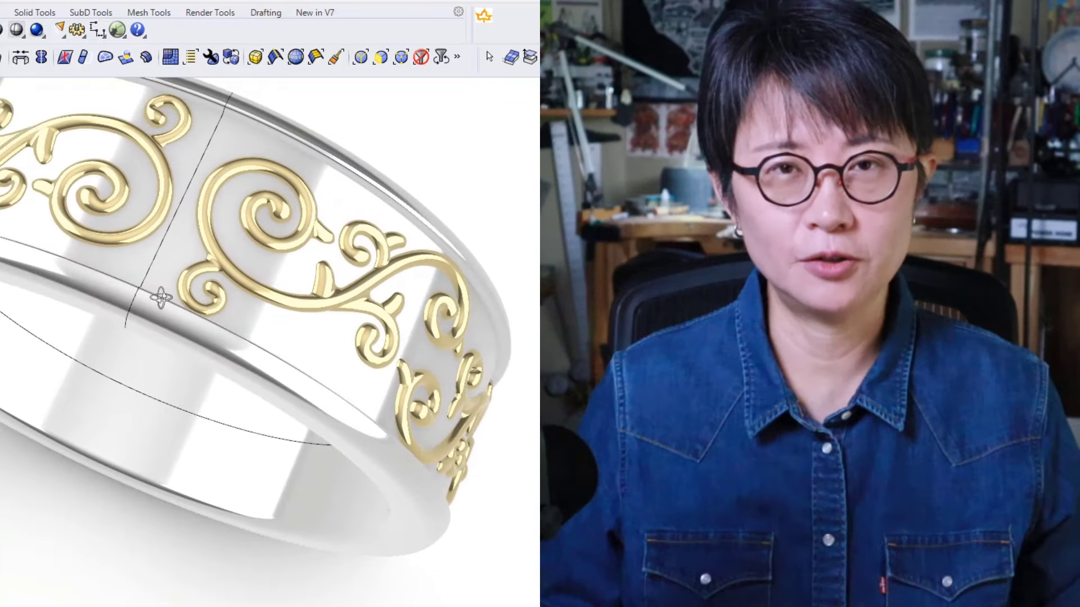